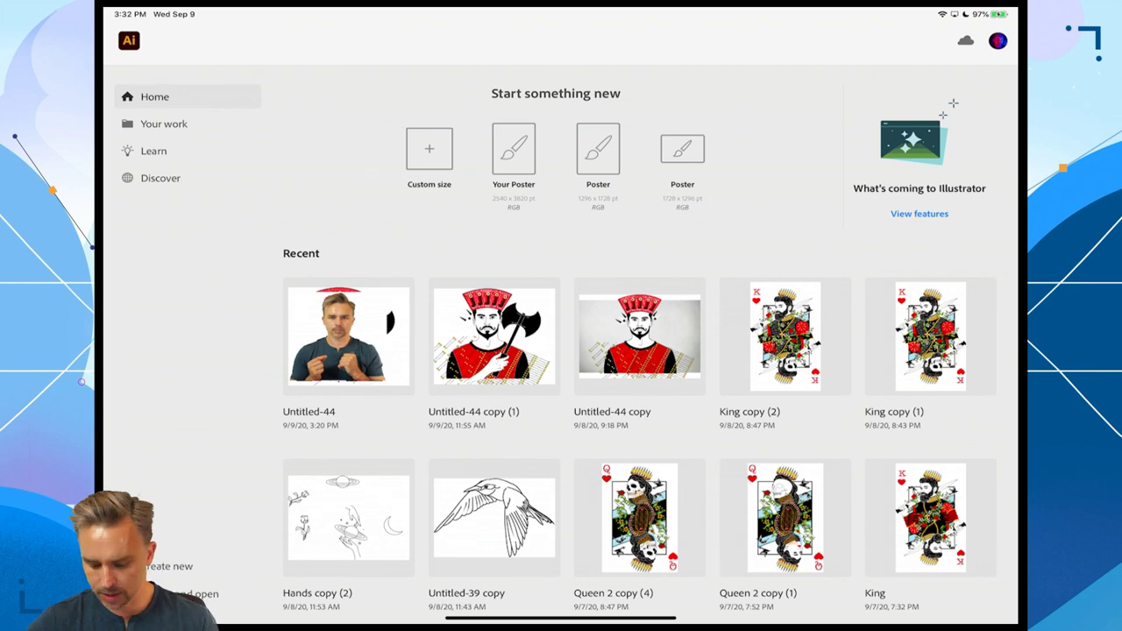
Step: Open the King copy (2) document from the recent files
{"action": "scroll", "coordinate": [639, 353], "scroll_direction": "down", "scroll_amount": 3}
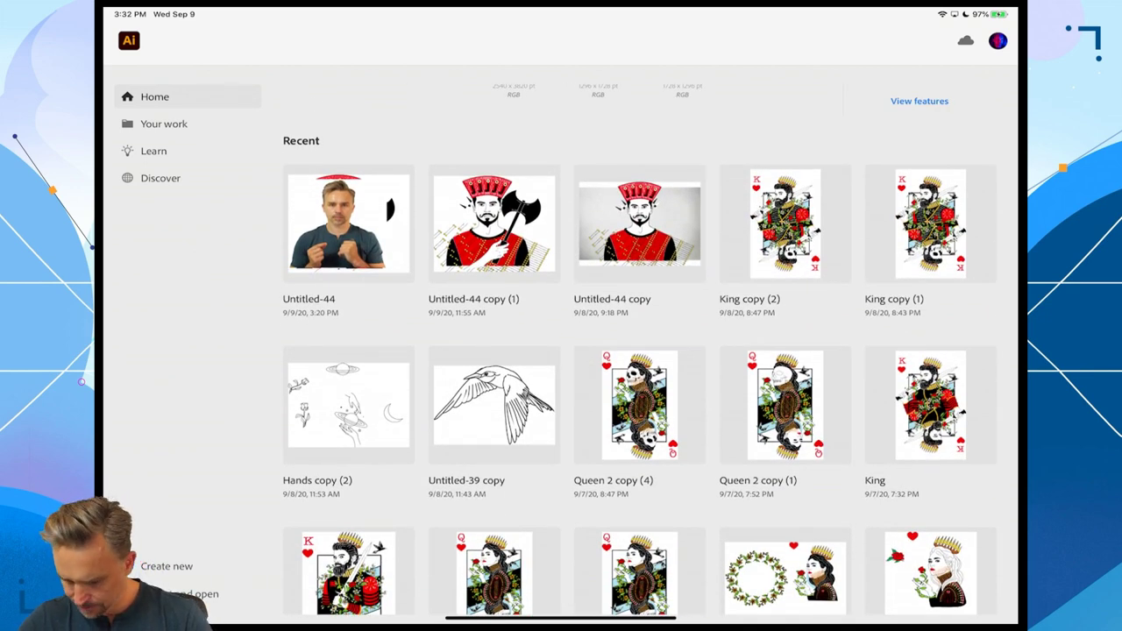
{"action": "left_click", "coordinate": [785, 223]}
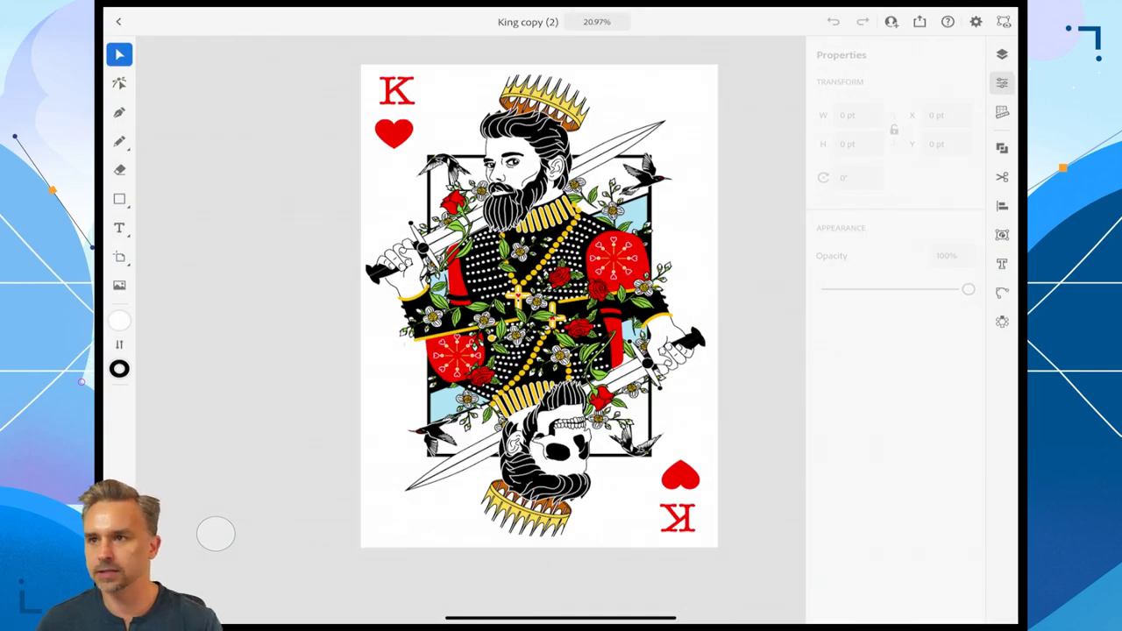
Step: Examine the king's upper half on the card and check which Repeat options are offered
{"action": "scroll", "coordinate": [630, 106], "scroll_direction": "up", "scroll_amount": 3}
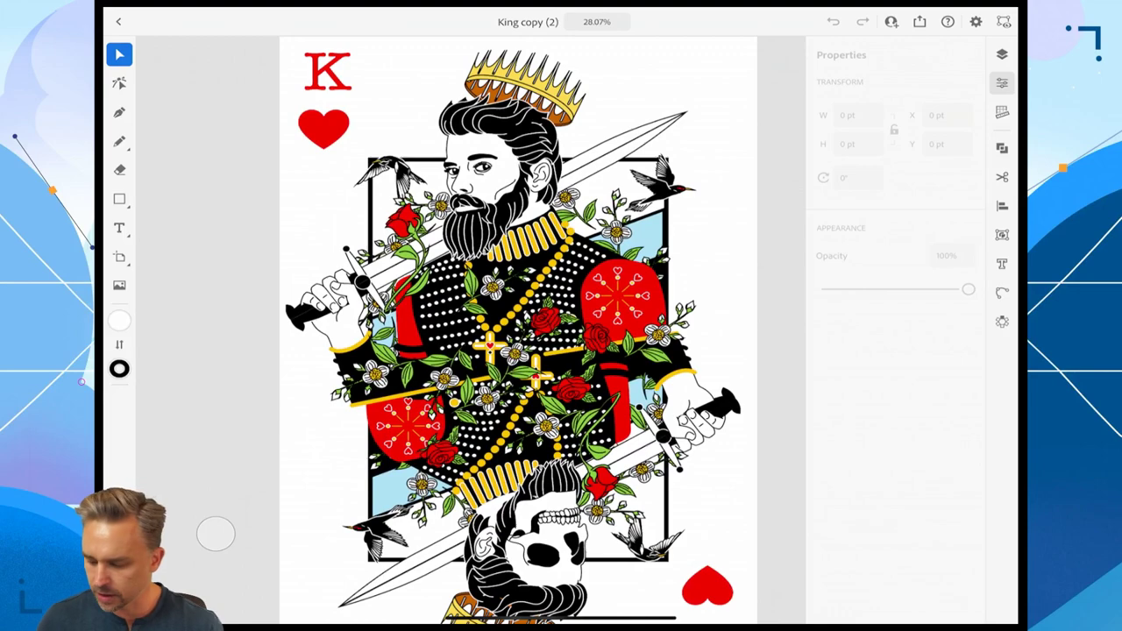
{"action": "scroll", "coordinate": [597, 330], "scroll_direction": "up", "scroll_amount": 3}
{"action": "scroll", "coordinate": [585, 330], "scroll_direction": "up", "scroll_amount": 2}
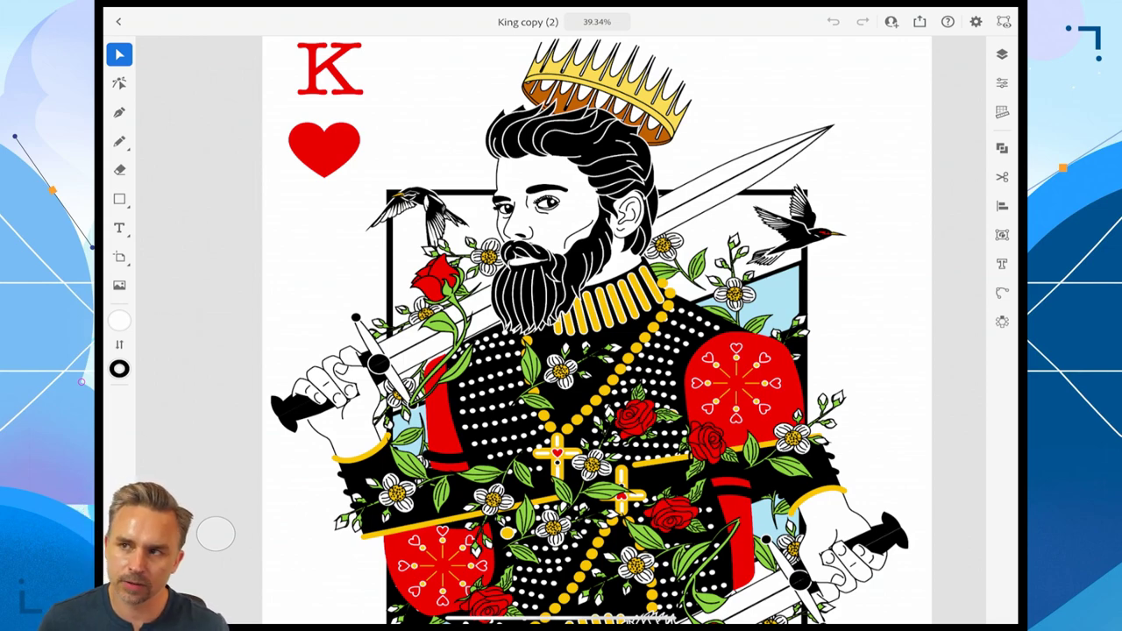
{"action": "scroll", "coordinate": [586, 331], "scroll_direction": "up", "scroll_amount": 2}
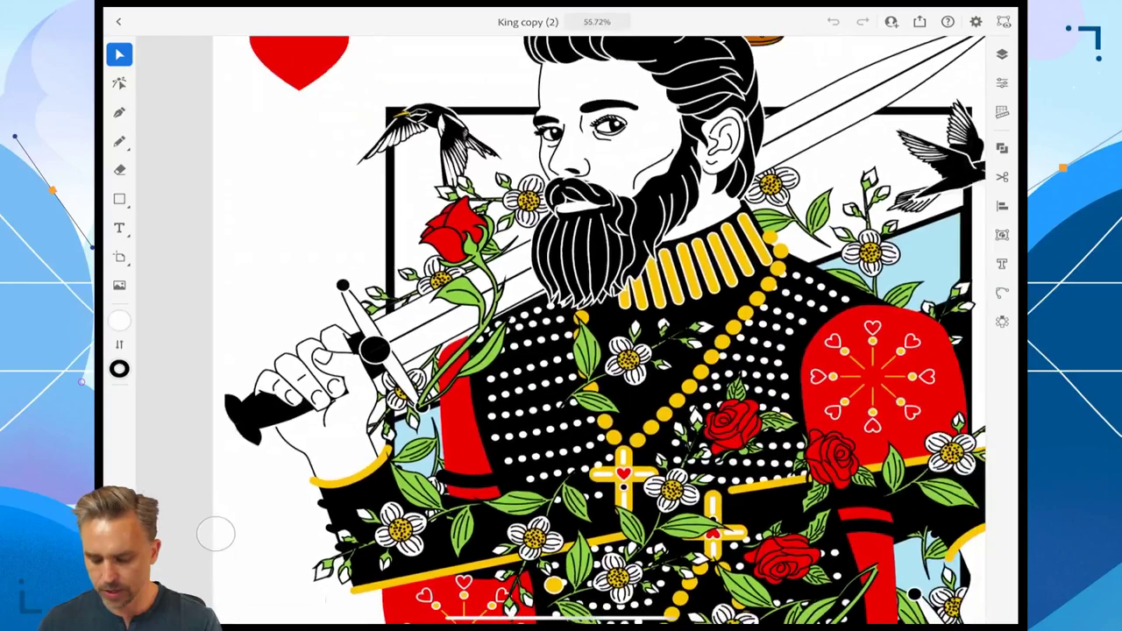
{"action": "left_click", "coordinate": [1003, 322]}
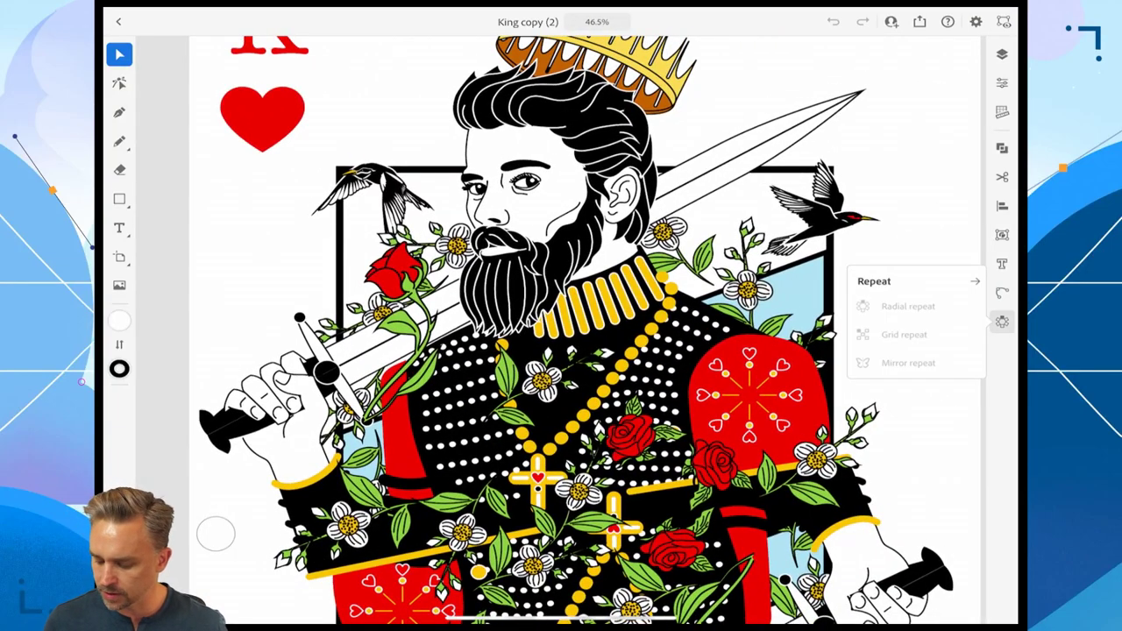
{"action": "key", "text": "Escape"}
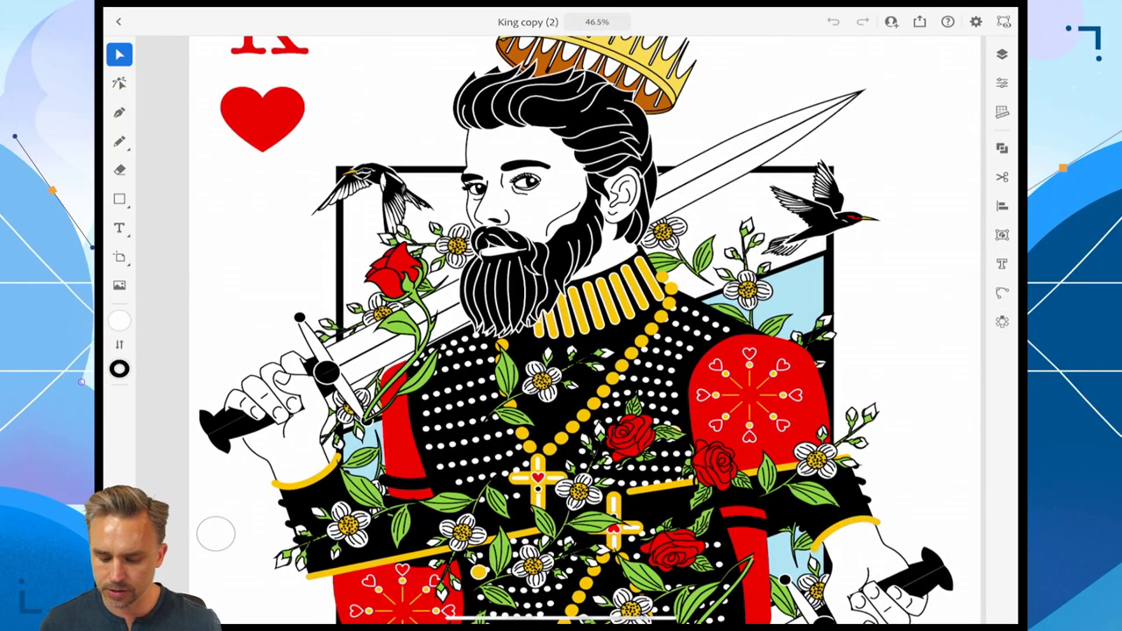
Step: Examine the rest of the card artwork, including the inverted skull, the sword hand and the flowers
{"action": "scroll", "coordinate": [326, 268], "scroll_direction": "down", "scroll_amount": 2}
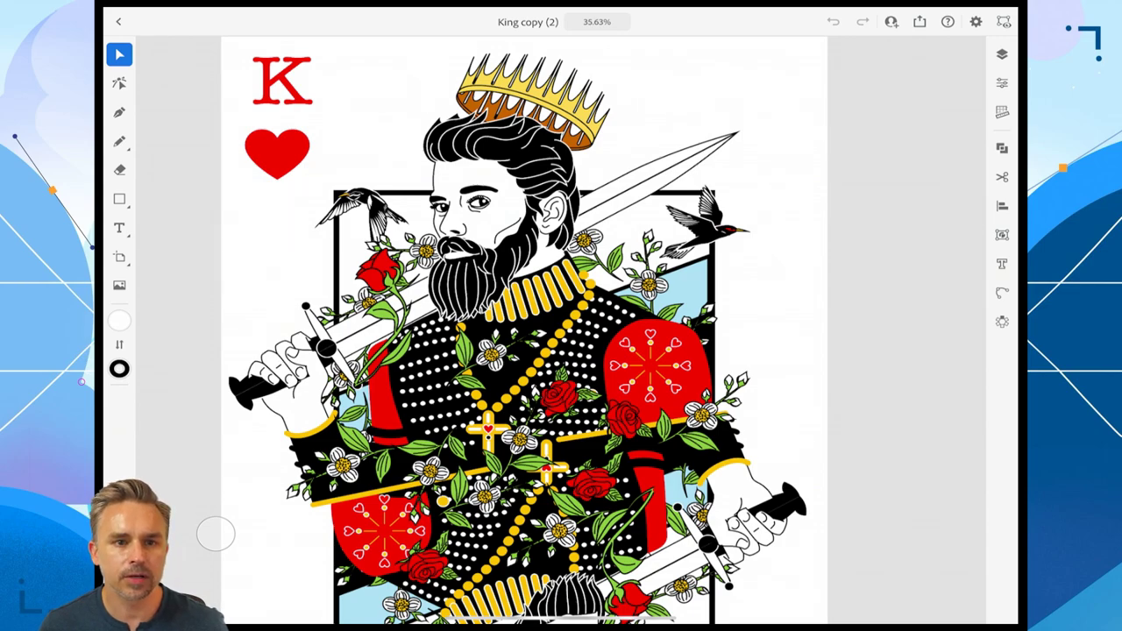
{"action": "scroll", "coordinate": [524, 330], "scroll_direction": "down", "scroll_amount": 5}
{"action": "scroll", "coordinate": [524, 329], "scroll_direction": "up", "scroll_amount": 2}
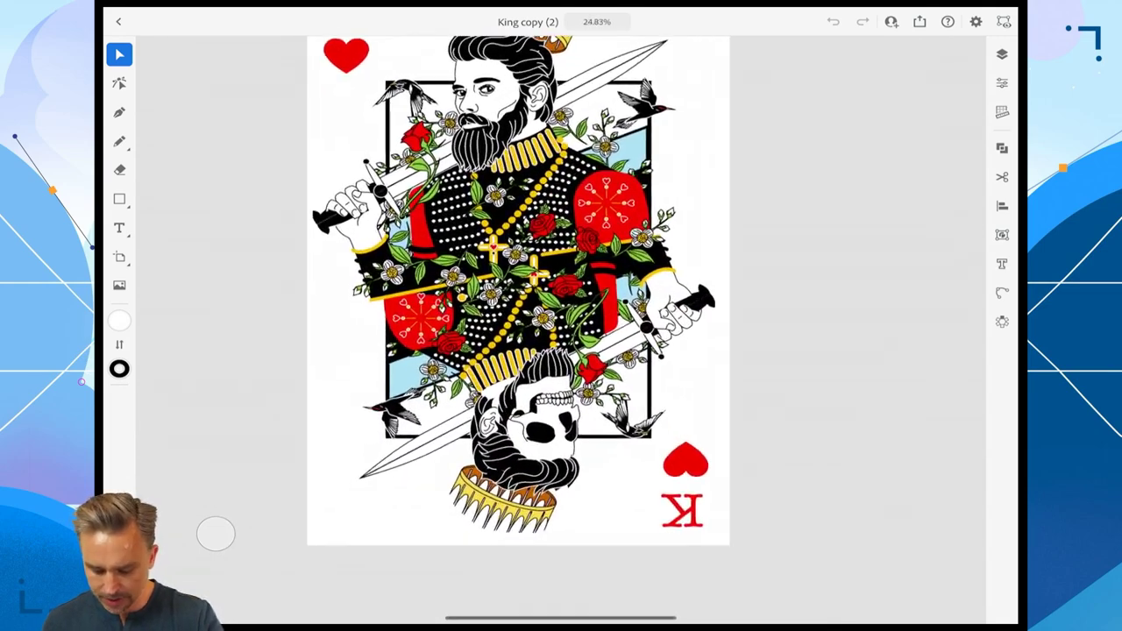
{"action": "scroll", "coordinate": [543, 329], "scroll_direction": "up", "scroll_amount": 3}
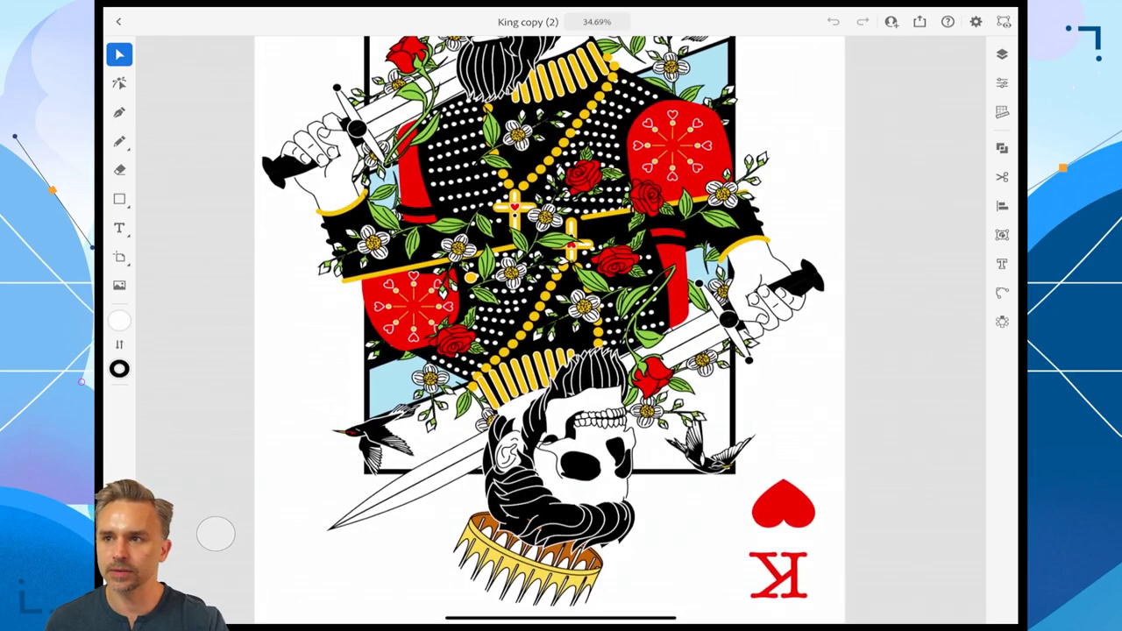
{"action": "scroll", "coordinate": [562, 330], "scroll_direction": "up", "scroll_amount": 8}
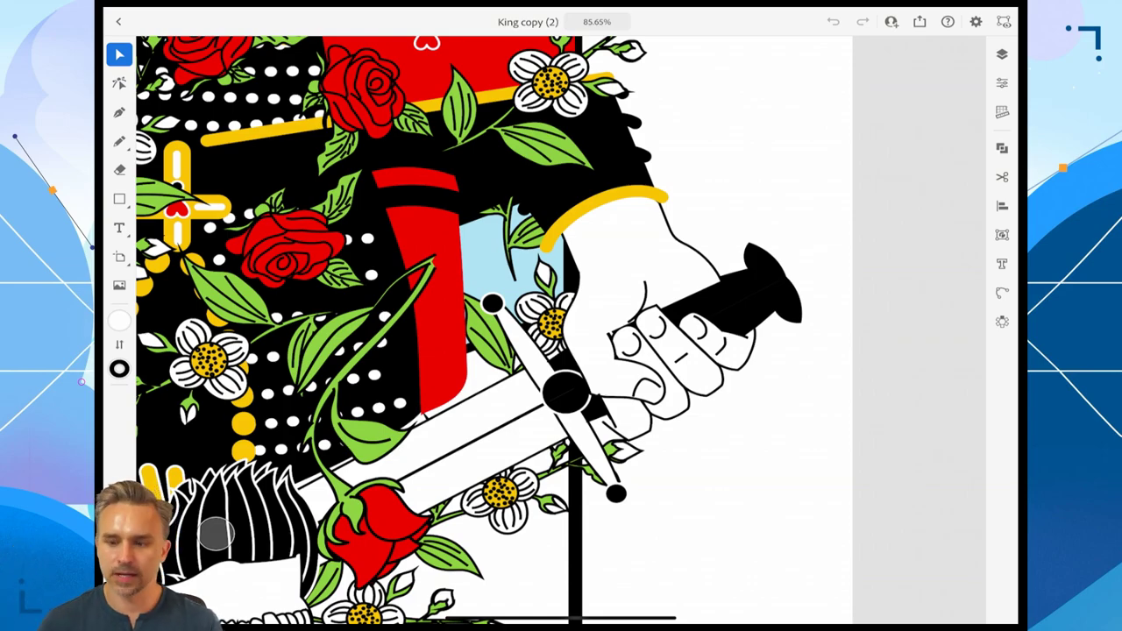
{"action": "scroll", "coordinate": [561, 330], "scroll_direction": "down", "scroll_amount": 5}
{"action": "scroll", "coordinate": [561, 329], "scroll_direction": "down", "scroll_amount": 5}
{"action": "scroll", "coordinate": [561, 330], "scroll_direction": "up", "scroll_amount": 2}
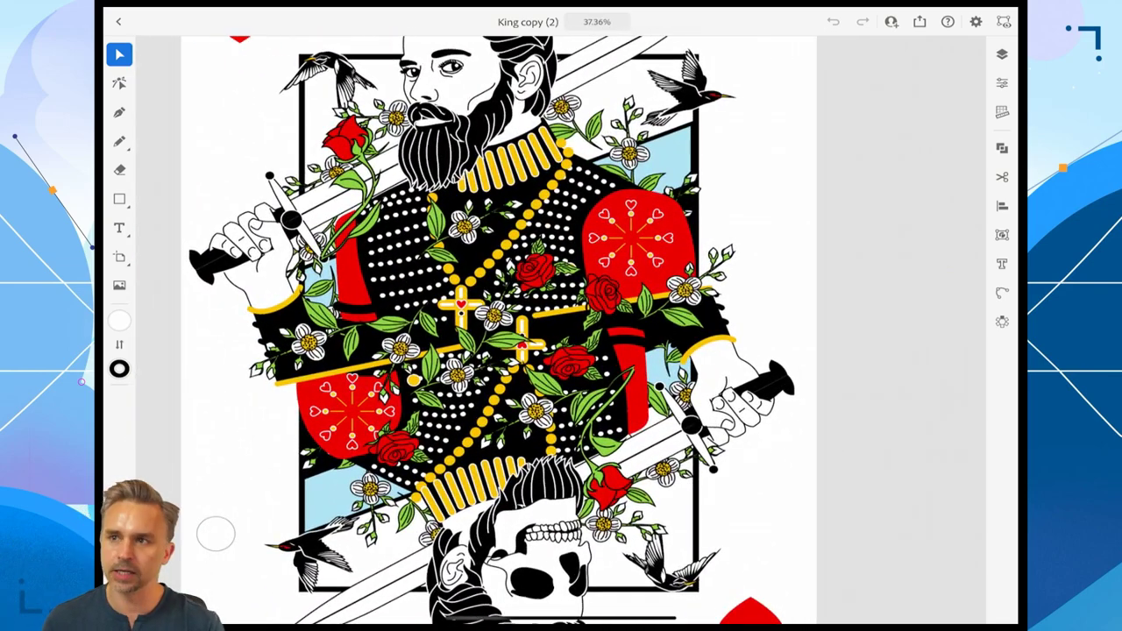
{"action": "scroll", "coordinate": [561, 330], "scroll_direction": "down", "scroll_amount": 1}
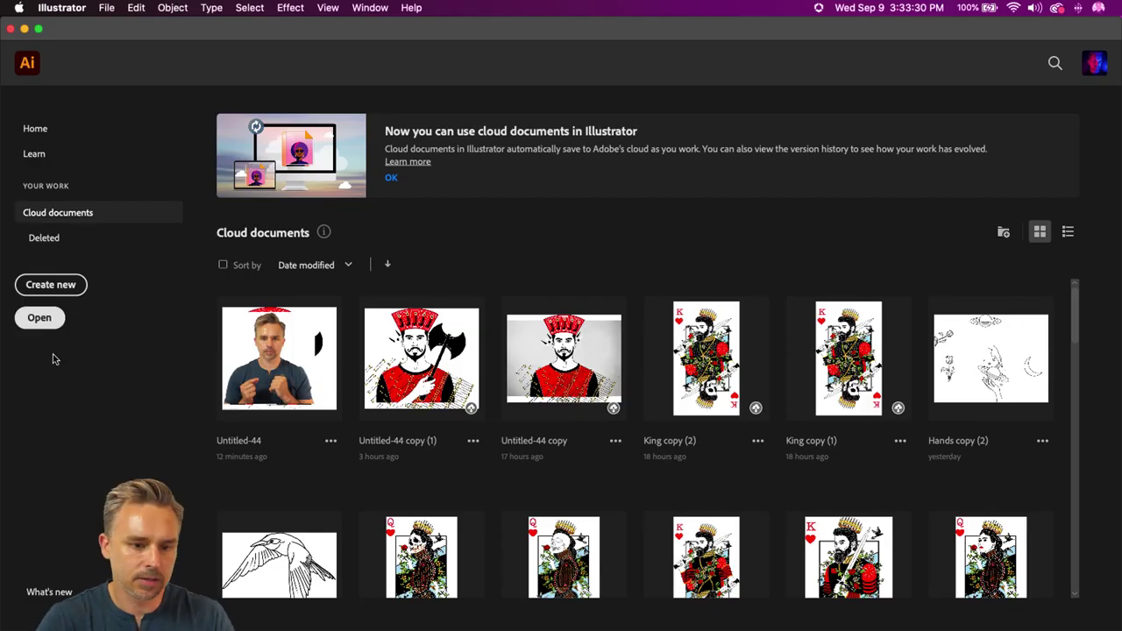
Step: In desktop Illustrator, create a new 1920 x 1080 px landscape document with RGB Color and High (300 ppi) raster effects
{"action": "left_click", "coordinate": [54, 285]}
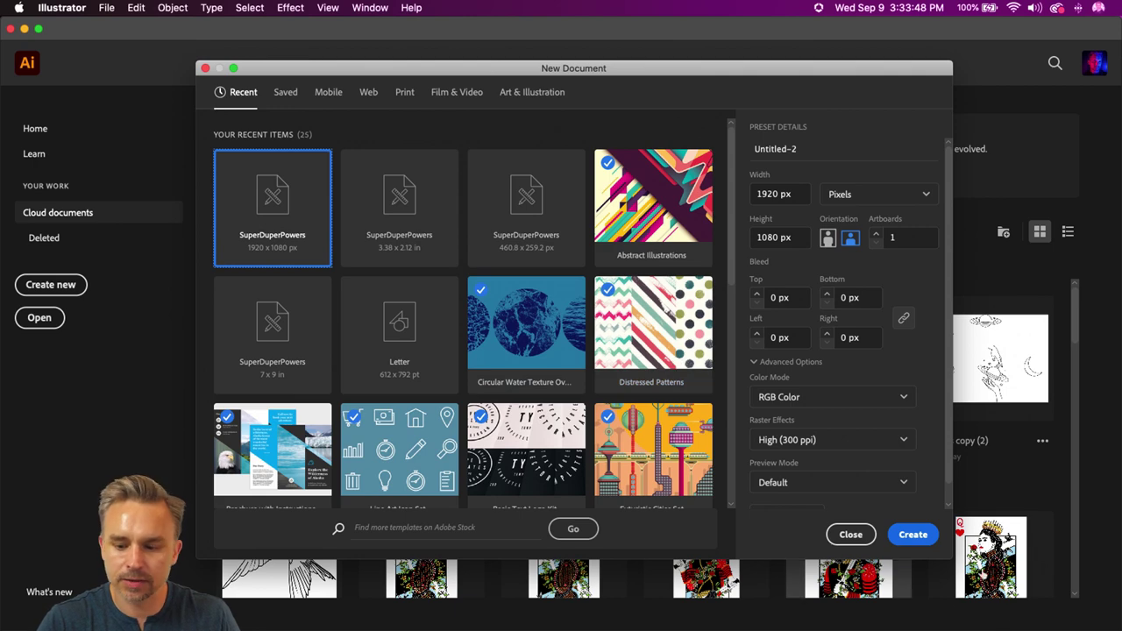
{"action": "left_click", "coordinate": [933, 536]}
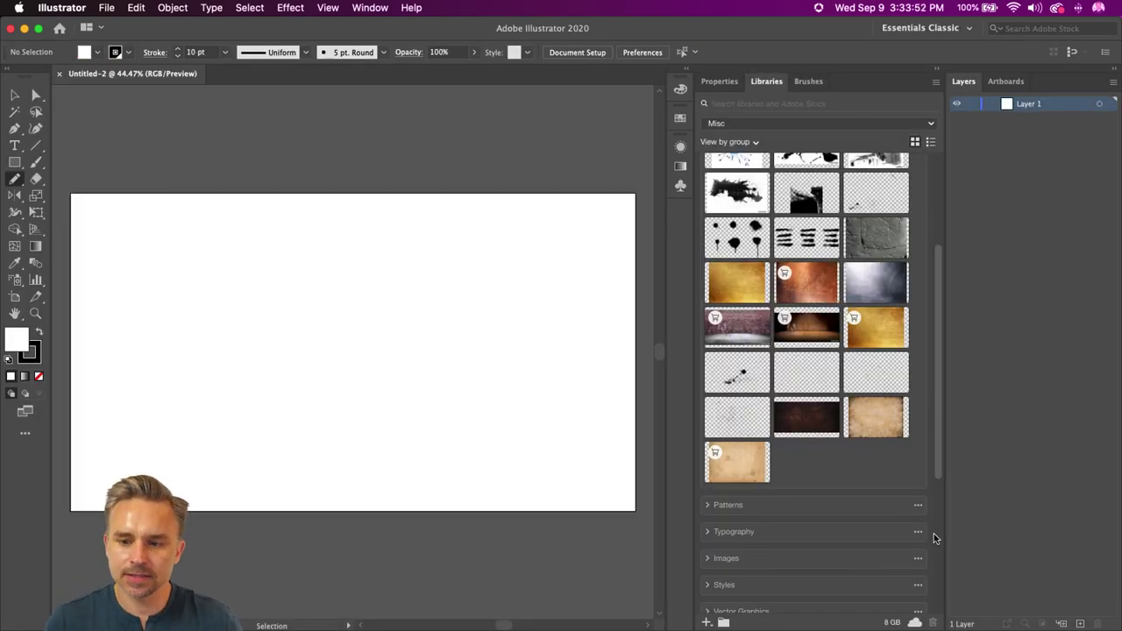
Step: Look through the document properties, the colour and swatch controls, and the brush collection
{"action": "left_click", "coordinate": [719, 81]}
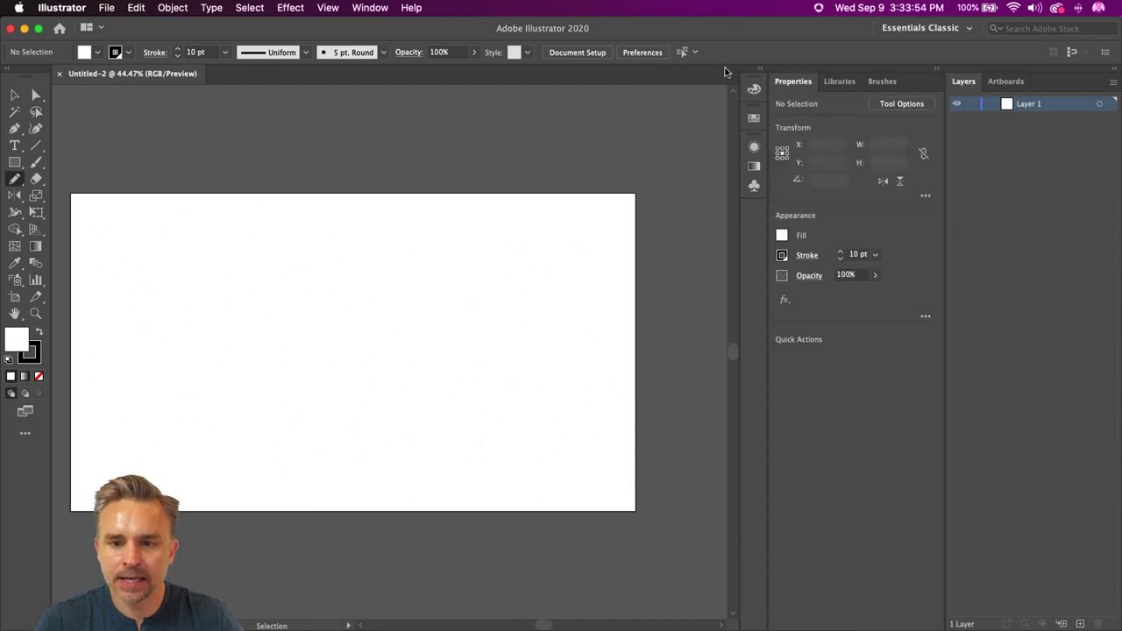
{"action": "left_click", "coordinate": [756, 71]}
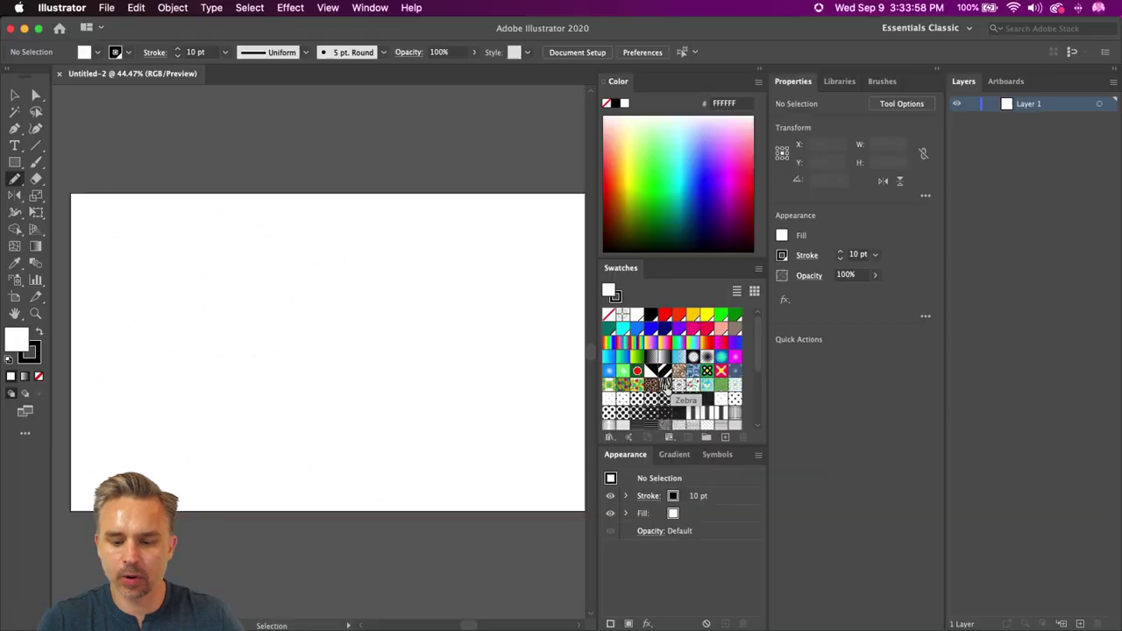
{"action": "left_click", "coordinate": [881, 81]}
{"action": "scroll", "coordinate": [771, 315], "scroll_direction": "down", "scroll_amount": 10}
{"action": "scroll", "coordinate": [771, 315], "scroll_direction": "up", "scroll_amount": 10}
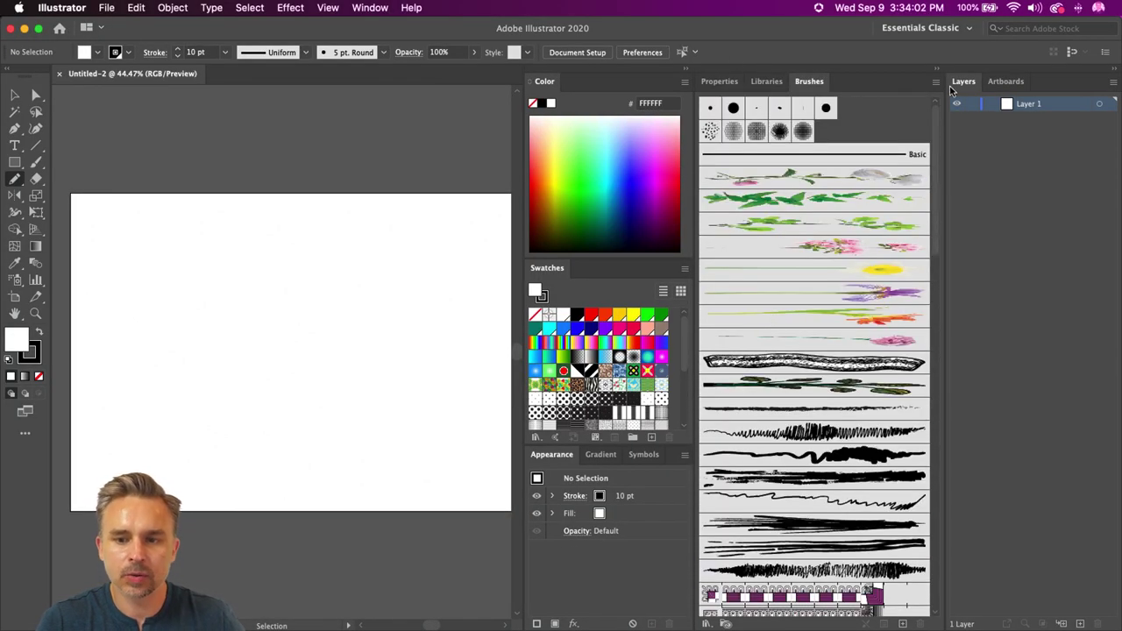
{"action": "left_click", "coordinate": [935, 70]}
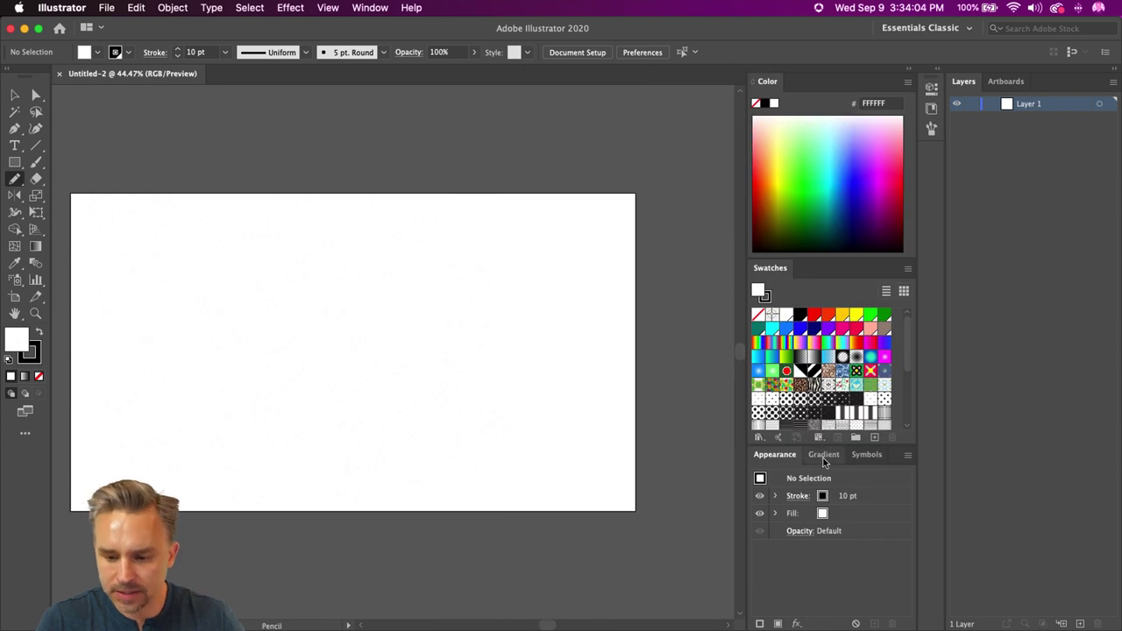
Step: Look over the symbols, gradient and appearance settings
{"action": "left_click", "coordinate": [865, 454]}
{"action": "left_click", "coordinate": [822, 454]}
{"action": "left_click", "coordinate": [774, 454]}
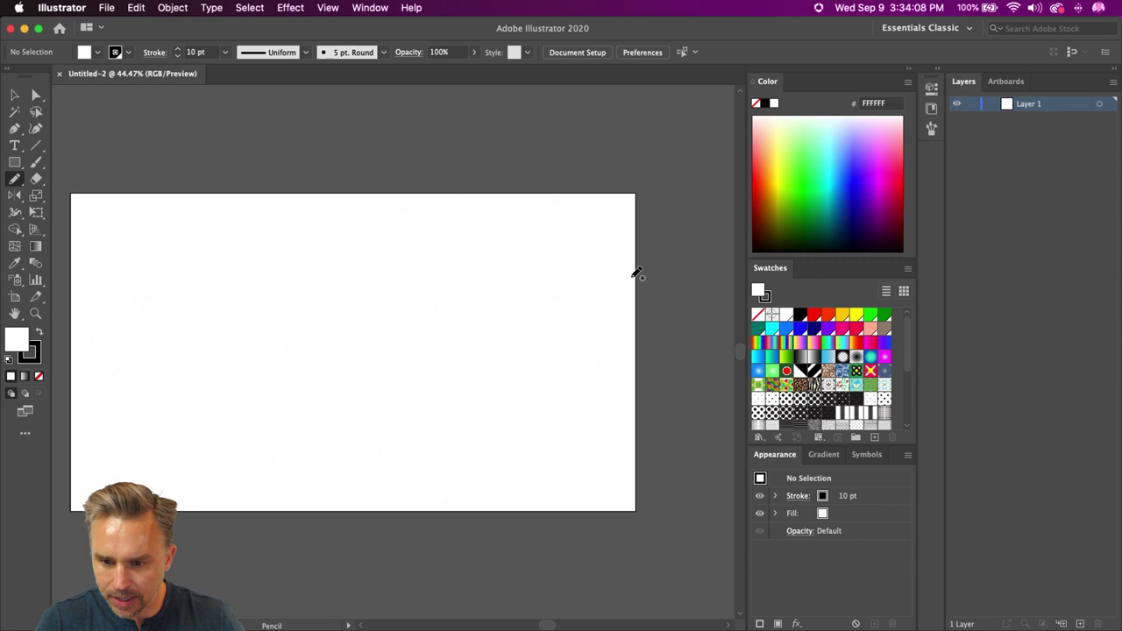
Step: Show the Graphic Styles panel, dock it with Appearance, Gradient and Symbols, and bring Appearance back to the front
{"action": "left_click", "coordinate": [370, 7]}
{"action": "scroll", "coordinate": [412, 551], "scroll_direction": "down", "scroll_amount": 2}
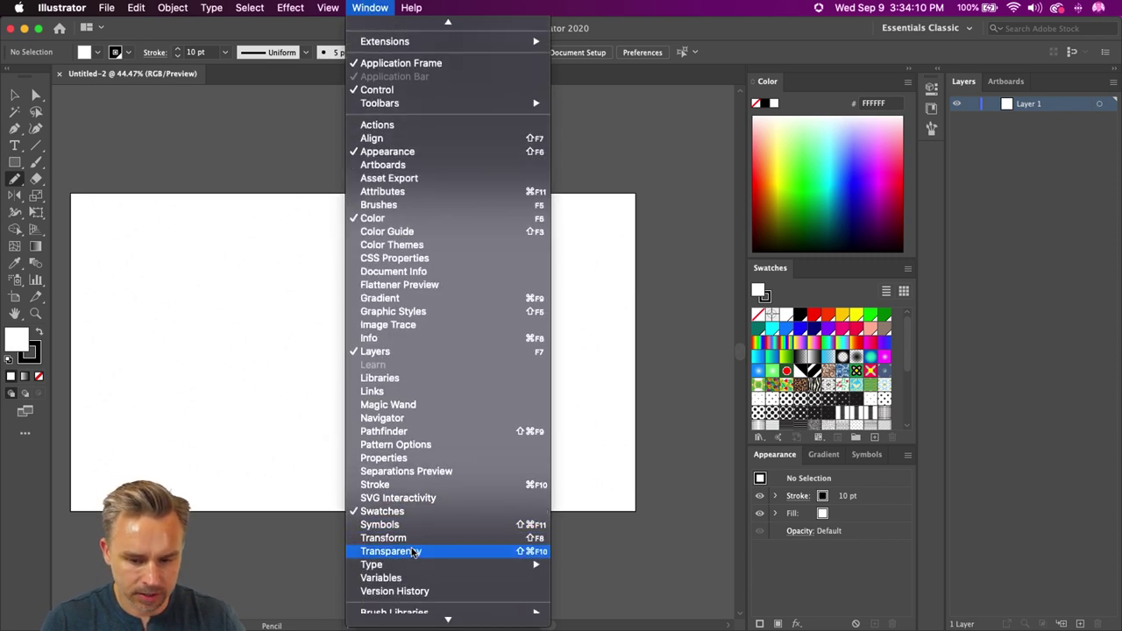
{"action": "scroll", "coordinate": [412, 551], "scroll_direction": "down", "scroll_amount": 3}
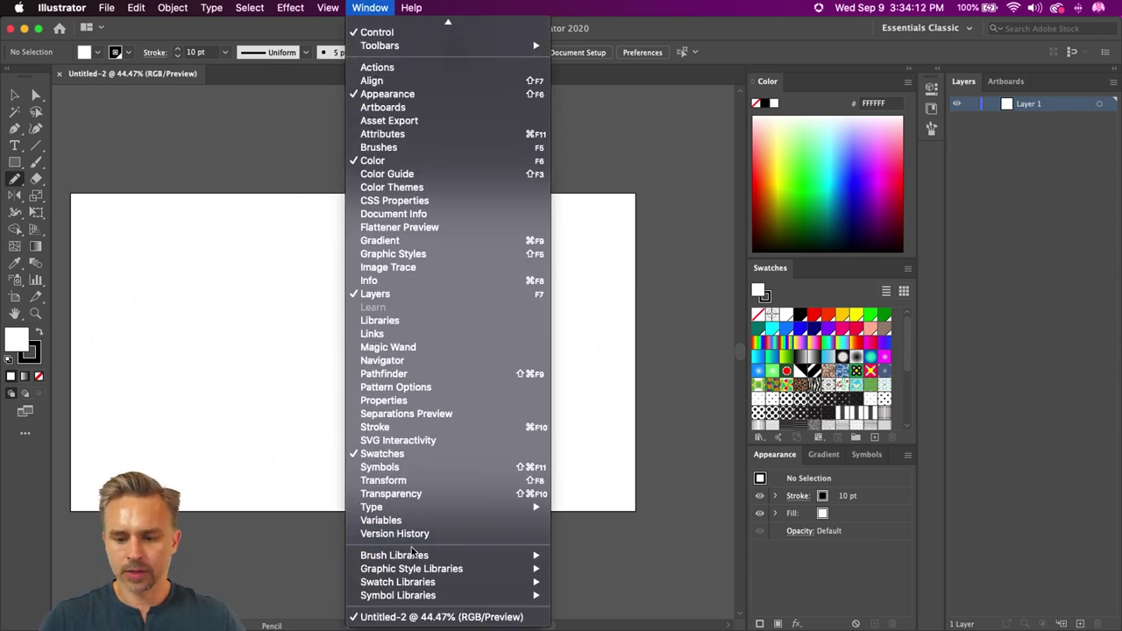
{"action": "left_click", "coordinate": [448, 254]}
{"action": "left_click_drag", "start_coordinate": [673, 295], "coordinate": [625, 244]}
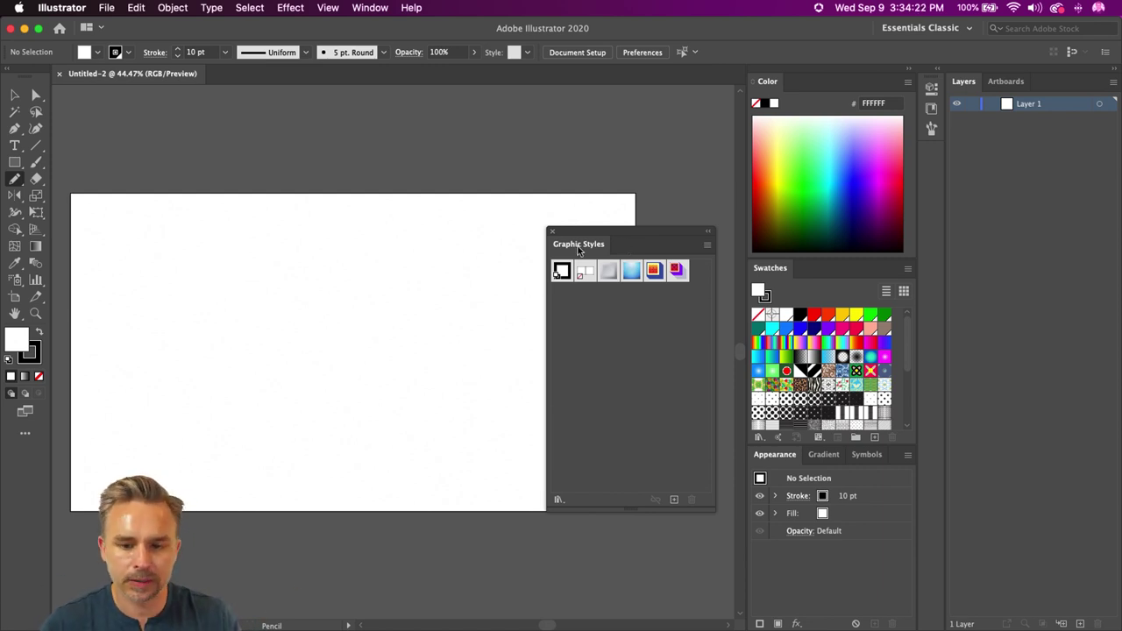
{"action": "left_click_drag", "start_coordinate": [580, 248], "coordinate": [800, 462]}
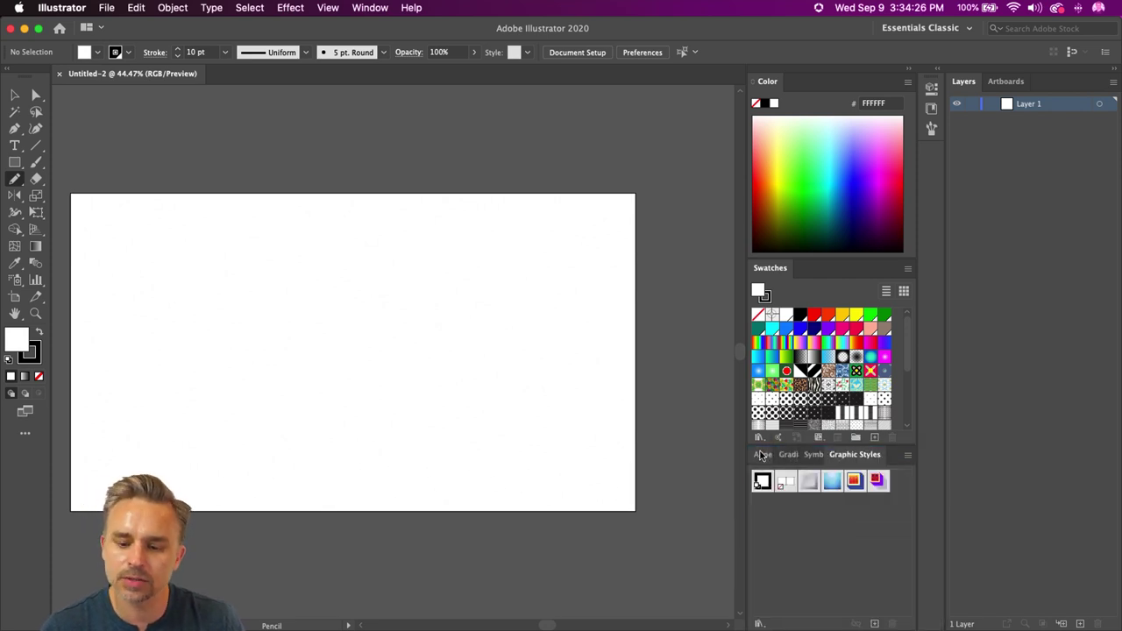
{"action": "left_click", "coordinate": [762, 455]}
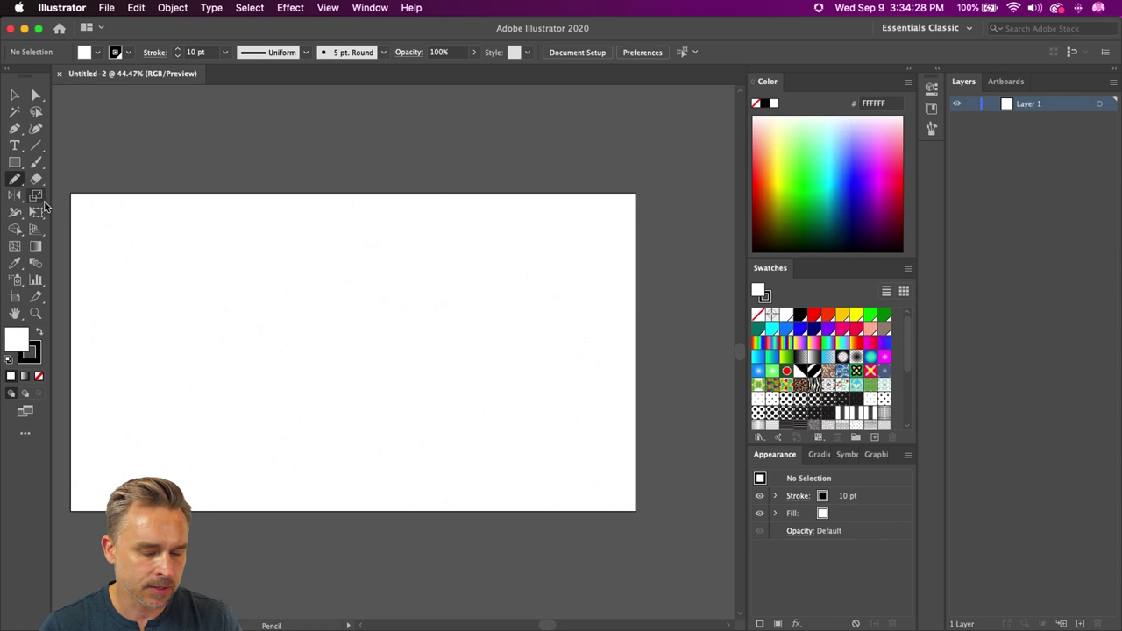
Step: Switch the displayed Creative Cloud library from Misc to Nature
{"action": "left_click", "coordinate": [938, 72]}
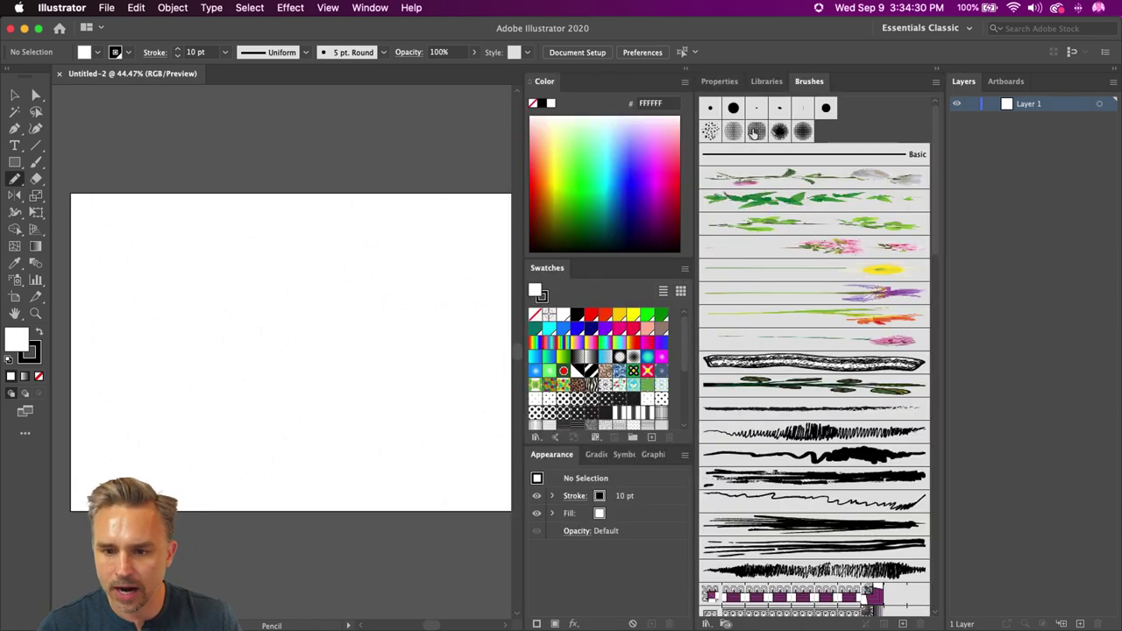
{"action": "left_click", "coordinate": [766, 81]}
{"action": "left_click", "coordinate": [728, 124]}
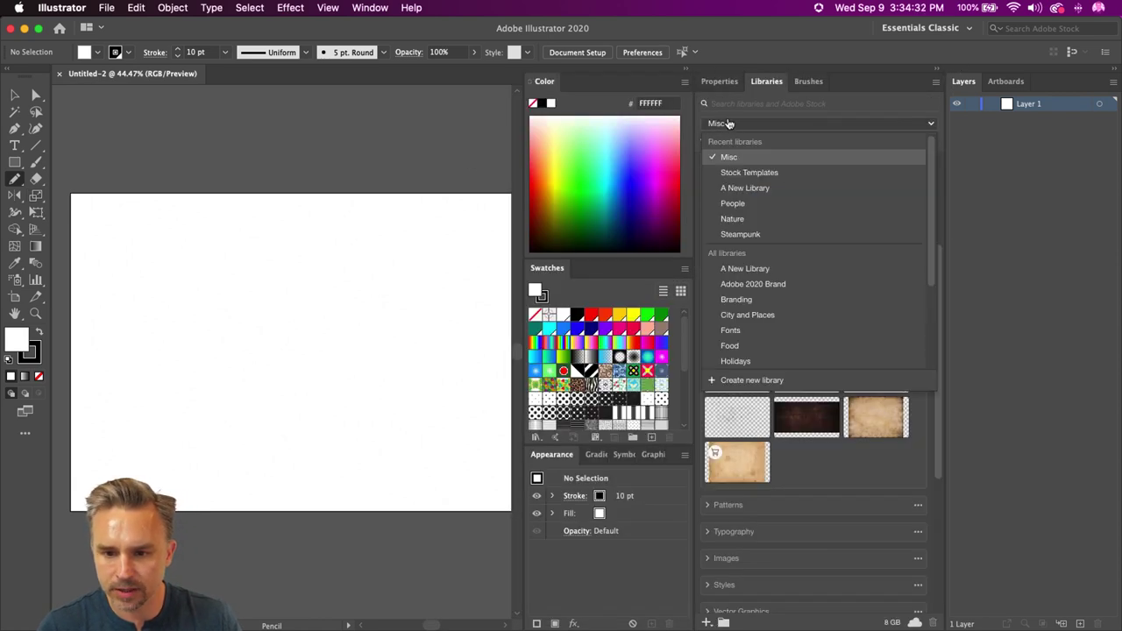
{"action": "scroll", "coordinate": [756, 200], "scroll_direction": "down", "scroll_amount": 3}
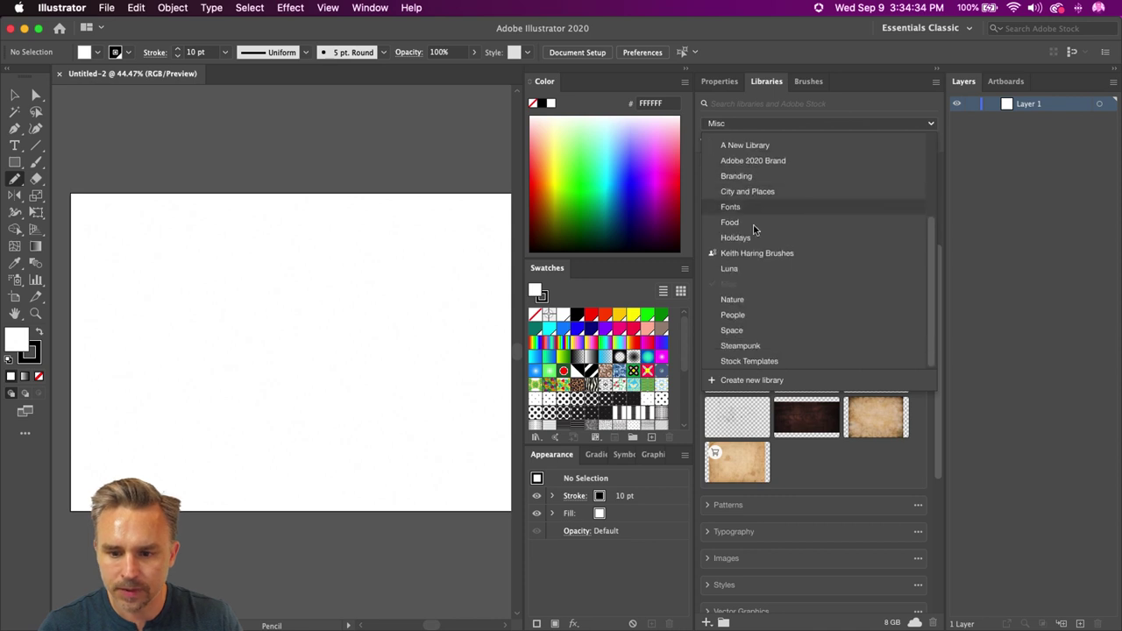
{"action": "left_click", "coordinate": [737, 300]}
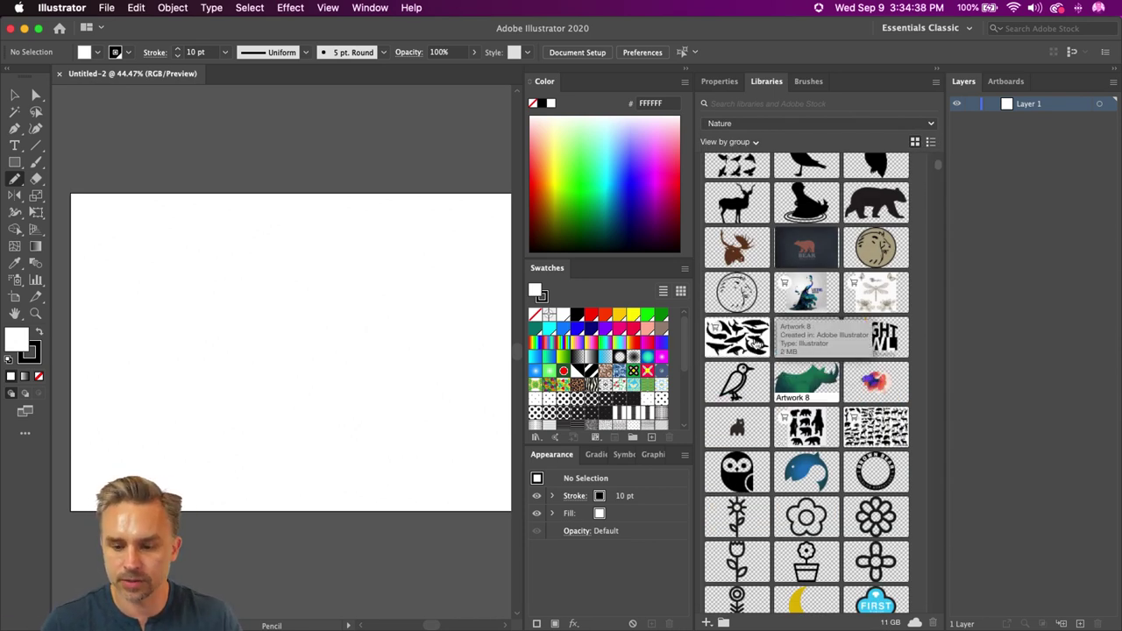
Step: Find the monarch butterfly stock photo in the Nature library and place it large across the artboard
{"action": "scroll", "coordinate": [811, 384], "scroll_direction": "down", "scroll_amount": 10}
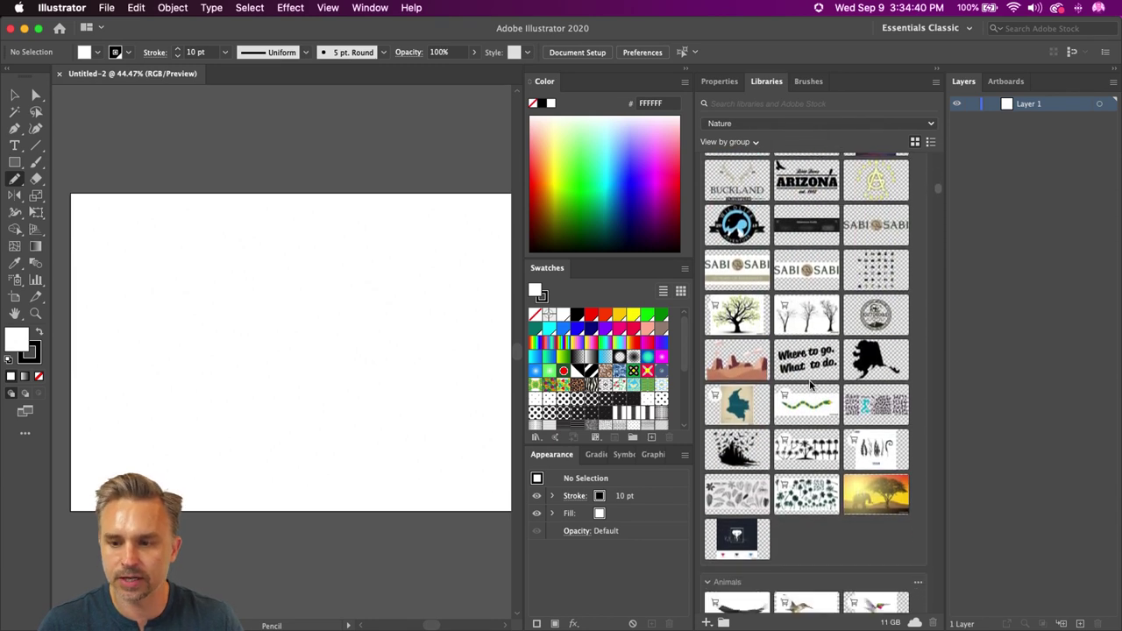
{"action": "scroll", "coordinate": [812, 384], "scroll_direction": "down", "scroll_amount": 5}
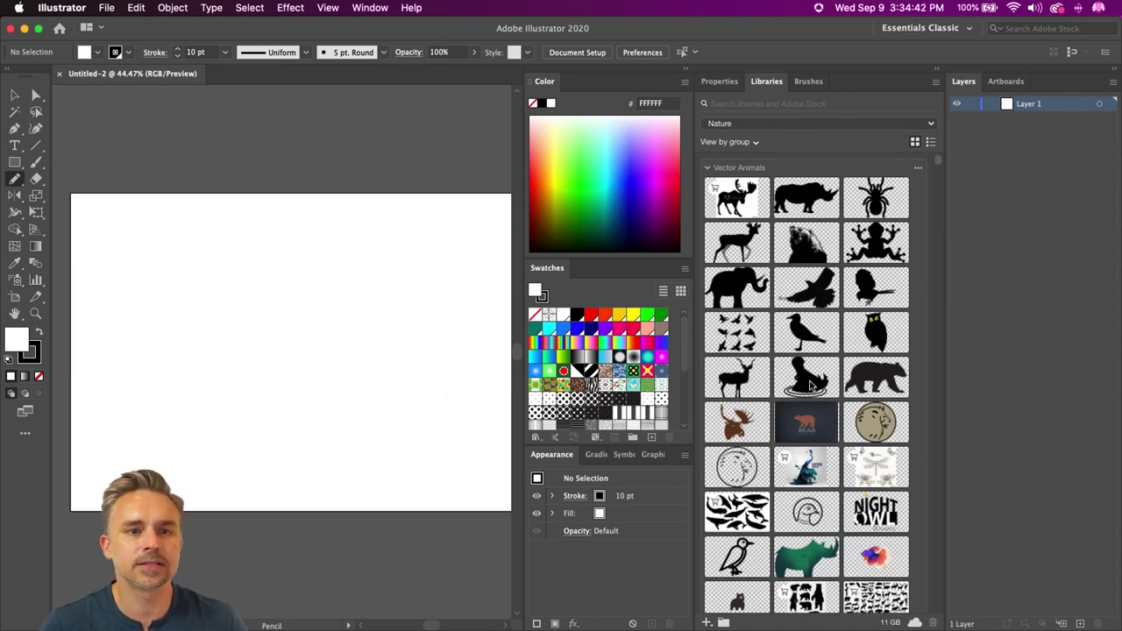
{"action": "scroll", "coordinate": [811, 385], "scroll_direction": "down", "scroll_amount": 15}
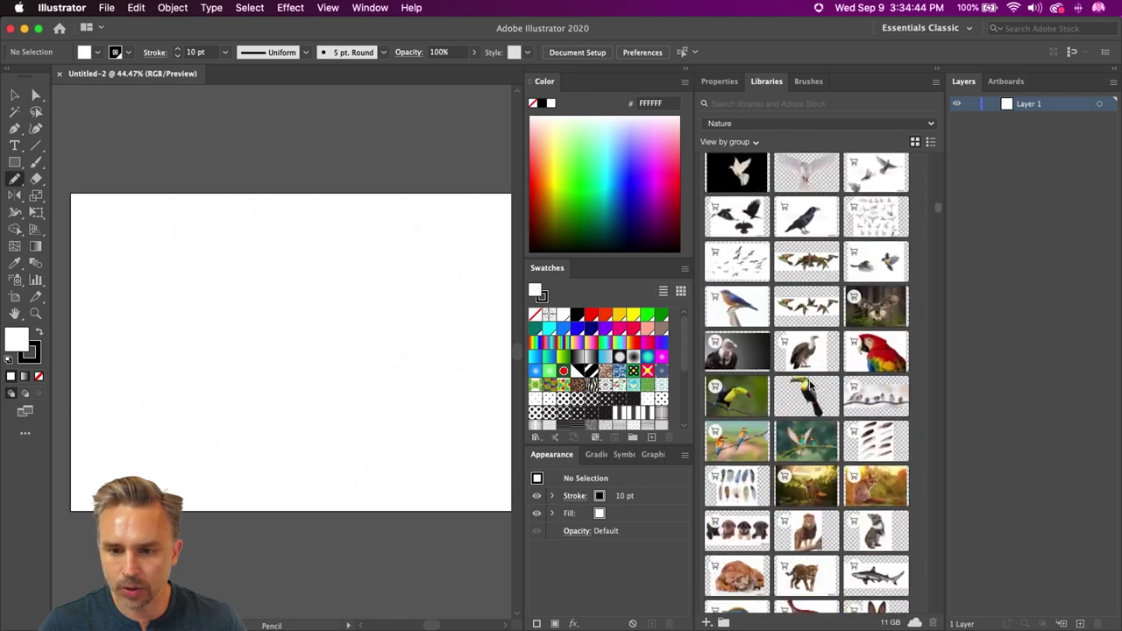
{"action": "scroll", "coordinate": [811, 384], "scroll_direction": "down", "scroll_amount": 15}
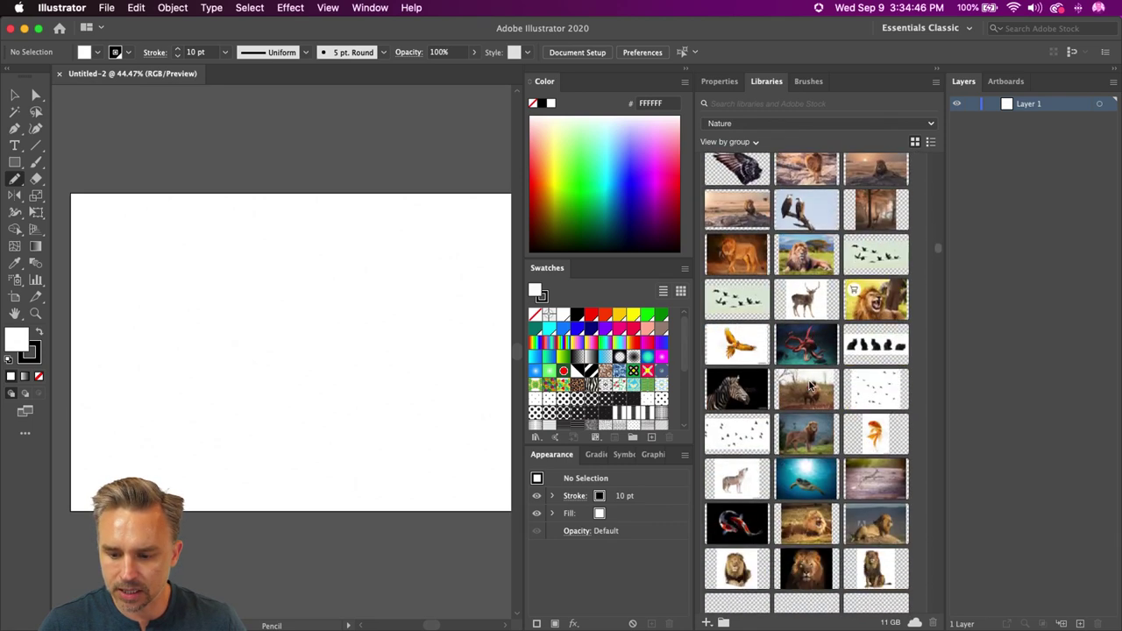
{"action": "scroll", "coordinate": [812, 384], "scroll_direction": "down", "scroll_amount": 15}
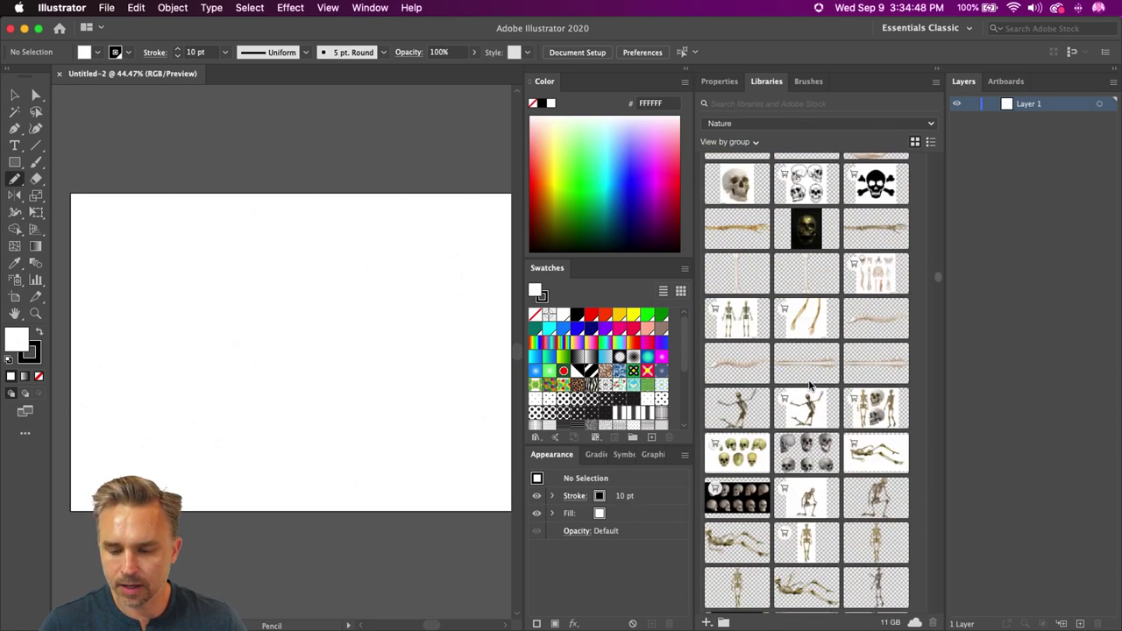
{"action": "scroll", "coordinate": [811, 384], "scroll_direction": "down", "scroll_amount": 5}
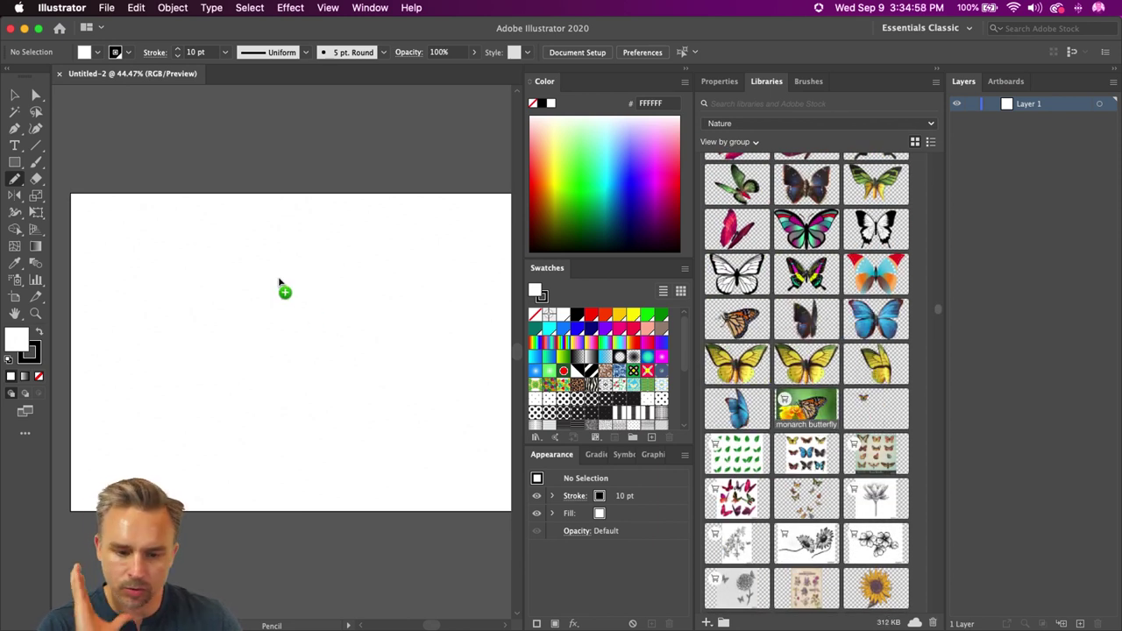
{"action": "left_click_drag", "start_coordinate": [138, 219], "coordinate": [505, 489]}
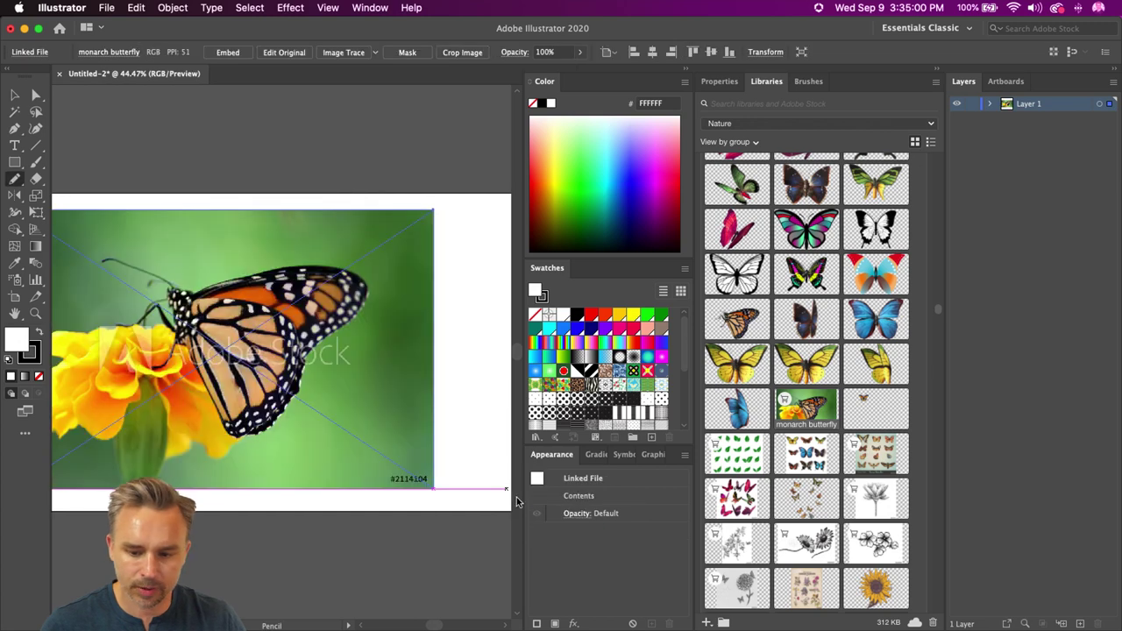
Step: Place the saintpaulia cutout over the artboard's upper edge and the flower yellow cutout beside the butterfly photo
{"action": "scroll", "coordinate": [794, 507], "scroll_direction": "down", "scroll_amount": 15}
{"action": "scroll", "coordinate": [793, 507], "scroll_direction": "down", "scroll_amount": 15}
{"action": "scroll", "coordinate": [792, 508], "scroll_direction": "down", "scroll_amount": 5}
{"action": "scroll", "coordinate": [807, 394], "scroll_direction": "up", "scroll_amount": 6}
{"action": "left_click_drag", "start_coordinate": [811, 374], "coordinate": [306, 180]}
{"action": "left_click_drag", "start_coordinate": [172, 116], "coordinate": [394, 263]}
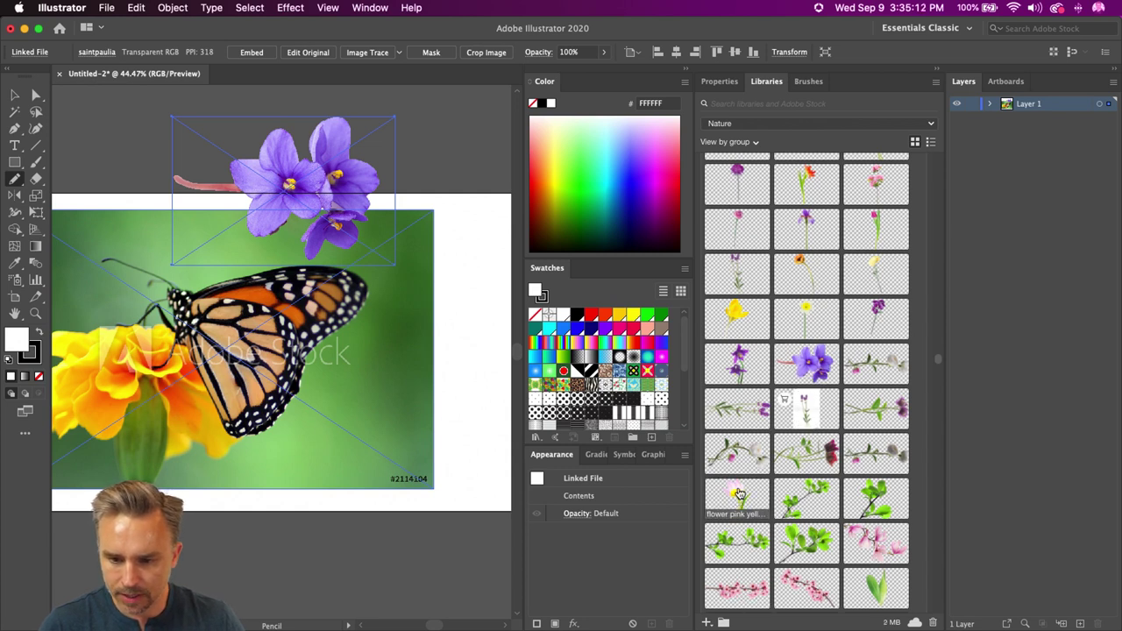
{"action": "left_click_drag", "start_coordinate": [735, 313], "coordinate": [458, 377]}
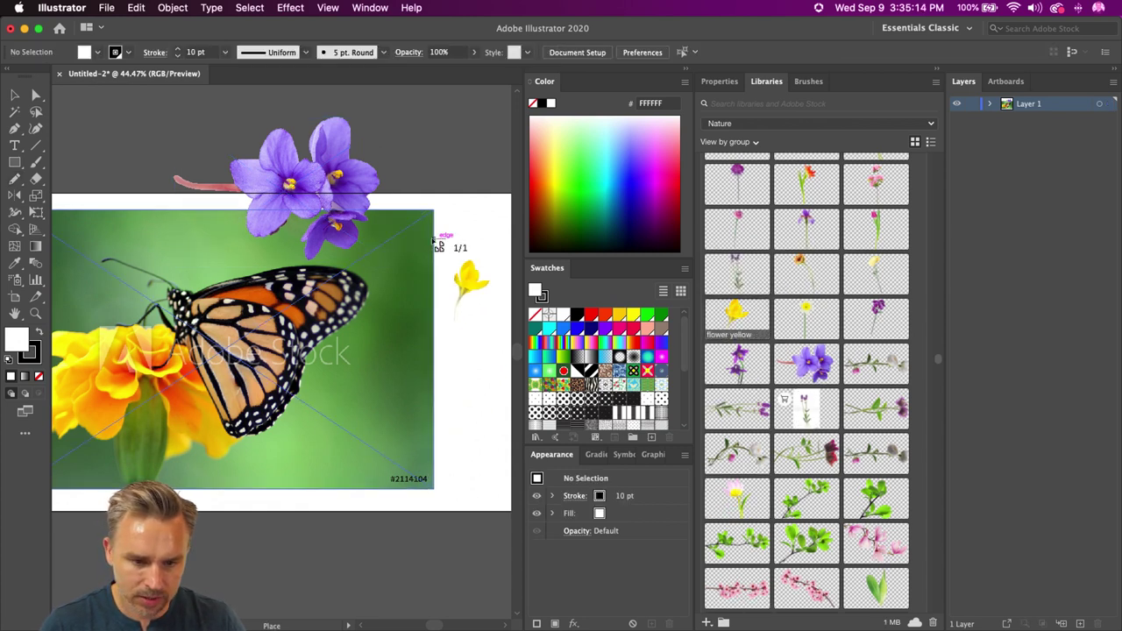
{"action": "left_click_drag", "start_coordinate": [434, 237], "coordinate": [483, 324]}
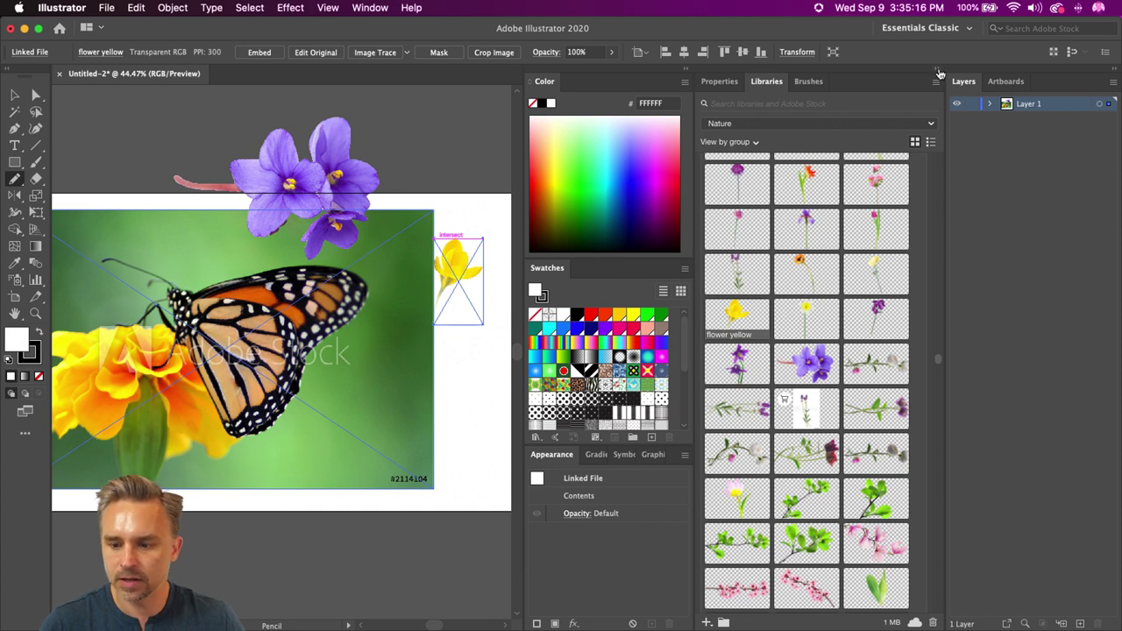
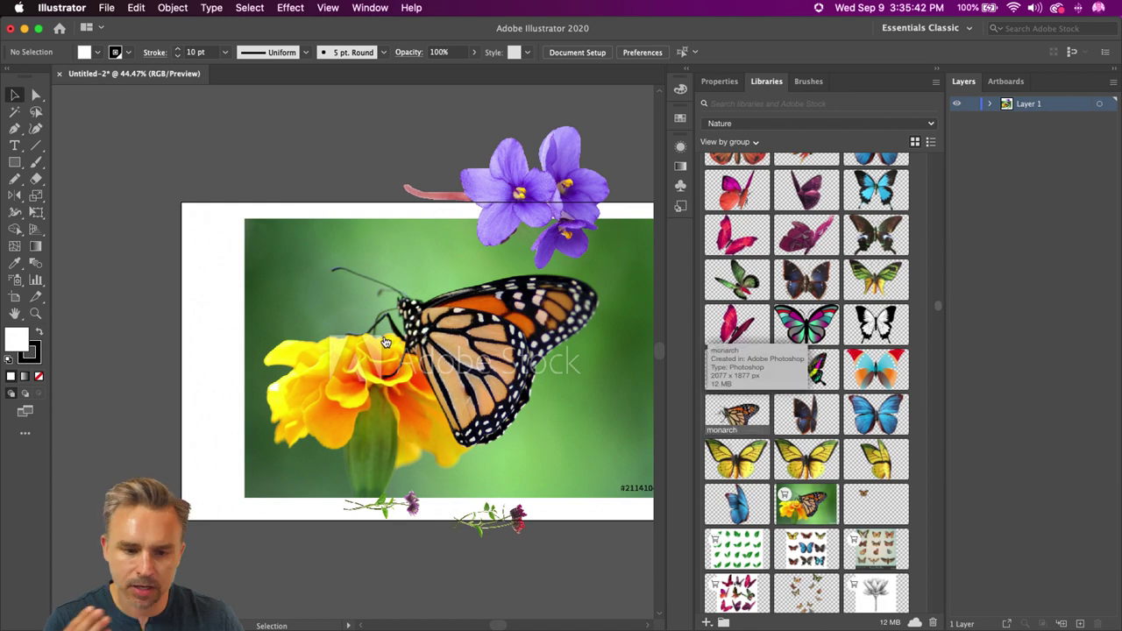
Step: Place the monarch cutout over the artboard's left edge and delete the large monarch butterfly stock photo
{"action": "left_click_drag", "start_coordinate": [210, 252], "coordinate": [356, 383]}
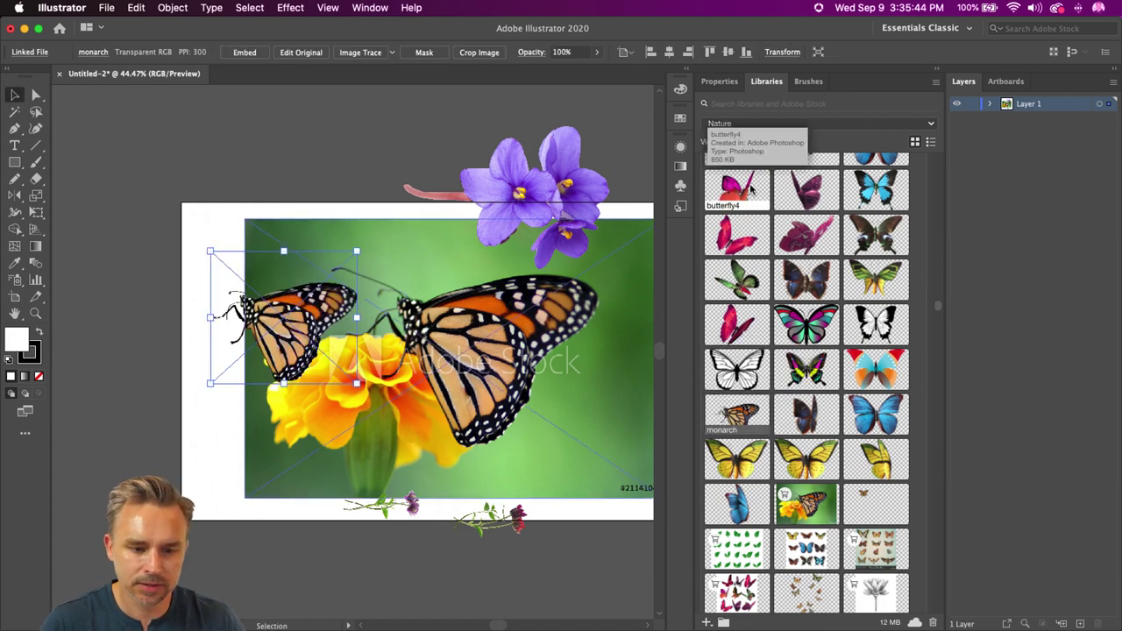
{"action": "left_click", "coordinate": [481, 346]}
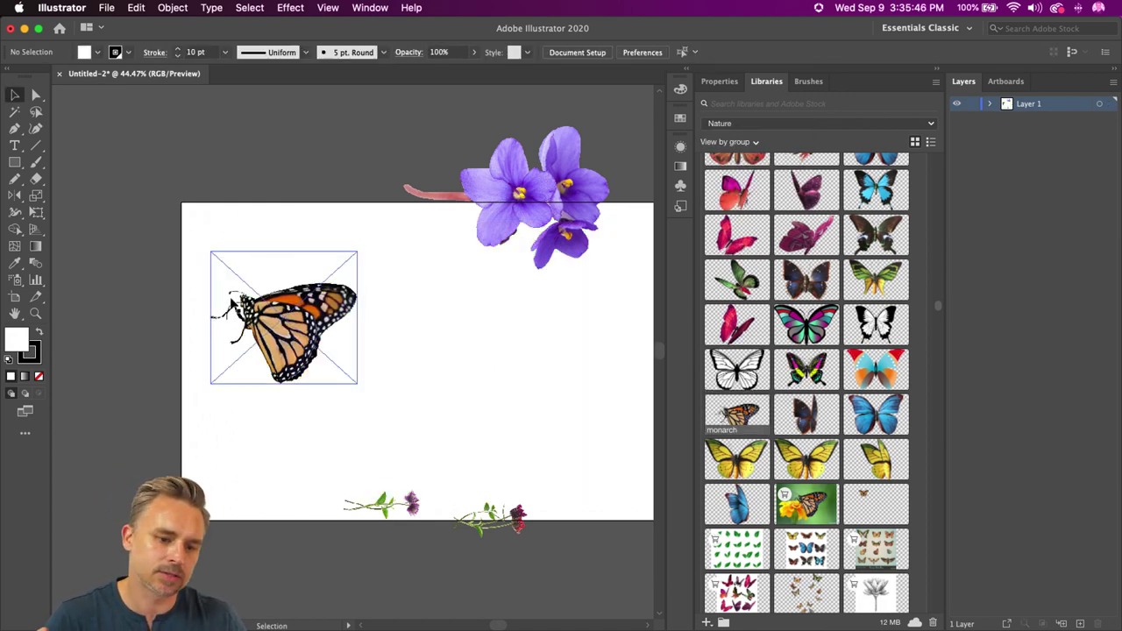
{"action": "left_click_drag", "start_coordinate": [245, 313], "coordinate": [139, 376]}
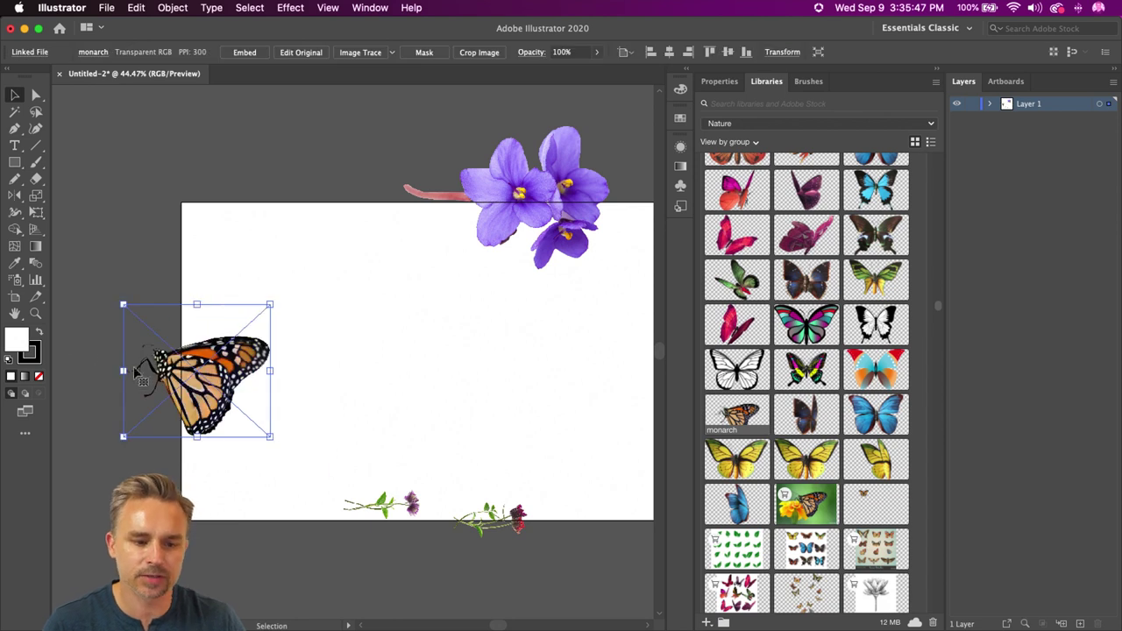
Step: Collapse the library panel group, then rotate the saintpaulia upright and move it to the middle of the artboard
{"action": "left_click", "coordinate": [933, 73]}
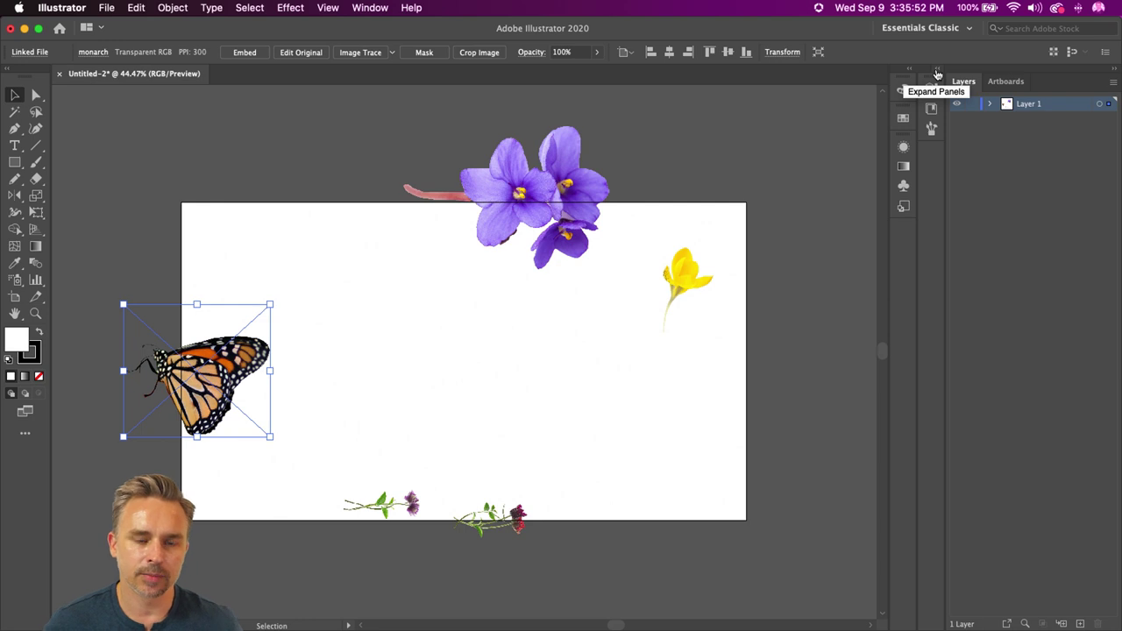
{"action": "left_click_drag", "start_coordinate": [518, 220], "coordinate": [735, 478]}
{"action": "left_click_drag", "start_coordinate": [612, 380], "coordinate": [654, 575]}
{"action": "left_click_drag", "start_coordinate": [696, 461], "coordinate": [433, 352]}
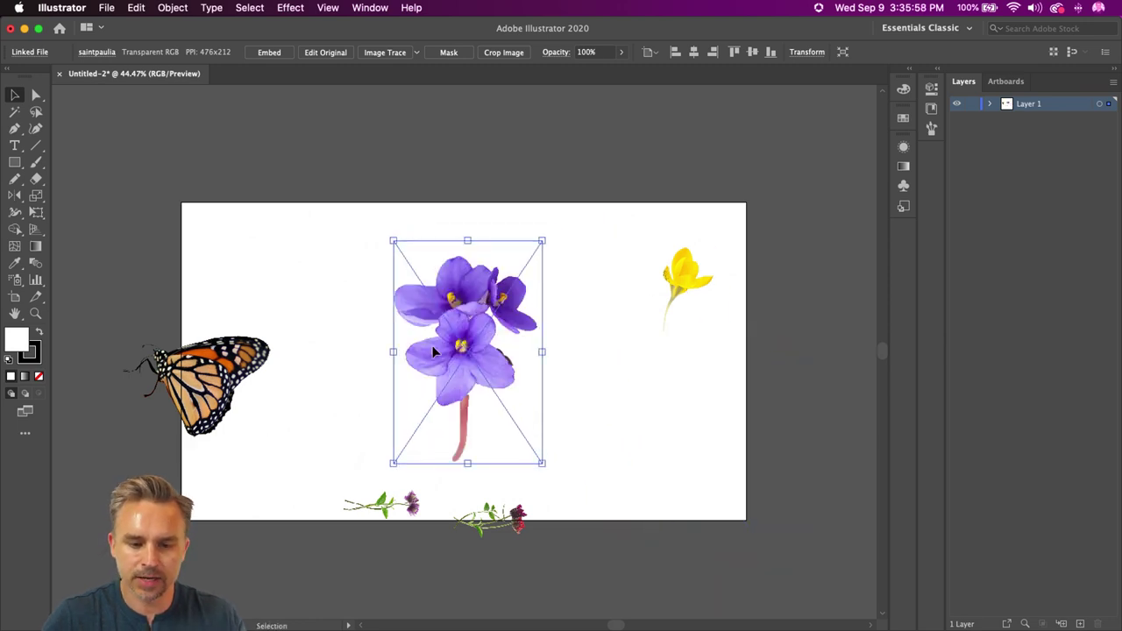
Step: Lock Layer 1 holding the reference images and add a new layer above it for tracing
{"action": "key", "text": "super+equal"}
{"action": "key", "text": "super+equal"}
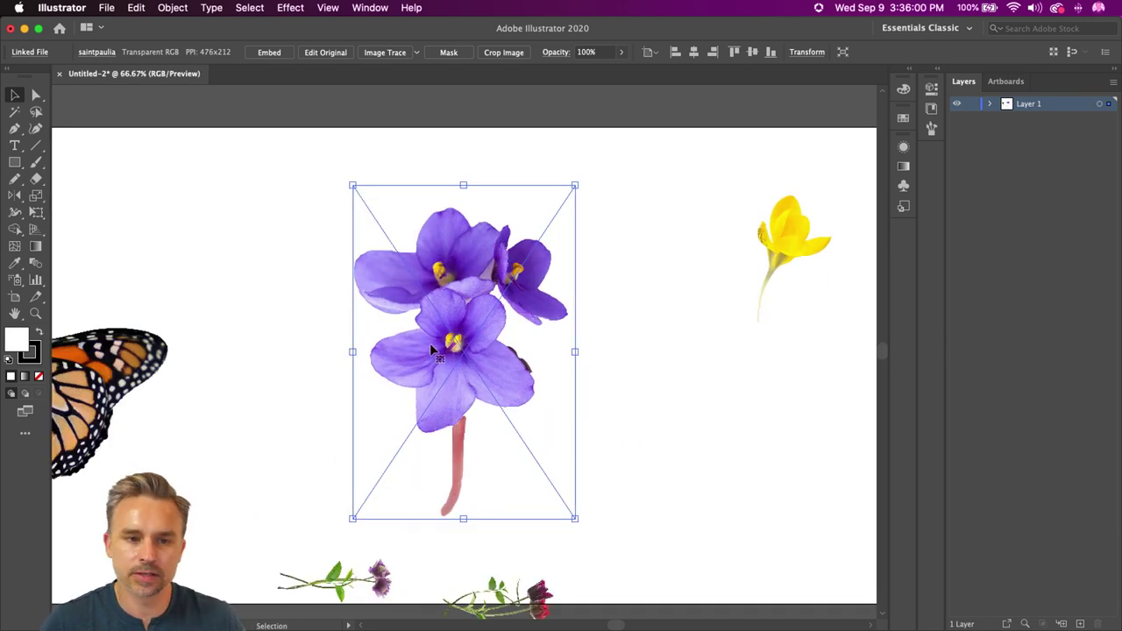
{"action": "scroll", "coordinate": [308, 216], "scroll_direction": "left", "scroll_amount": 2}
{"action": "left_click", "coordinate": [138, 155]}
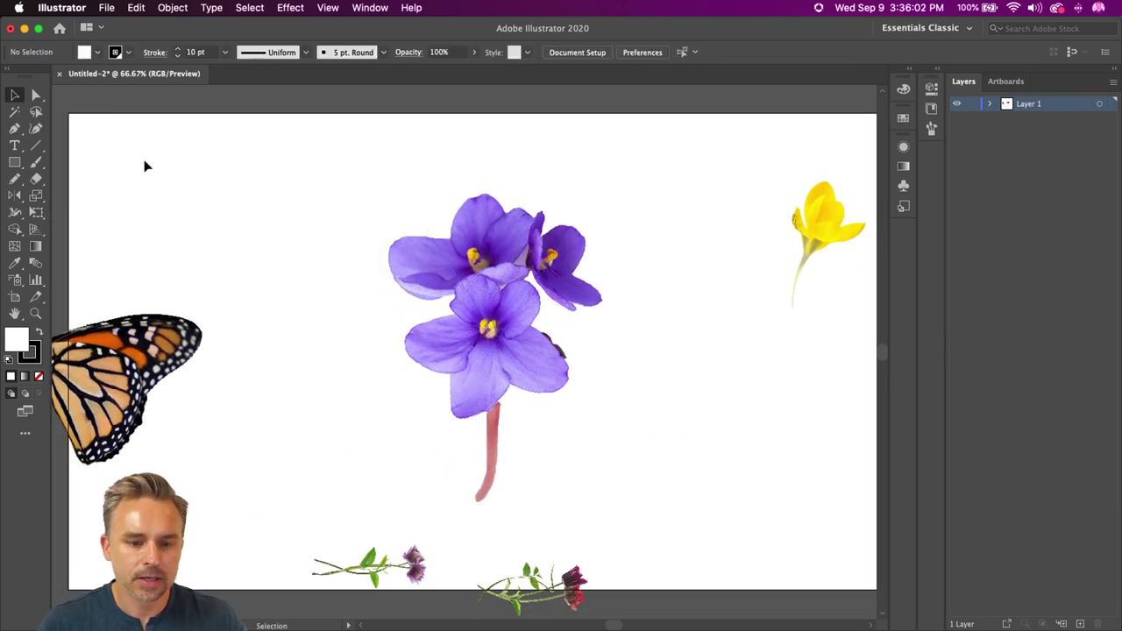
{"action": "key", "text": "super+equal"}
{"action": "scroll", "coordinate": [184, 172], "scroll_direction": "right", "scroll_amount": 2}
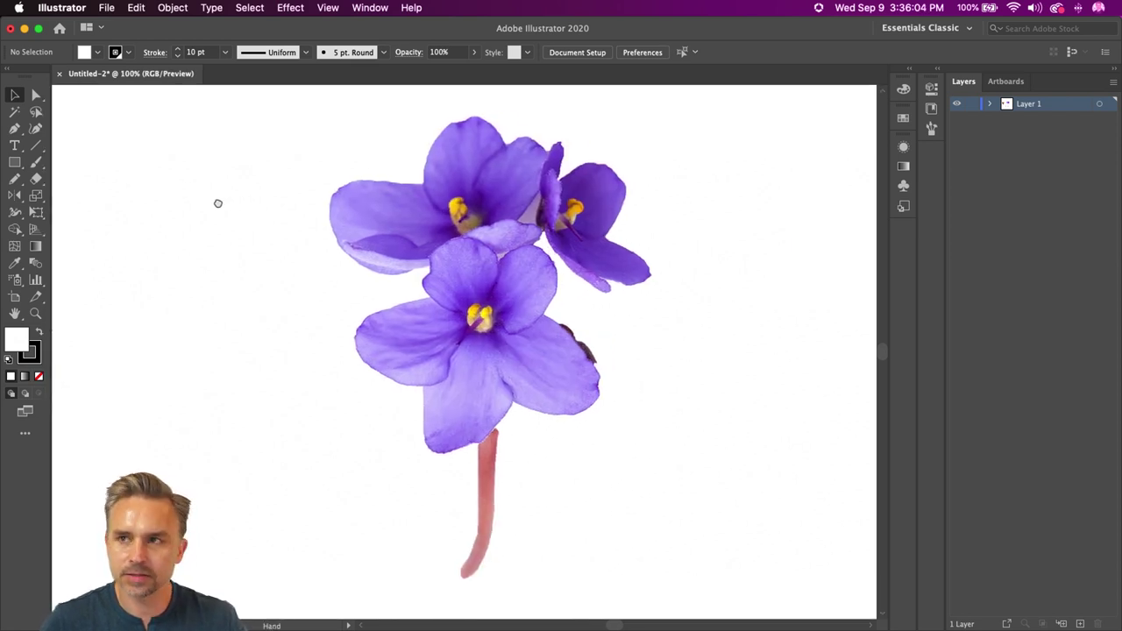
{"action": "left_click", "coordinate": [972, 107]}
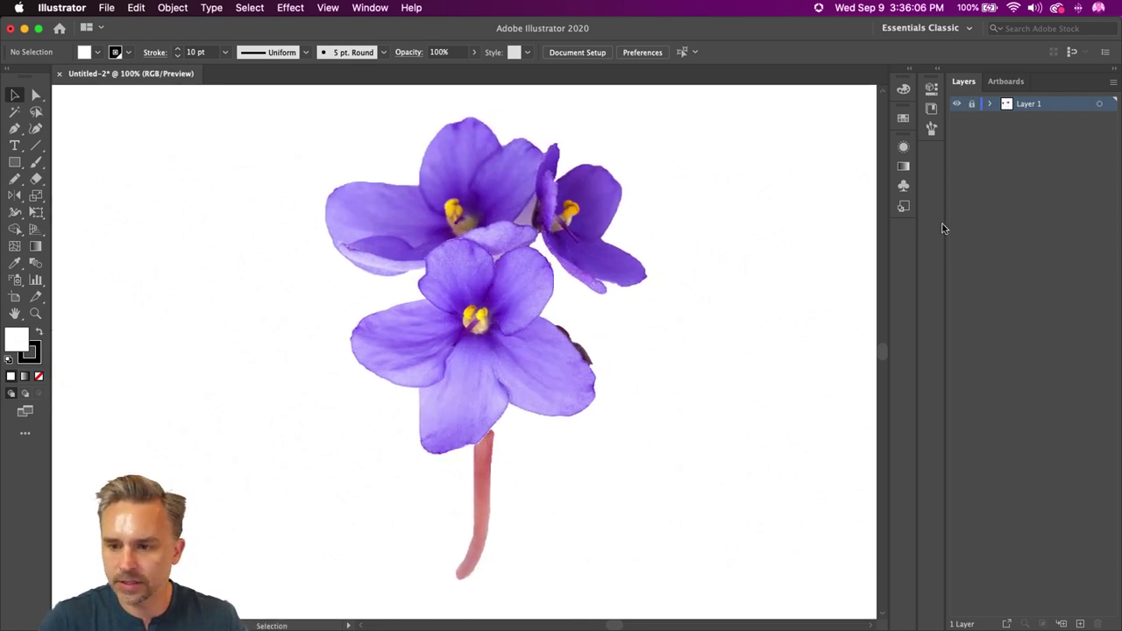
{"action": "left_click", "coordinate": [1080, 625]}
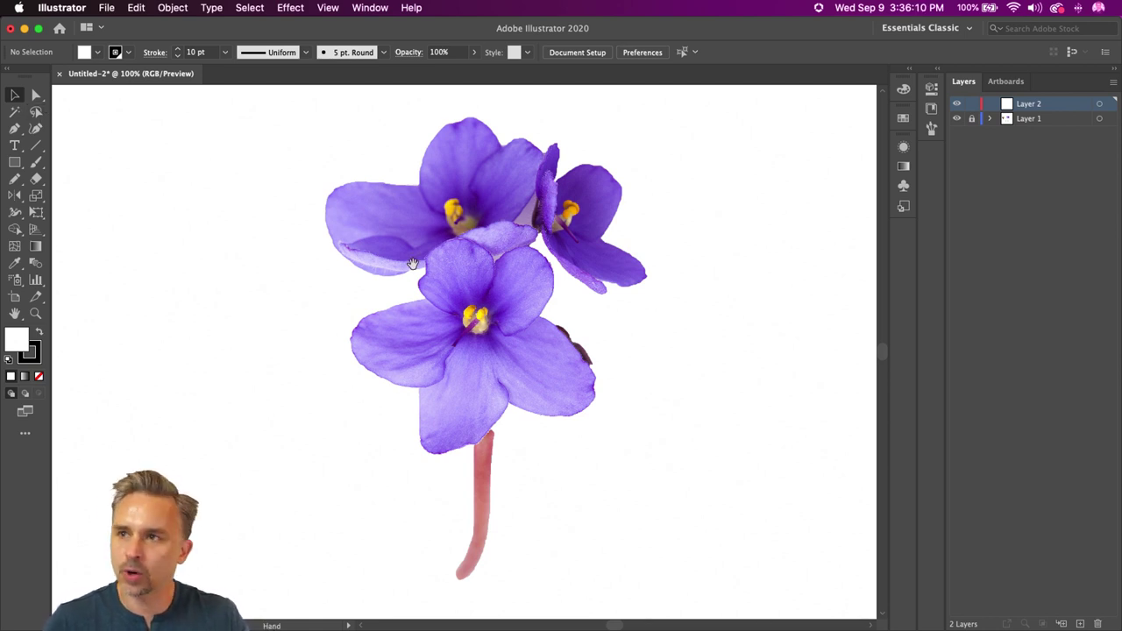
Step: Trace the lower-right petal of the saintpaulia's front flower on the new layer with the Pen tool, using no fill
{"action": "left_click_drag", "start_coordinate": [413, 264], "coordinate": [419, 278]}
{"action": "left_click", "coordinate": [14, 179]}
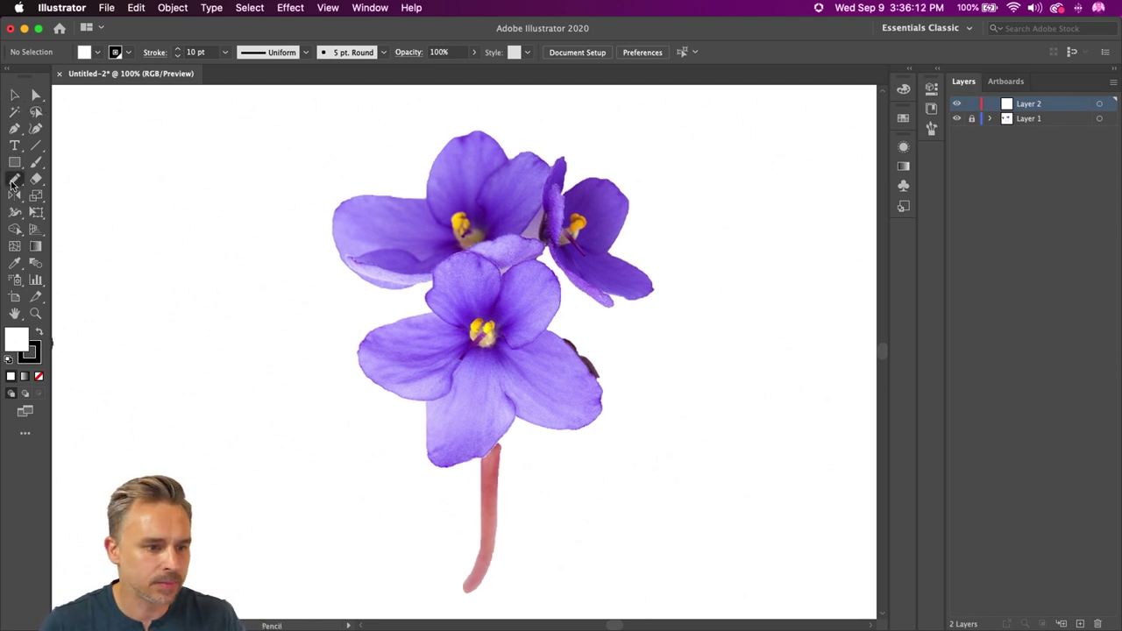
{"action": "left_click", "coordinate": [14, 128]}
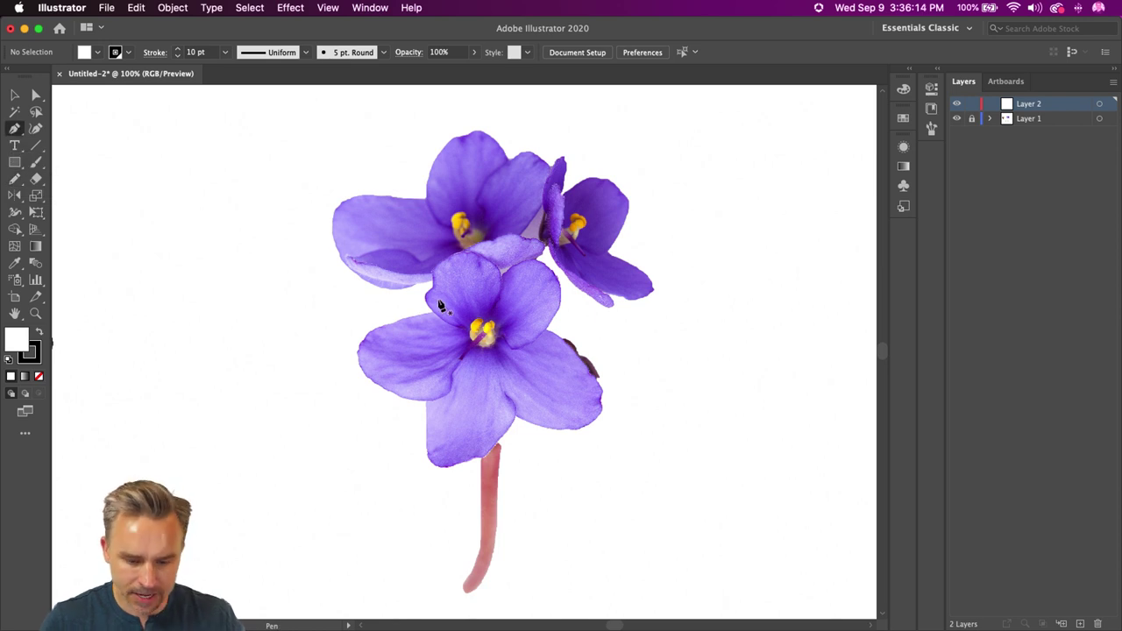
{"action": "key", "text": "super+equal"}
{"action": "key", "text": "super+equal"}
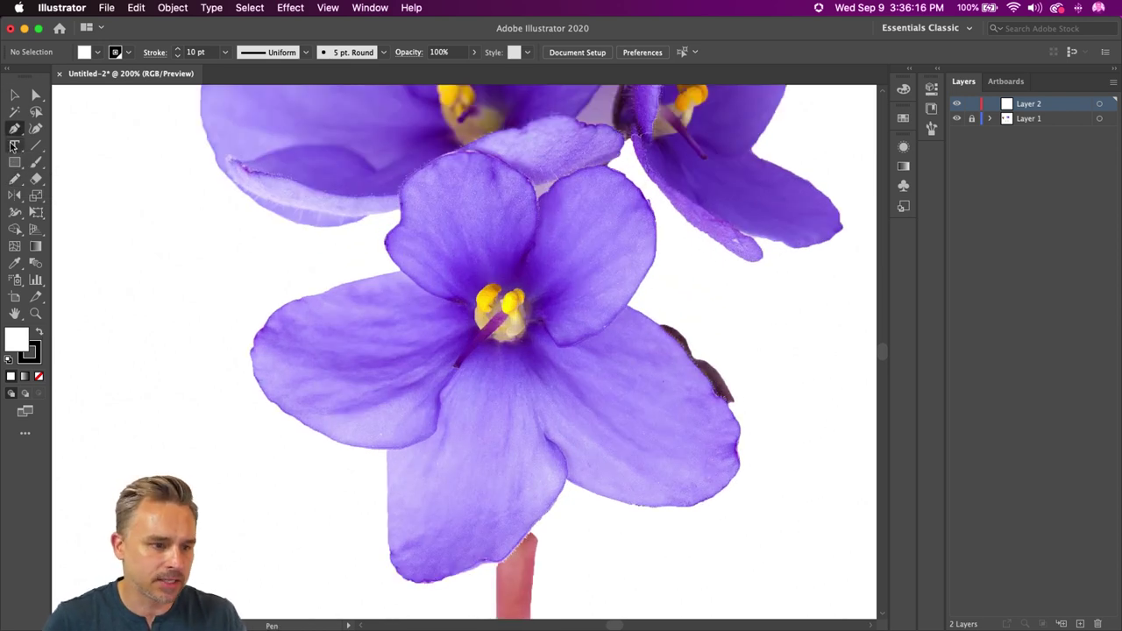
{"action": "left_click", "coordinate": [39, 376]}
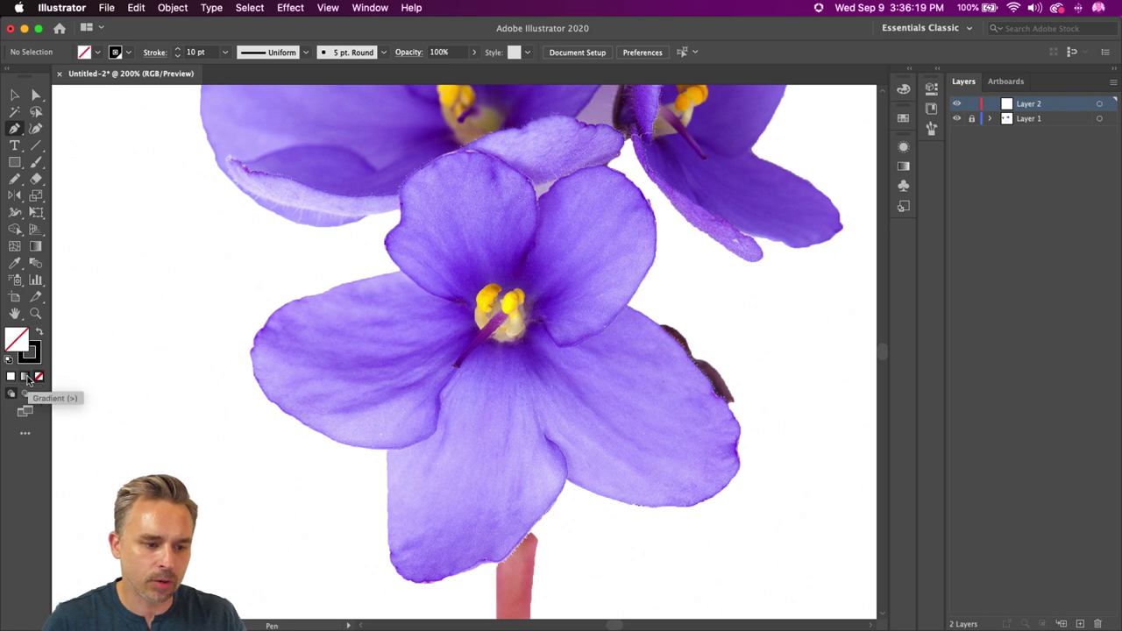
{"action": "left_click", "coordinate": [546, 445]}
{"action": "left_click_drag", "start_coordinate": [687, 509], "coordinate": [766, 478]}
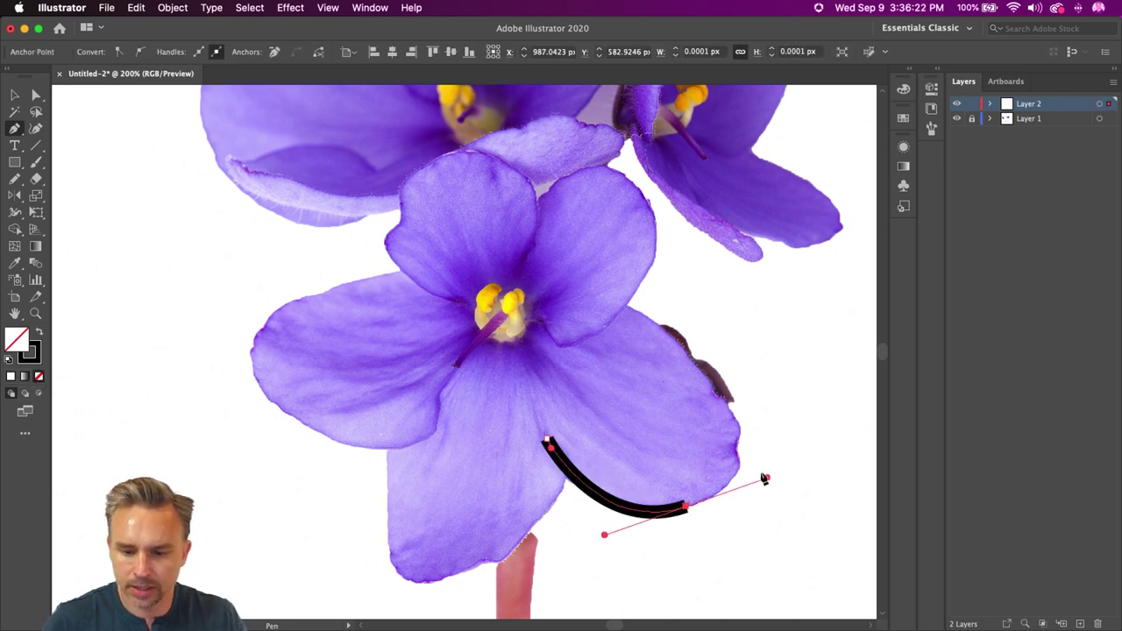
{"action": "left_click_drag", "start_coordinate": [692, 363], "coordinate": [592, 301]}
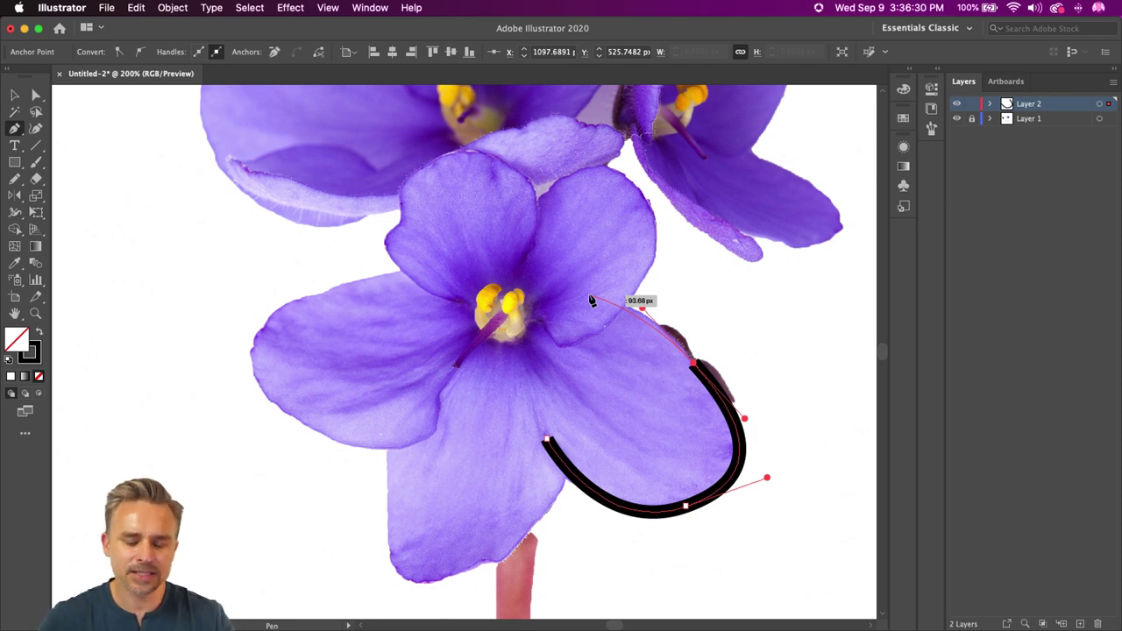
{"action": "left_click_drag", "start_coordinate": [577, 307], "coordinate": [74, 234]}
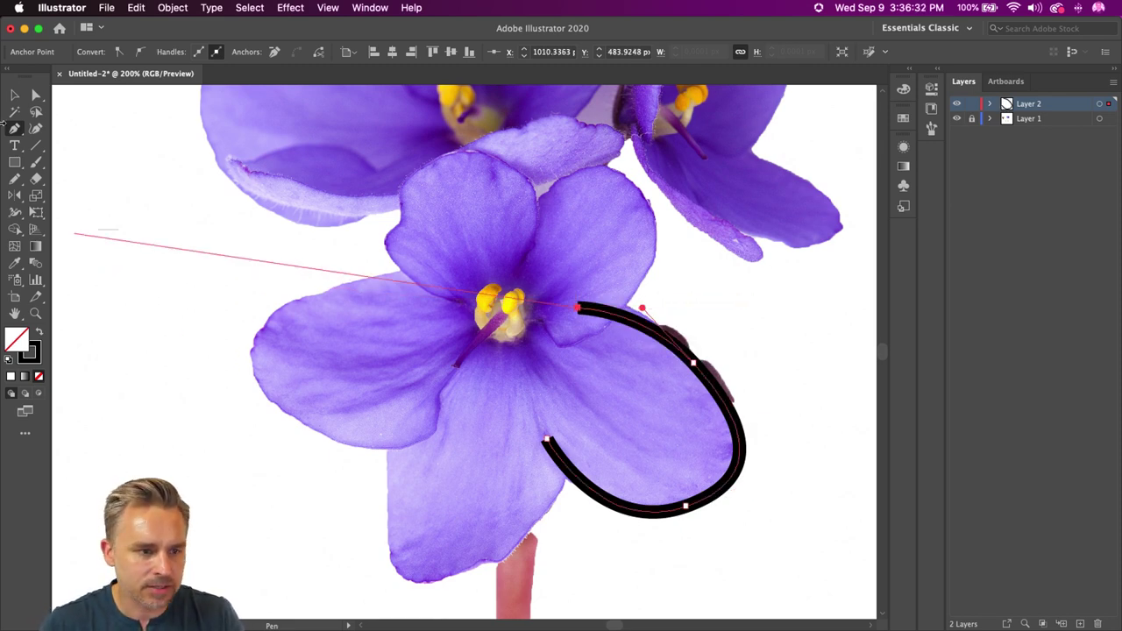
Step: Review the appearance options for new art and set the traced petal path's stroke weight to 4 pt
{"action": "left_click", "coordinate": [15, 95]}
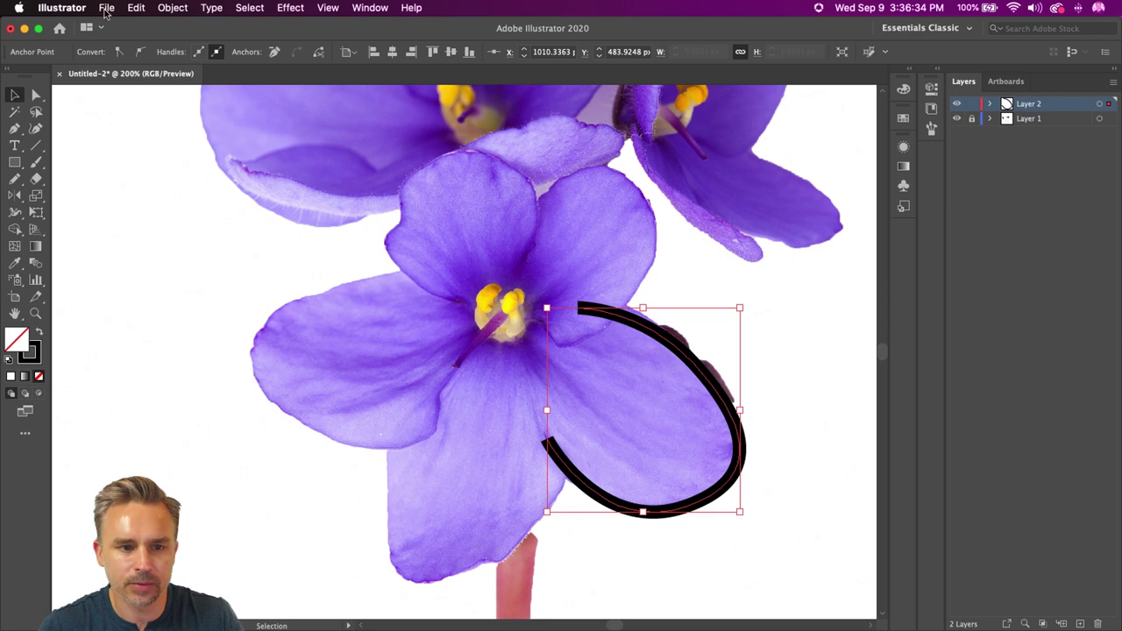
{"action": "left_click", "coordinate": [910, 71]}
{"action": "left_click", "coordinate": [908, 454]}
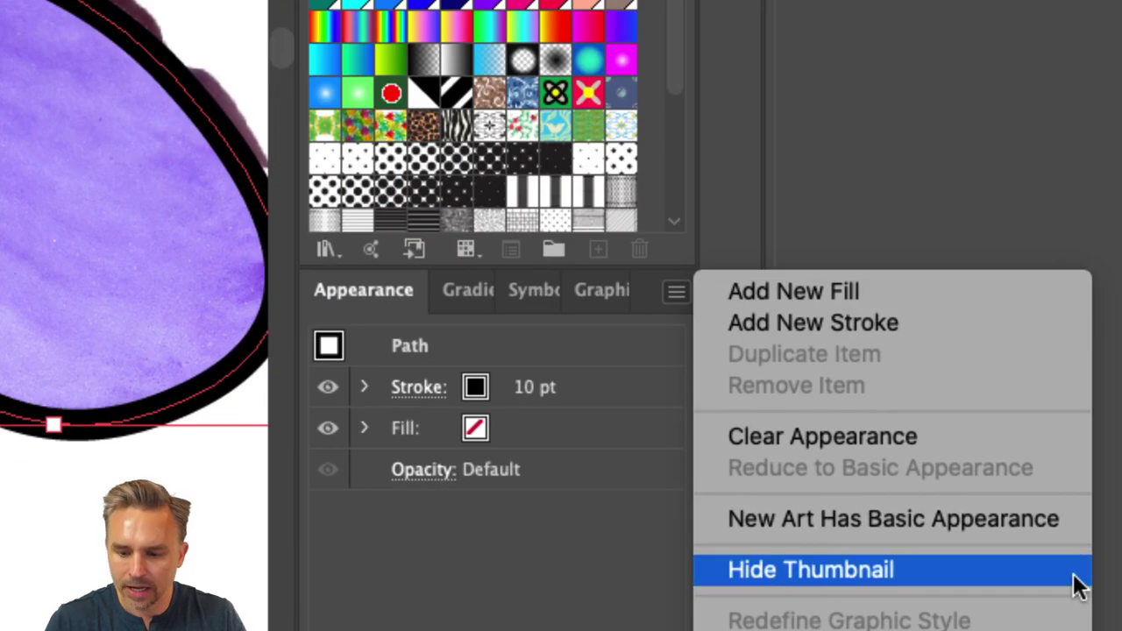
{"action": "left_click", "coordinate": [909, 521]}
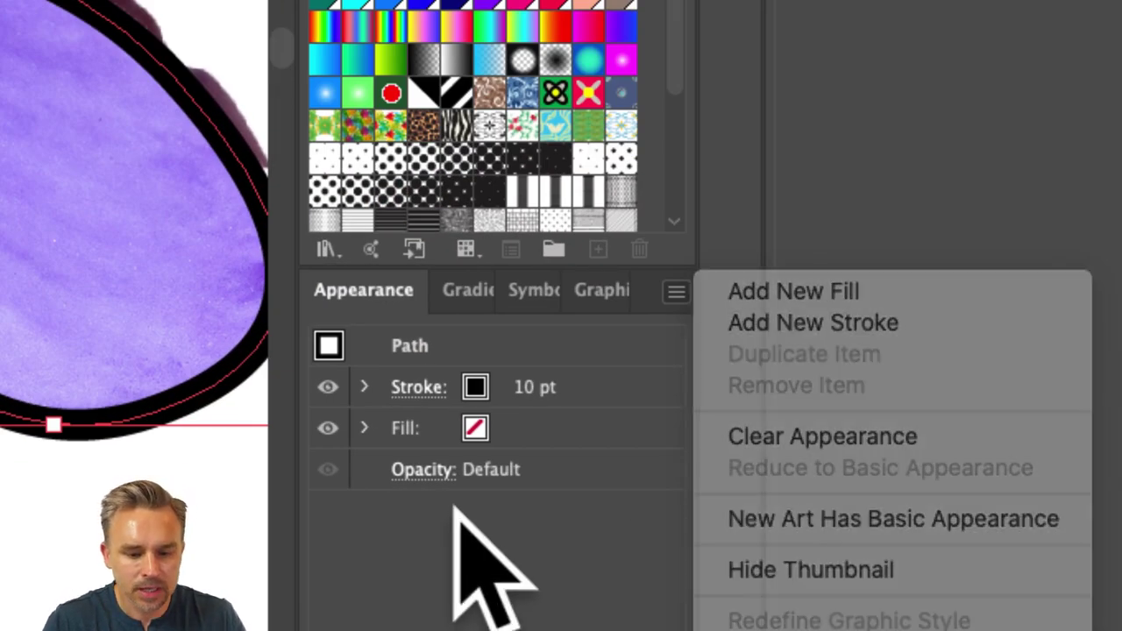
{"action": "left_click", "coordinate": [512, 386]}
{"action": "left_click", "coordinate": [576, 390]}
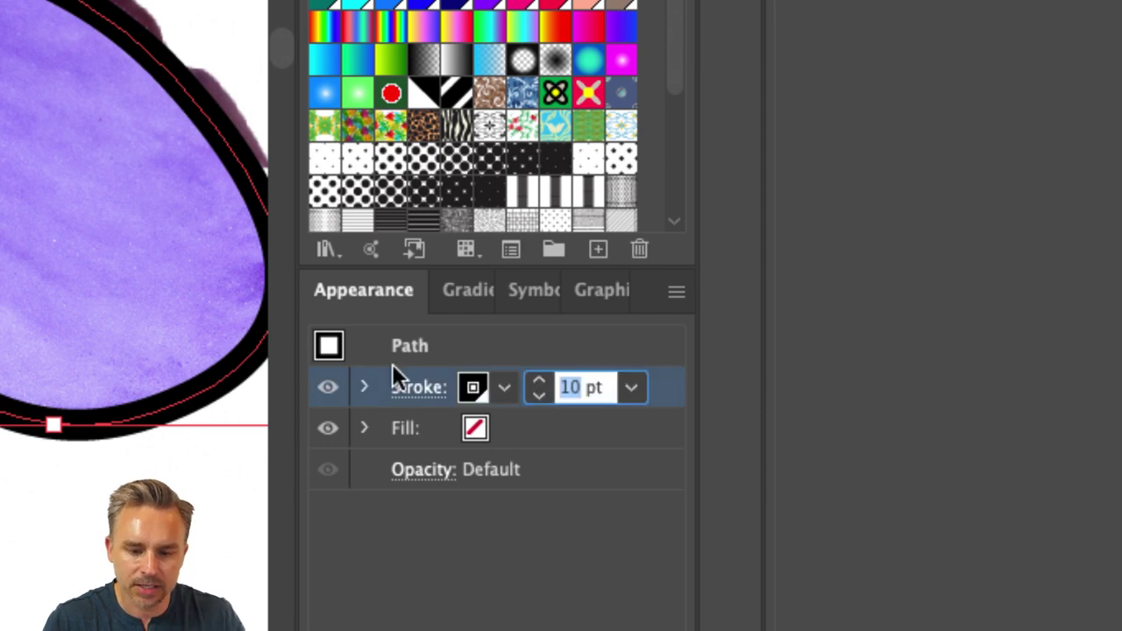
{"action": "type", "text": "4"}
{"action": "key", "text": "Return"}
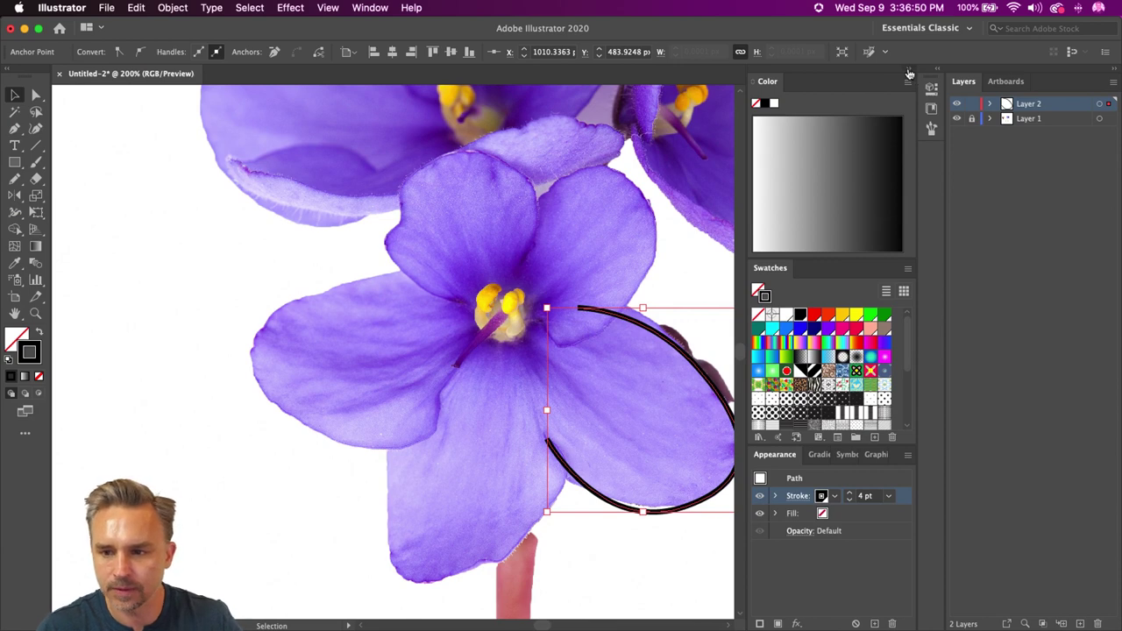
{"action": "left_click", "coordinate": [909, 73]}
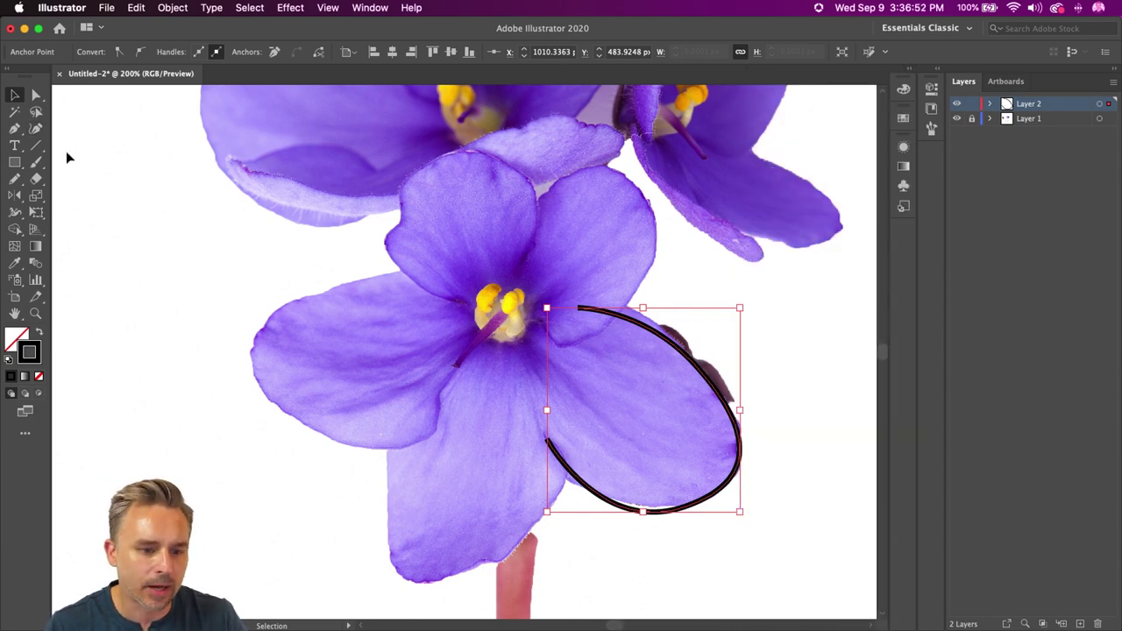
Step: Continue the traced path with the Pen tool around the left and bottom petals of the front flower and close it
{"action": "key", "text": "n"}
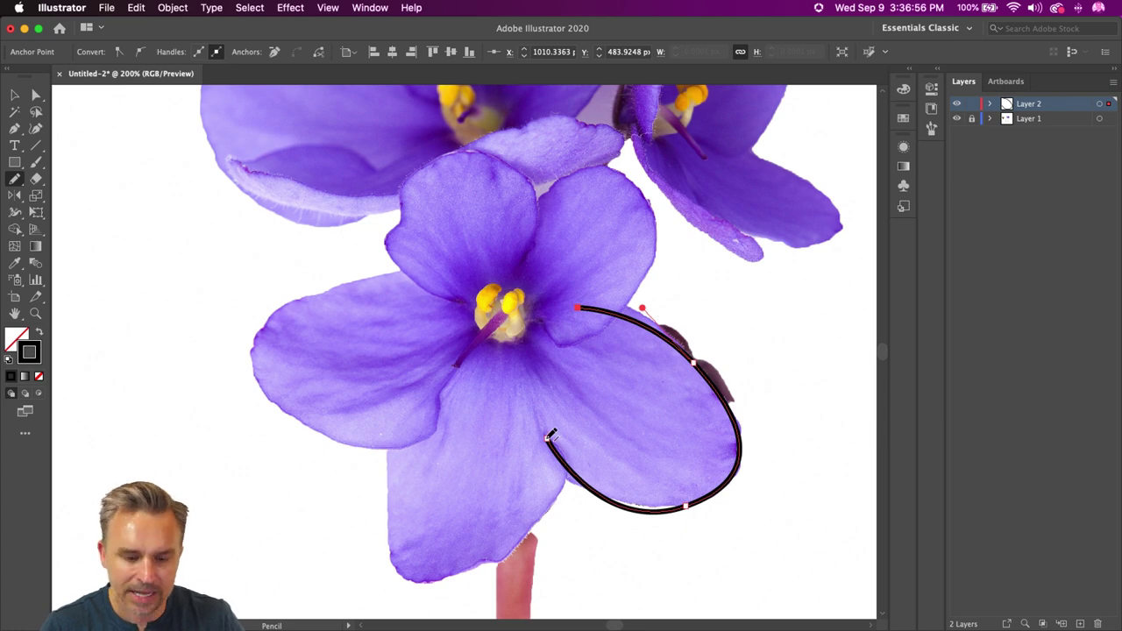
{"action": "key", "text": "p"}
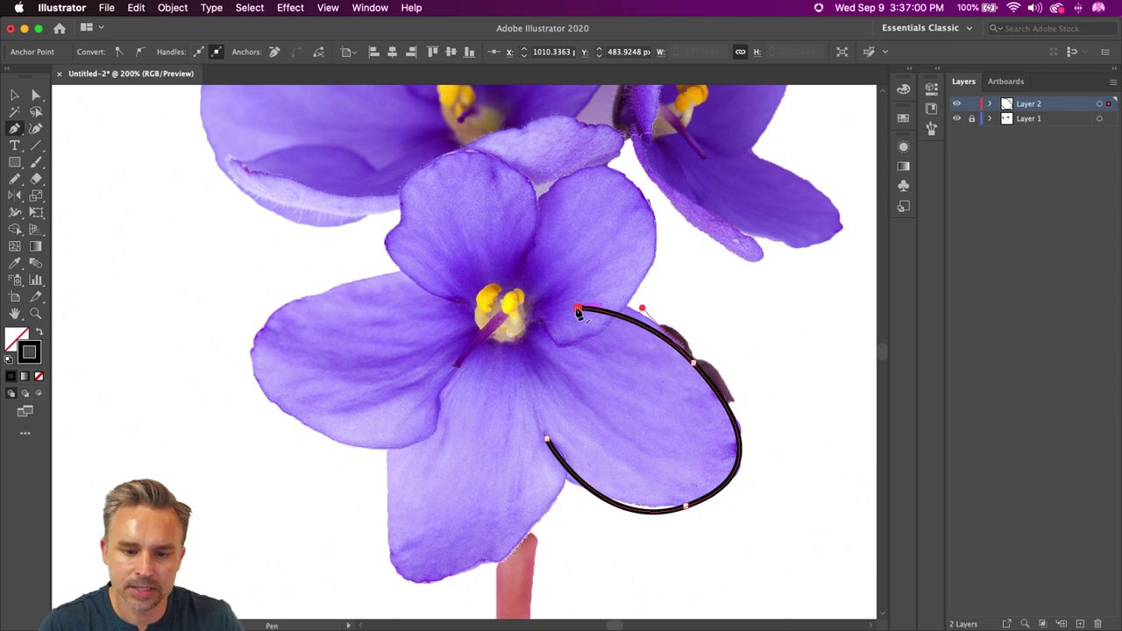
{"action": "left_click", "coordinate": [415, 272]}
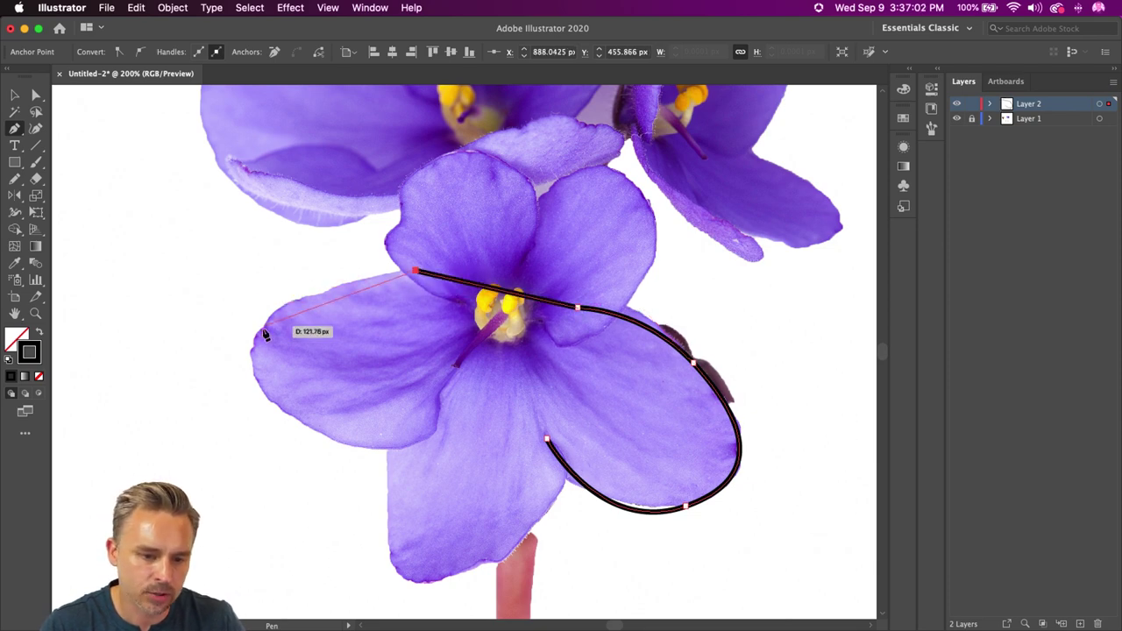
{"action": "left_click_drag", "start_coordinate": [256, 384], "coordinate": [300, 474]}
{"action": "left_click_drag", "start_coordinate": [422, 461], "coordinate": [464, 447]}
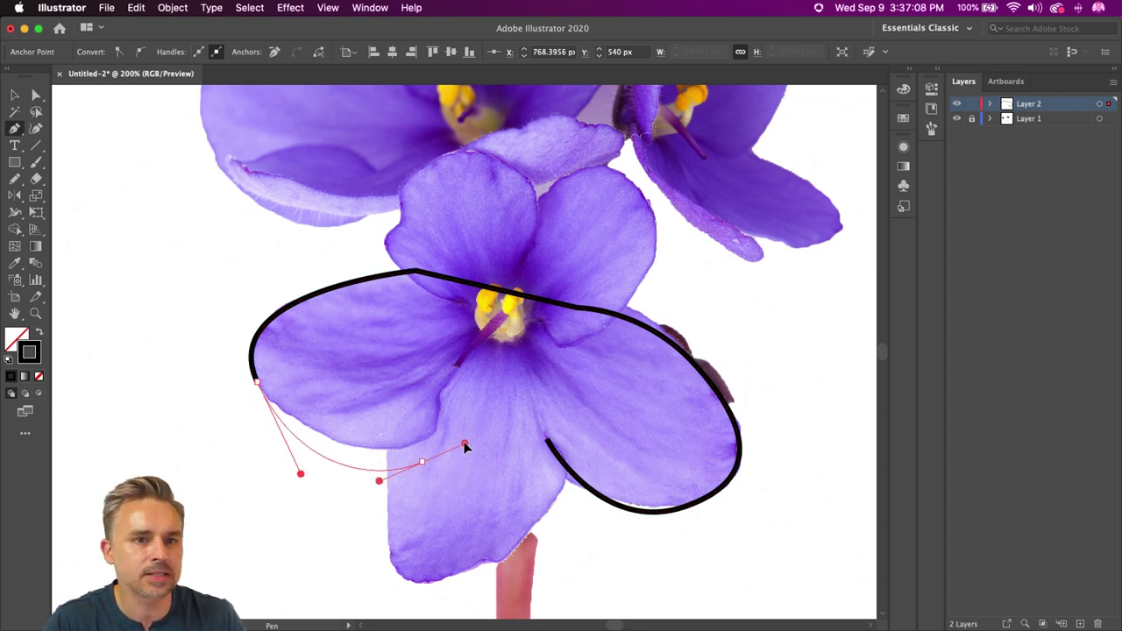
{"action": "left_click_drag", "start_coordinate": [465, 447], "coordinate": [387, 542]}
{"action": "key", "text": "space"}
{"action": "left_click_drag", "start_coordinate": [438, 576], "coordinate": [491, 571]}
{"action": "mouse_move", "coordinate": [546, 437]}
{"action": "left_mouse_down"}
{"action": "mouse_move", "coordinate": [584, 455]}
{"action": "mouse_move", "coordinate": [542, 430]}
{"action": "left_mouse_up"}
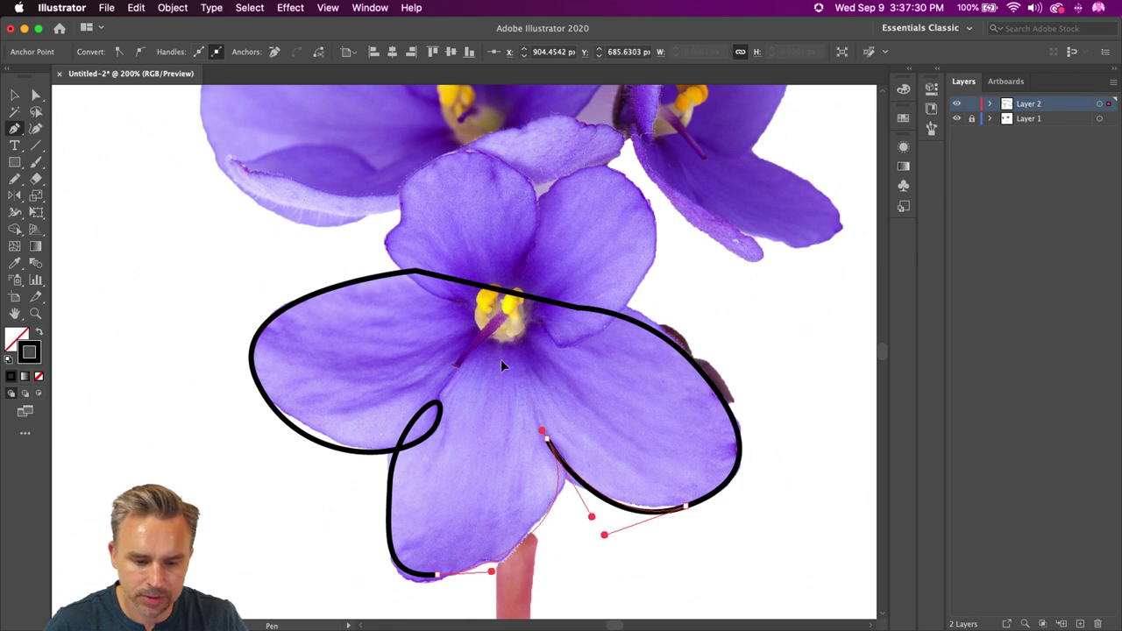
Step: Try to sample a purple from the flower photo with the Eyedropper as the traced path's fill
{"action": "left_click", "coordinate": [14, 338]}
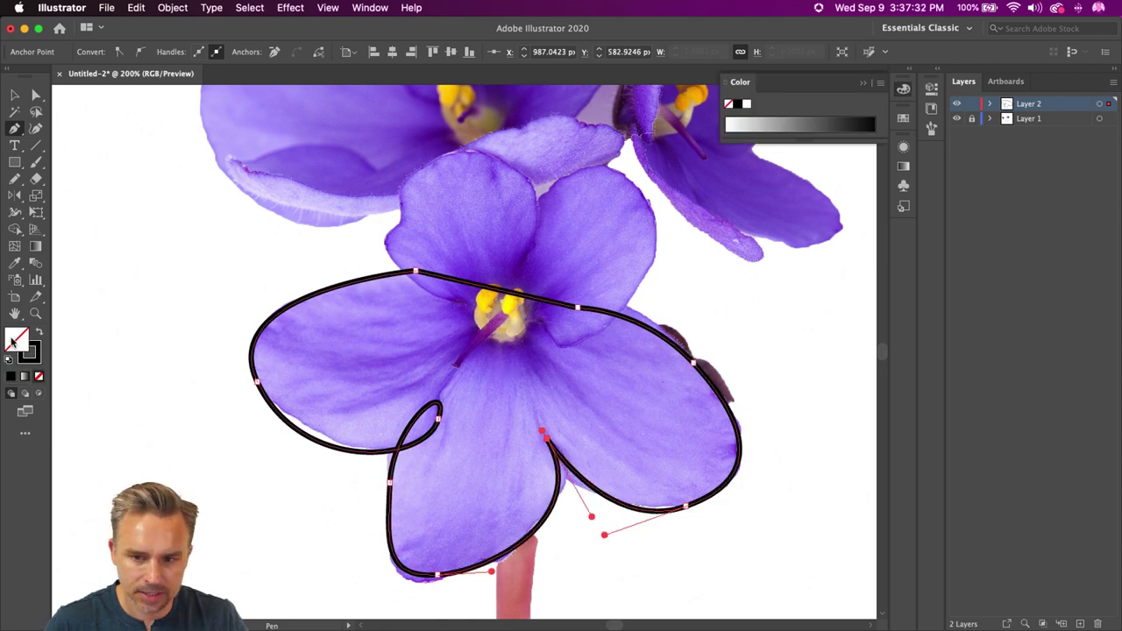
{"action": "left_click", "coordinate": [13, 266]}
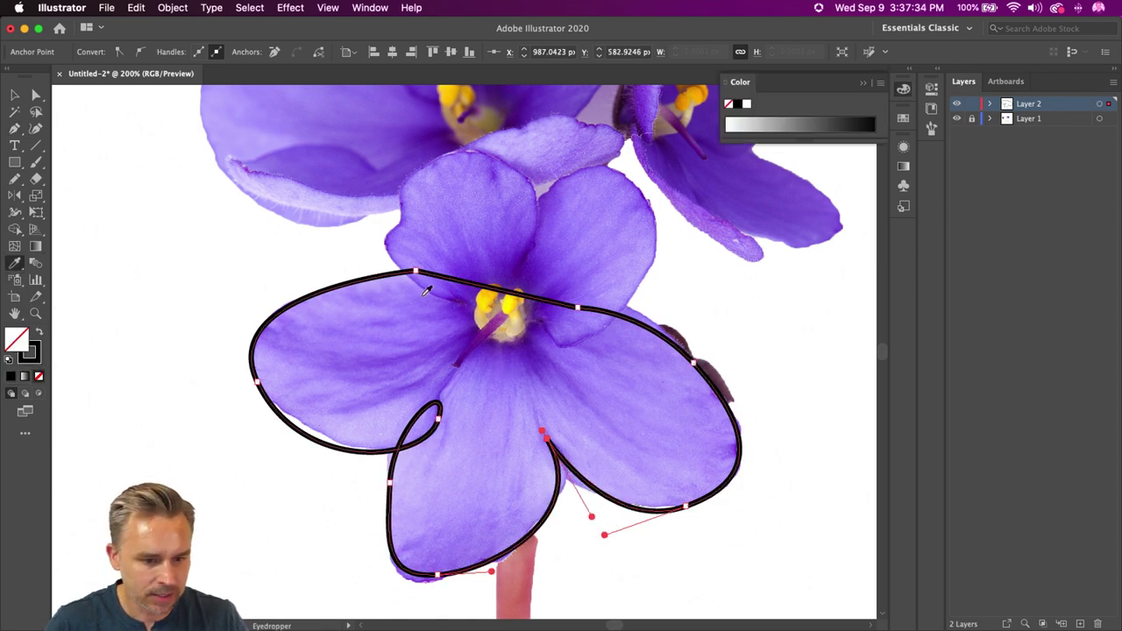
{"action": "left_click", "coordinate": [593, 402]}
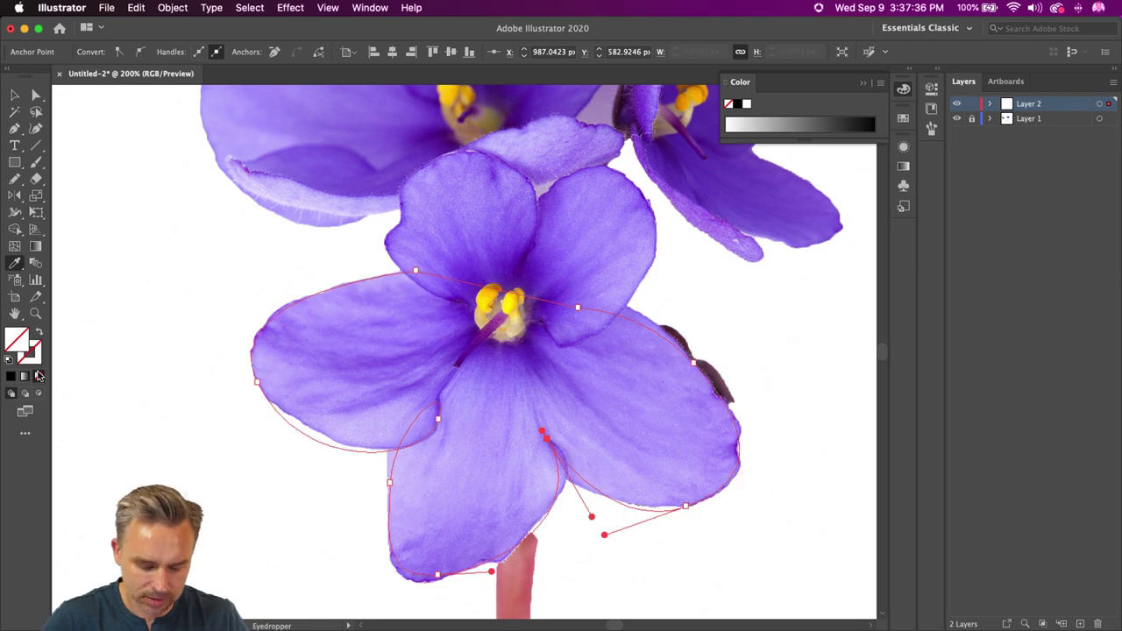
{"action": "key", "text": "super+z"}
Step: Set the traced path's fill to purple #8554E2, with the colour picker's web-only restriction turned off
{"action": "double_click", "coordinate": [18, 346]}
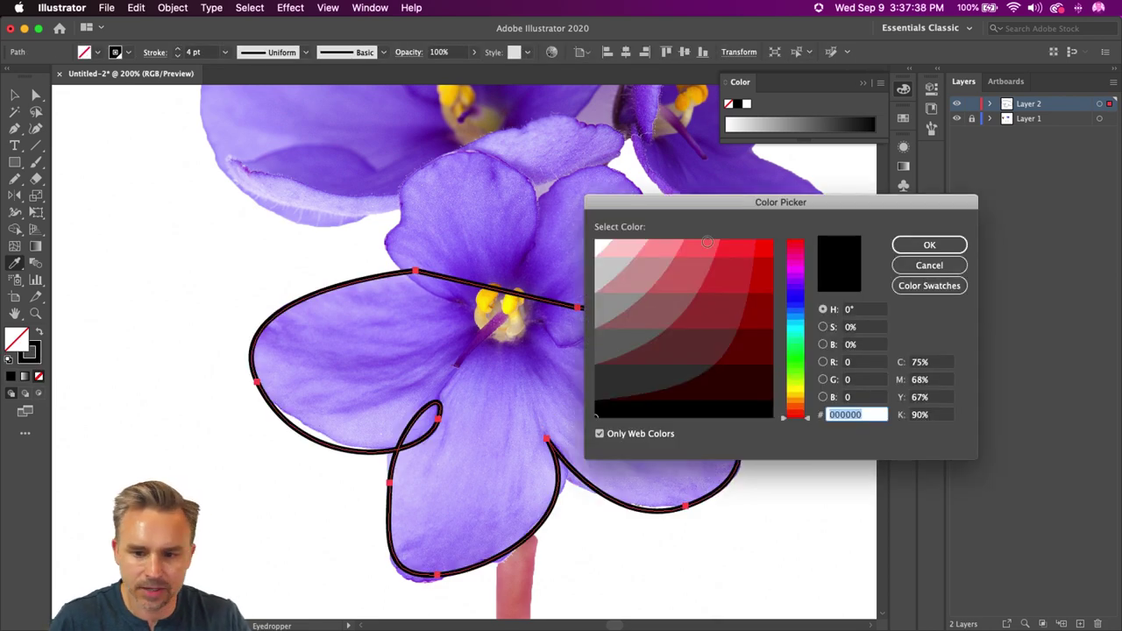
{"action": "left_click", "coordinate": [789, 272]}
{"action": "left_click_drag", "start_coordinate": [761, 256], "coordinate": [786, 283]}
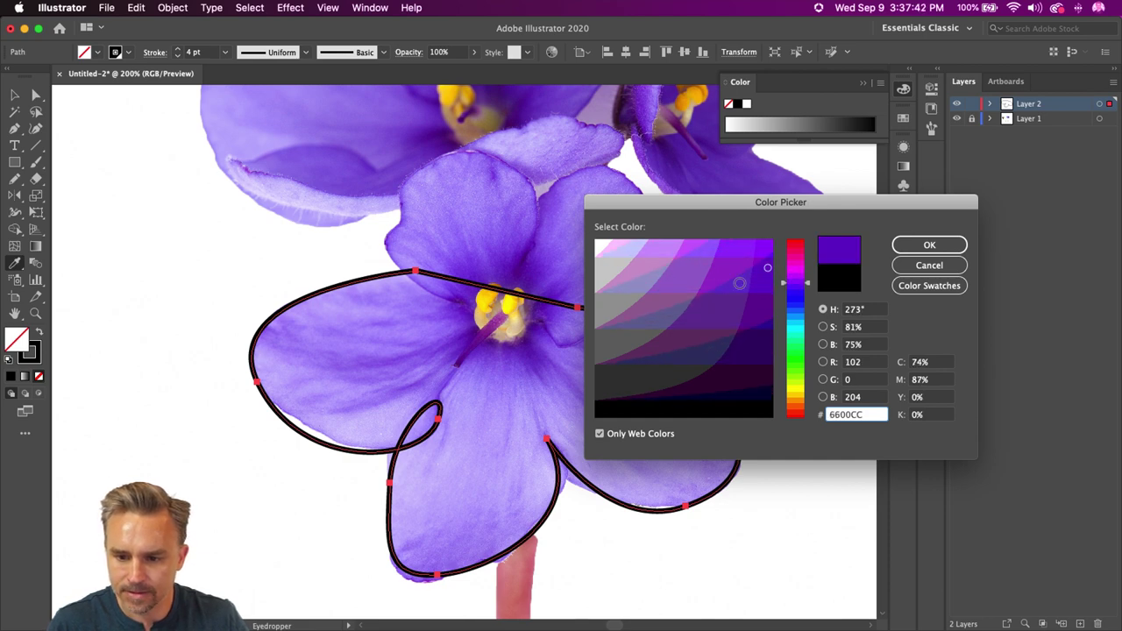
{"action": "left_click", "coordinate": [739, 283]}
{"action": "left_click", "coordinate": [617, 435]}
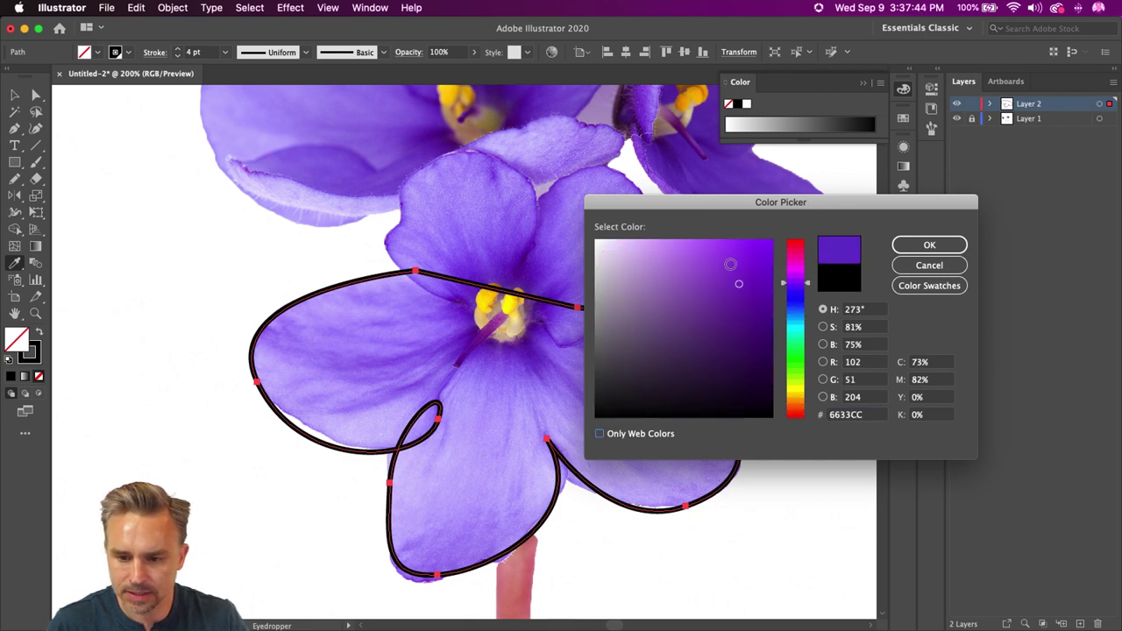
{"action": "left_click_drag", "start_coordinate": [733, 263], "coordinate": [754, 255]}
{"action": "mouse_move", "coordinate": [796, 293]}
{"action": "left_mouse_down"}
{"action": "mouse_move", "coordinate": [795, 326]}
{"action": "mouse_move", "coordinate": [797, 284]}
{"action": "left_mouse_up"}
{"action": "left_click", "coordinate": [707, 259]}
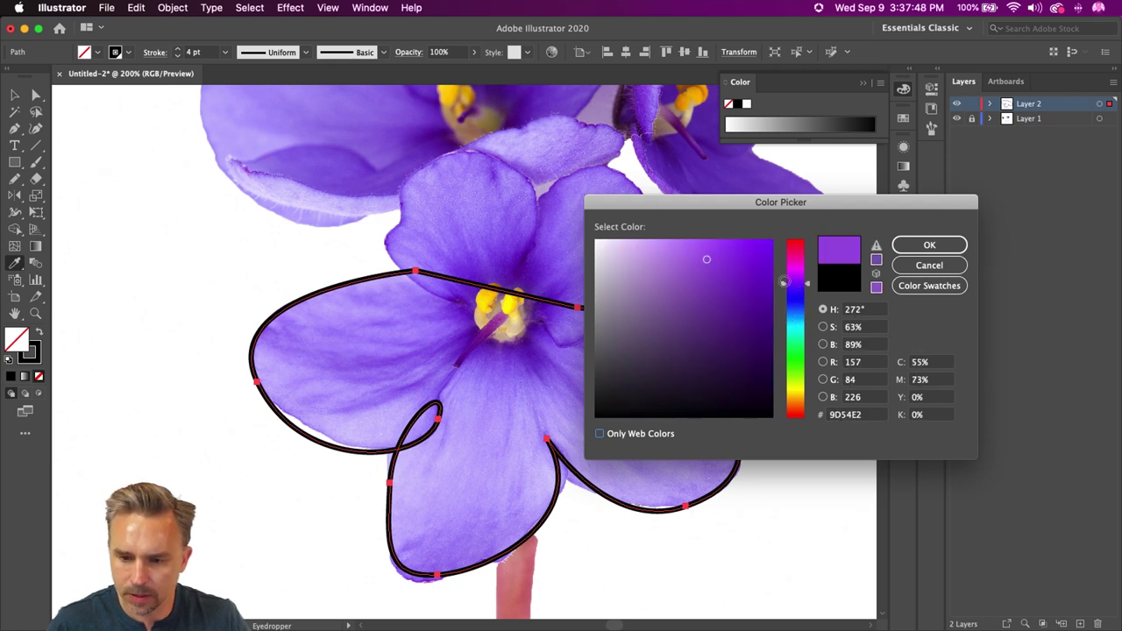
{"action": "left_click", "coordinate": [793, 289]}
{"action": "key", "text": "Return"}
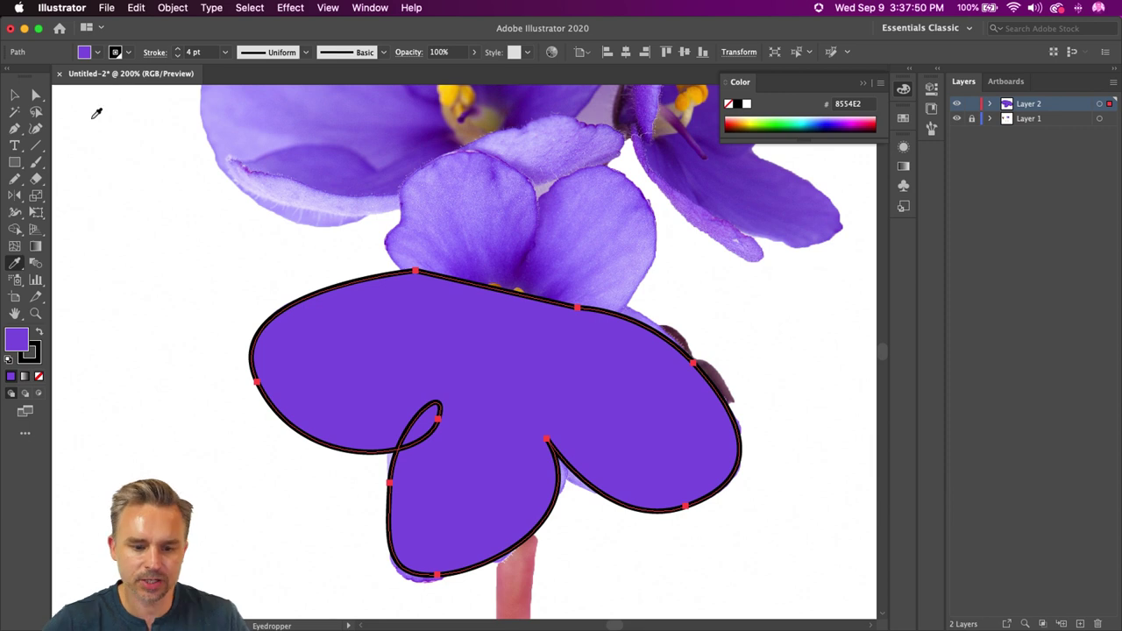
Step: Inspect the anchor point and handles of the small loop between the left and bottom petals, and clear the selection
{"action": "left_click_drag", "start_coordinate": [402, 476], "coordinate": [421, 395]}
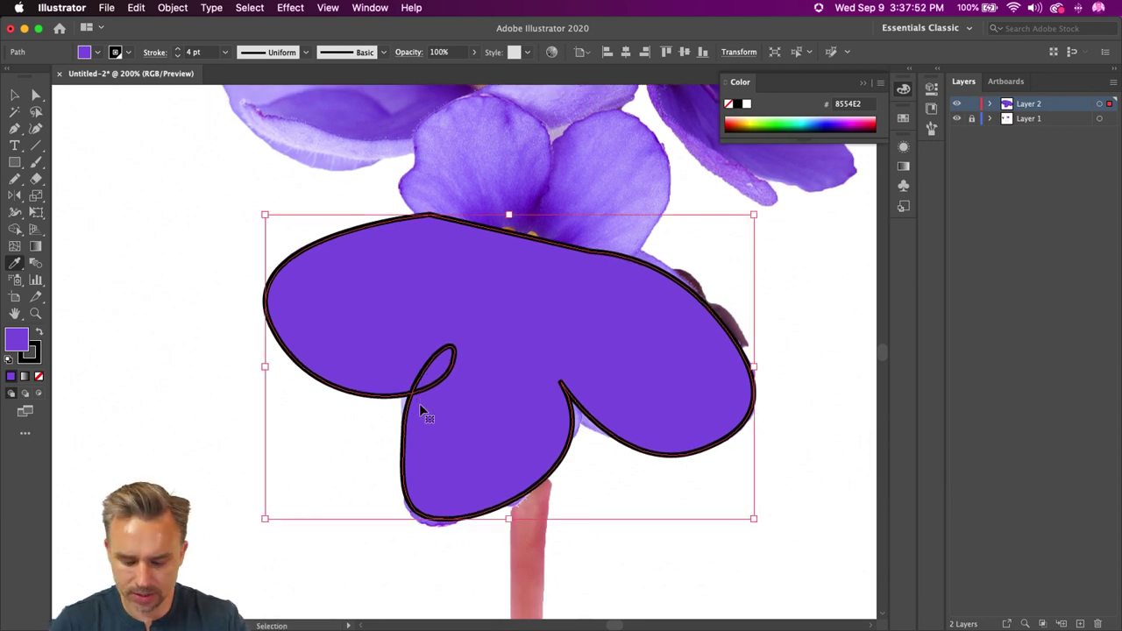
{"action": "key", "text": "super+equal"}
{"action": "left_click", "coordinate": [36, 93]}
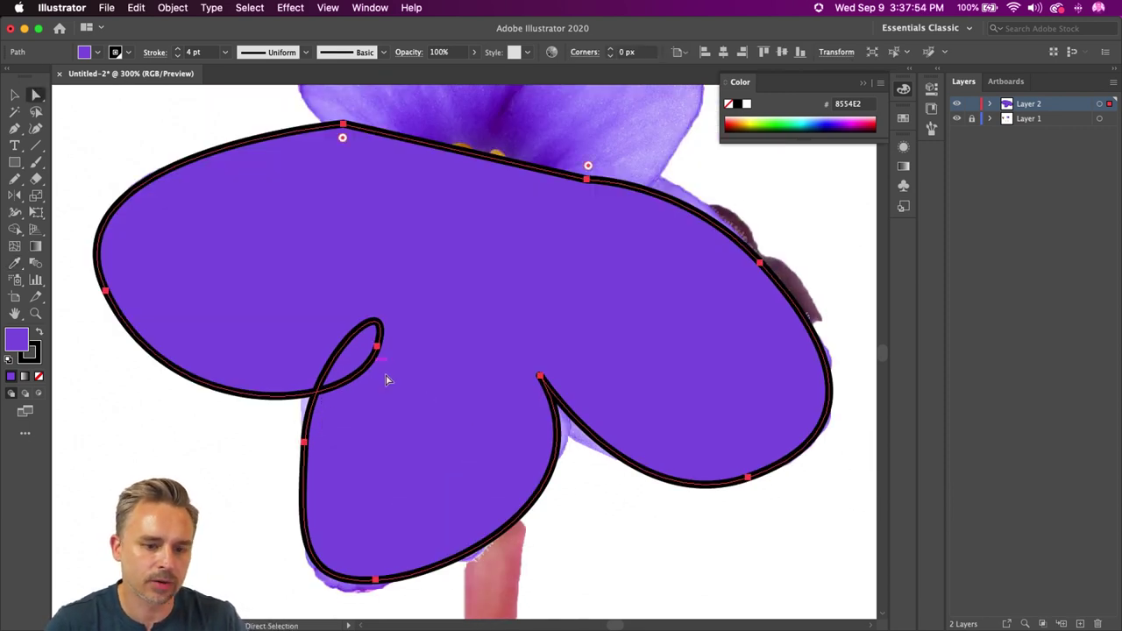
{"action": "left_click", "coordinate": [376, 351]}
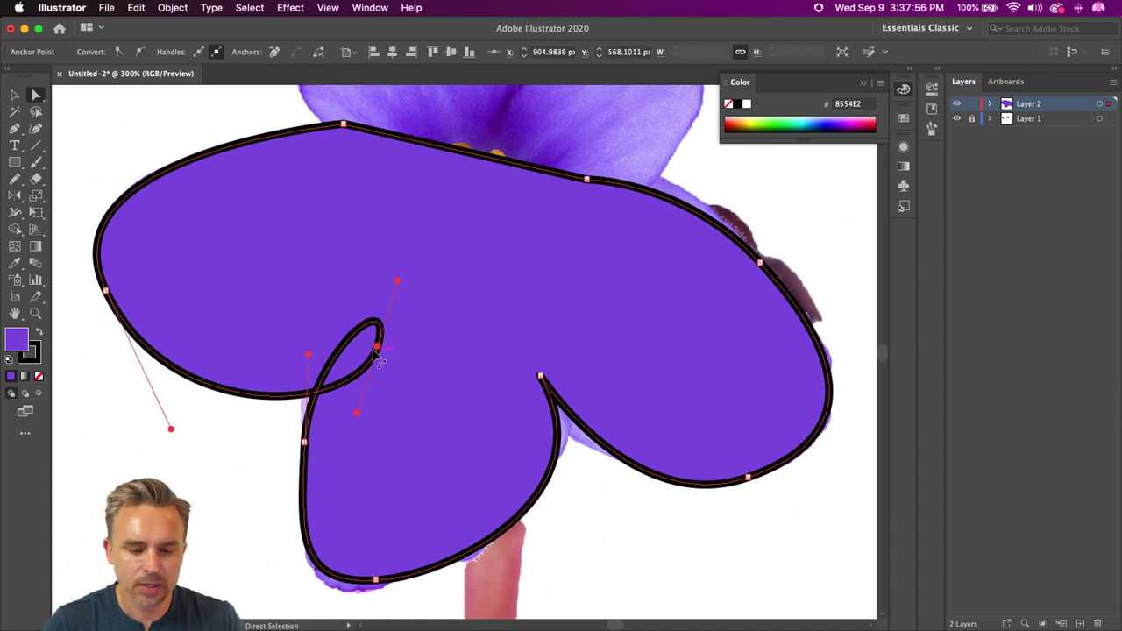
{"action": "left_click_drag", "start_coordinate": [377, 353], "coordinate": [378, 354]}
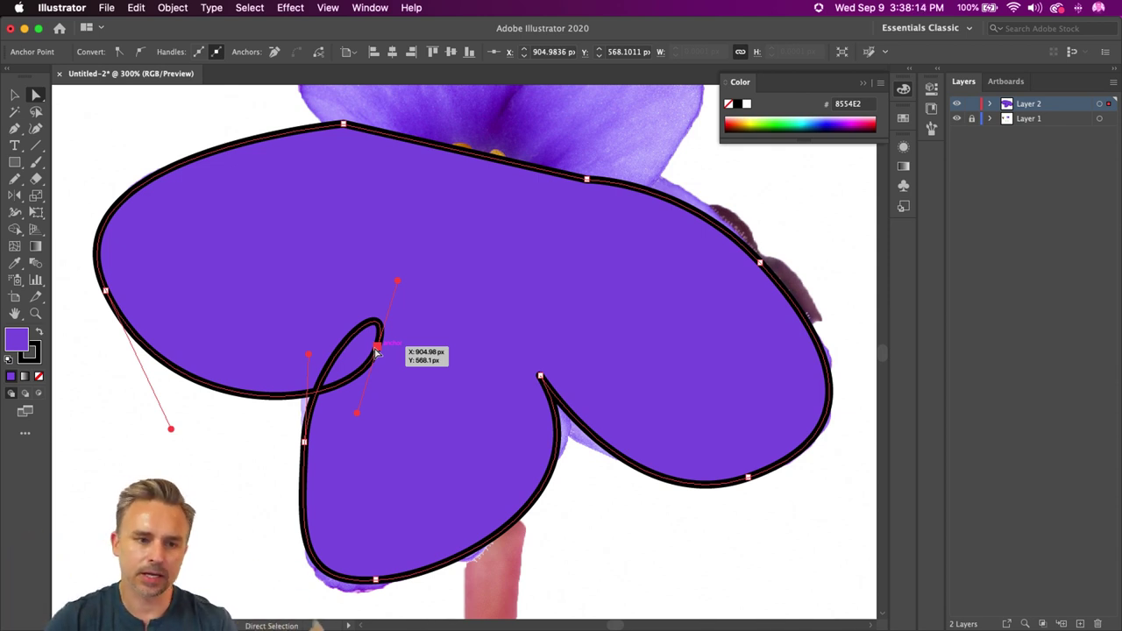
{"action": "left_click", "coordinate": [15, 94]}
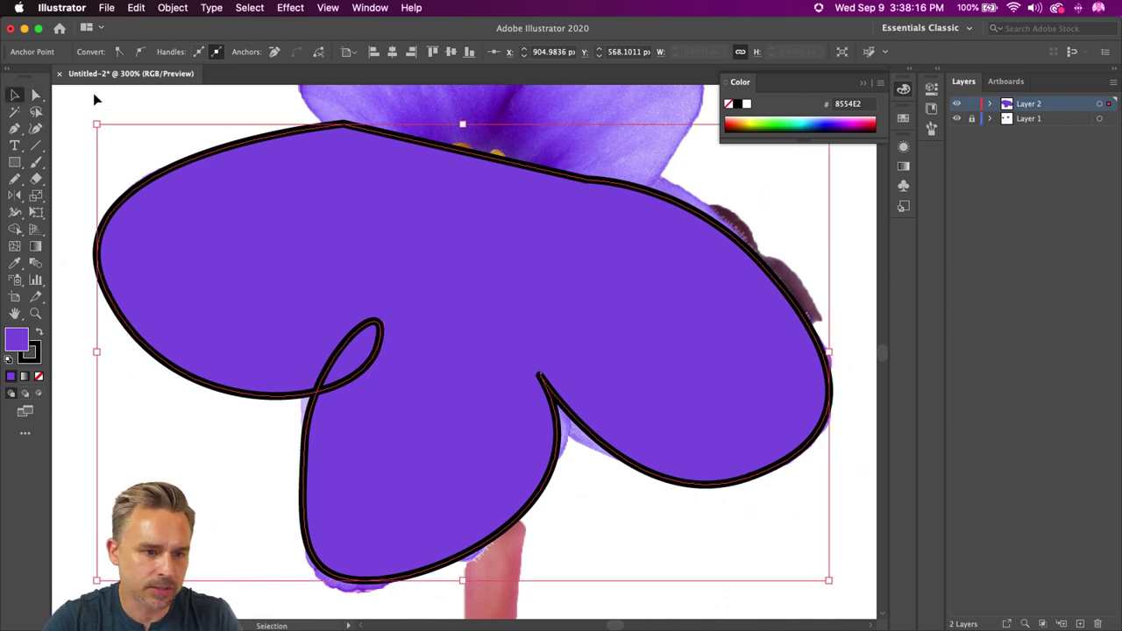
{"action": "left_click", "coordinate": [145, 135]}
Step: Minimize the document window, switch to Finder and show the New Document Profiles favorite in its enclosing en_US folder
{"action": "left_click", "coordinate": [23, 28]}
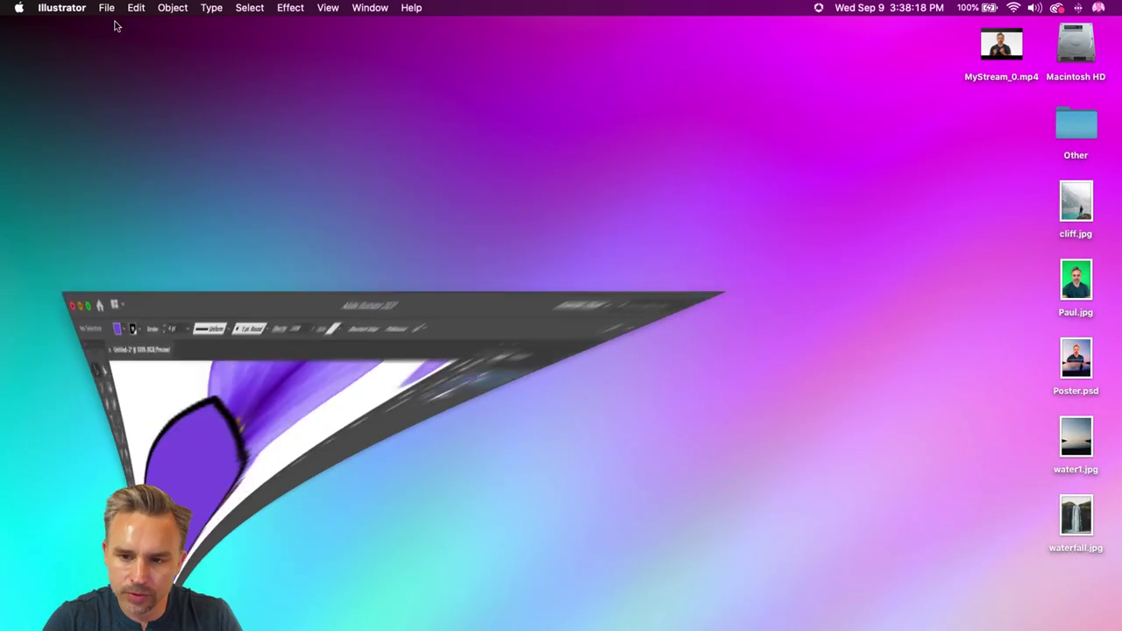
{"action": "left_click", "coordinate": [33, 615]}
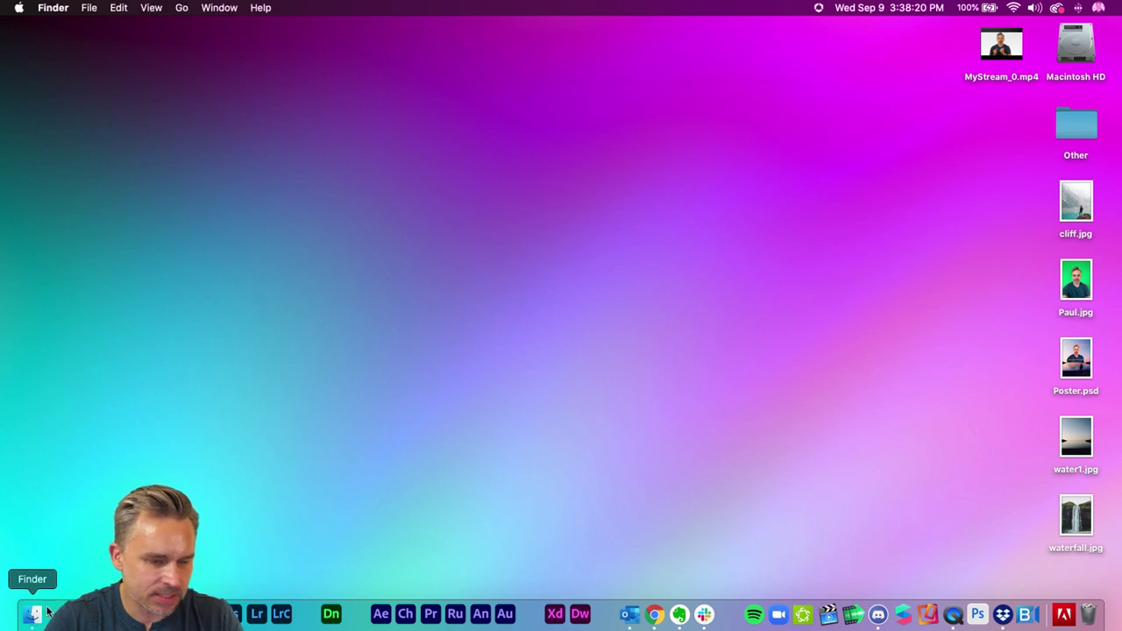
{"action": "double_click", "coordinate": [350, 121]}
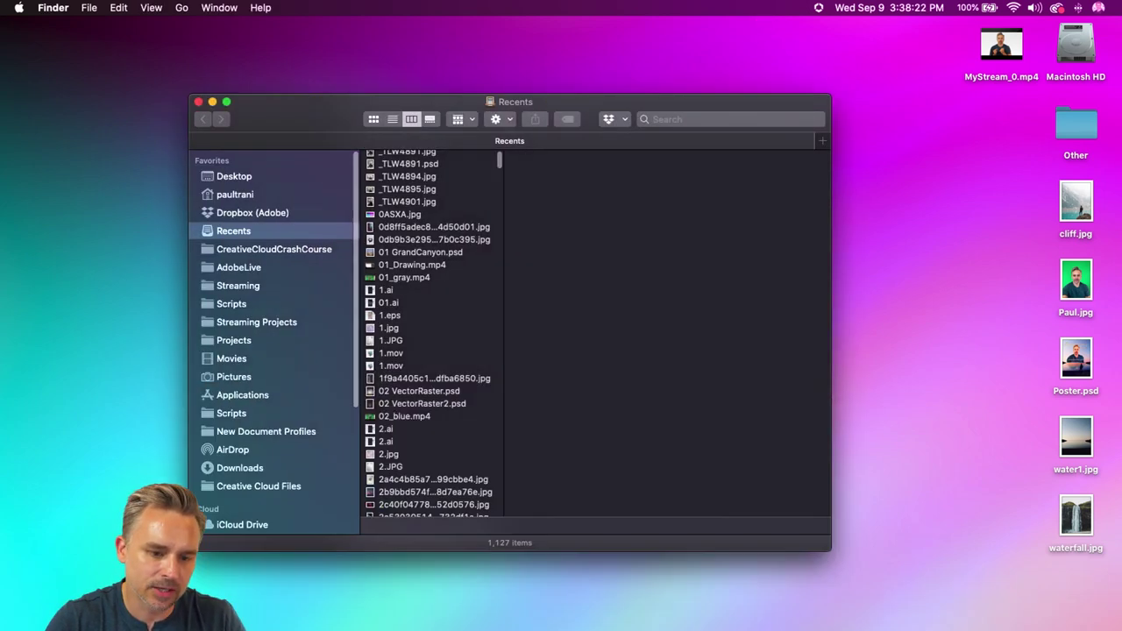
{"action": "left_click_drag", "start_coordinate": [247, 123], "coordinate": [324, 45]}
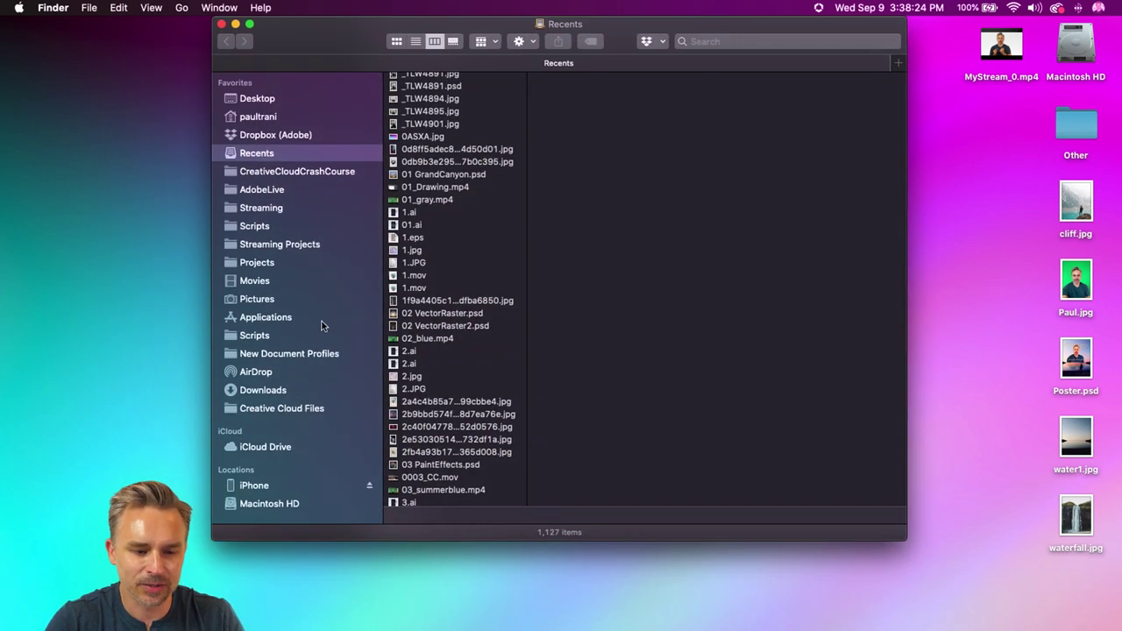
{"action": "left_click", "coordinate": [277, 353]}
{"action": "right_click", "coordinate": [277, 353]}
{"action": "left_click", "coordinate": [329, 374]}
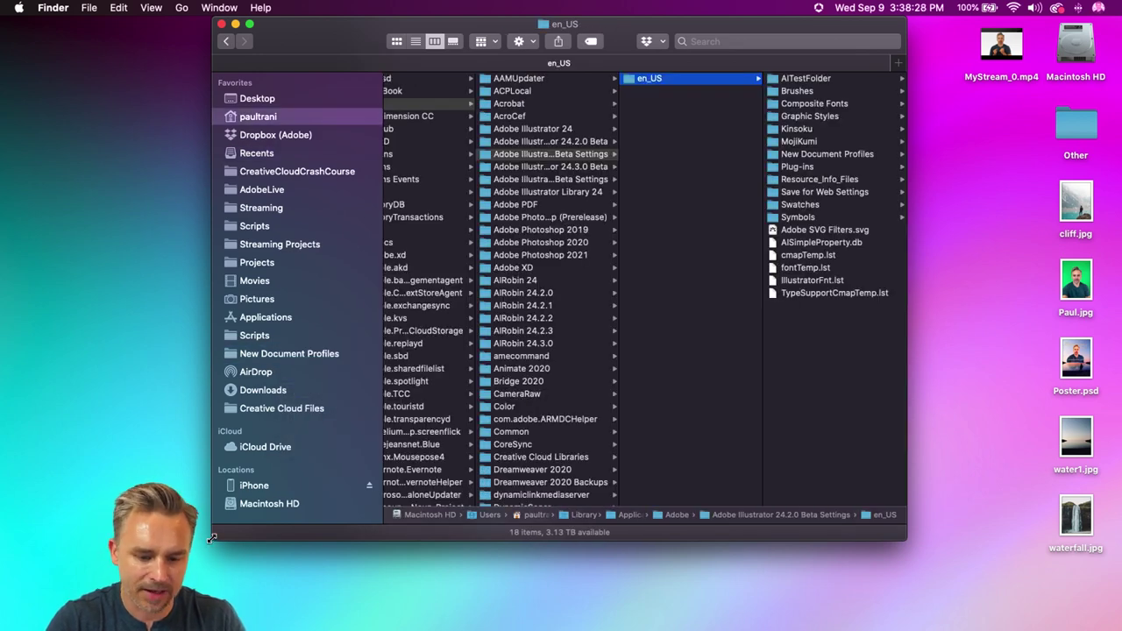
Step: Enlarge the Finder window and folder column, then open New Document Profiles and select SuperDuperPowers.ai to preview it
{"action": "left_click_drag", "start_coordinate": [211, 539], "coordinate": [2, 566]}
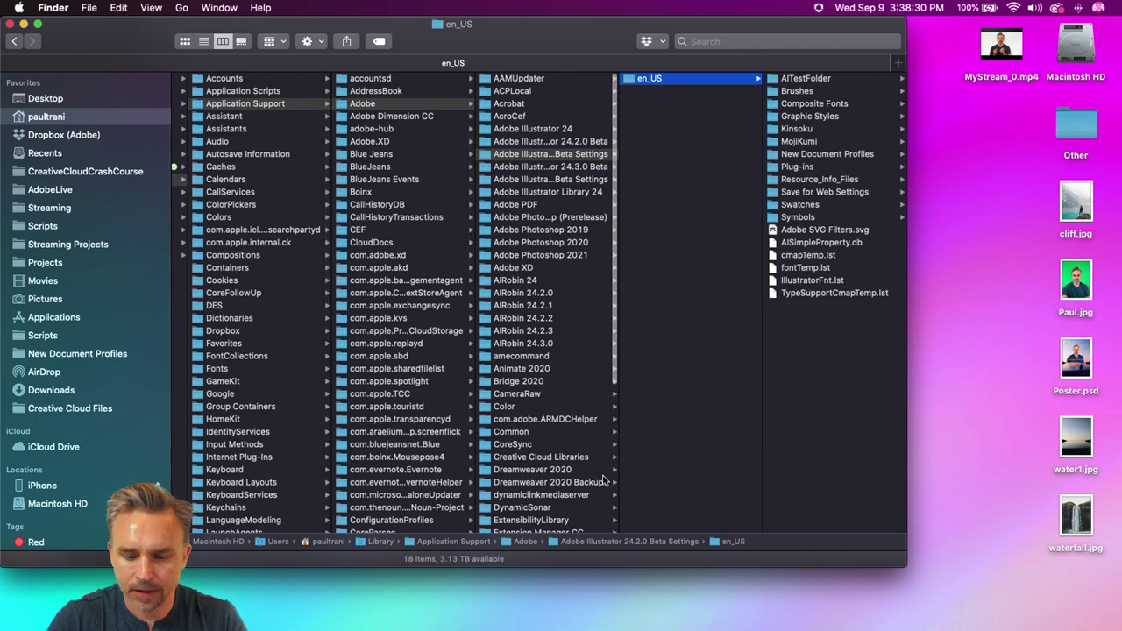
{"action": "left_click_drag", "start_coordinate": [620, 455], "coordinate": [699, 453]}
{"action": "left_click_drag", "start_coordinate": [907, 565], "coordinate": [1086, 580]}
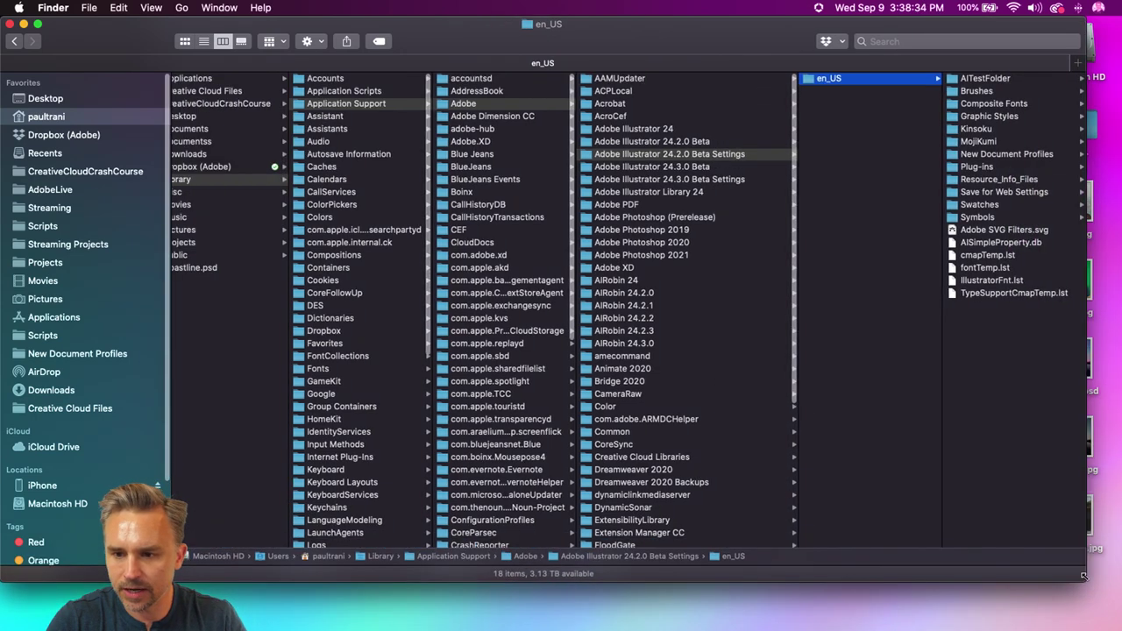
{"action": "left_click", "coordinate": [1026, 156]}
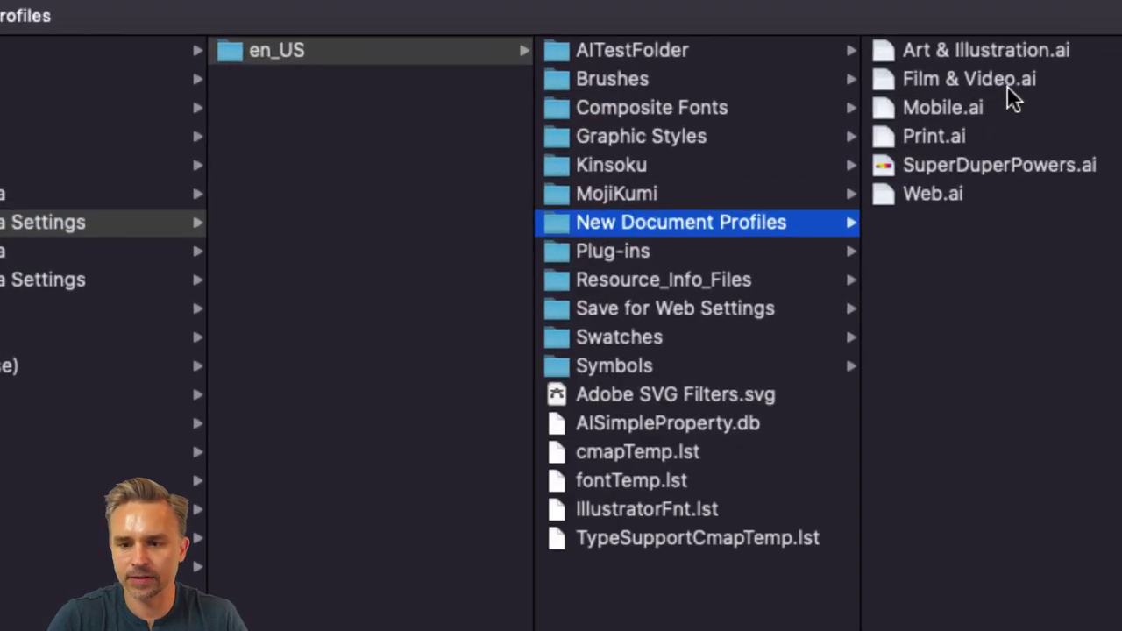
{"action": "left_click", "coordinate": [969, 129]}
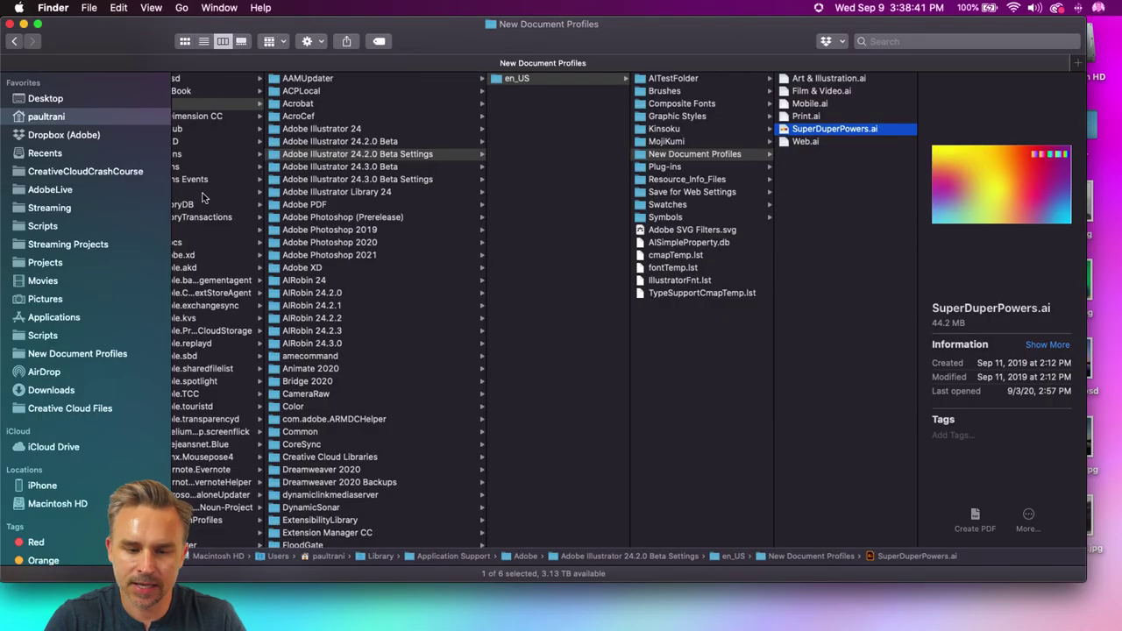
Step: Trace the folder path back to Adobe Illustrator 24.2.0 Beta Settings and close the Finder window
{"action": "scroll", "coordinate": [202, 197], "scroll_direction": "left", "scroll_amount": 3}
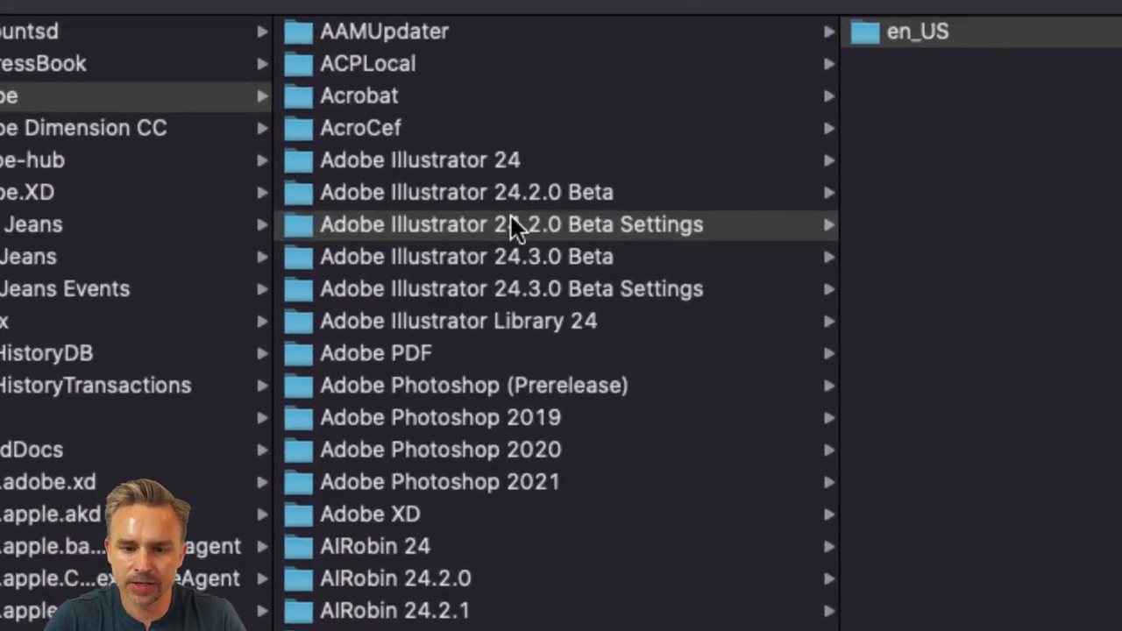
{"action": "left_click", "coordinate": [500, 226]}
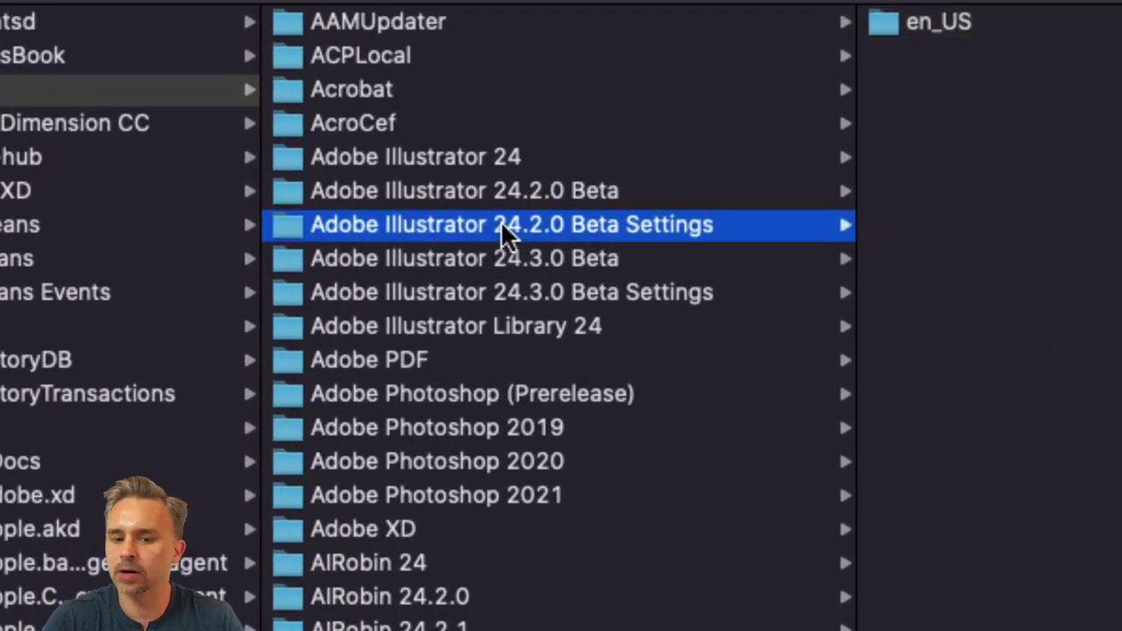
{"action": "left_click", "coordinate": [543, 191]}
{"action": "left_click", "coordinate": [527, 230]}
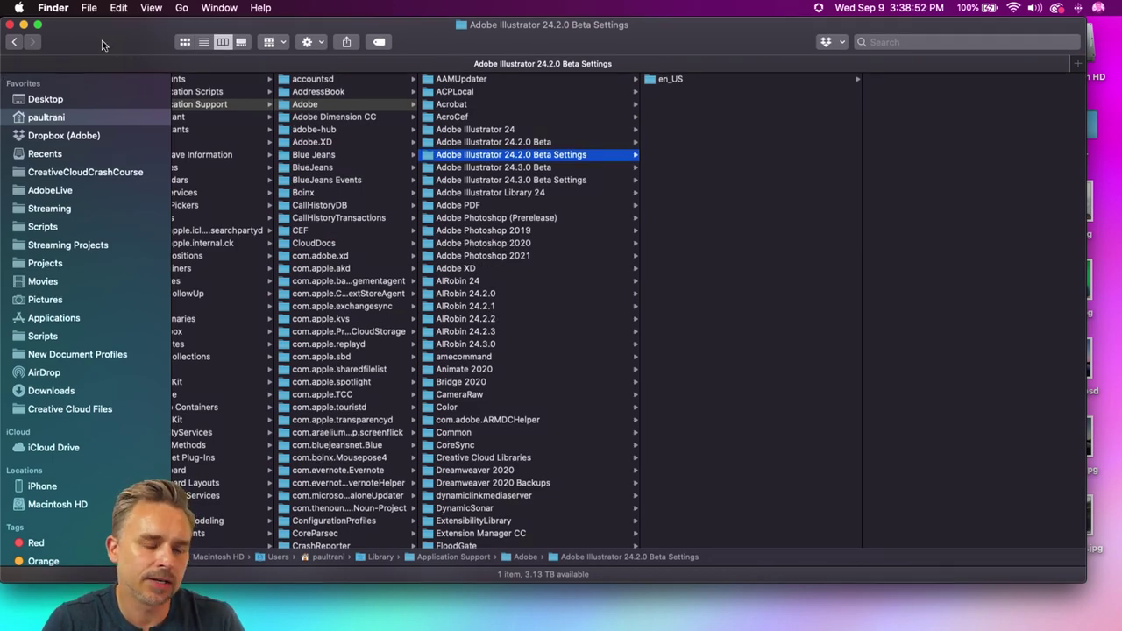
{"action": "left_click_drag", "start_coordinate": [100, 43], "coordinate": [108, 60]}
{"action": "left_click", "coordinate": [19, 42]}
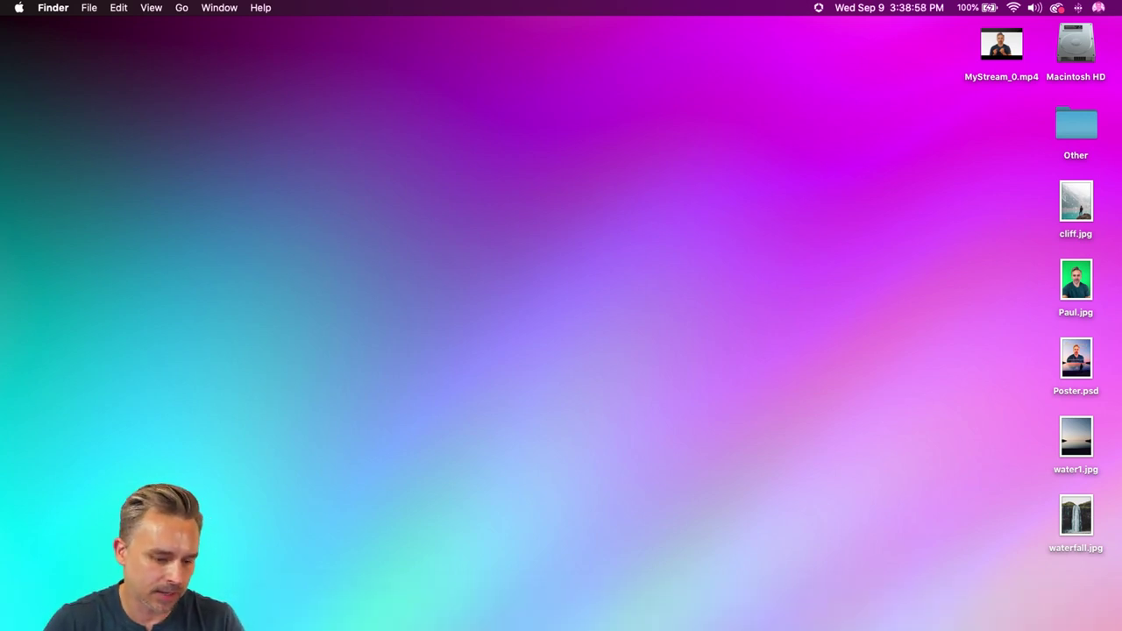
Step: Return to Illustrator, isolate the traced path and select the anchor point of the loop between the left and bottom petals
{"action": "left_click", "coordinate": [159, 614]}
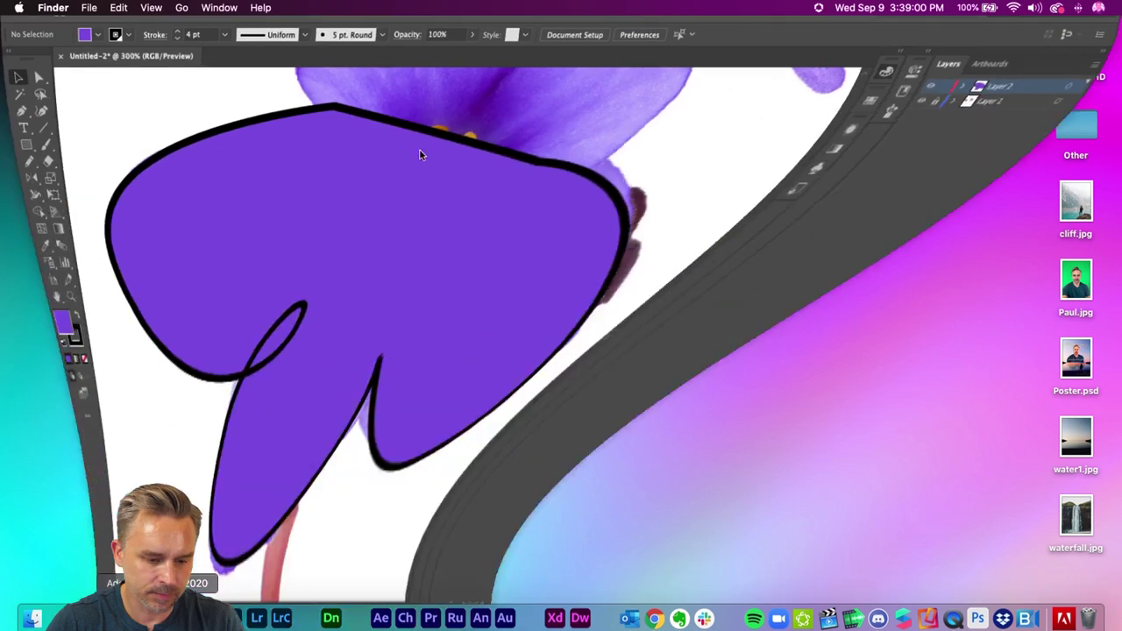
{"action": "left_click", "coordinate": [341, 352]}
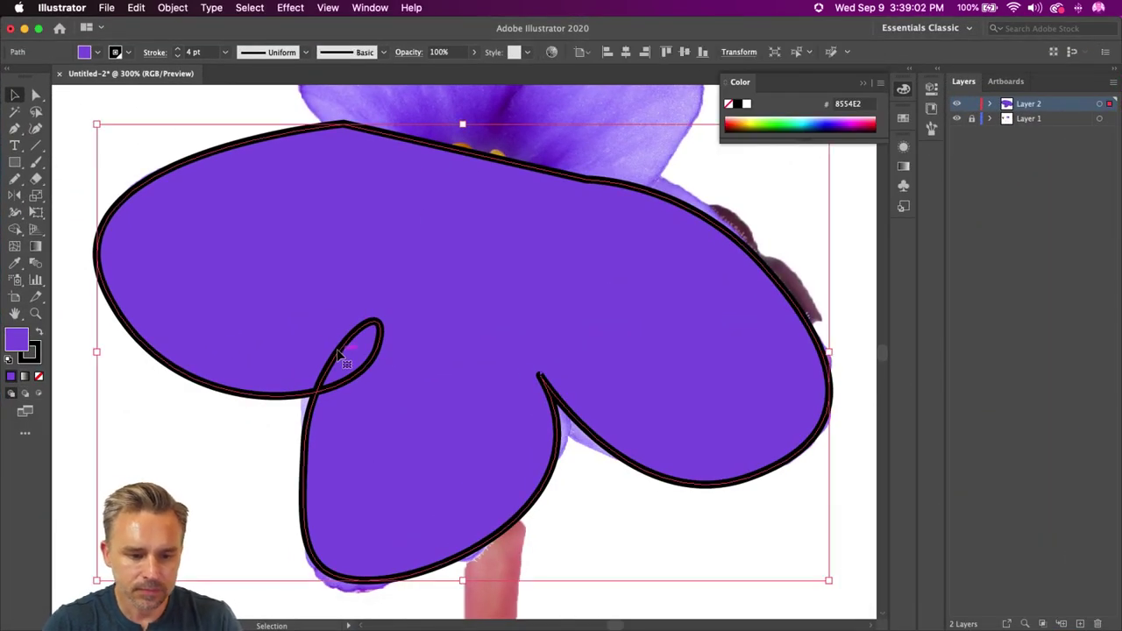
{"action": "double_click", "coordinate": [341, 355]}
{"action": "left_click", "coordinate": [36, 94]}
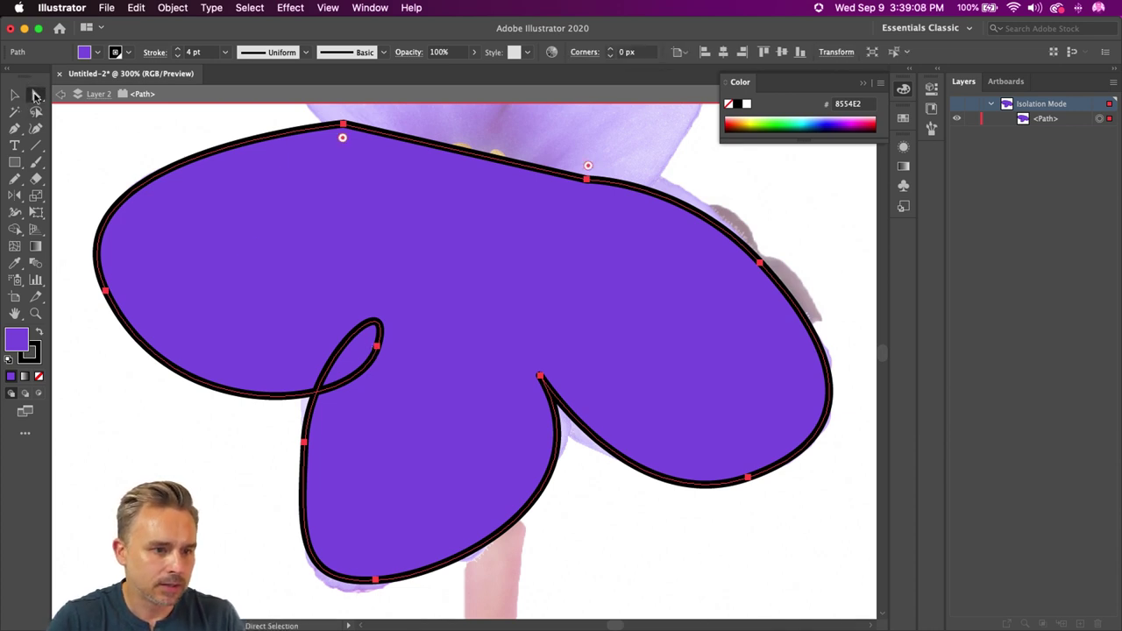
{"action": "left_click", "coordinate": [377, 348]}
{"action": "left_click_drag", "start_coordinate": [378, 349], "coordinate": [365, 351]}
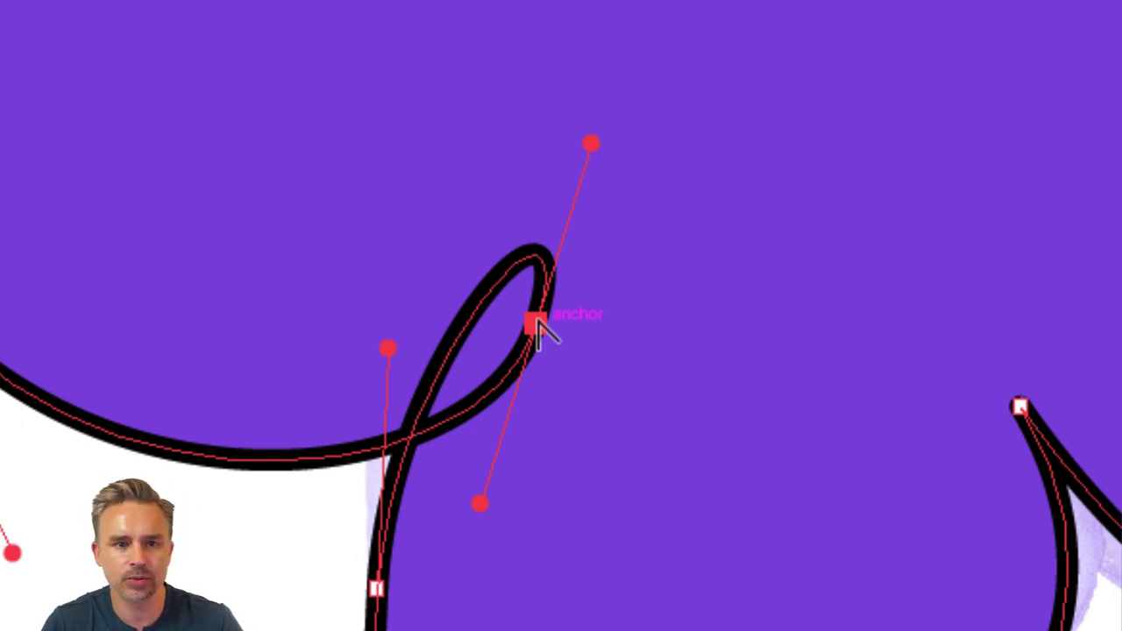
Step: Convert the selected anchor point of the loop between the left and bottom petals into a sharp corner without handles
{"action": "left_click", "coordinate": [538, 324]}
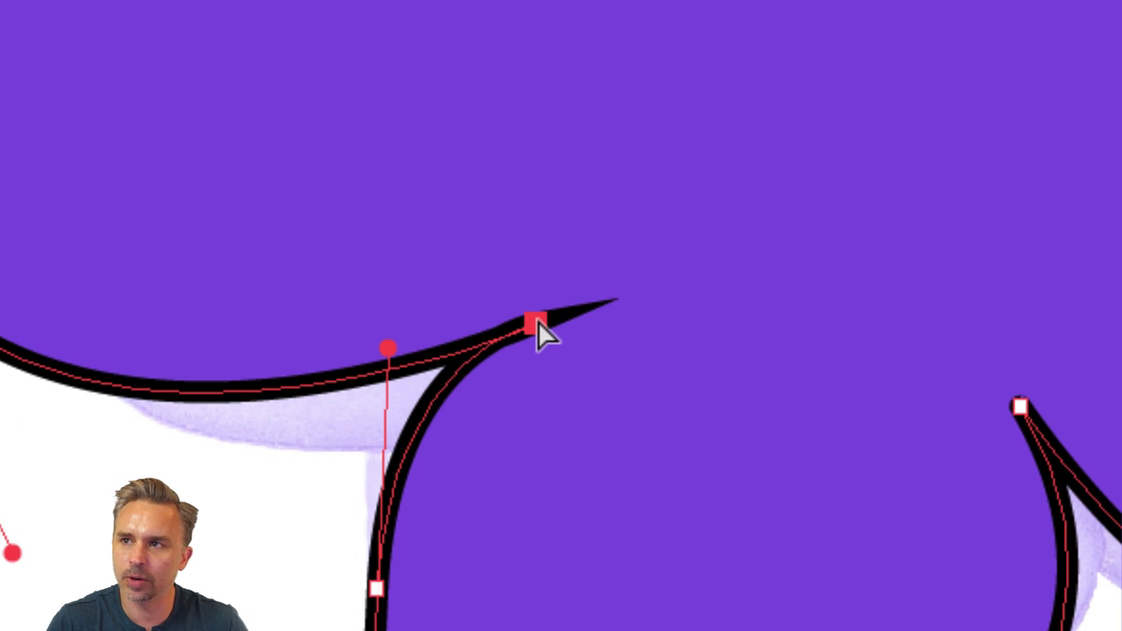
{"action": "left_click_drag", "start_coordinate": [538, 323], "coordinate": [672, 359]}
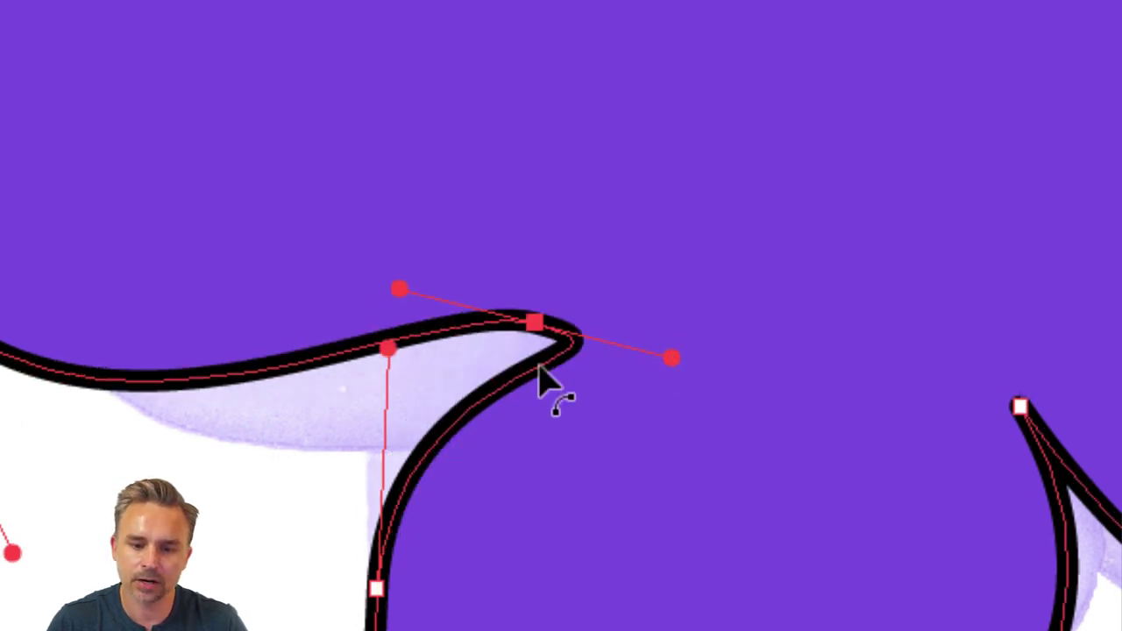
{"action": "left_click", "coordinate": [532, 324]}
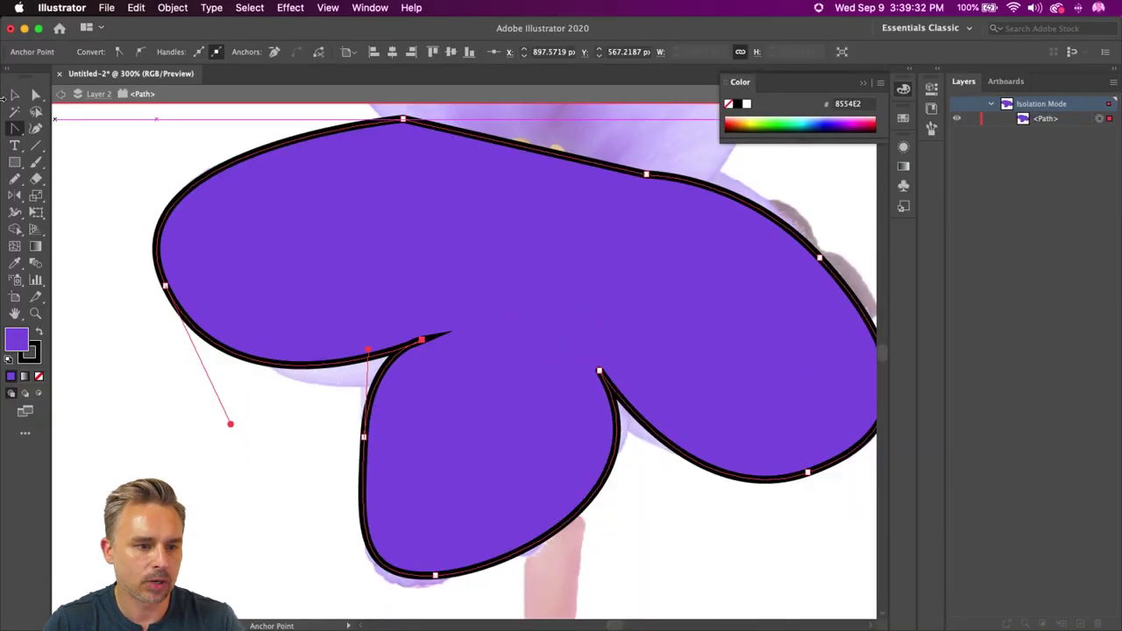
Step: Set the Pencil tool's Fidelity to Accurate
{"action": "left_click", "coordinate": [14, 96]}
{"action": "key", "text": "super+minus"}
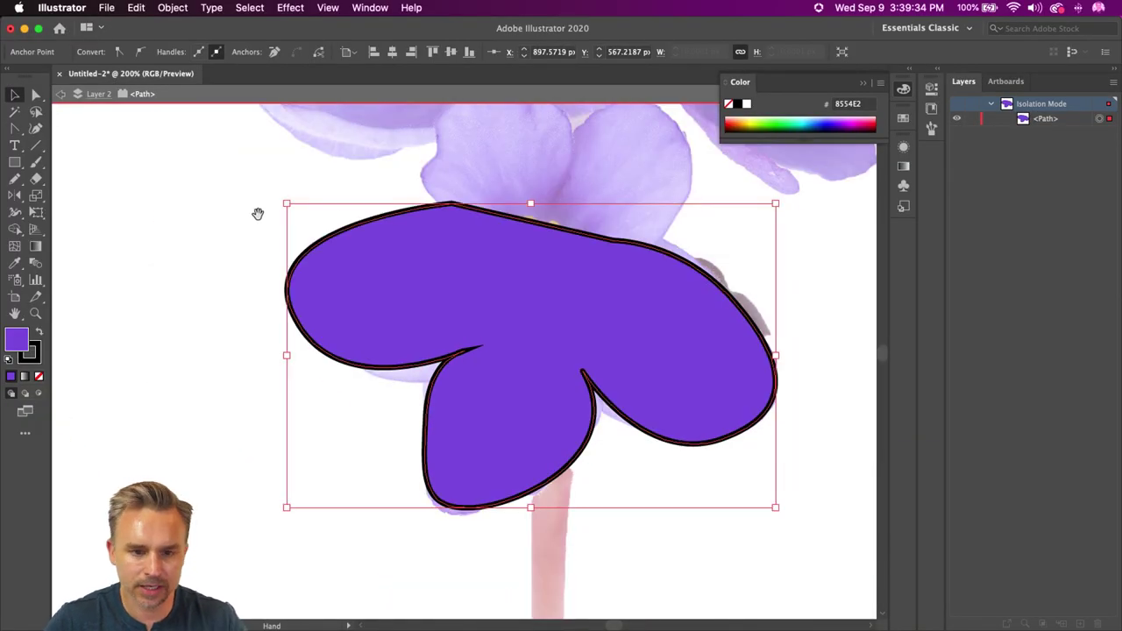
{"action": "left_click_drag", "start_coordinate": [257, 213], "coordinate": [327, 381]}
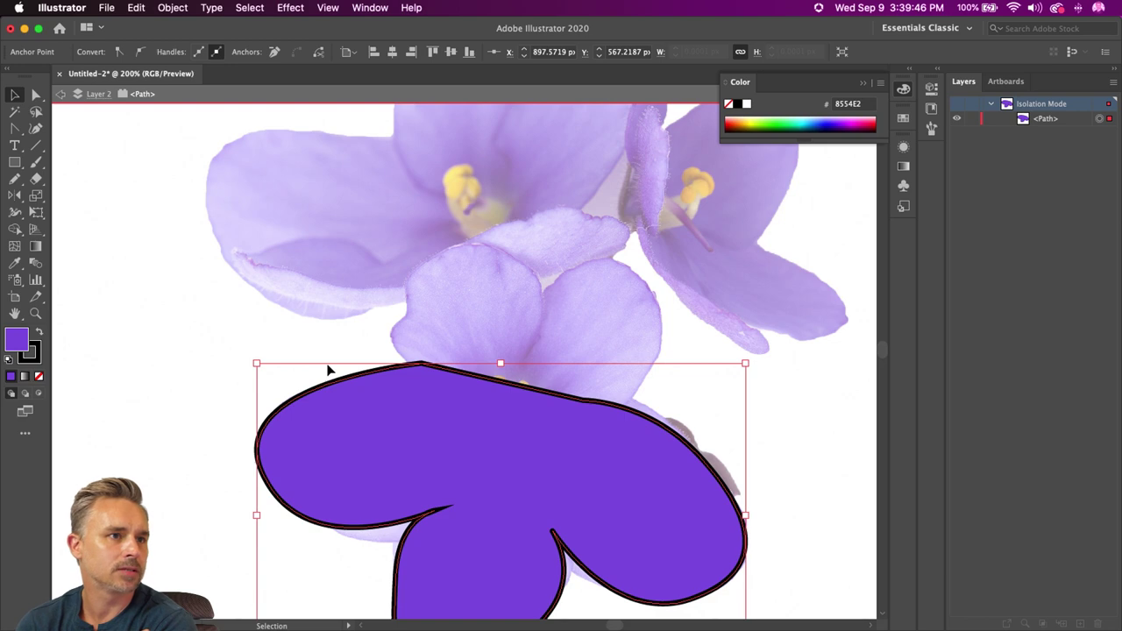
{"action": "left_click", "coordinate": [14, 179]}
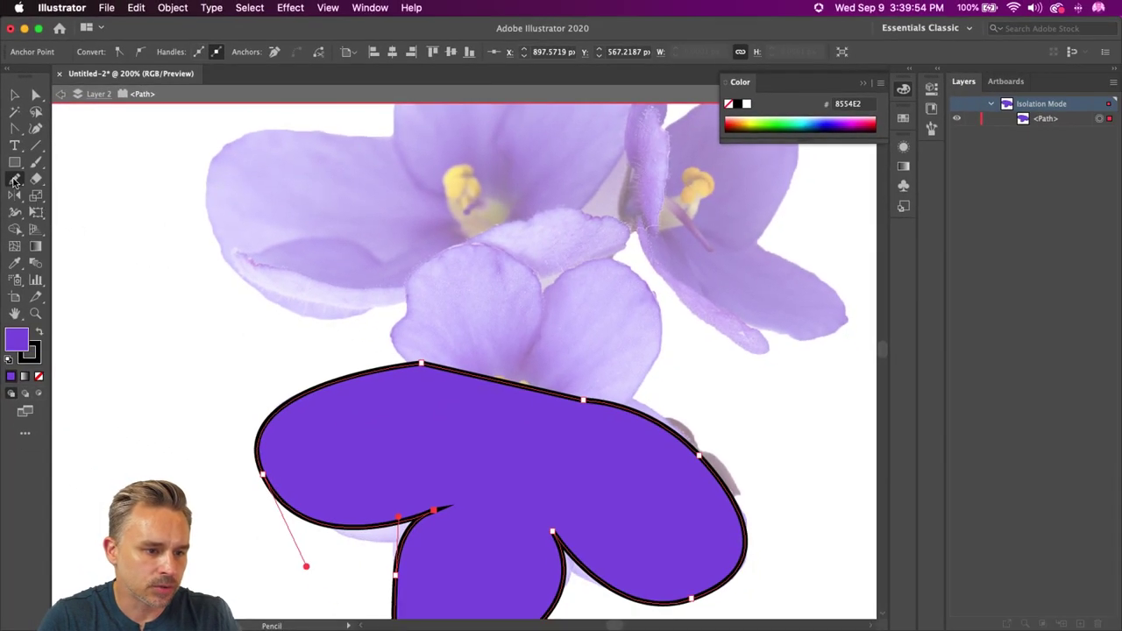
{"action": "double_click", "coordinate": [14, 180]}
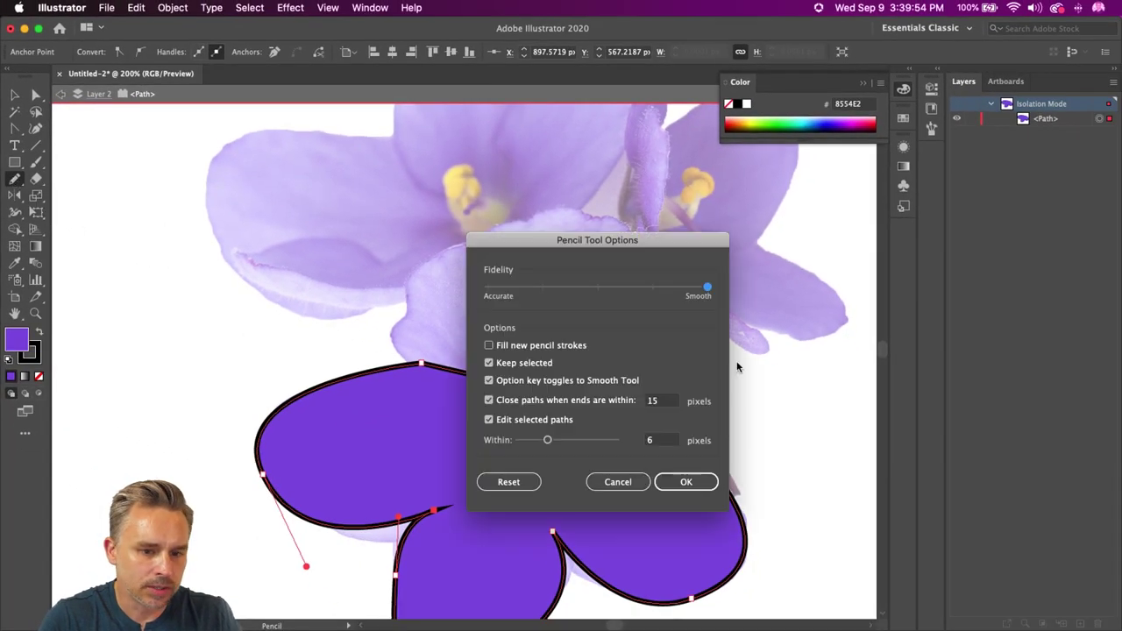
{"action": "left_click", "coordinate": [543, 287]}
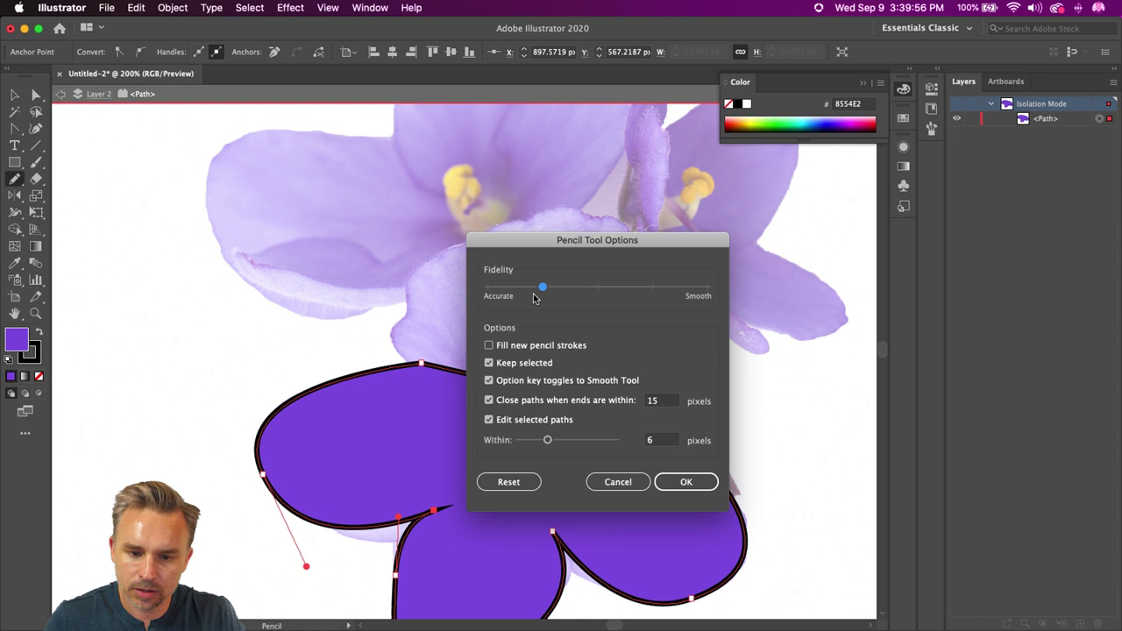
{"action": "key", "text": "Return"}
Step: Try tracing the upper-left petal freehand with the Pencil tool twice at Accurate fidelity, deleting each outline
{"action": "mouse_move", "coordinate": [515, 434]}
{"action": "left_mouse_down"}
{"action": "mouse_move", "coordinate": [399, 336]}
{"action": "mouse_move", "coordinate": [411, 271]}
{"action": "mouse_move", "coordinate": [454, 243]}
{"action": "mouse_move", "coordinate": [517, 250]}
{"action": "mouse_move", "coordinate": [546, 311]}
{"action": "mouse_move", "coordinate": [530, 428]}
{"action": "left_mouse_up"}
{"action": "left_click_drag", "start_coordinate": [468, 376], "coordinate": [516, 345]}
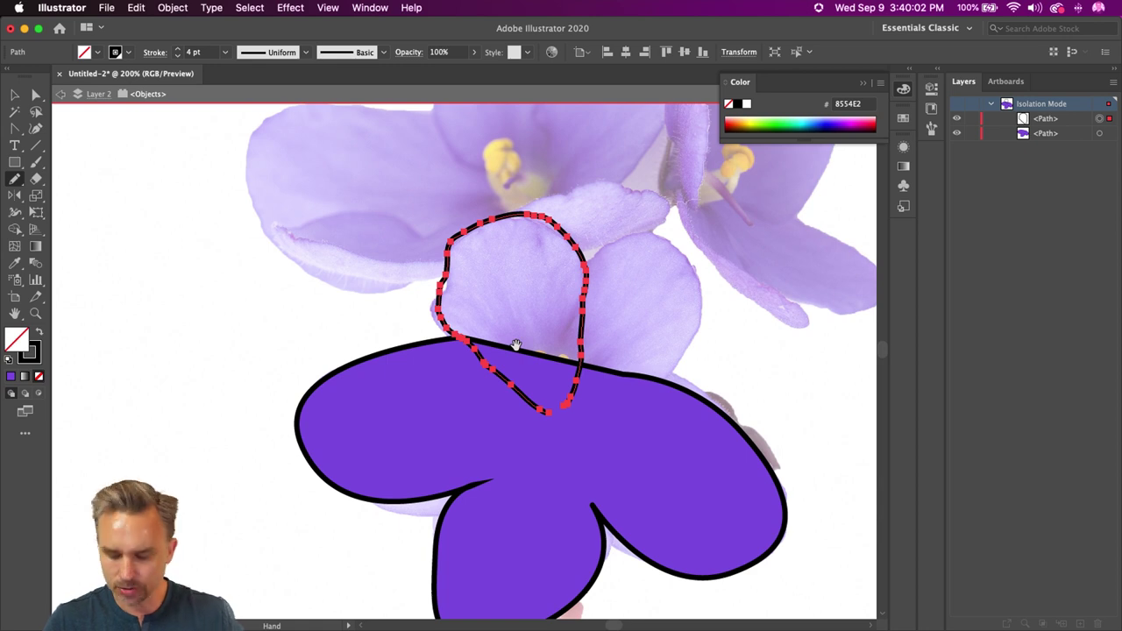
{"action": "key", "text": "super+equal"}
{"action": "key", "text": "super+equal"}
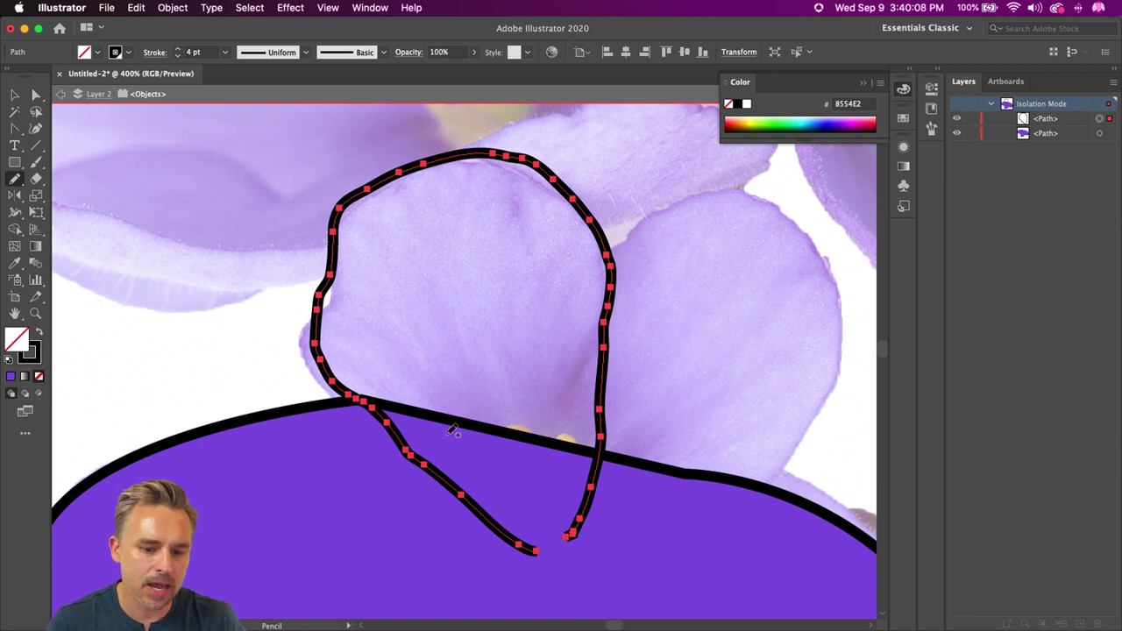
{"action": "key", "text": "Delete"}
{"action": "mouse_move", "coordinate": [496, 550]}
{"action": "left_mouse_down"}
{"action": "mouse_move", "coordinate": [389, 468]}
{"action": "mouse_move", "coordinate": [310, 367]}
{"action": "mouse_move", "coordinate": [308, 327]}
{"action": "mouse_move", "coordinate": [348, 240]}
{"action": "mouse_move", "coordinate": [397, 185]}
{"action": "mouse_move", "coordinate": [517, 176]}
{"action": "mouse_move", "coordinate": [599, 271]}
{"action": "mouse_move", "coordinate": [574, 449]}
{"action": "left_mouse_up"}
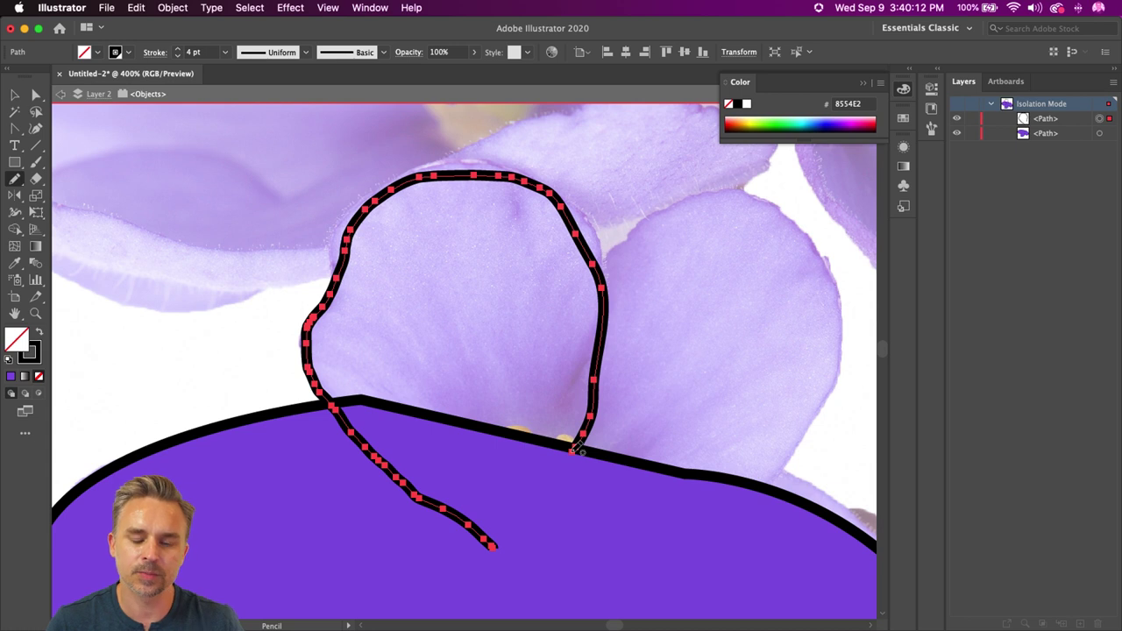
{"action": "key", "text": "Delete"}
Step: Set the Pencil tool's Fidelity to Smooth
{"action": "double_click", "coordinate": [14, 178]}
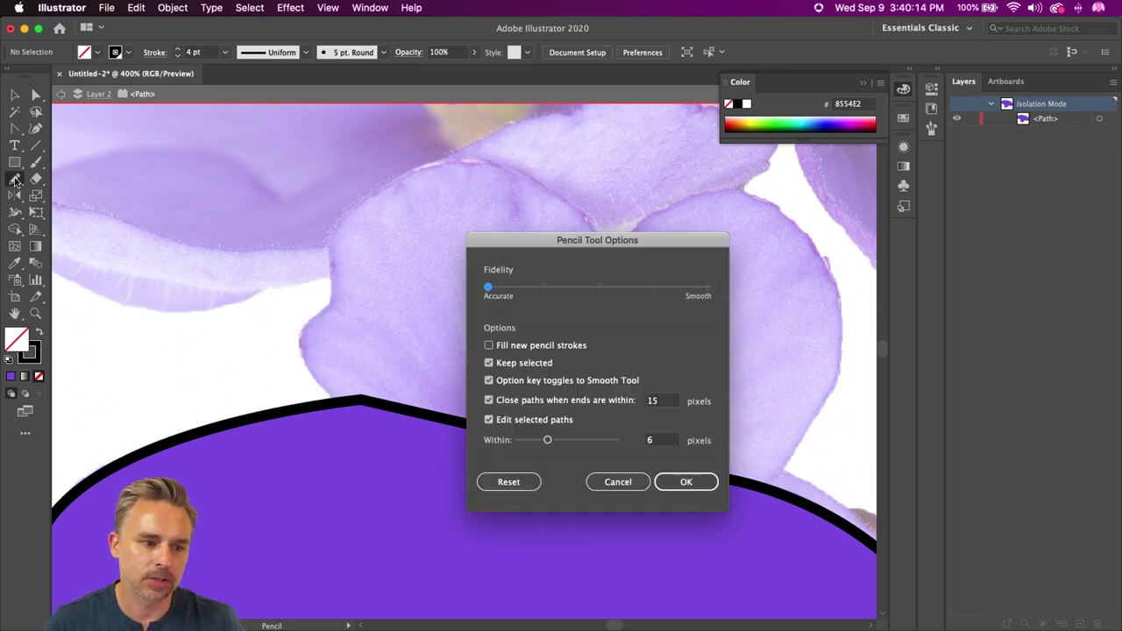
{"action": "left_click_drag", "start_coordinate": [555, 245], "coordinate": [554, 191]}
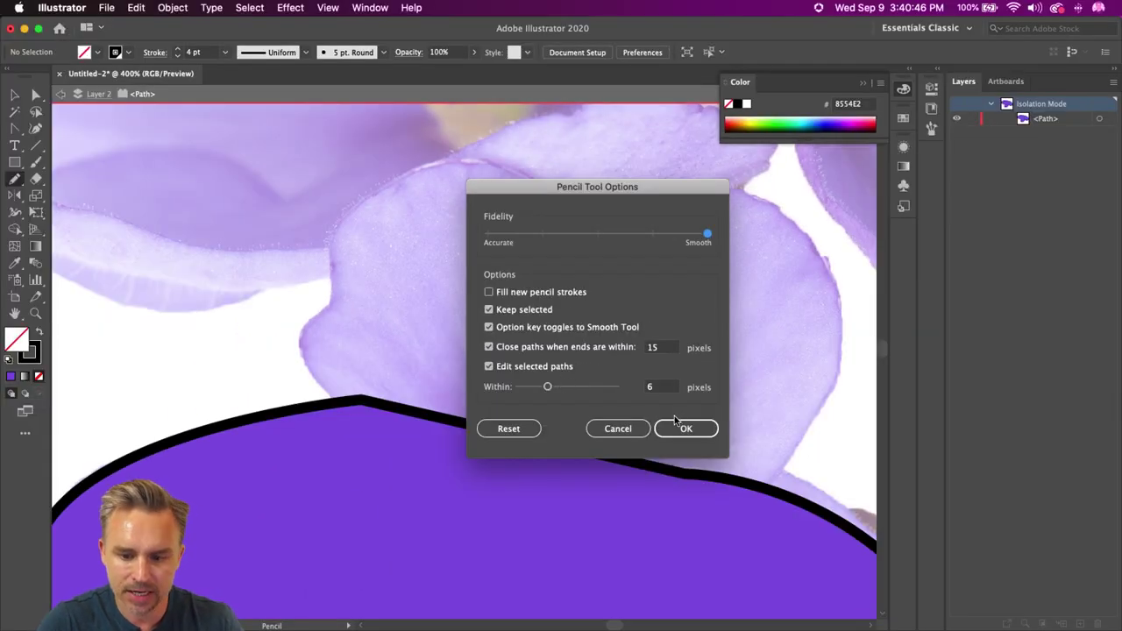
{"action": "left_click", "coordinate": [789, 532]}
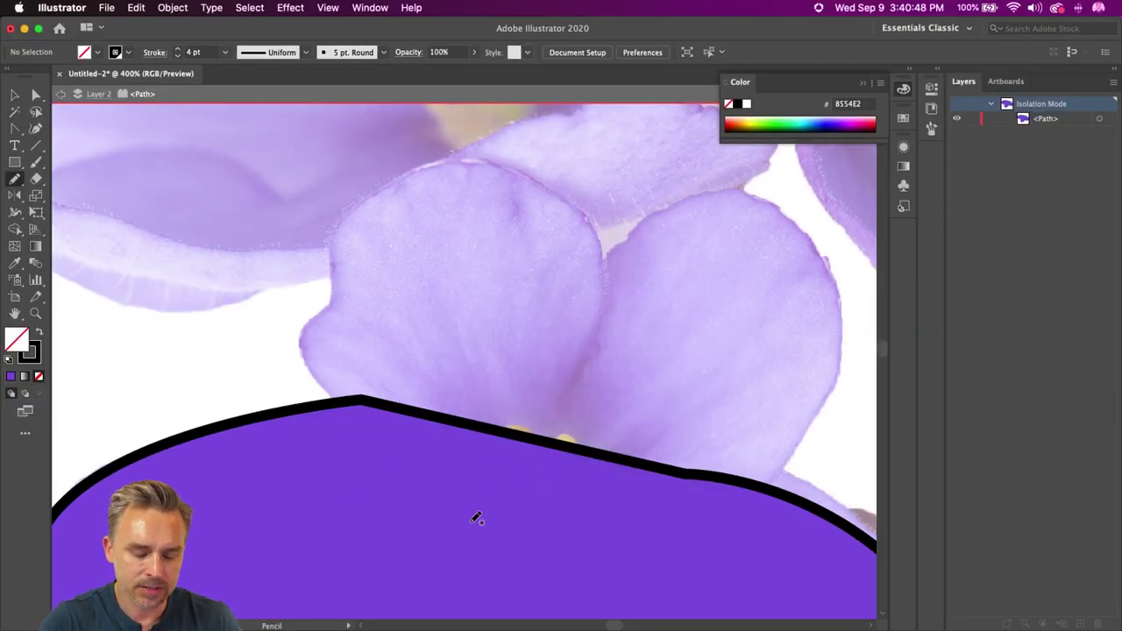
Step: Trace the upper-left petal freehand, smooth its upper curve and sample the lower petals' purple fill for it
{"action": "mouse_move", "coordinate": [490, 521]}
{"action": "left_mouse_down"}
{"action": "mouse_move", "coordinate": [306, 373]}
{"action": "mouse_move", "coordinate": [304, 321]}
{"action": "mouse_move", "coordinate": [332, 287]}
{"action": "mouse_move", "coordinate": [348, 224]}
{"action": "mouse_move", "coordinate": [415, 175]}
{"action": "mouse_move", "coordinate": [481, 167]}
{"action": "mouse_move", "coordinate": [565, 190]}
{"action": "mouse_move", "coordinate": [586, 213]}
{"action": "mouse_move", "coordinate": [608, 380]}
{"action": "mouse_move", "coordinate": [554, 507]}
{"action": "left_mouse_up"}
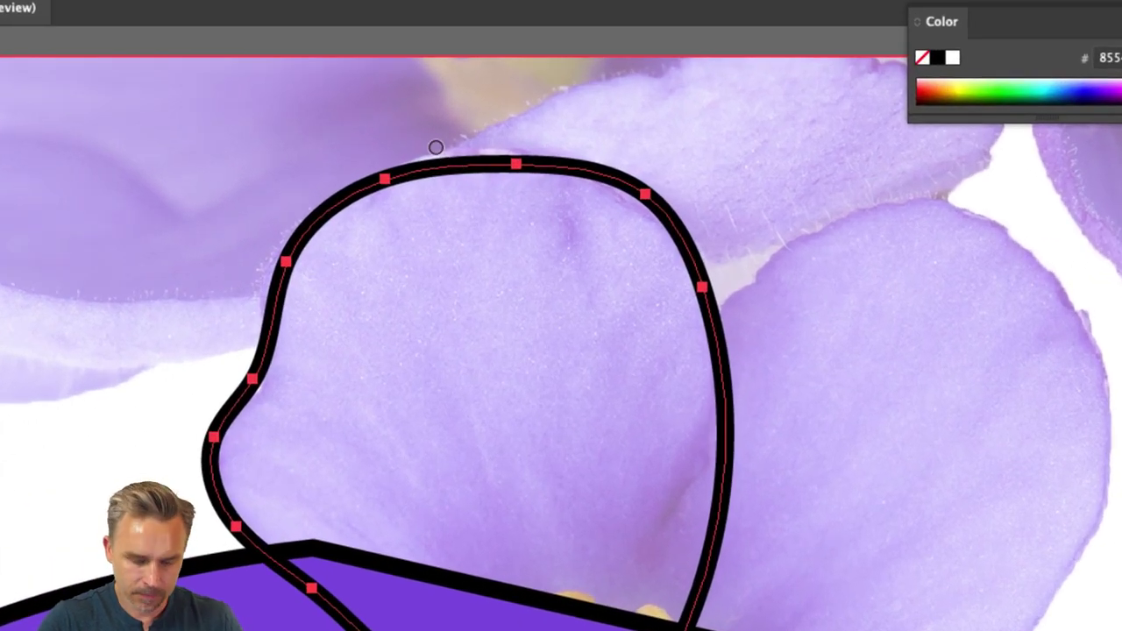
{"action": "mouse_move", "coordinate": [376, 180]}
{"action": "left_mouse_down"}
{"action": "mouse_move", "coordinate": [495, 165]}
{"action": "mouse_move", "coordinate": [624, 188]}
{"action": "mouse_move", "coordinate": [706, 289]}
{"action": "left_mouse_up"}
{"action": "mouse_move", "coordinate": [505, 161]}
{"action": "left_mouse_down"}
{"action": "mouse_move", "coordinate": [664, 212]}
{"action": "mouse_move", "coordinate": [696, 291]}
{"action": "mouse_move", "coordinate": [721, 432]}
{"action": "left_mouse_up"}
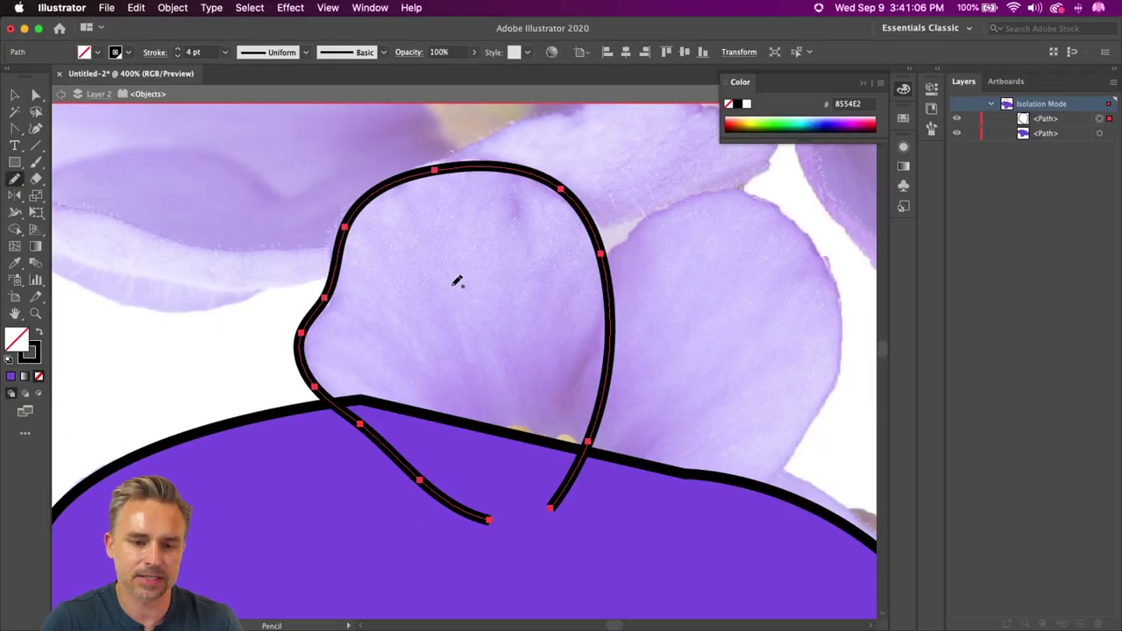
{"action": "key", "text": "i"}
{"action": "left_click", "coordinate": [249, 514]}
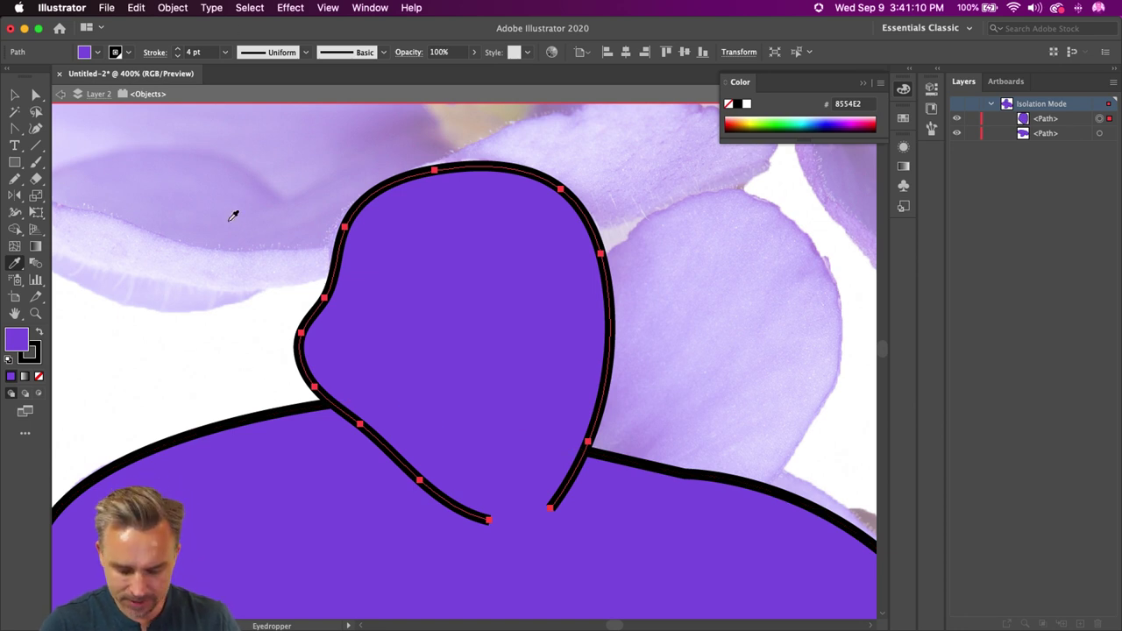
Step: Trace the upper-right petal freehand with the Pencil tool and give it the purple fill of the neighbouring petal
{"action": "key", "text": "n"}
{"action": "mouse_move", "coordinate": [599, 265]}
{"action": "left_mouse_down"}
{"action": "mouse_move", "coordinate": [652, 213]}
{"action": "mouse_move", "coordinate": [743, 198]}
{"action": "mouse_move", "coordinate": [856, 271]}
{"action": "mouse_move", "coordinate": [861, 380]}
{"action": "mouse_move", "coordinate": [787, 502]}
{"action": "mouse_move", "coordinate": [541, 546]}
{"action": "left_mouse_up"}
{"action": "left_click_drag", "start_coordinate": [484, 456], "coordinate": [350, 379]}
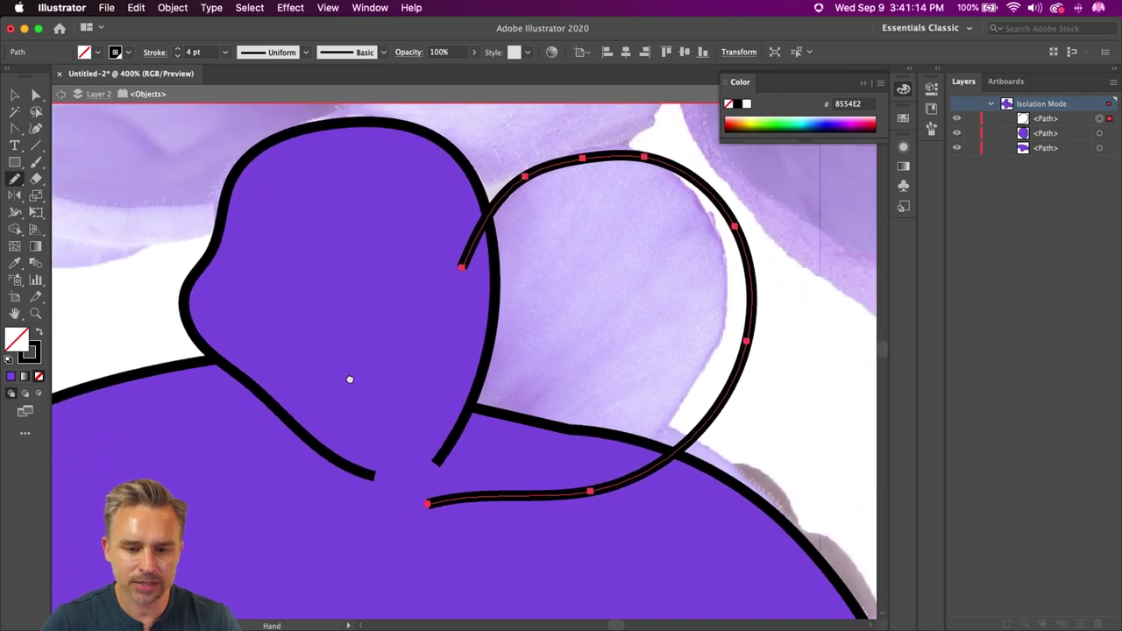
{"action": "key", "text": "i"}
{"action": "left_click", "coordinate": [359, 368]}
Step: Shift the upper-right petal slightly down and to the right
{"action": "left_click", "coordinate": [13, 92]}
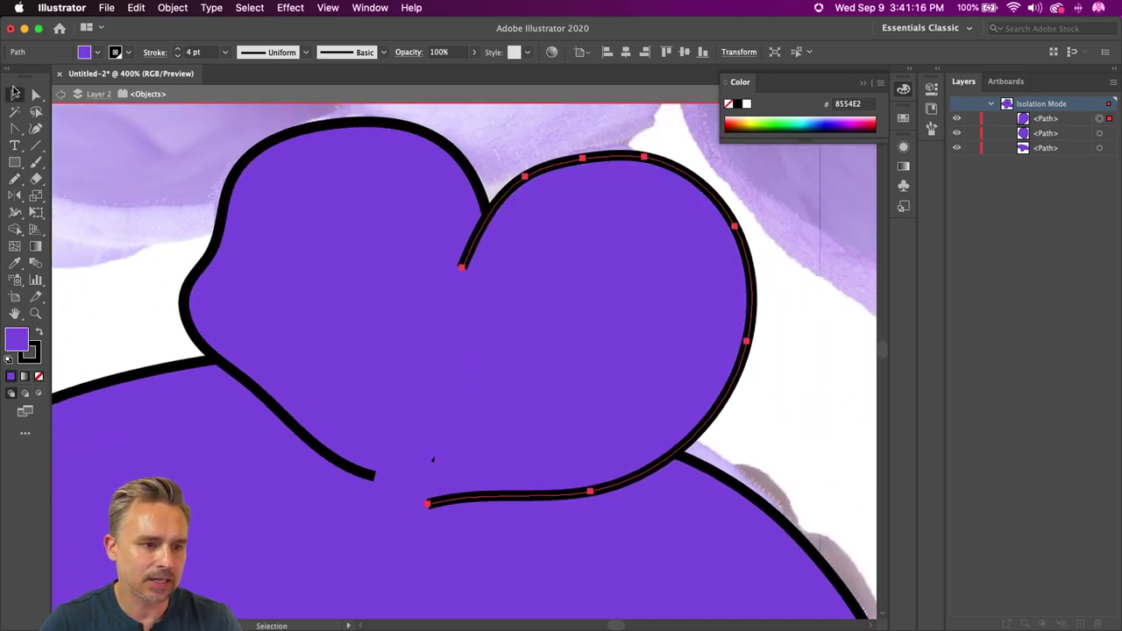
{"action": "left_click", "coordinate": [564, 171]}
{"action": "left_click_drag", "start_coordinate": [564, 171], "coordinate": [578, 181]}
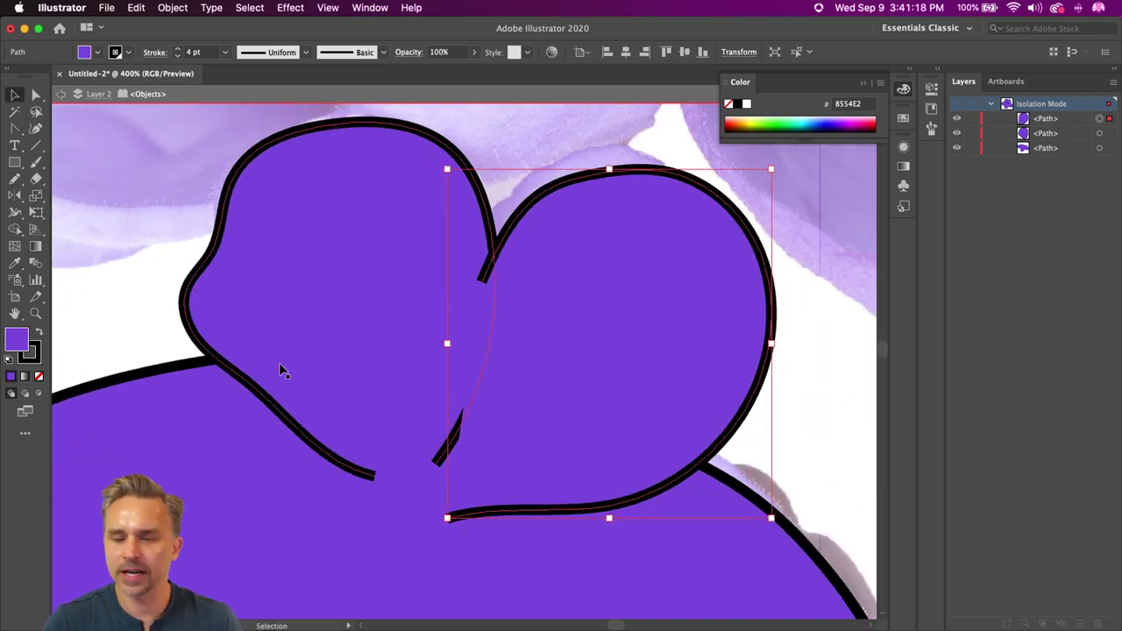
Step: Extend the upper-right petal's inner end point toward the flower's center and bend its inner edge into a curve
{"action": "left_click", "coordinate": [36, 94]}
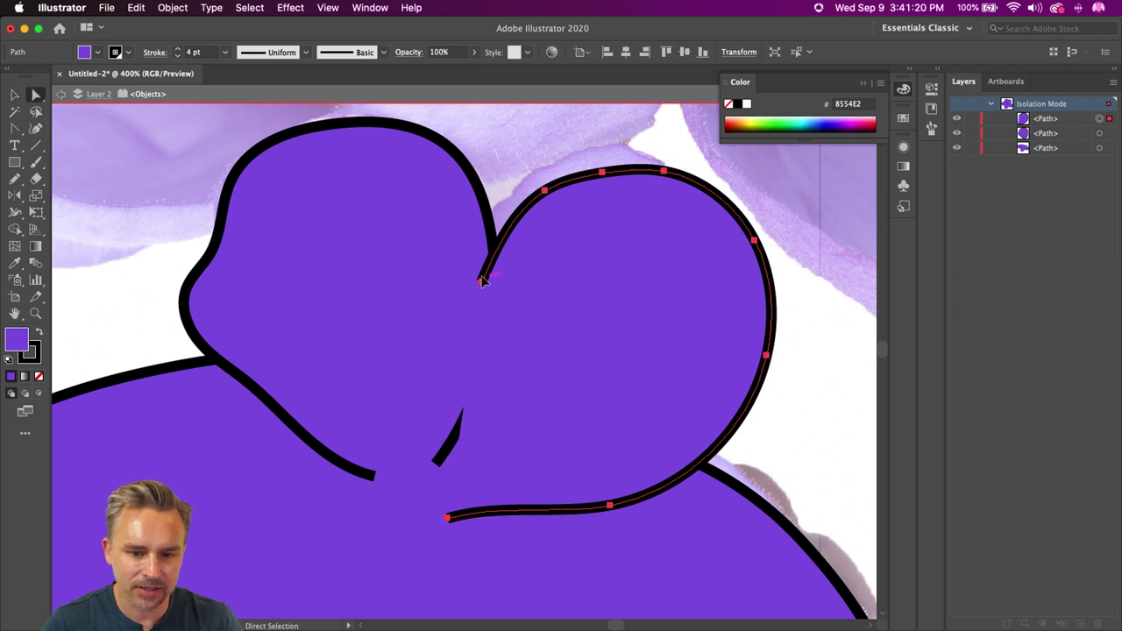
{"action": "left_click_drag", "start_coordinate": [483, 281], "coordinate": [413, 444]}
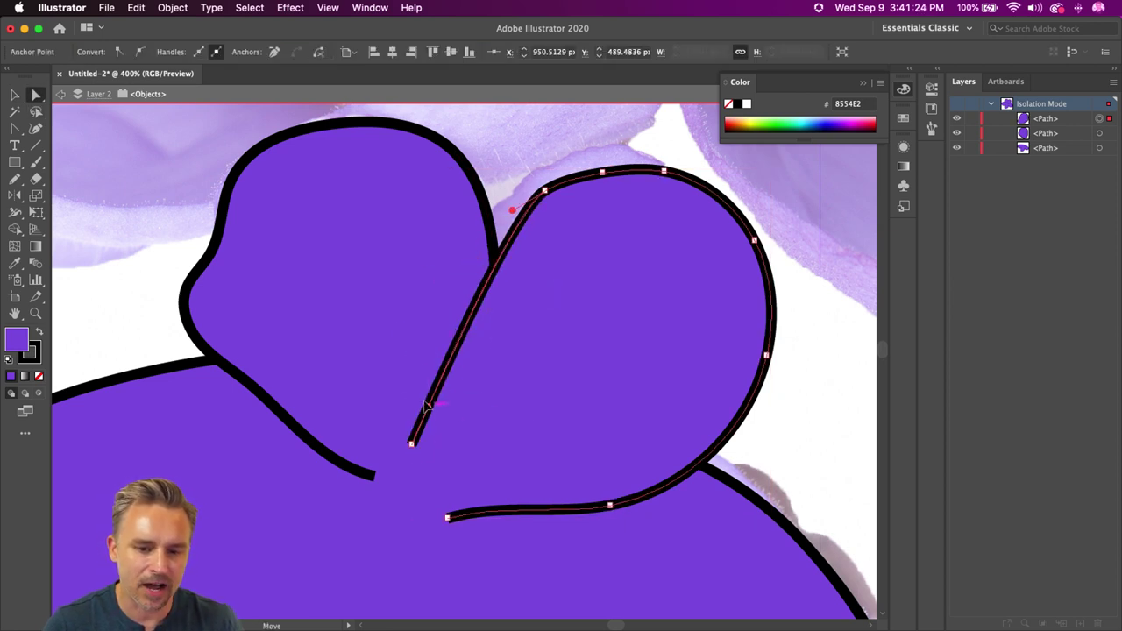
{"action": "left_click_drag", "start_coordinate": [426, 405], "coordinate": [410, 290]}
{"action": "scroll", "coordinate": [325, 312], "scroll_direction": "down", "scroll_amount": 5}
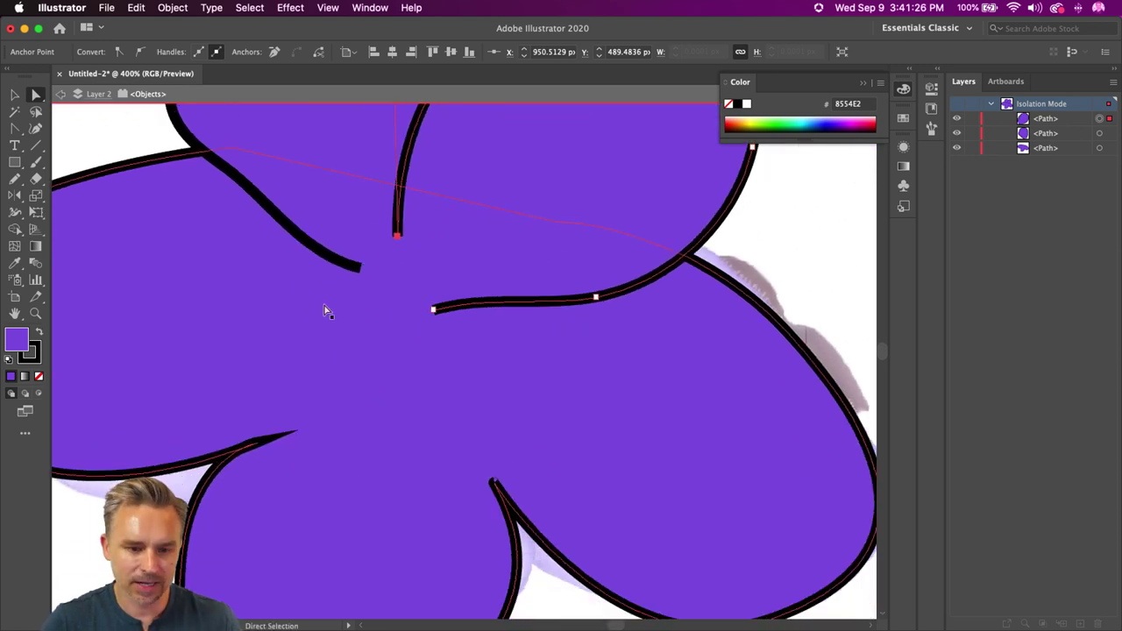
{"action": "key", "text": "super+minus"}
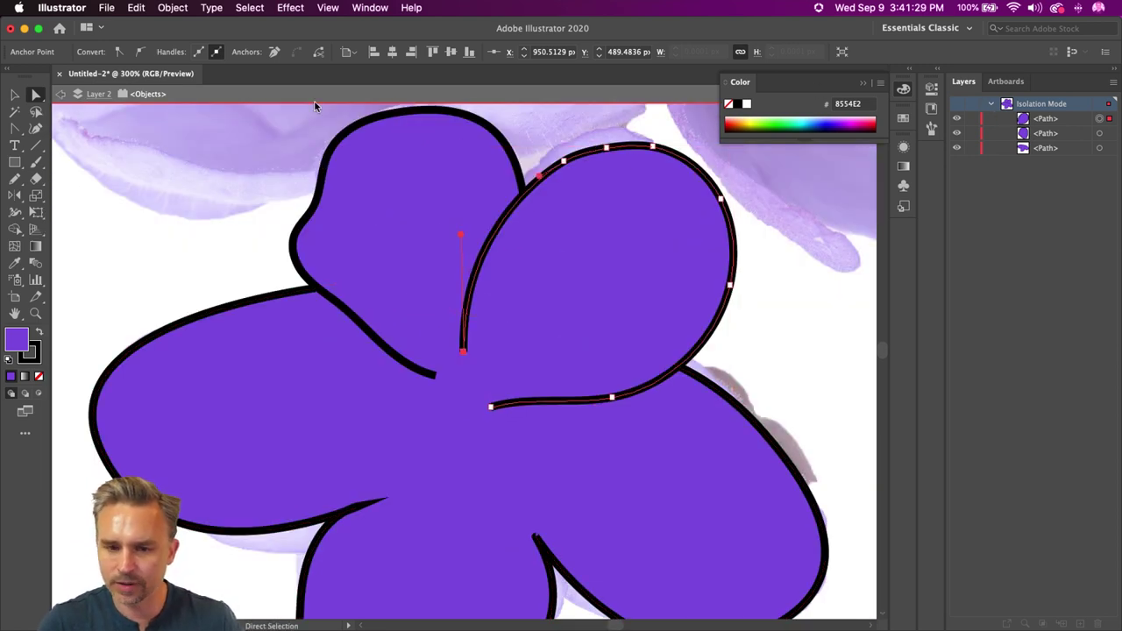
Step: Exit isolation mode, hide Layer 2 to check the petals against the photo, and show it again
{"action": "left_click", "coordinate": [60, 96]}
{"action": "left_click", "coordinate": [60, 96]}
{"action": "left_click", "coordinate": [15, 94]}
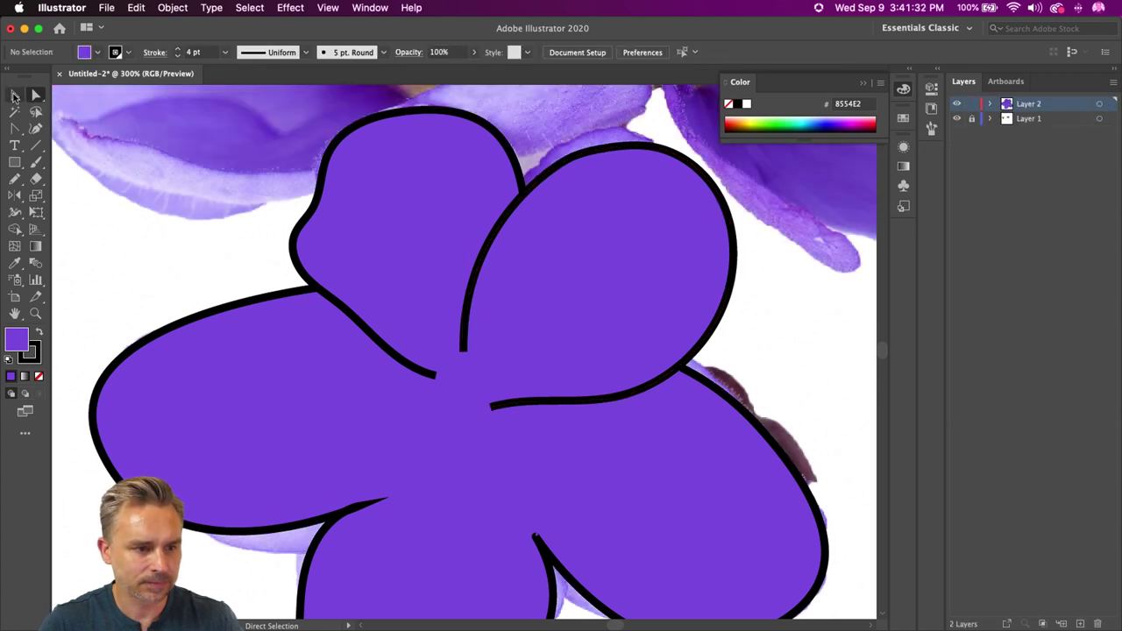
{"action": "left_click", "coordinate": [956, 106]}
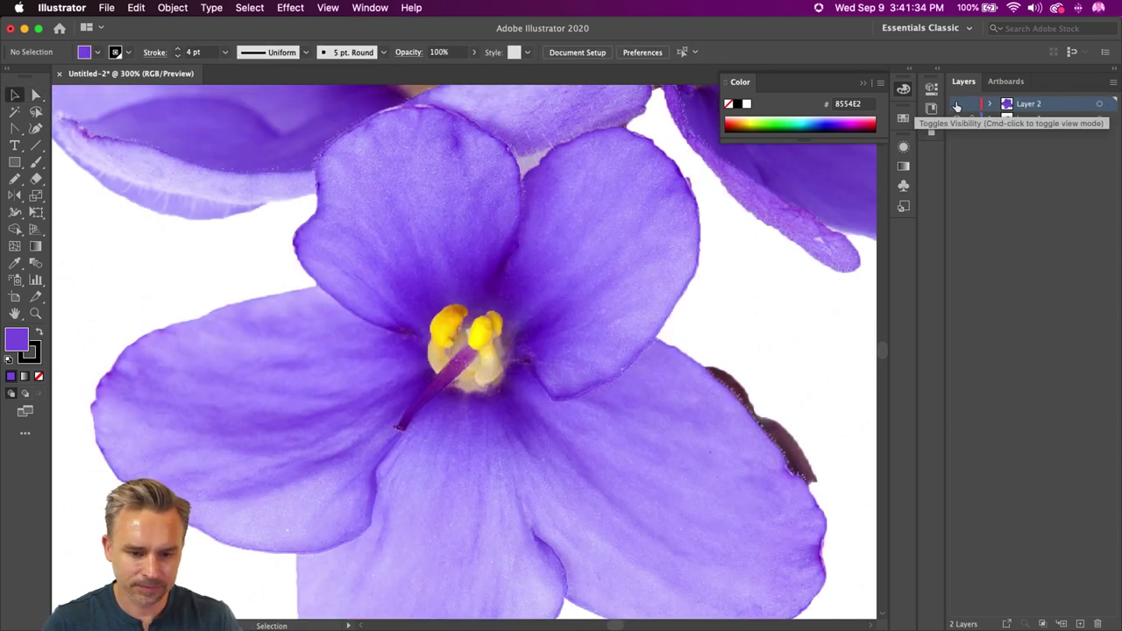
{"action": "left_click", "coordinate": [956, 104]}
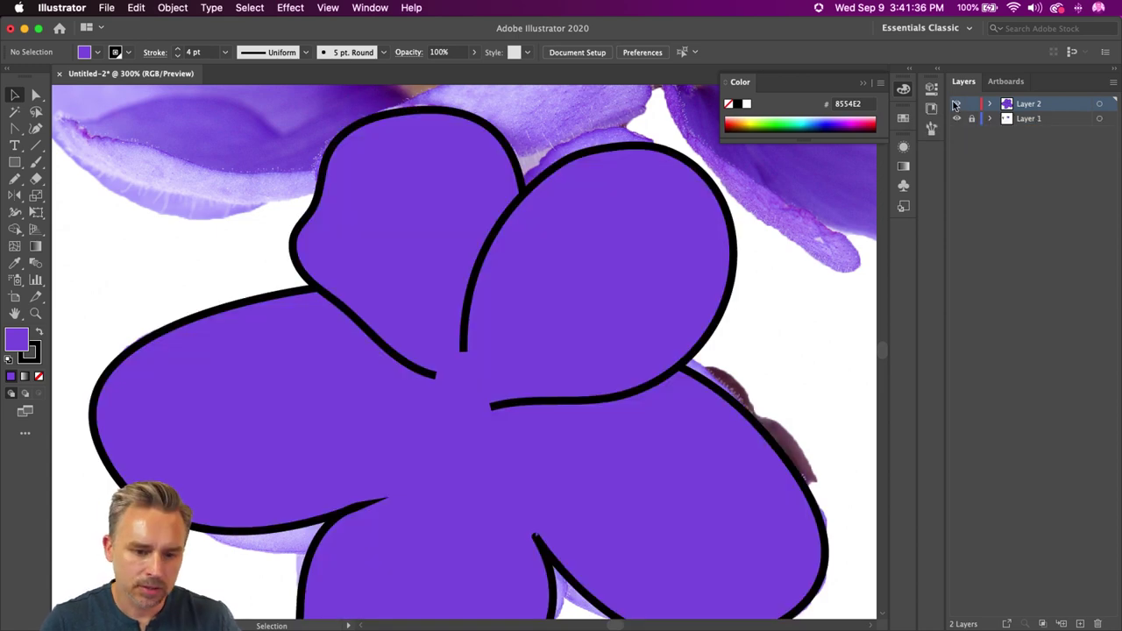
Step: Add a new layer above the petals and set the Pencil tool to a white stroke with no fill
{"action": "left_click", "coordinate": [1080, 623]}
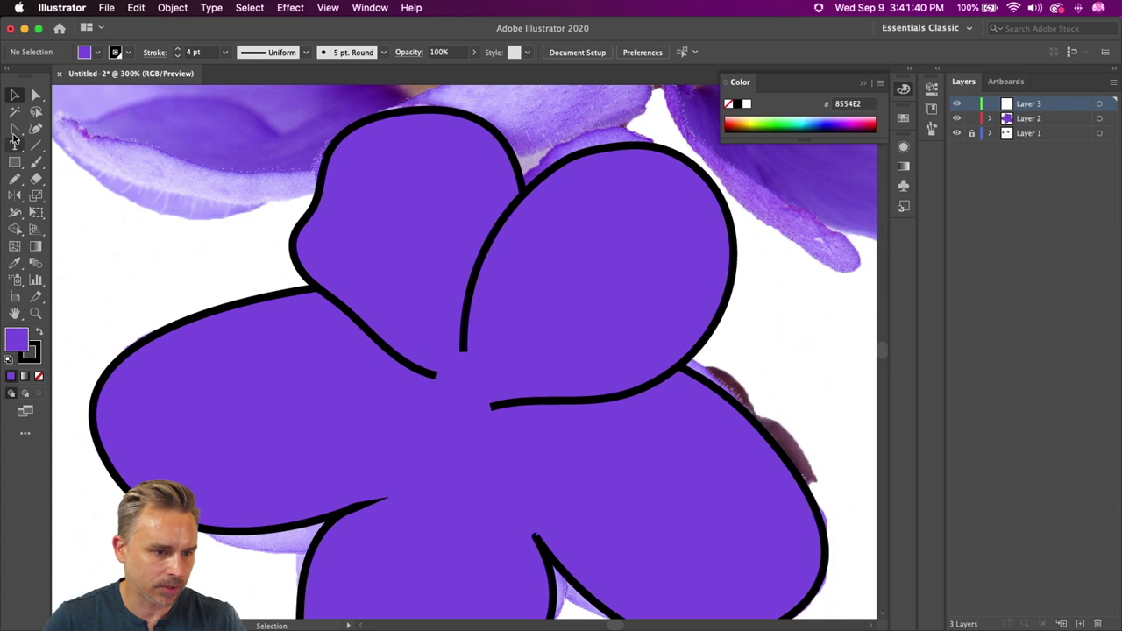
{"action": "left_click", "coordinate": [15, 179]}
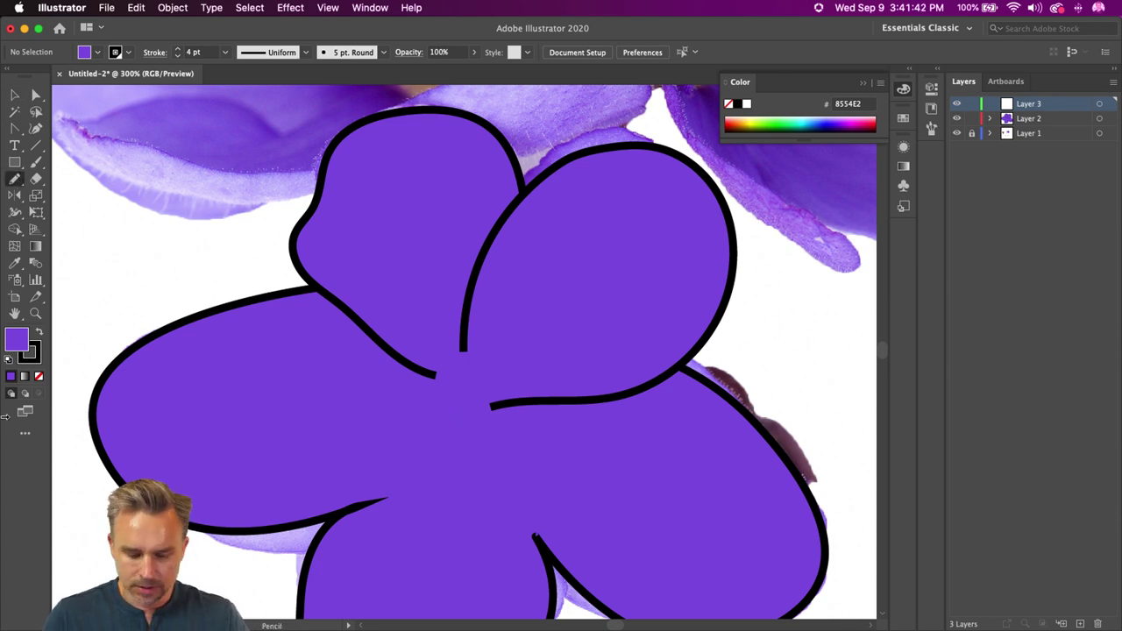
{"action": "left_click", "coordinate": [33, 352]}
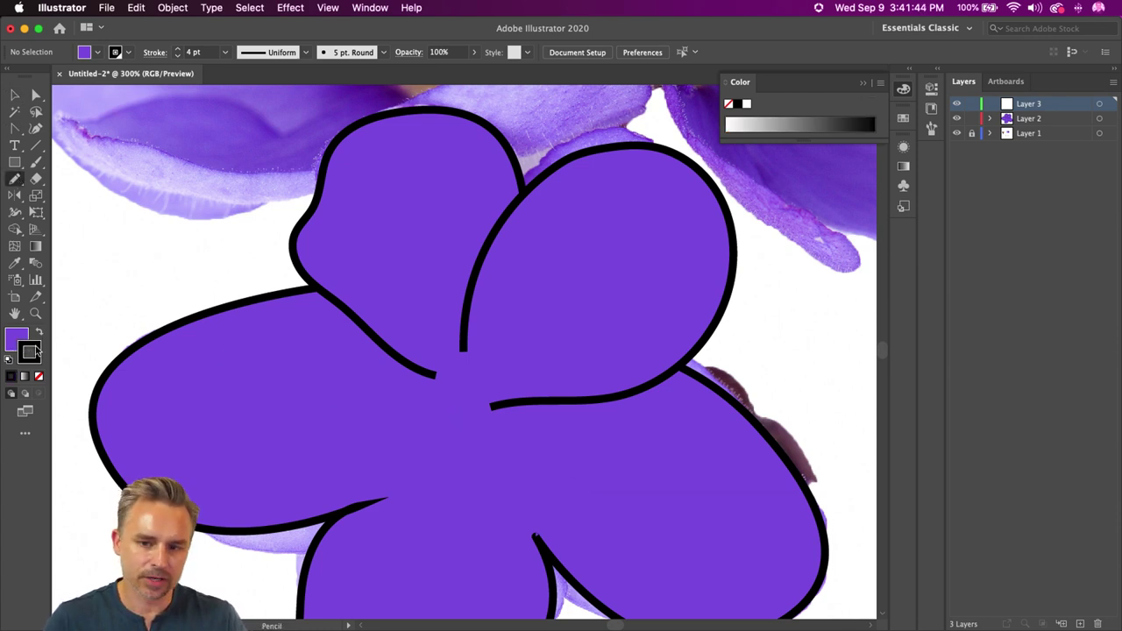
{"action": "double_click", "coordinate": [33, 351]}
{"action": "left_click", "coordinate": [930, 263]}
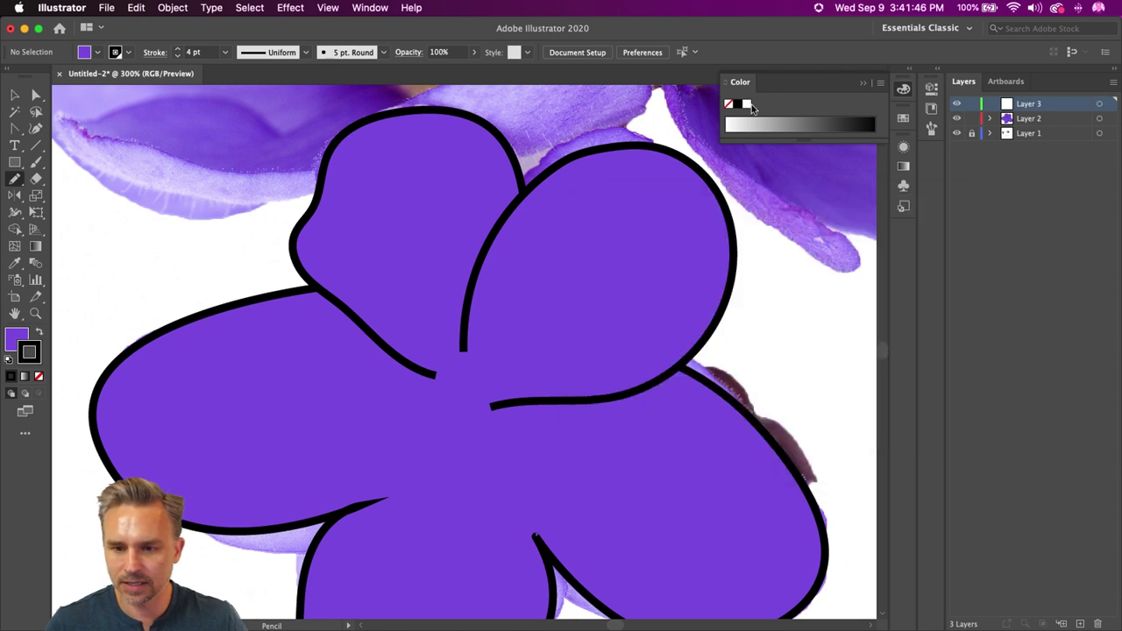
{"action": "left_click", "coordinate": [746, 106]}
{"action": "double_click", "coordinate": [12, 340]}
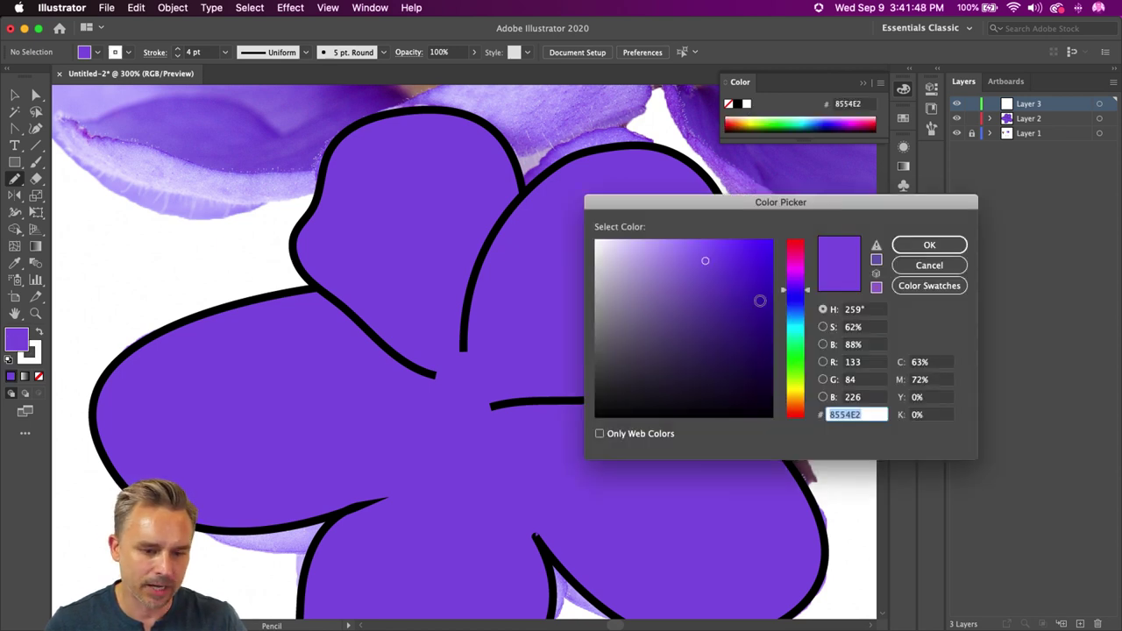
{"action": "left_click", "coordinate": [930, 263]}
{"action": "left_click", "coordinate": [41, 376]}
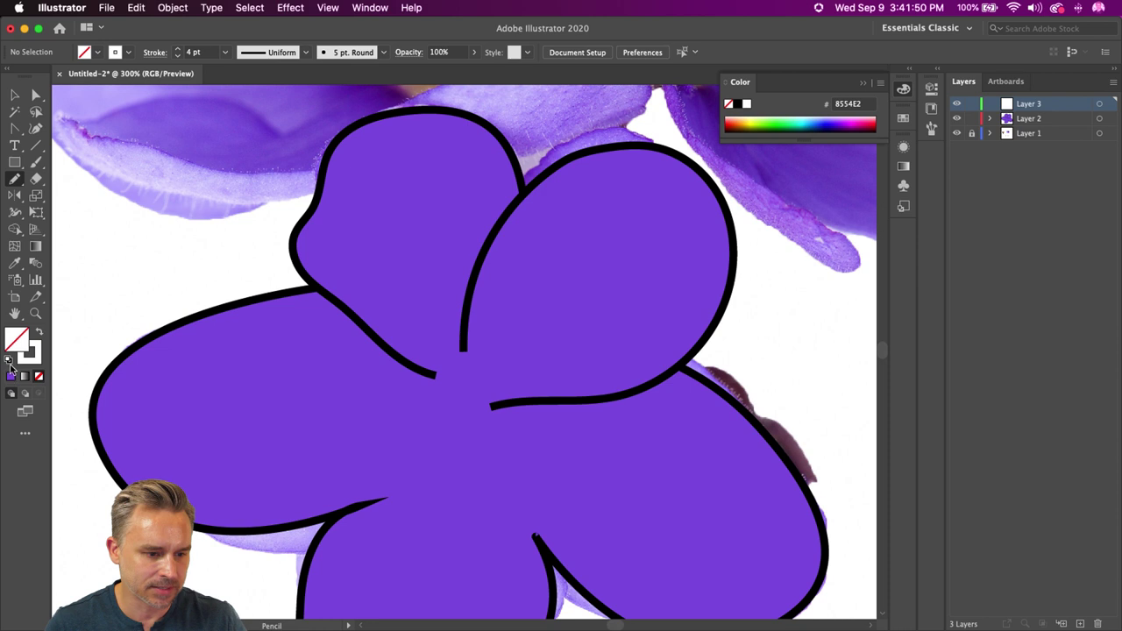
{"action": "left_click", "coordinate": [35, 362]}
Step: Draw two white arcs outward from the flower's center, one over the left petal and one over the upper-right petal
{"action": "mouse_move", "coordinate": [439, 430]}
{"action": "left_mouse_down"}
{"action": "mouse_move", "coordinate": [395, 340]}
{"action": "mouse_move", "coordinate": [338, 330]}
{"action": "left_mouse_up"}
{"action": "mouse_move", "coordinate": [455, 434]}
{"action": "left_mouse_down"}
{"action": "mouse_move", "coordinate": [496, 383]}
{"action": "mouse_move", "coordinate": [587, 370]}
{"action": "left_mouse_up"}
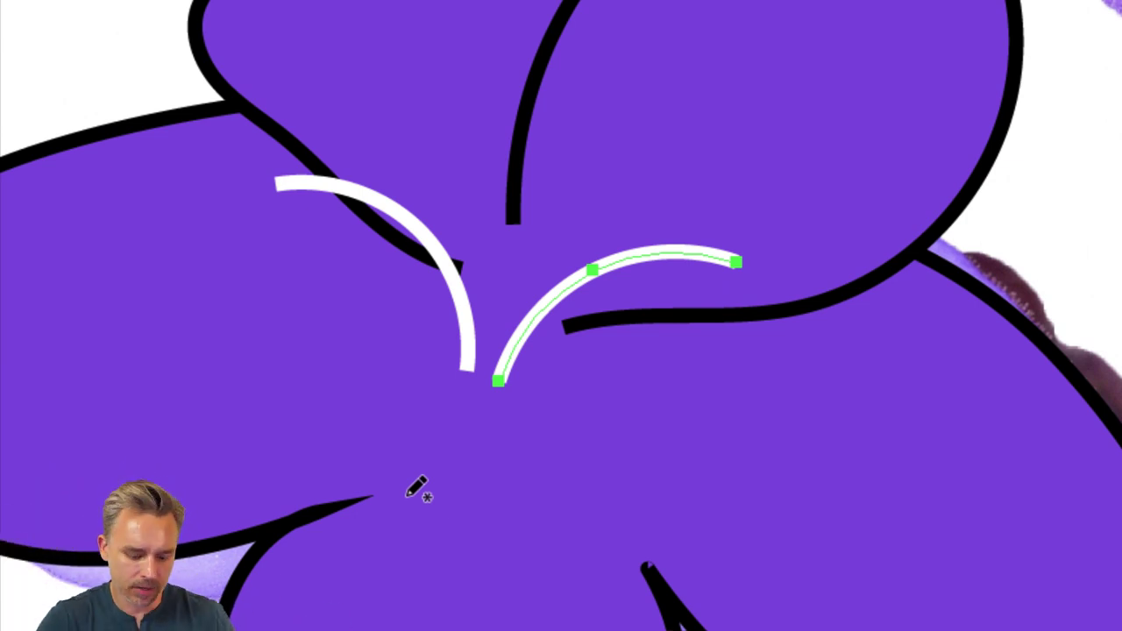
{"action": "scroll", "coordinate": [417, 488], "scroll_direction": "down", "scroll_amount": 5}
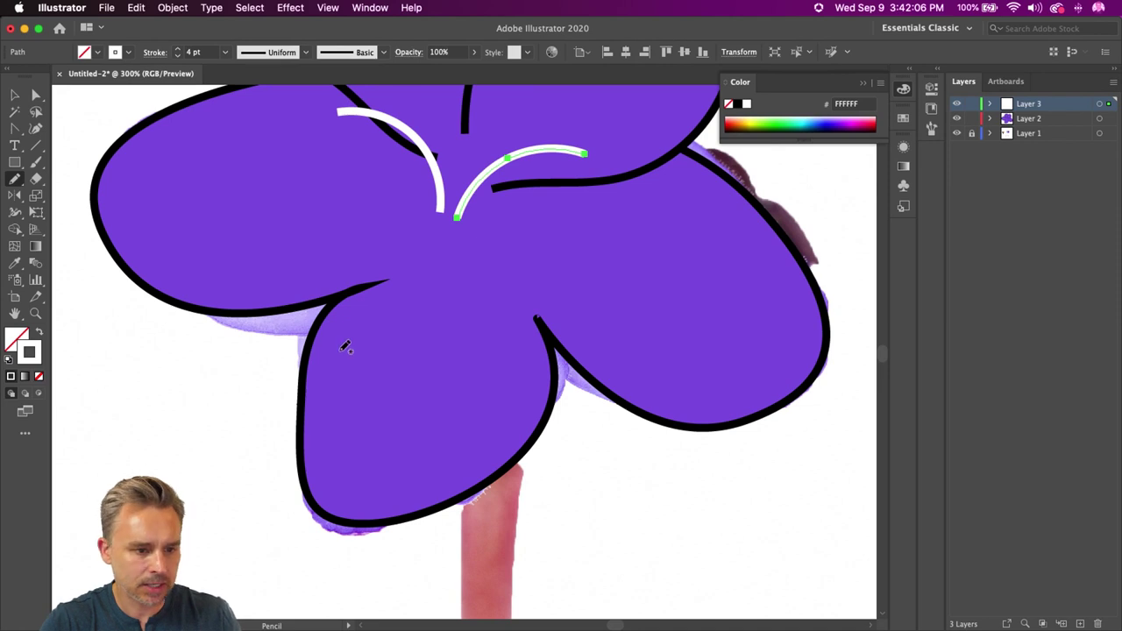
Step: Draw a small horizontal ellipse with the Ellipse tool at the outer end of the white arc on the left petal
{"action": "scroll", "coordinate": [337, 272], "scroll_direction": "up", "scroll_amount": 5}
{"action": "left_click_drag", "start_coordinate": [15, 163], "coordinate": [87, 194]}
{"action": "left_click_drag", "start_coordinate": [347, 341], "coordinate": [405, 377]}
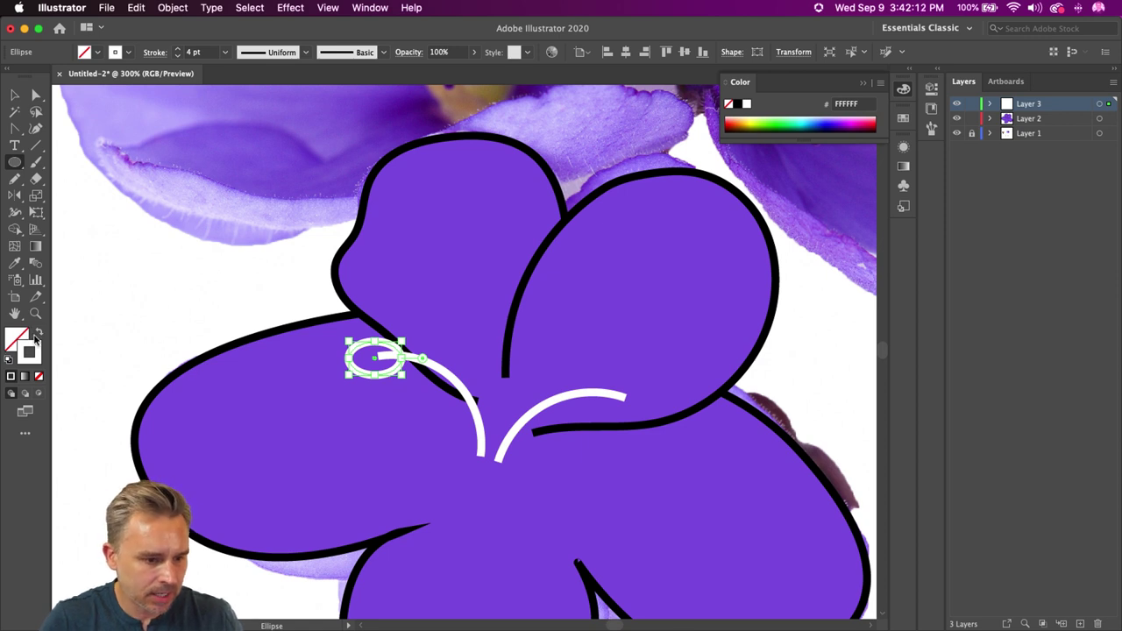
Step: Give the ellipse a golden-yellow fill and a black 4 pt stroke
{"action": "left_click", "coordinate": [9, 361]}
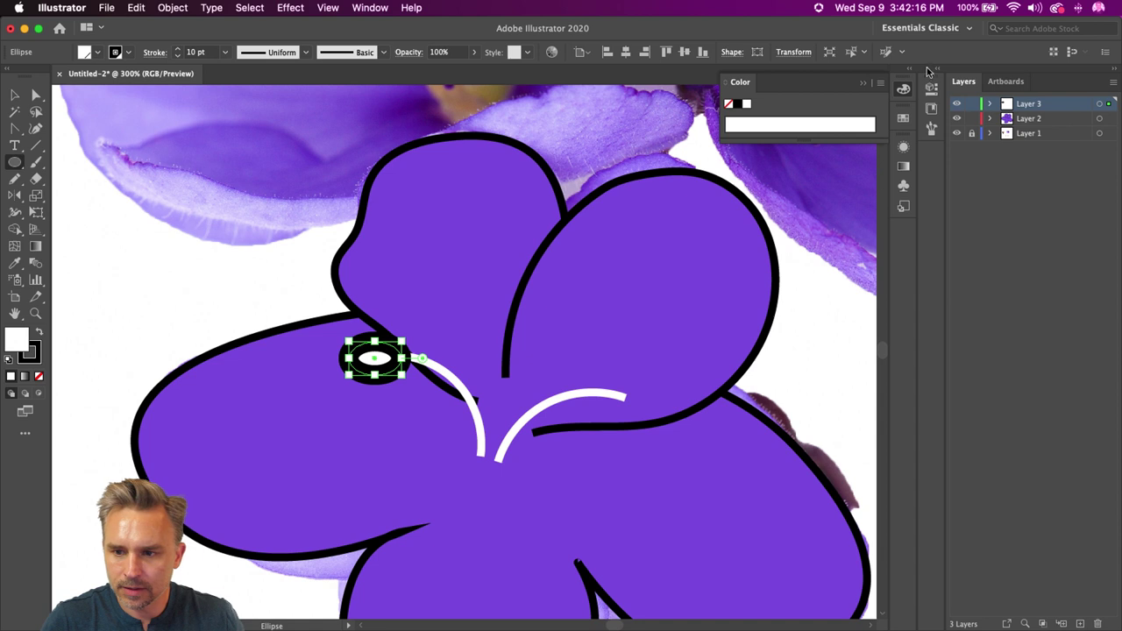
{"action": "left_click", "coordinate": [913, 70]}
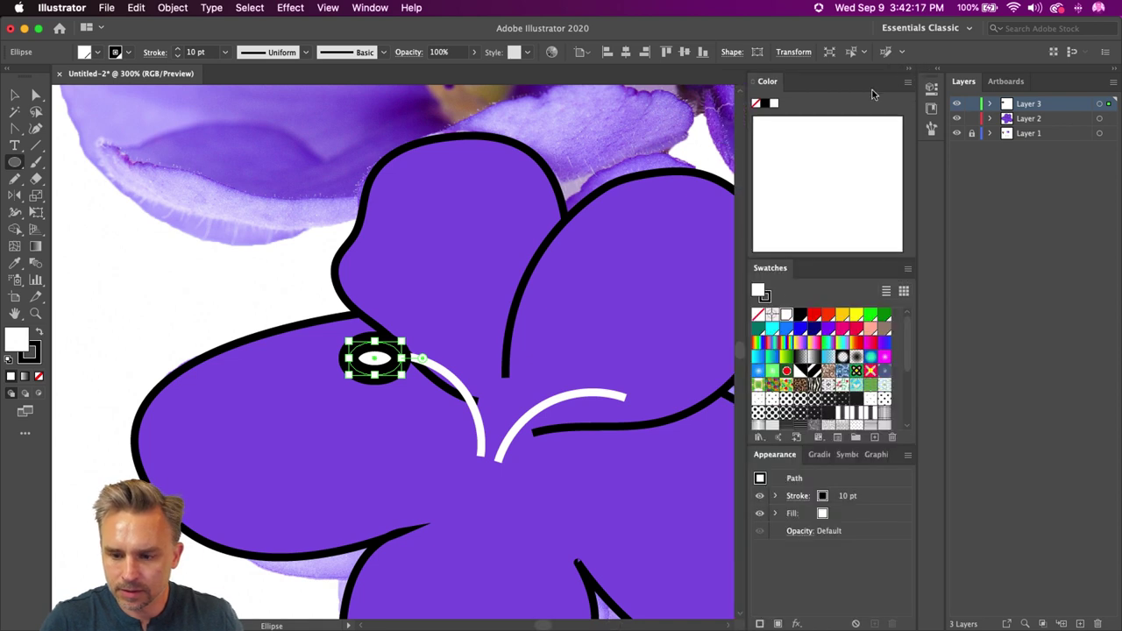
{"action": "left_click", "coordinate": [841, 316]}
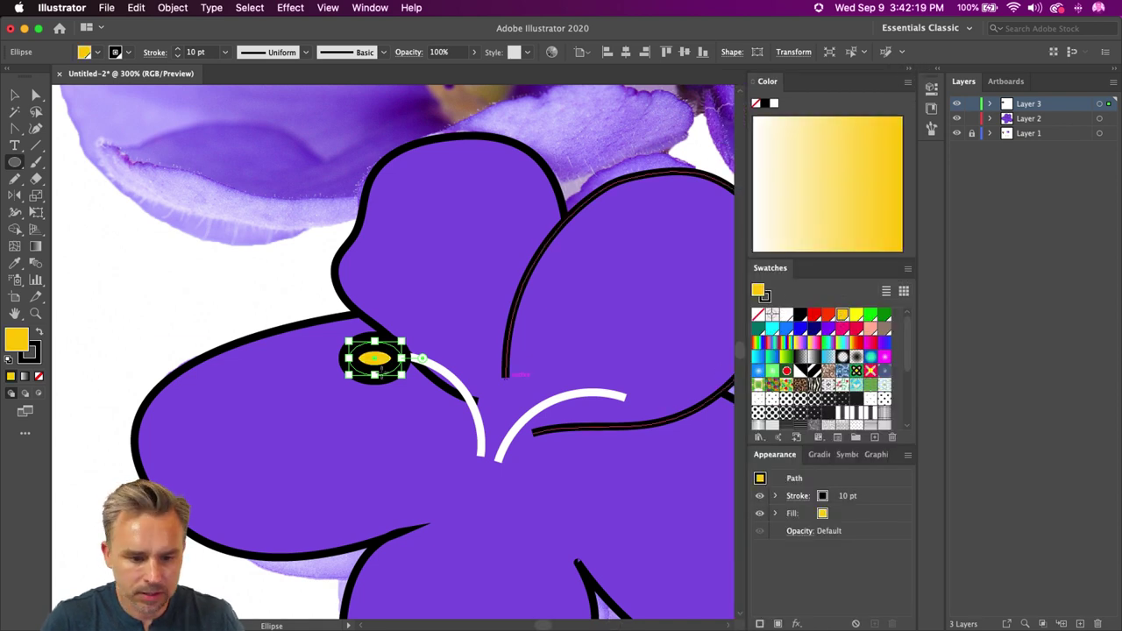
{"action": "left_click", "coordinate": [844, 504]}
{"action": "left_click", "coordinate": [862, 496]}
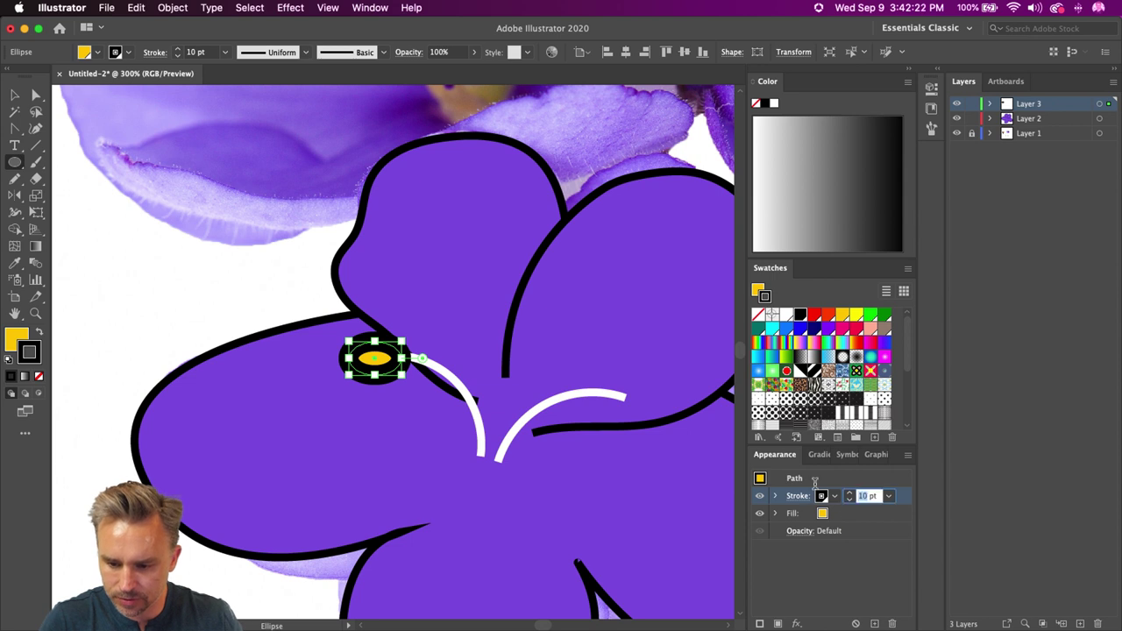
{"action": "type", "text": "4"}
{"action": "key", "text": "Return"}
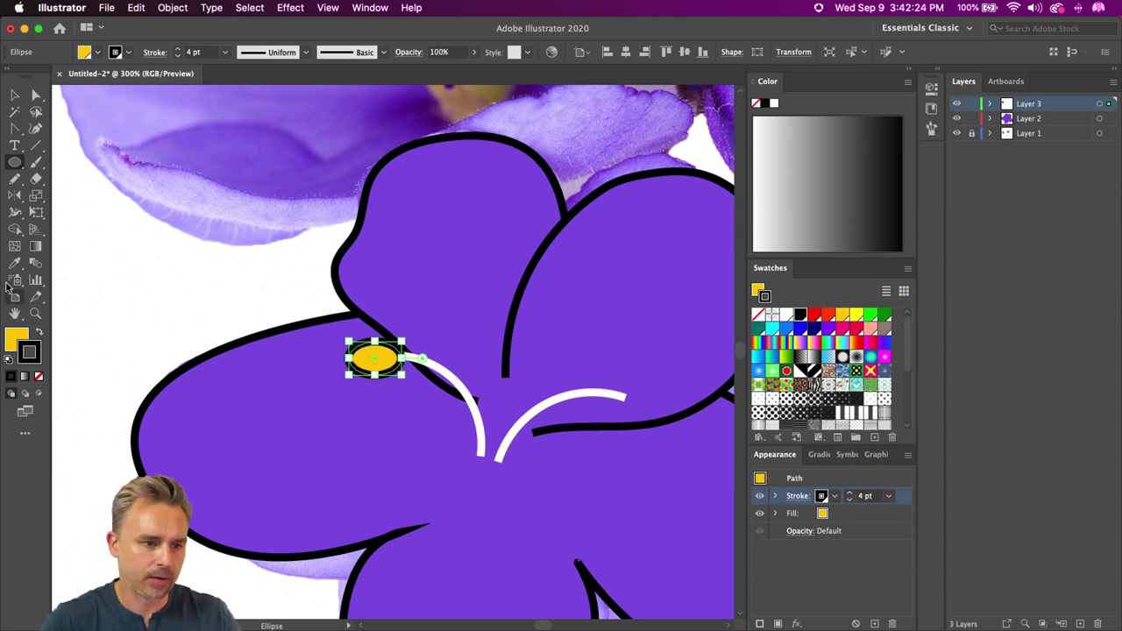
Step: Copy the yellow ellipse to the right arc's outer end and draw a third white arc between the other two with the Pencil tool
{"action": "left_click", "coordinate": [15, 95]}
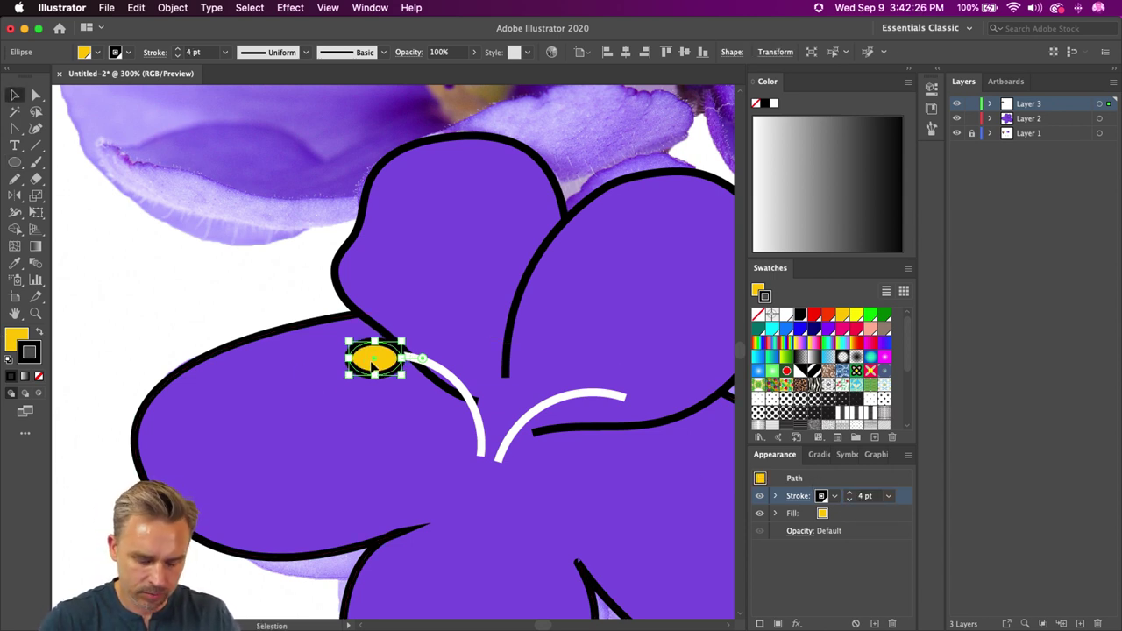
{"action": "left_click_drag", "start_coordinate": [372, 369], "coordinate": [626, 406]}
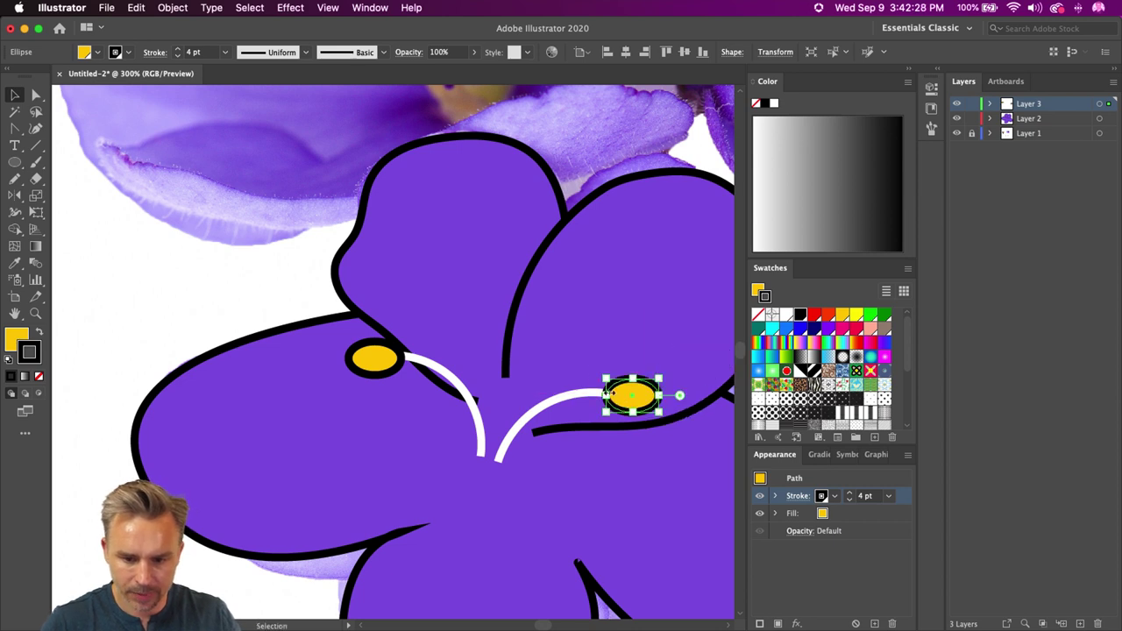
{"action": "left_click", "coordinate": [526, 432]}
{"action": "key", "text": "n"}
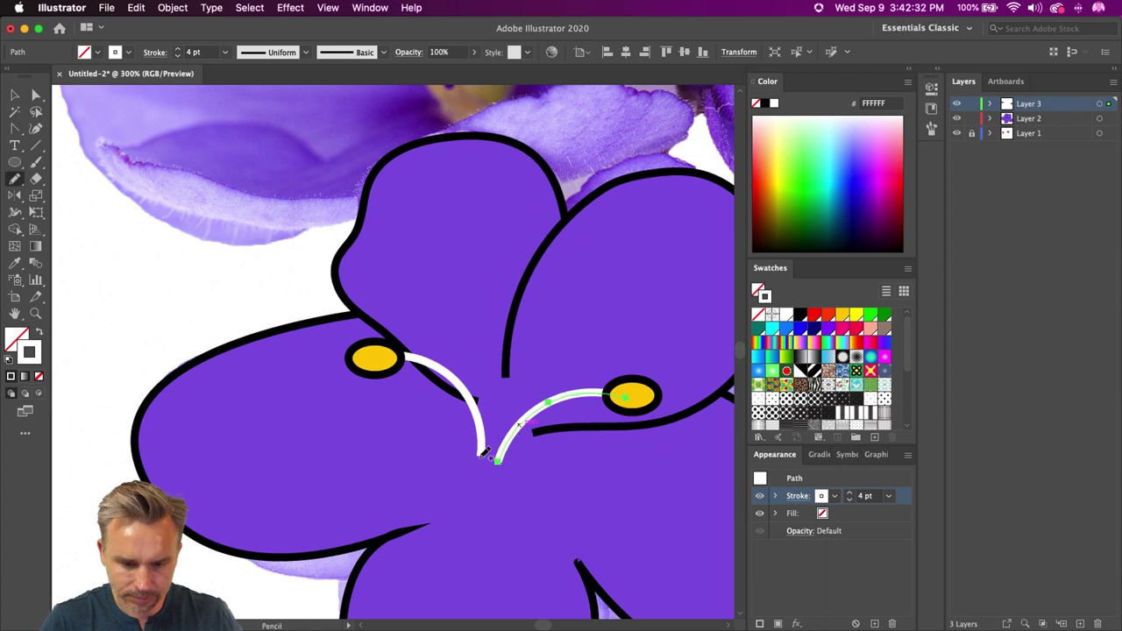
{"action": "mouse_move", "coordinate": [489, 463]}
{"action": "left_mouse_down"}
{"action": "mouse_move", "coordinate": [506, 386]}
{"action": "mouse_move", "coordinate": [564, 328]}
{"action": "left_mouse_up"}
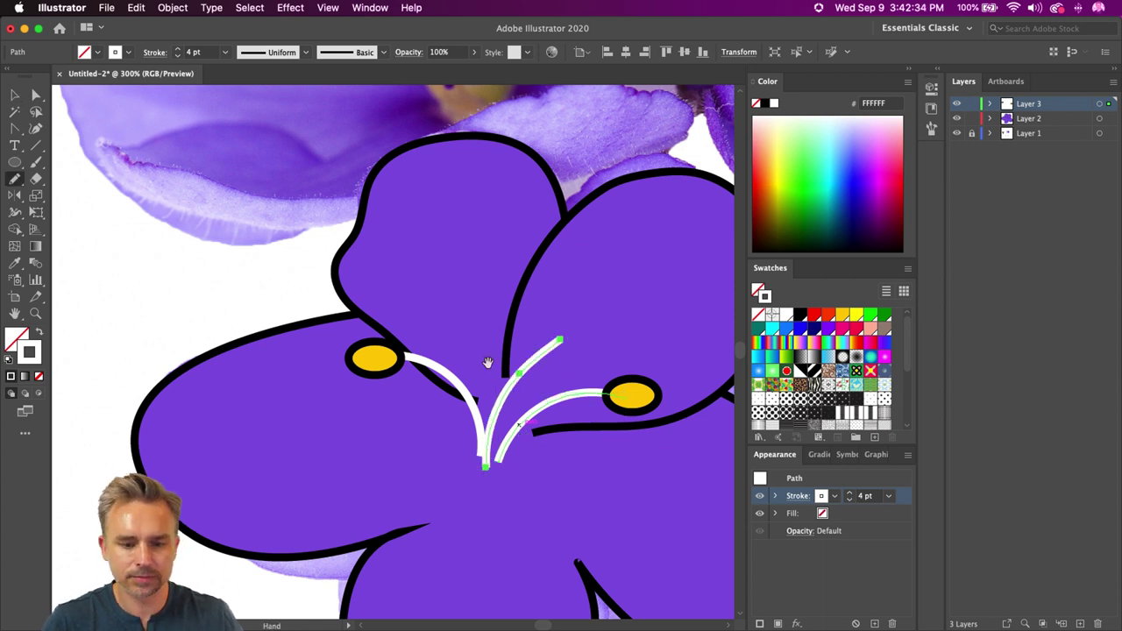
Step: Place another copy of the yellow ellipse at the outer end of the middle white arc
{"action": "left_click_drag", "start_coordinate": [488, 362], "coordinate": [386, 295]}
{"action": "key", "text": "a"}
{"action": "left_click", "coordinate": [541, 338]}
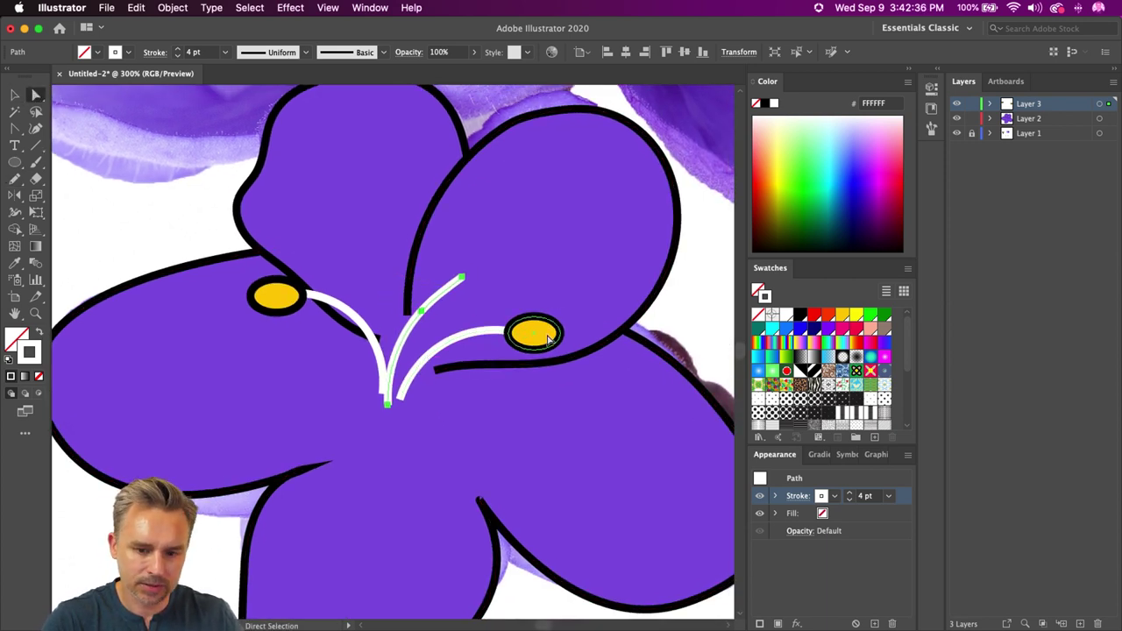
{"action": "left_click_drag", "start_coordinate": [544, 338], "coordinate": [458, 241]}
{"action": "key", "text": "super+z"}
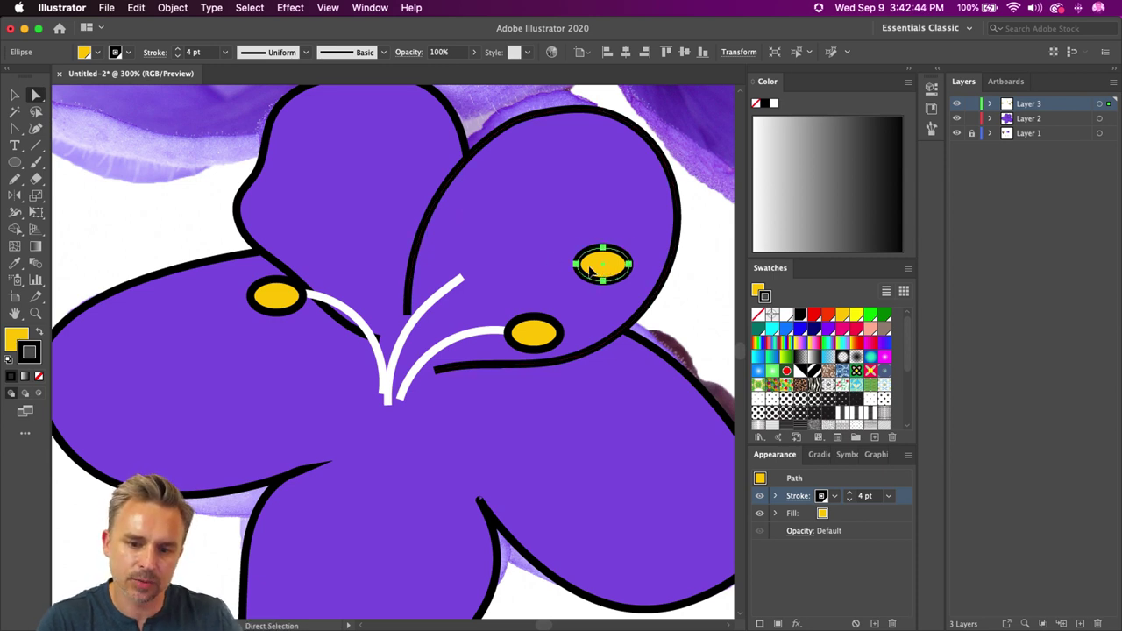
{"action": "left_click_drag", "start_coordinate": [591, 271], "coordinate": [462, 253]}
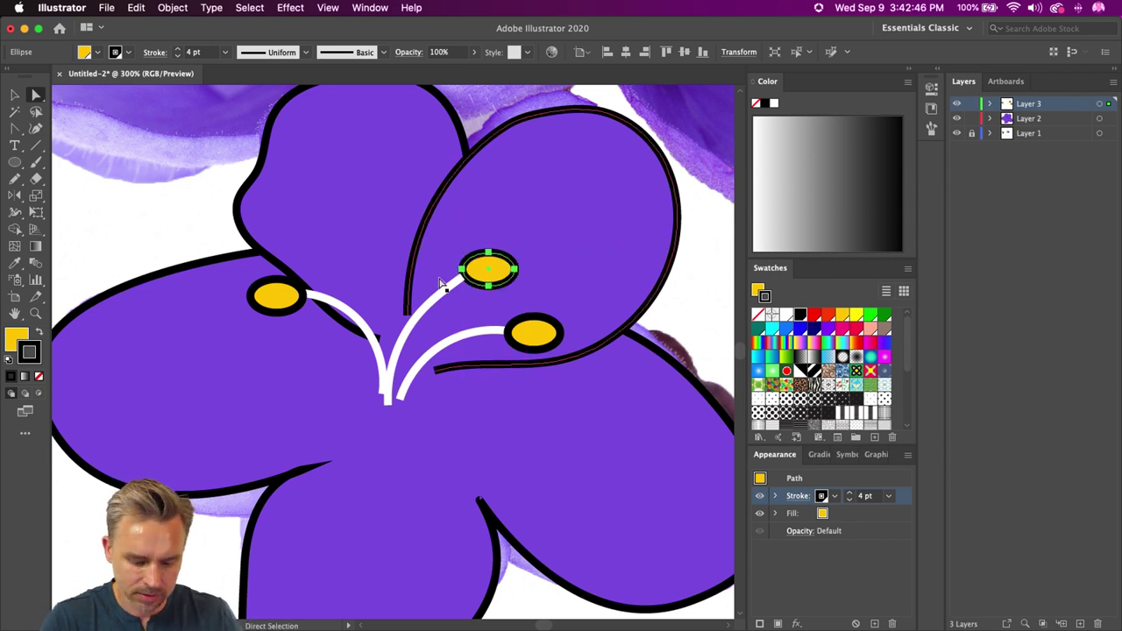
Step: Rotate the middle ellipse counterclockwise to follow its arc's direction and nudge it onto the arc's end
{"action": "key", "text": "v"}
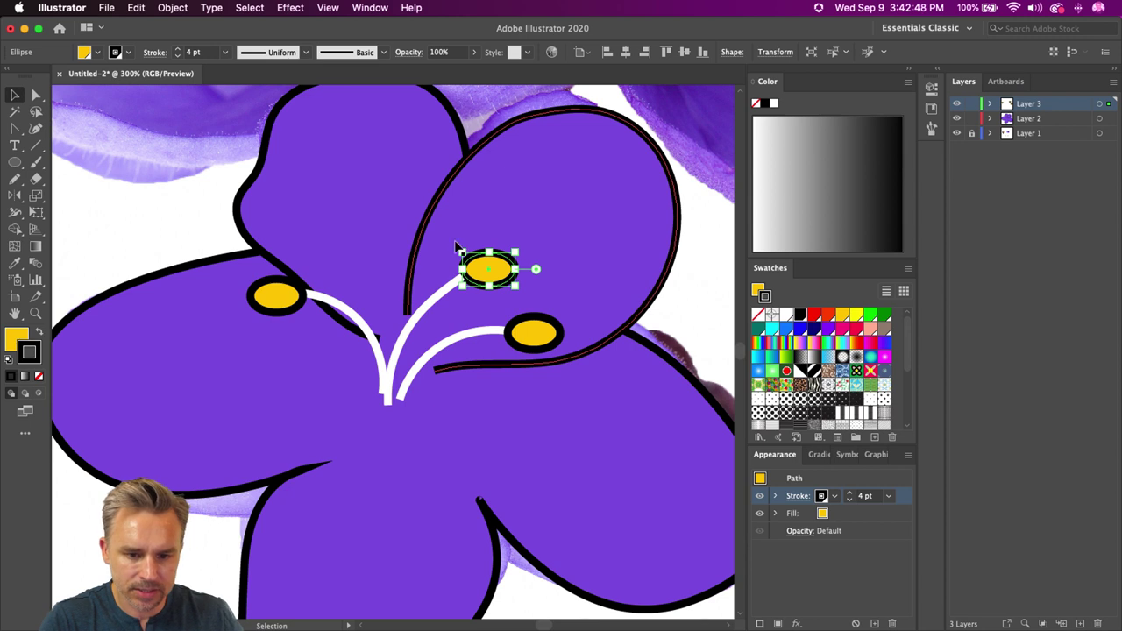
{"action": "left_click_drag", "start_coordinate": [457, 244], "coordinate": [451, 268]}
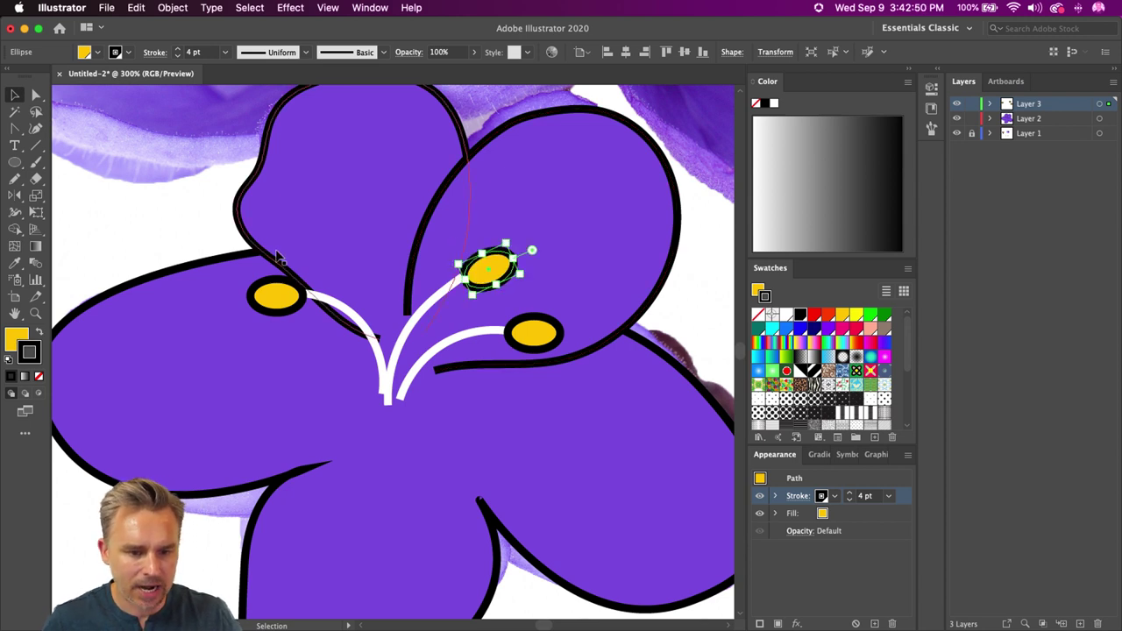
{"action": "key", "text": "Left"}
{"action": "key", "text": "Left"}
{"action": "key", "text": "Down"}
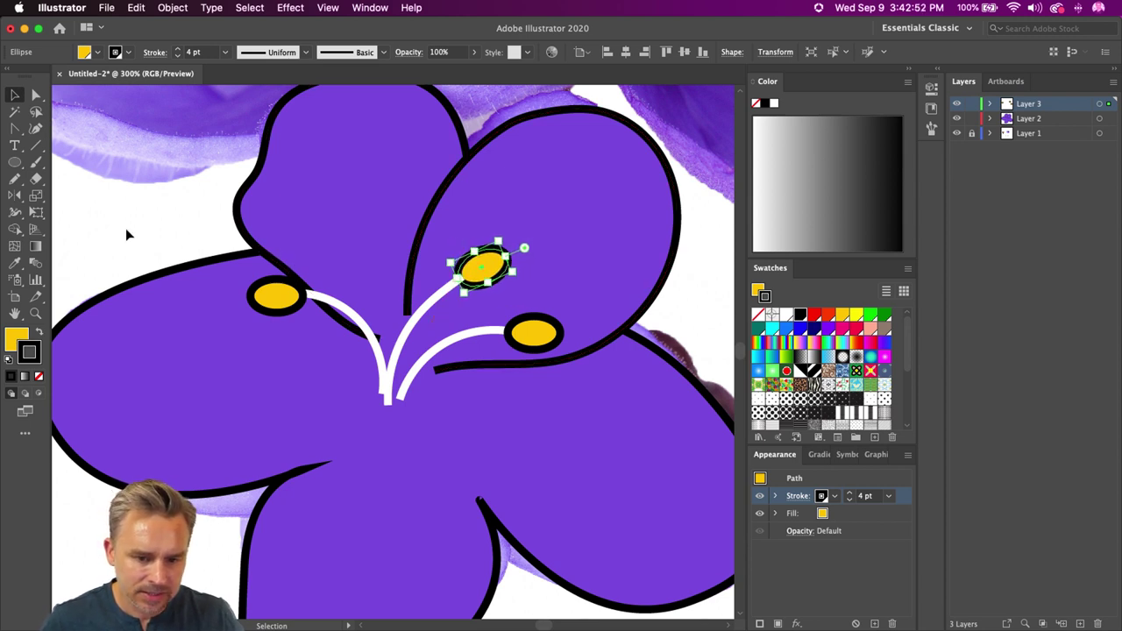
Step: Examine up close the white arcs and yellow ellipses around the flower's center
{"action": "left_click", "coordinate": [36, 95]}
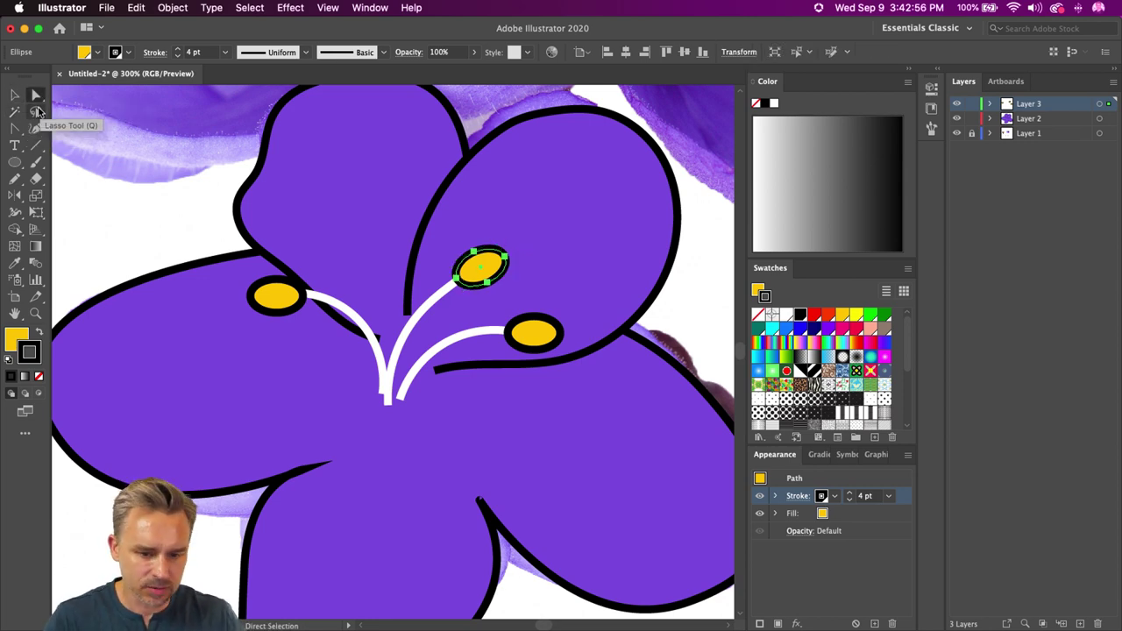
{"action": "key", "text": "super+equal"}
{"action": "key", "text": "super+equal"}
{"action": "key", "text": "super+equal"}
{"action": "scroll", "coordinate": [393, 185], "scroll_direction": "down", "scroll_amount": 5}
{"action": "scroll", "coordinate": [371, 271], "scroll_direction": "up", "scroll_amount": 2}
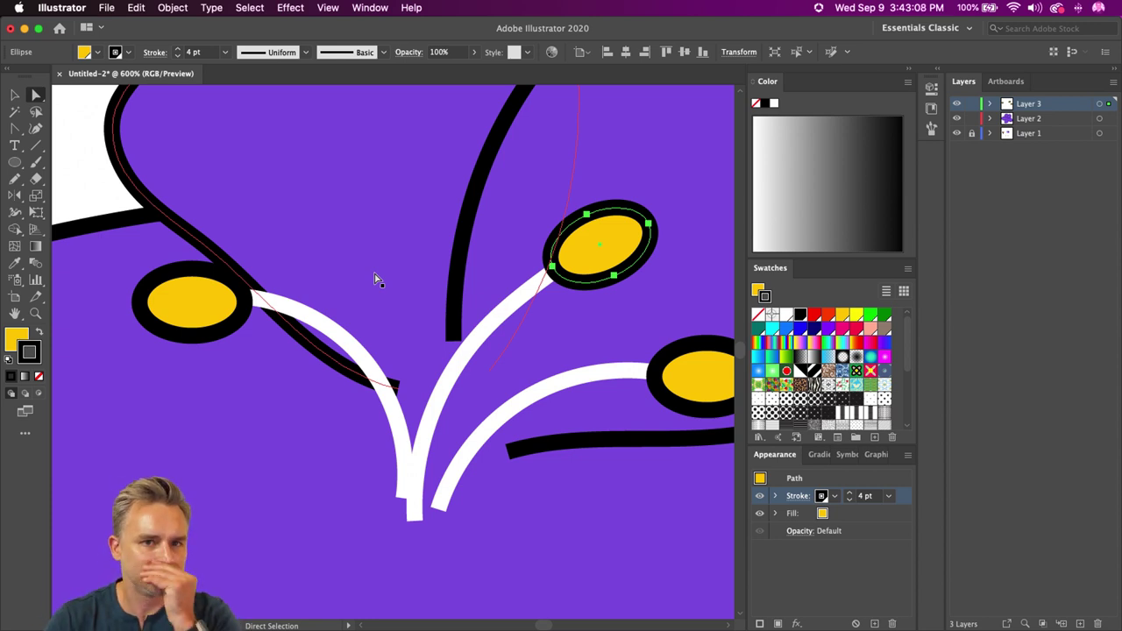
{"action": "left_click", "coordinate": [302, 314]}
{"action": "mouse_move", "coordinate": [271, 326]}
{"action": "left_mouse_down"}
{"action": "mouse_move", "coordinate": [337, 275]}
{"action": "mouse_move", "coordinate": [391, 268]}
{"action": "mouse_move", "coordinate": [286, 321]}
{"action": "left_mouse_up"}
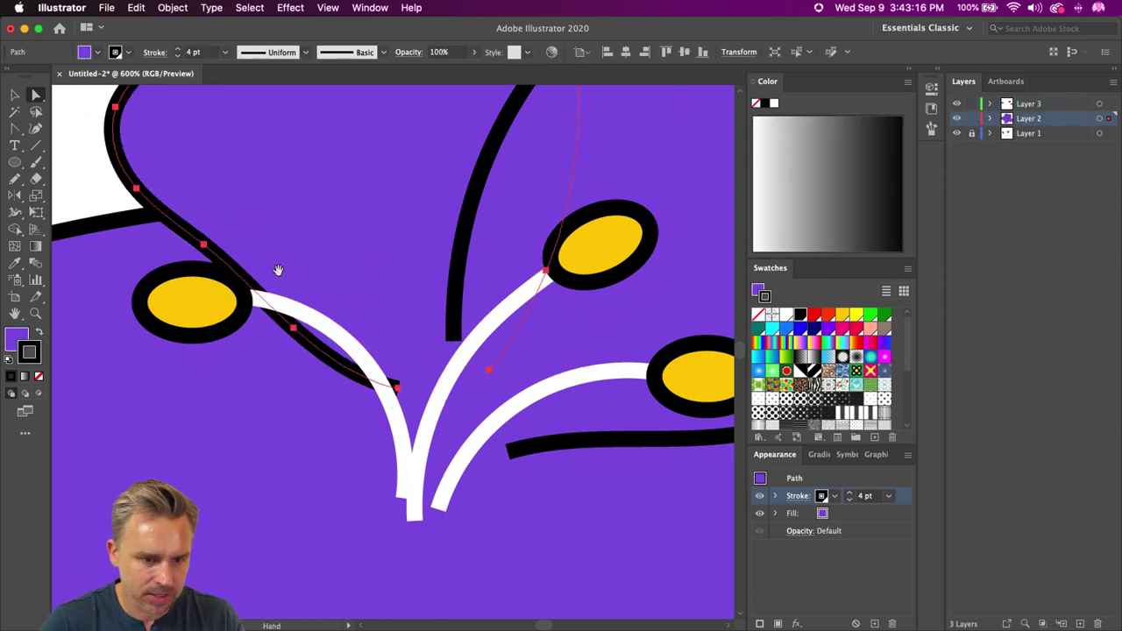
{"action": "left_click_drag", "start_coordinate": [278, 270], "coordinate": [355, 237]}
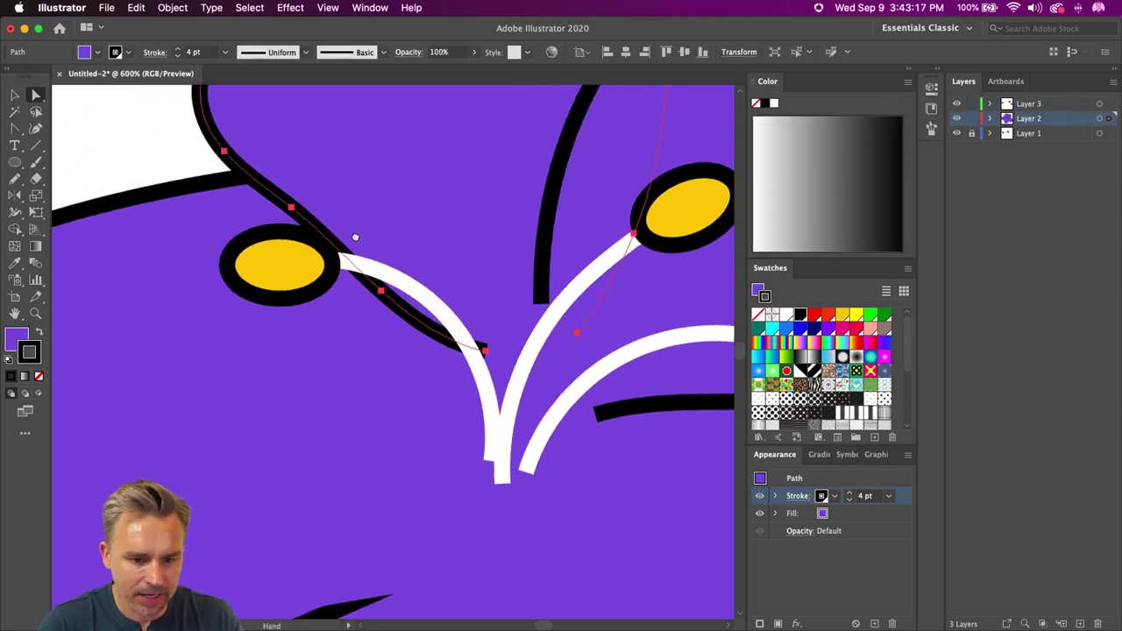
Step: Apply the triangular width profile to the left white arc's stroke, narrowing from the flower's center toward the ellipse
{"action": "left_click", "coordinate": [413, 287]}
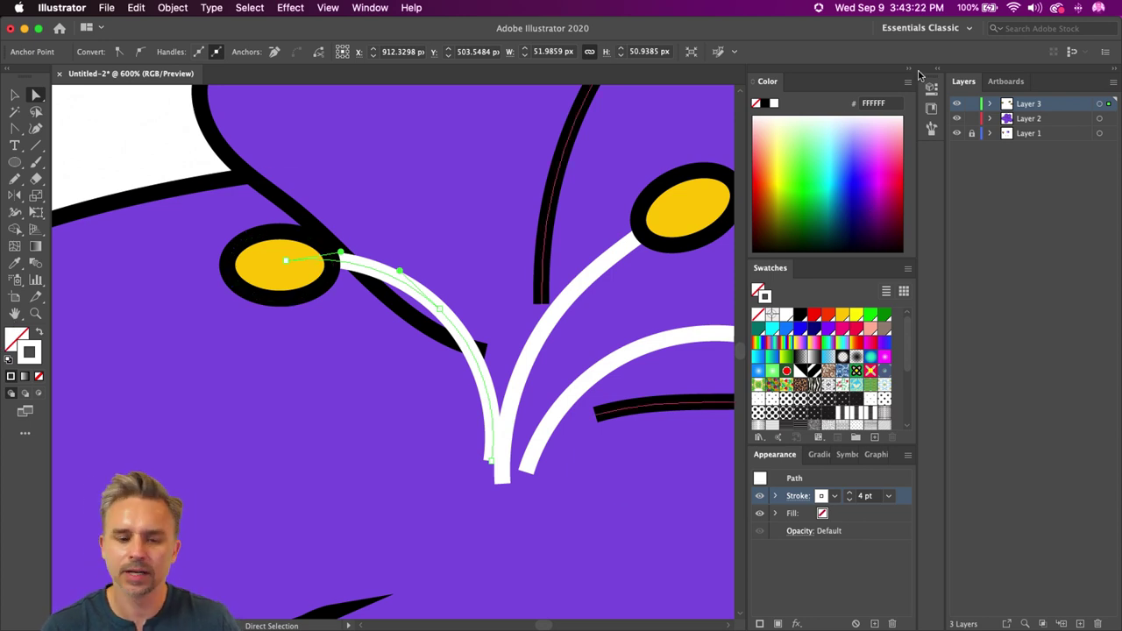
{"action": "left_click", "coordinate": [14, 95]}
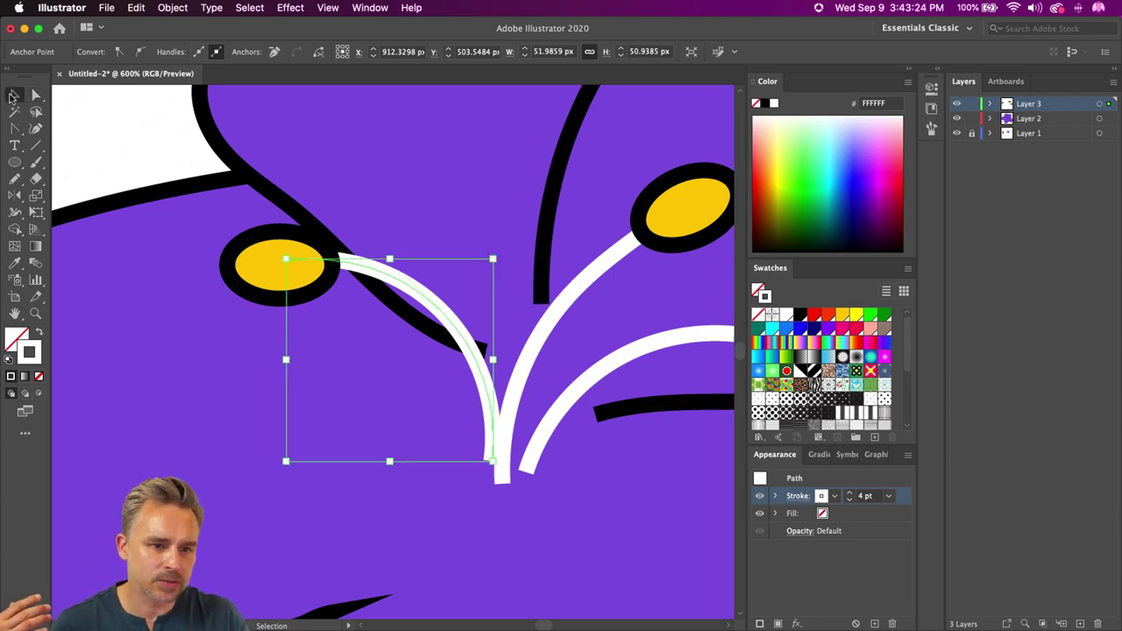
{"action": "left_click", "coordinate": [385, 267]}
{"action": "left_click", "coordinate": [289, 257]}
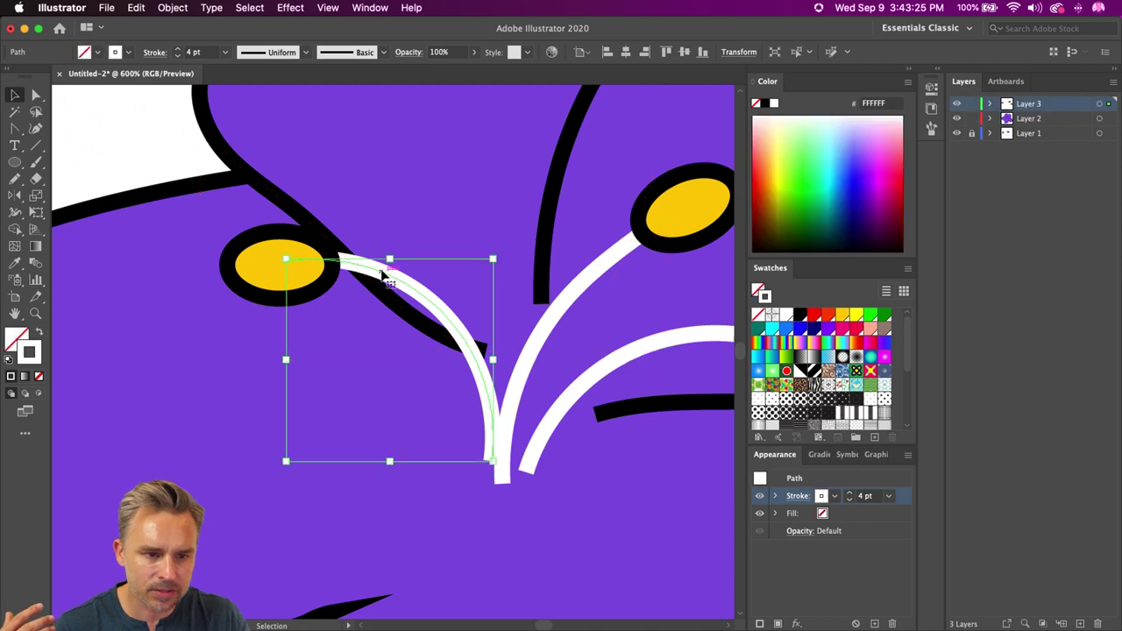
{"action": "left_click", "coordinate": [307, 53]}
{"action": "left_click", "coordinate": [233, 101]}
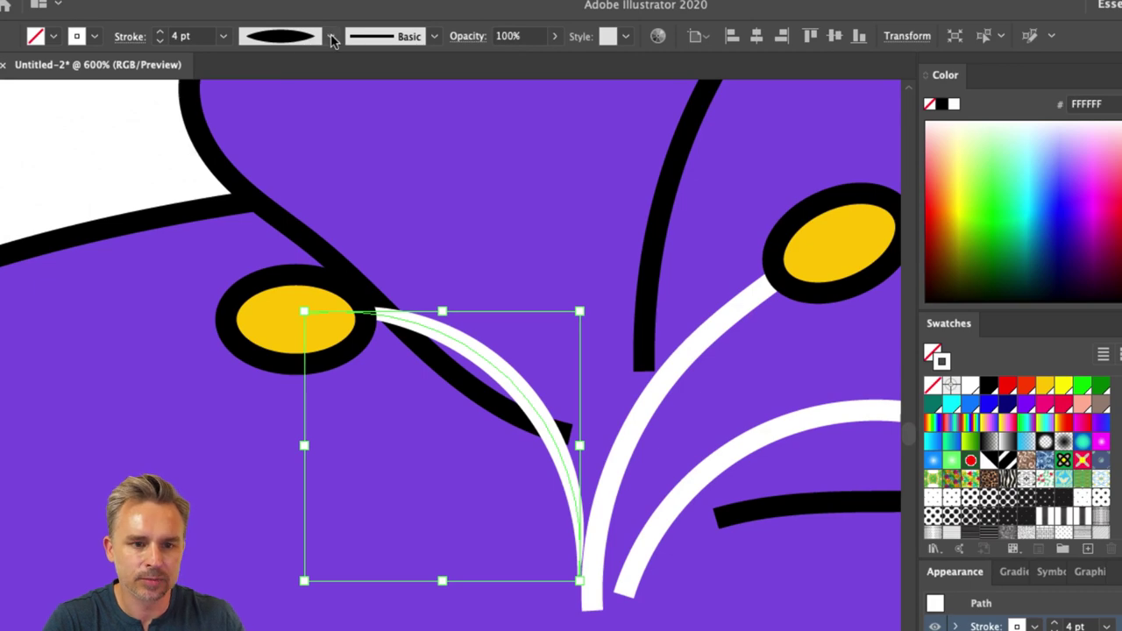
{"action": "left_click", "coordinate": [305, 52]}
{"action": "left_click", "coordinate": [252, 66]}
{"action": "left_click", "coordinate": [329, 40]}
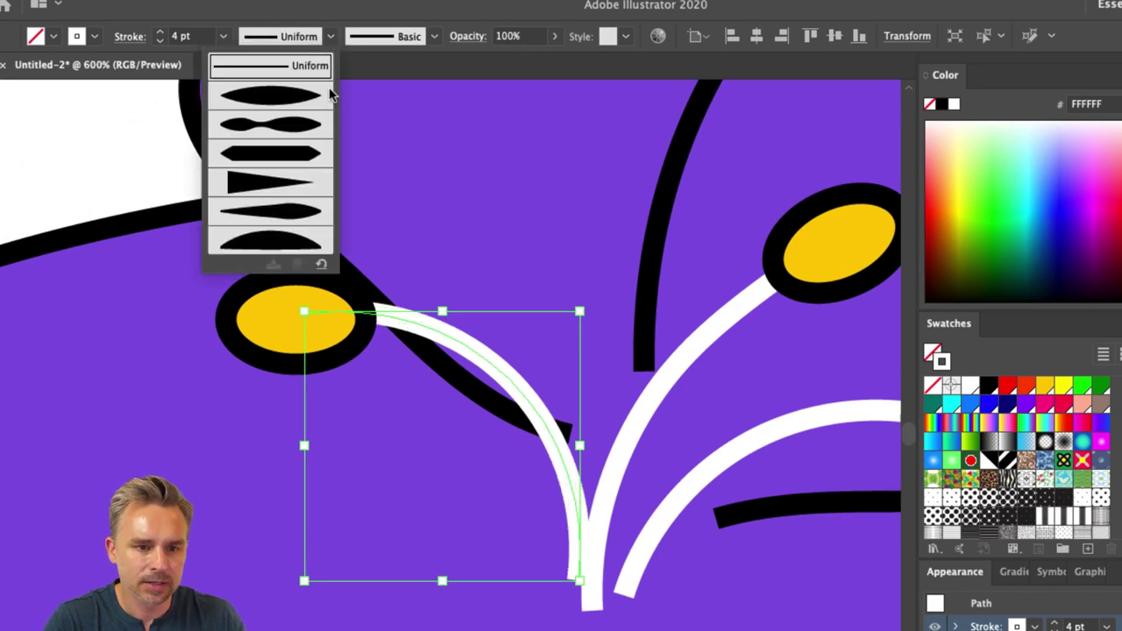
{"action": "left_click", "coordinate": [218, 186]}
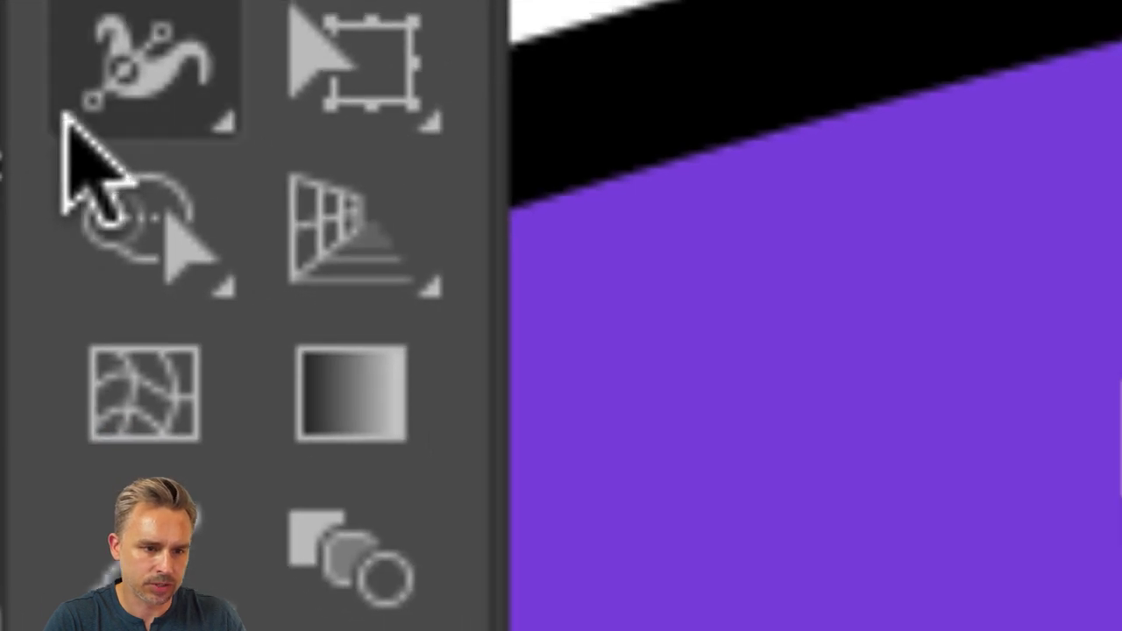
Step: Use the Width tool to widen the left and middle arcs at the flower's center and taper the middle arc toward its ellipse
{"action": "left_click", "coordinate": [118, 83]}
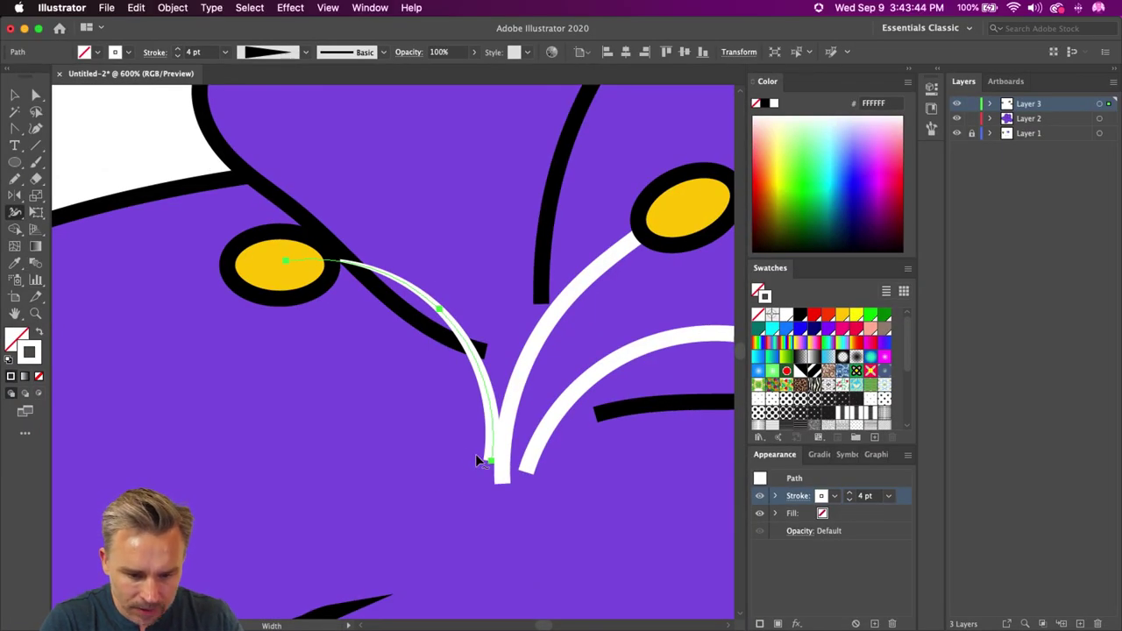
{"action": "mouse_move", "coordinate": [476, 457]}
{"action": "left_mouse_down"}
{"action": "mouse_move", "coordinate": [464, 458]}
{"action": "mouse_move", "coordinate": [473, 464]}
{"action": "left_mouse_up"}
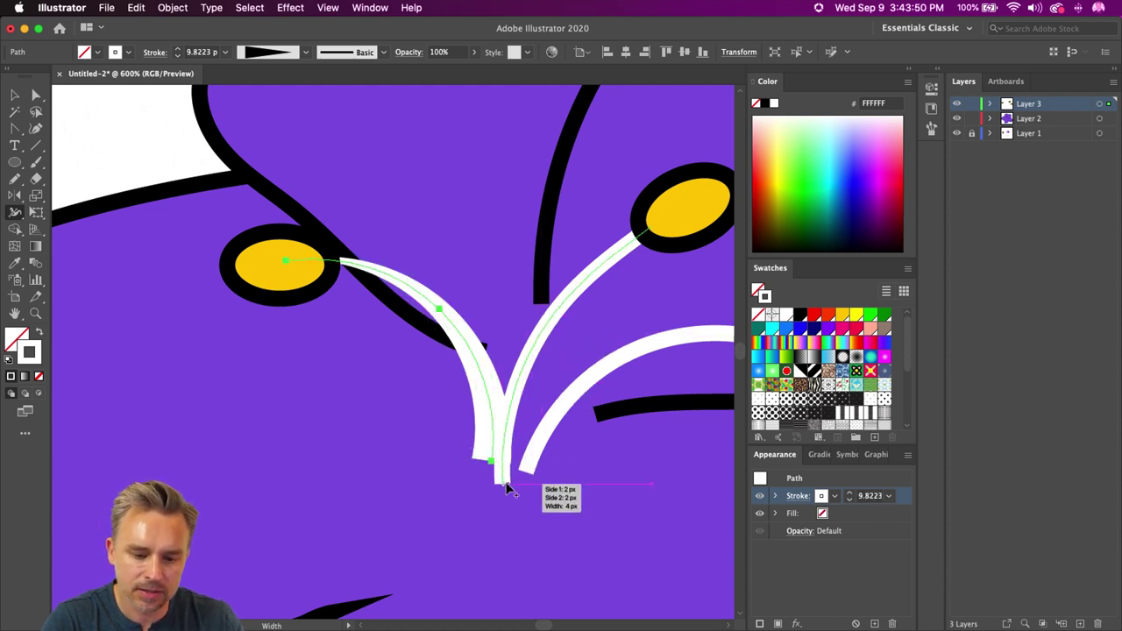
{"action": "mouse_move", "coordinate": [659, 243]}
{"action": "left_mouse_down"}
{"action": "mouse_move", "coordinate": [628, 250]}
{"action": "mouse_move", "coordinate": [656, 233]}
{"action": "left_mouse_up"}
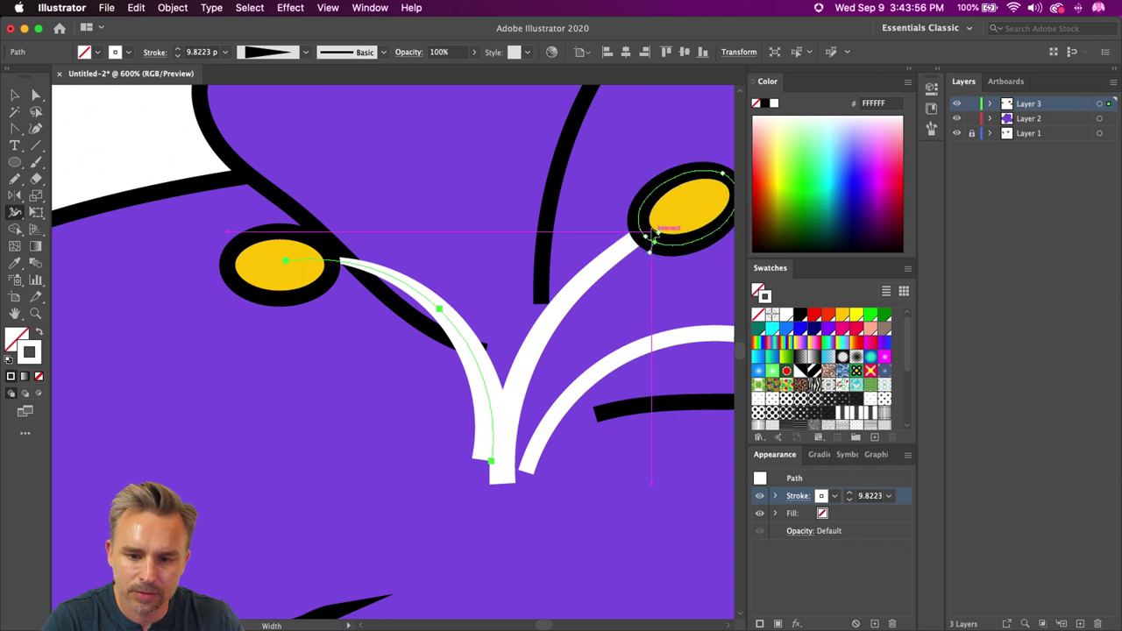
{"action": "key", "text": "v"}
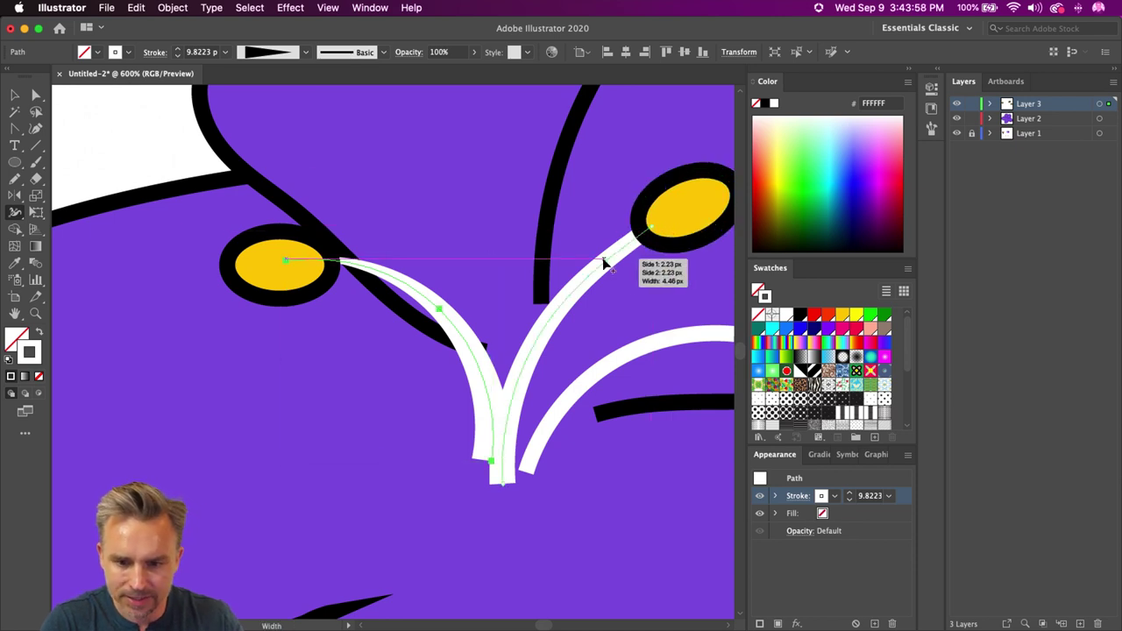
{"action": "left_click_drag", "start_coordinate": [664, 235], "coordinate": [652, 230]}
Step: Widen the right arc at the flower's center and taper its outer end toward the ellipse with the Width tool
{"action": "left_click_drag", "start_coordinate": [525, 471], "coordinate": [538, 479]}
{"action": "scroll", "coordinate": [526, 430], "scroll_direction": "right", "scroll_amount": 5}
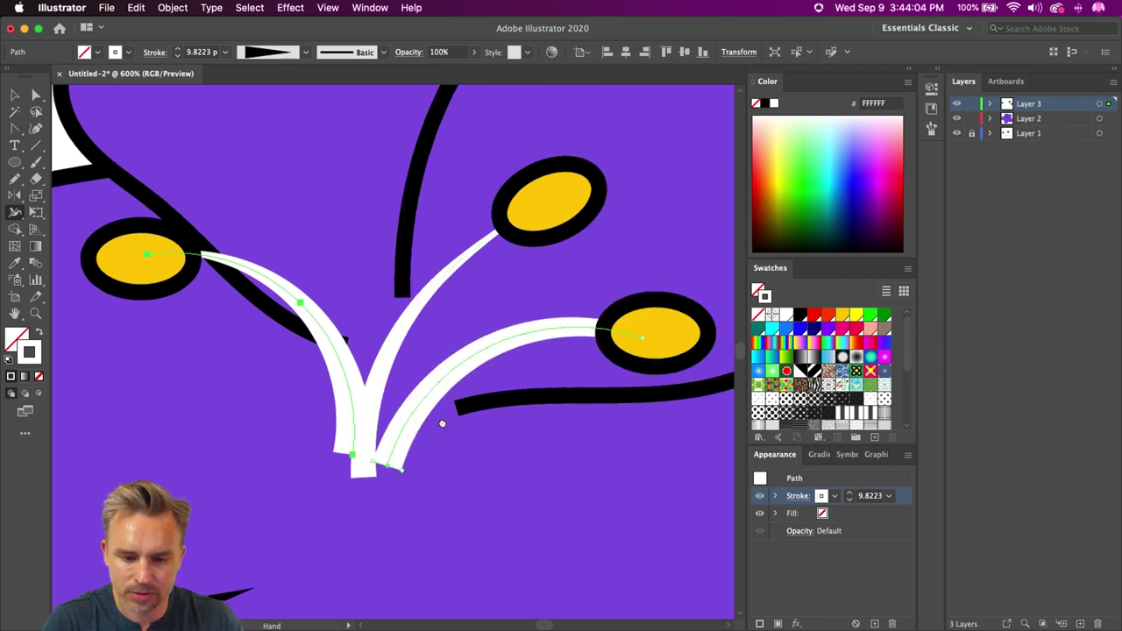
{"action": "left_click_drag", "start_coordinate": [627, 335], "coordinate": [636, 339]}
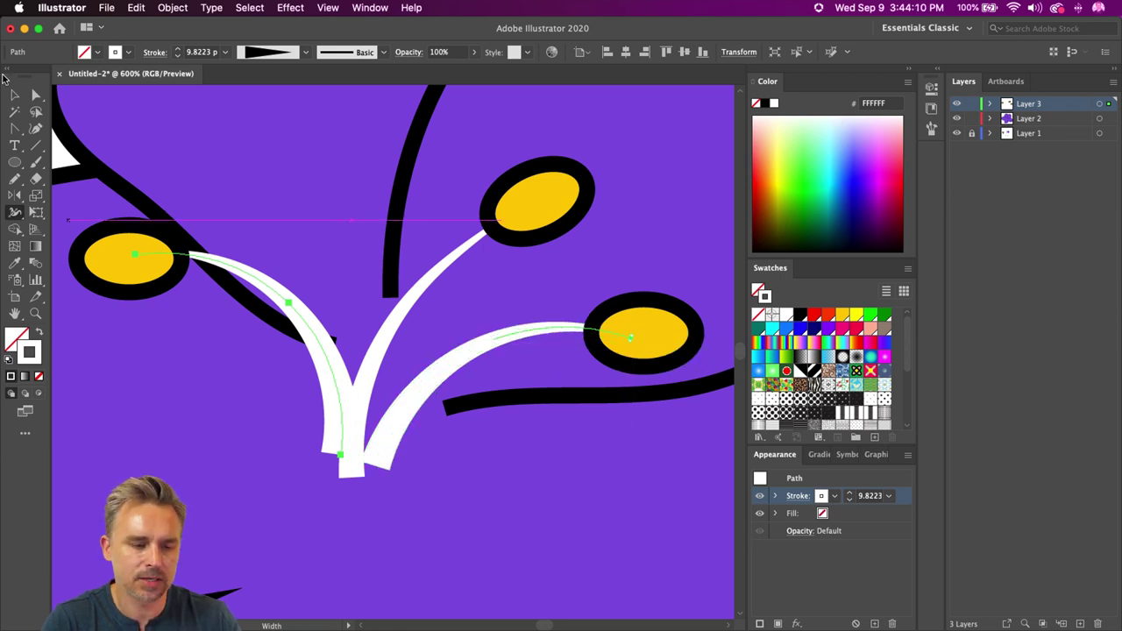
Step: Give the strokes of all three white stamen arcs round caps
{"action": "key", "text": "v"}
{"action": "left_click", "coordinate": [318, 356]}
{"action": "left_click", "coordinate": [374, 365], "text": "shift"}
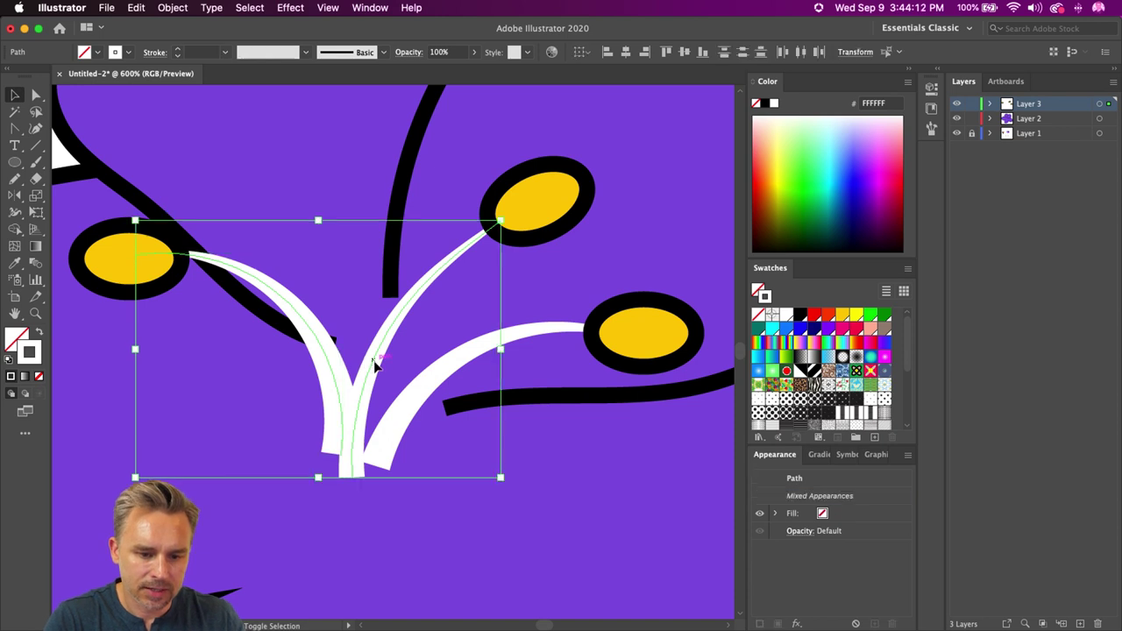
{"action": "left_click", "coordinate": [403, 404], "text": "shift"}
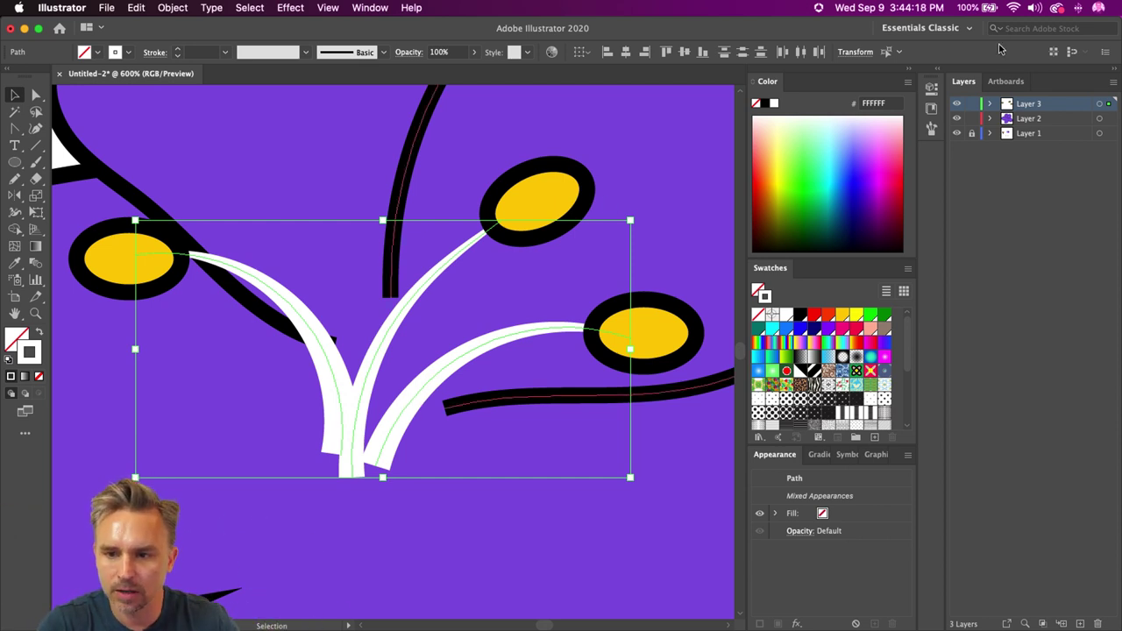
{"action": "left_click", "coordinate": [909, 72]}
{"action": "left_click", "coordinate": [937, 70]}
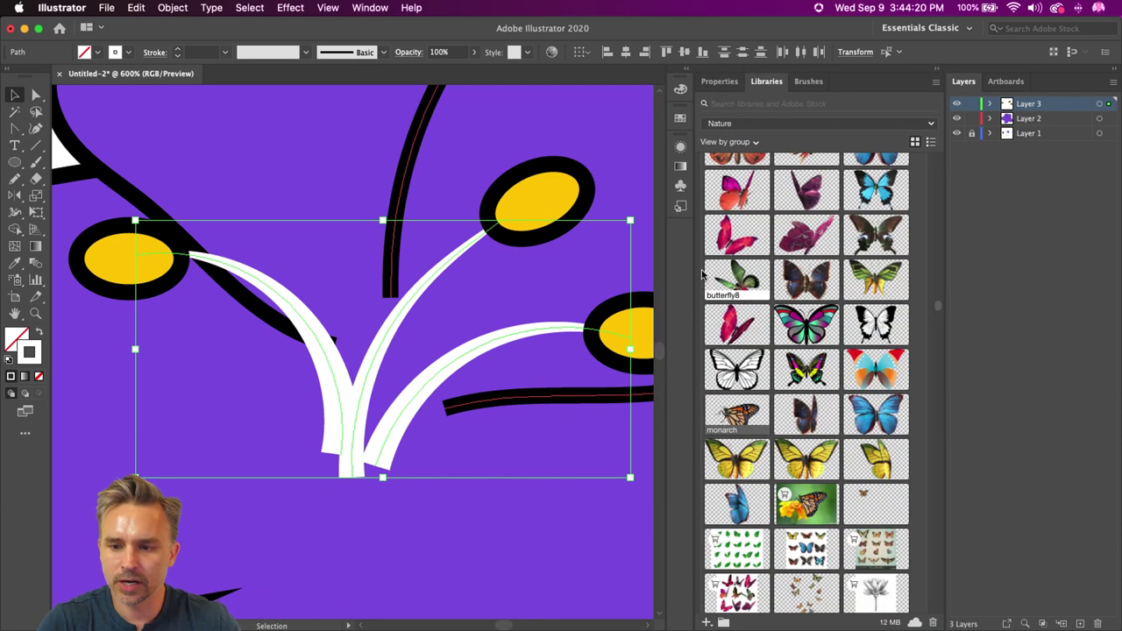
{"action": "left_click", "coordinate": [714, 83]}
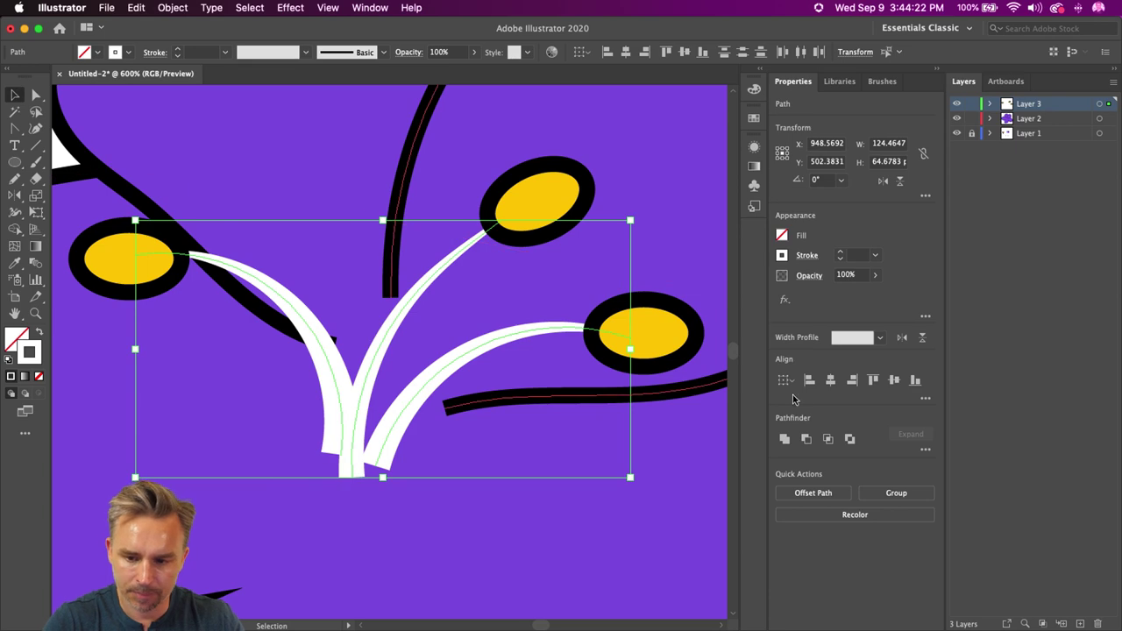
{"action": "left_click", "coordinate": [808, 256]}
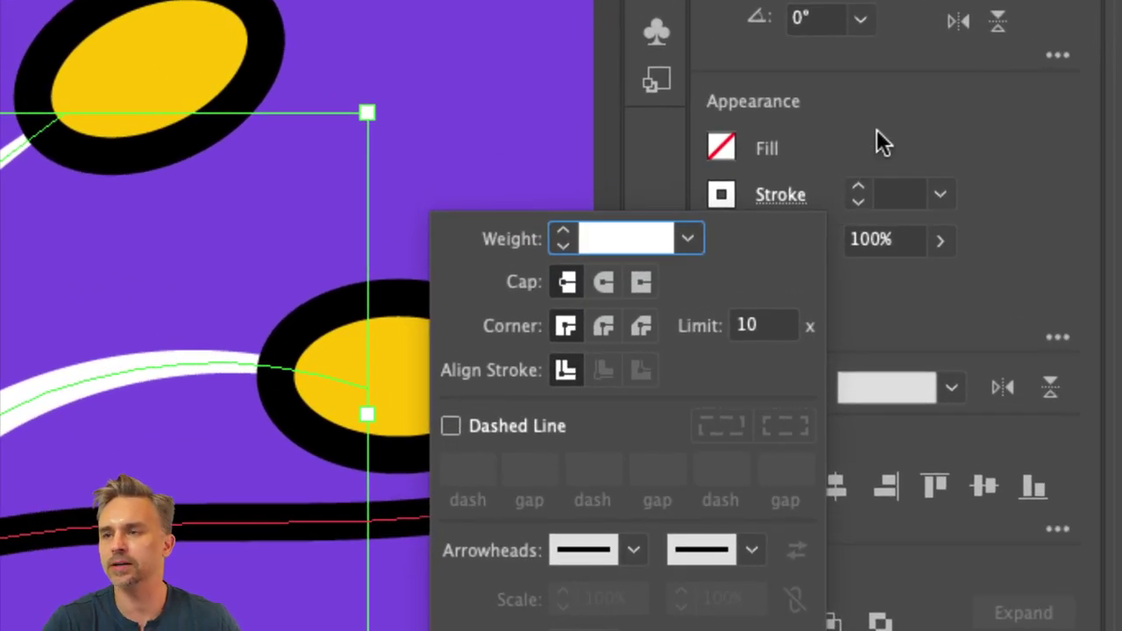
{"action": "left_click", "coordinate": [877, 131]}
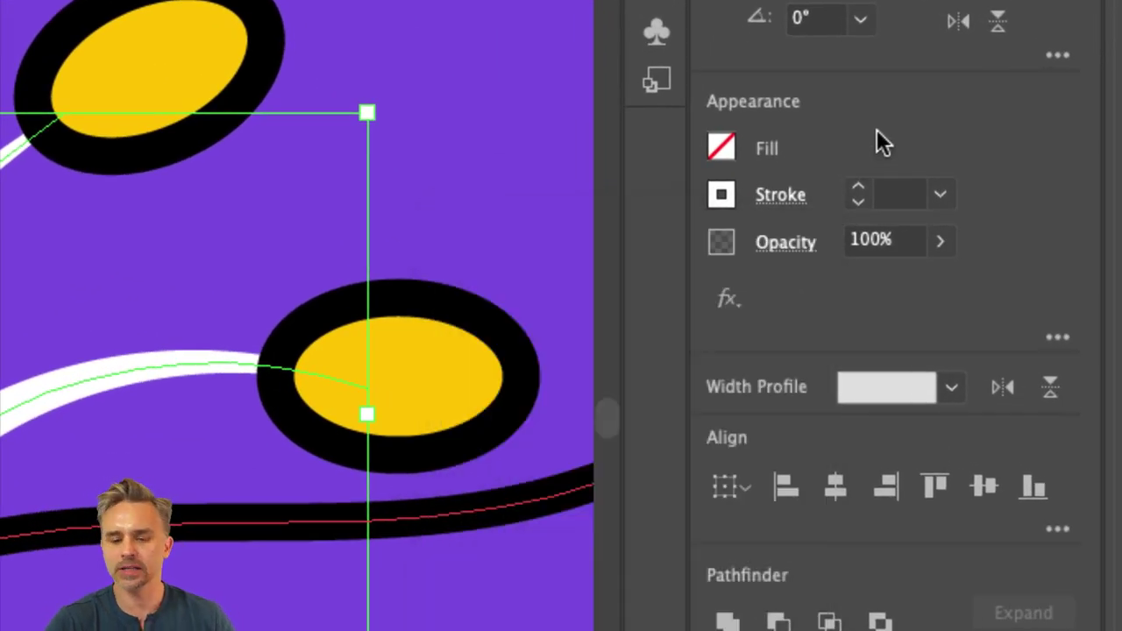
{"action": "left_click", "coordinate": [767, 198]}
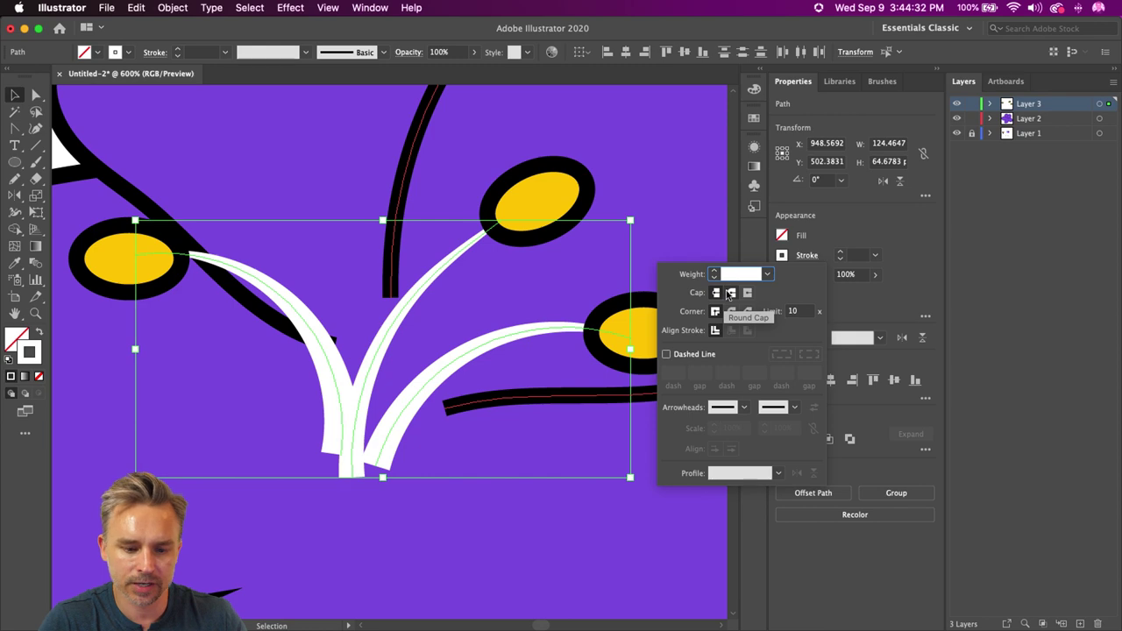
{"action": "left_click", "coordinate": [729, 293]}
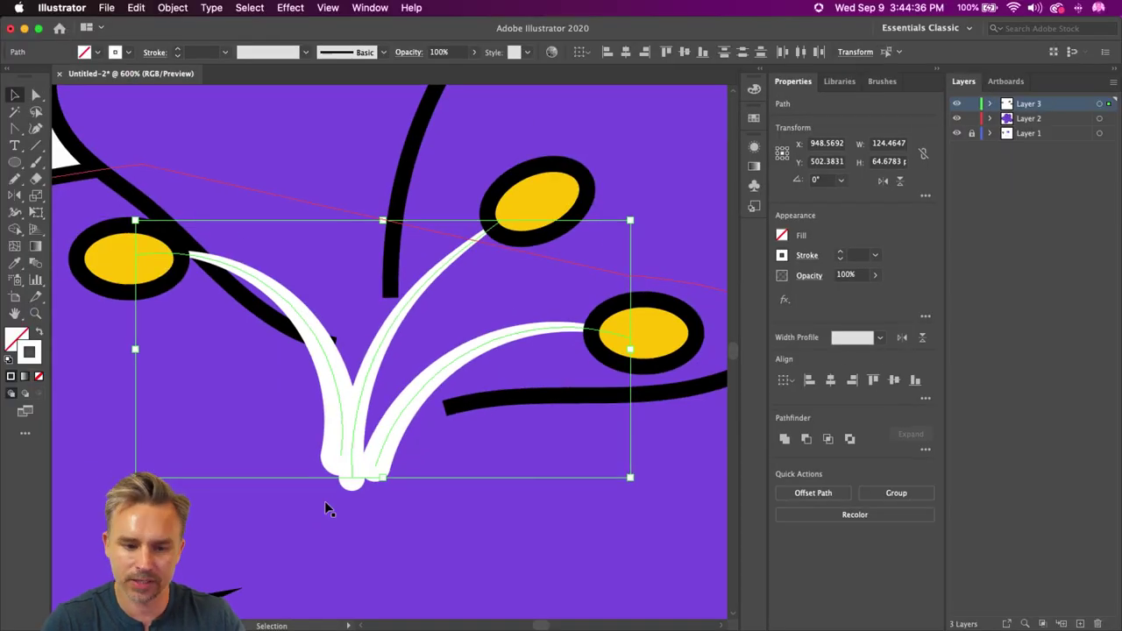
{"action": "key", "text": "a"}
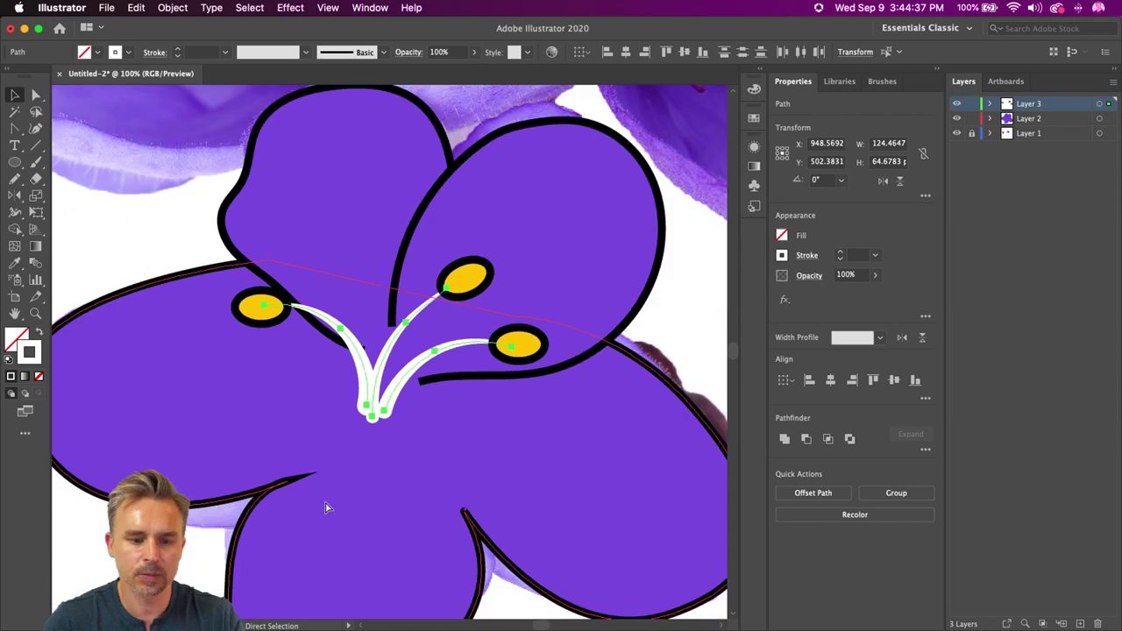
{"action": "key", "text": "super+1"}
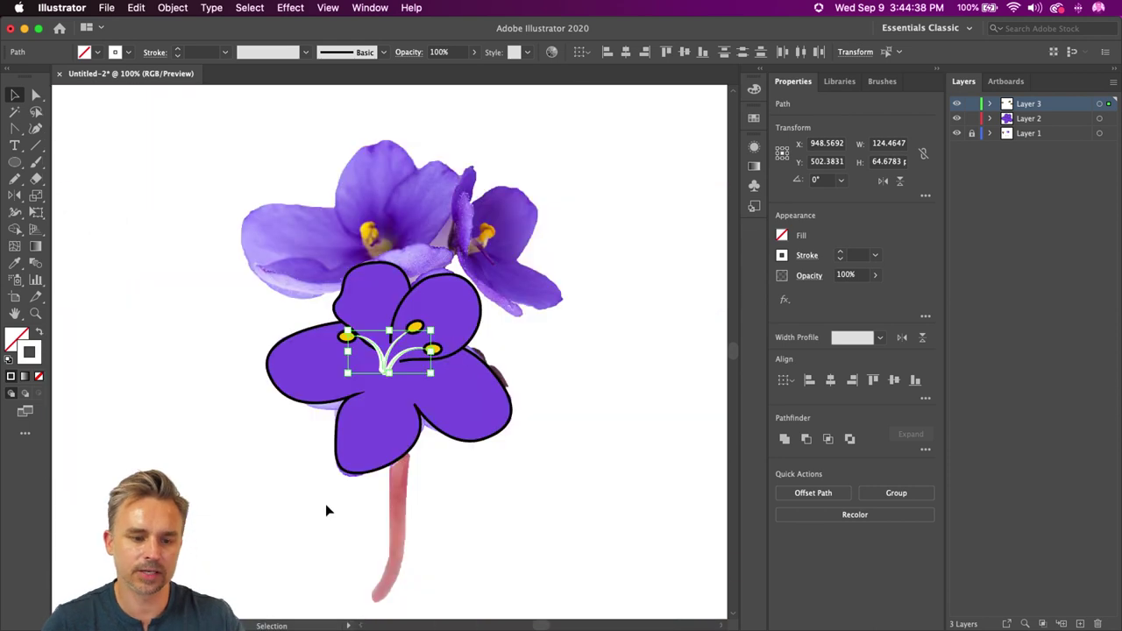
{"action": "left_click", "coordinate": [146, 346]}
Step: Sample the petals' 4 pt black stroke with the Eyedropper and draw a curved vein along the middle of the lower-right petal with the Pencil tool
{"action": "key", "text": "space"}
{"action": "left_click_drag", "start_coordinate": [185, 327], "coordinate": [191, 312]}
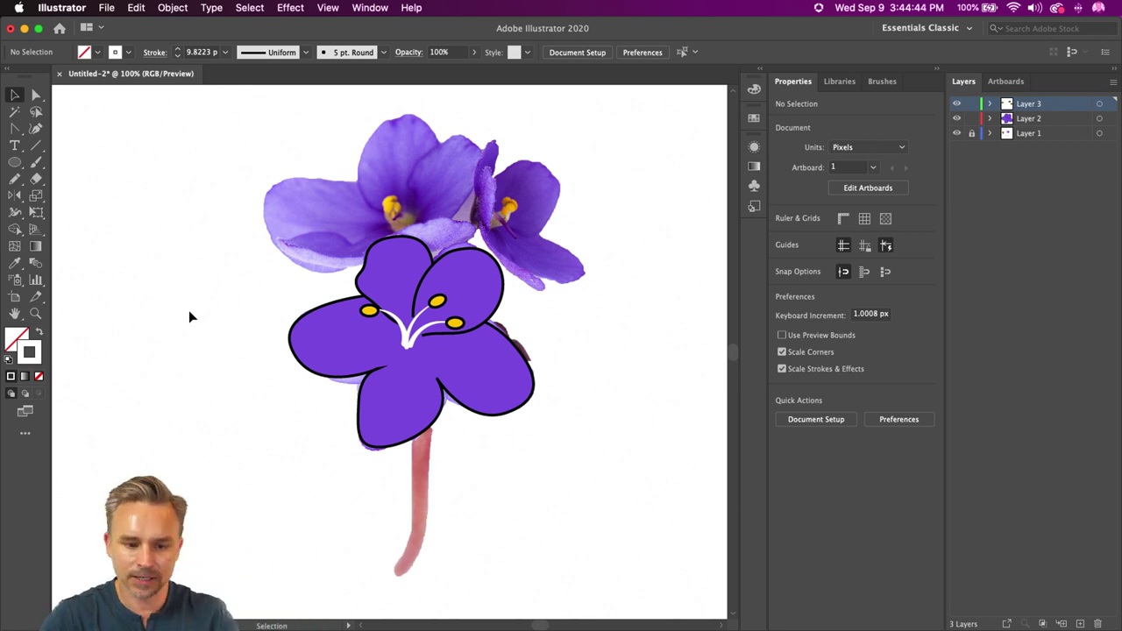
{"action": "key", "text": "super+equal"}
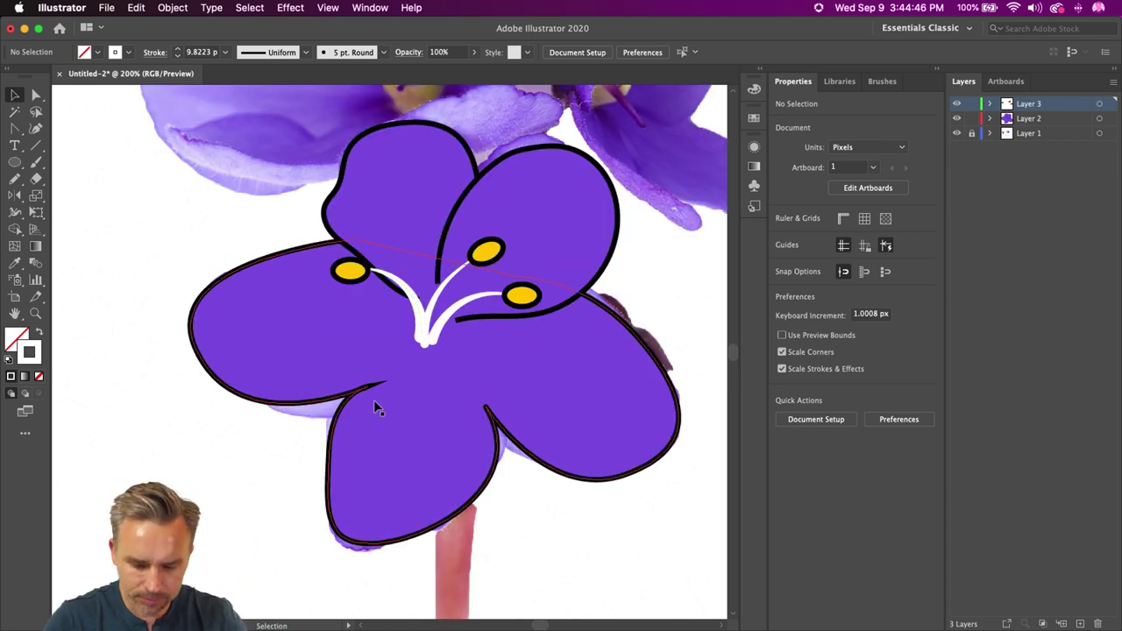
{"action": "key", "text": "n"}
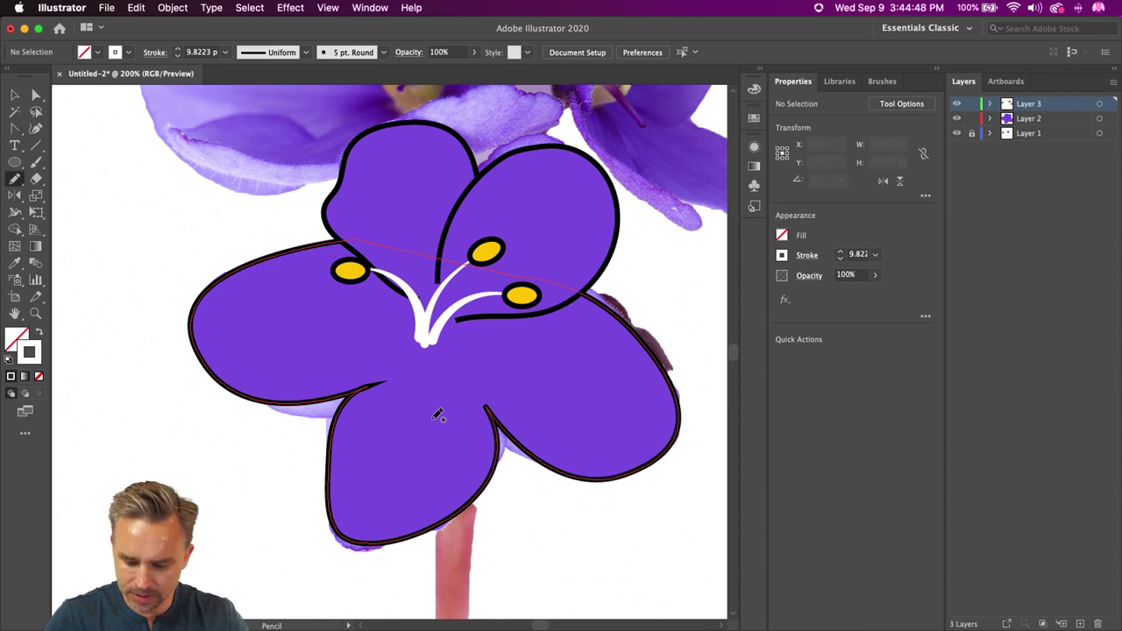
{"action": "key", "text": "i"}
{"action": "left_click", "coordinate": [283, 306]}
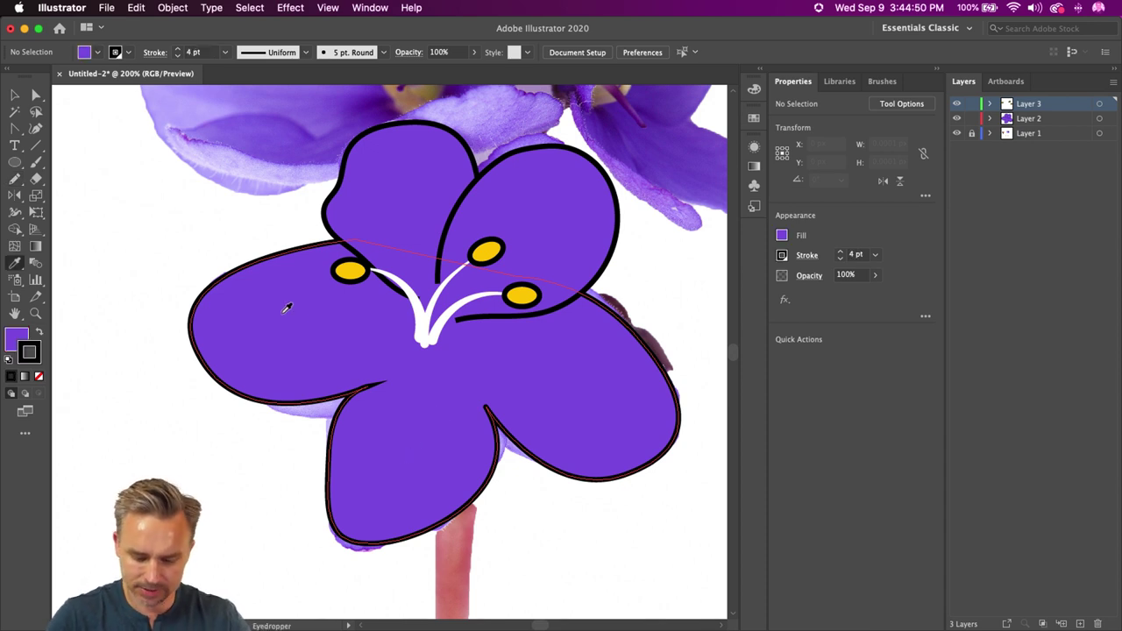
{"action": "key", "text": "n"}
{"action": "mouse_move", "coordinate": [479, 348]}
{"action": "left_mouse_down"}
{"action": "mouse_move", "coordinate": [515, 362]}
{"action": "mouse_move", "coordinate": [587, 447]}
{"action": "mouse_move", "coordinate": [659, 366]}
{"action": "left_mouse_up"}
Step: Try further pencil veins with a uniform 4 pt stroke on the lower-right and bottom petals, and undo them
{"action": "key", "text": "v"}
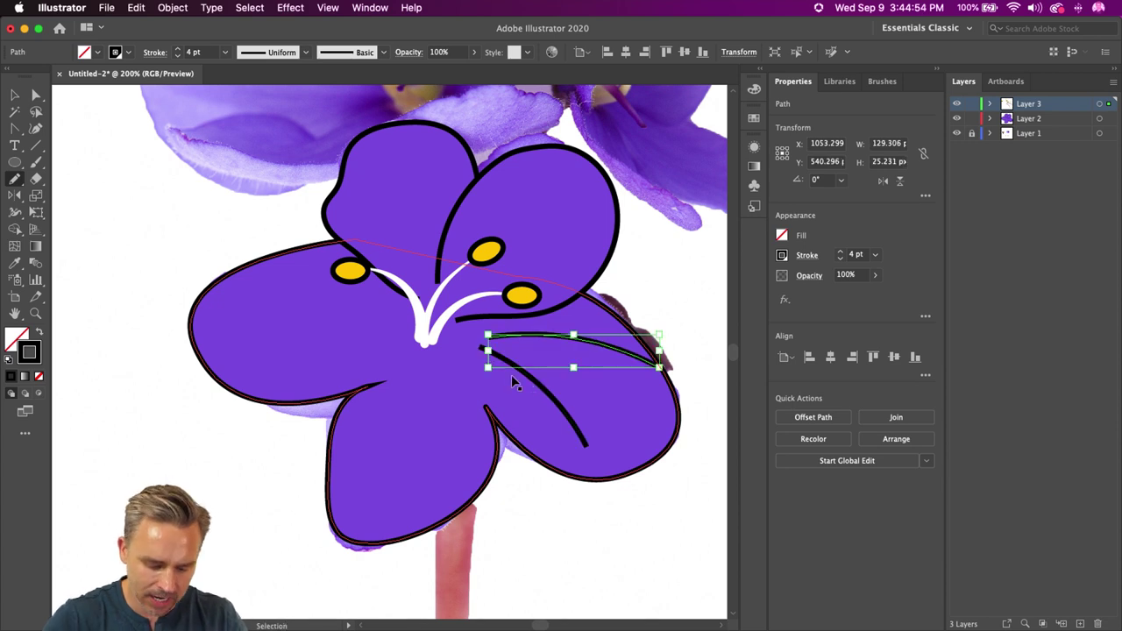
{"action": "key", "text": "ctrl+z"}
{"action": "key", "text": "n"}
{"action": "left_click_drag", "start_coordinate": [489, 330], "coordinate": [610, 366]}
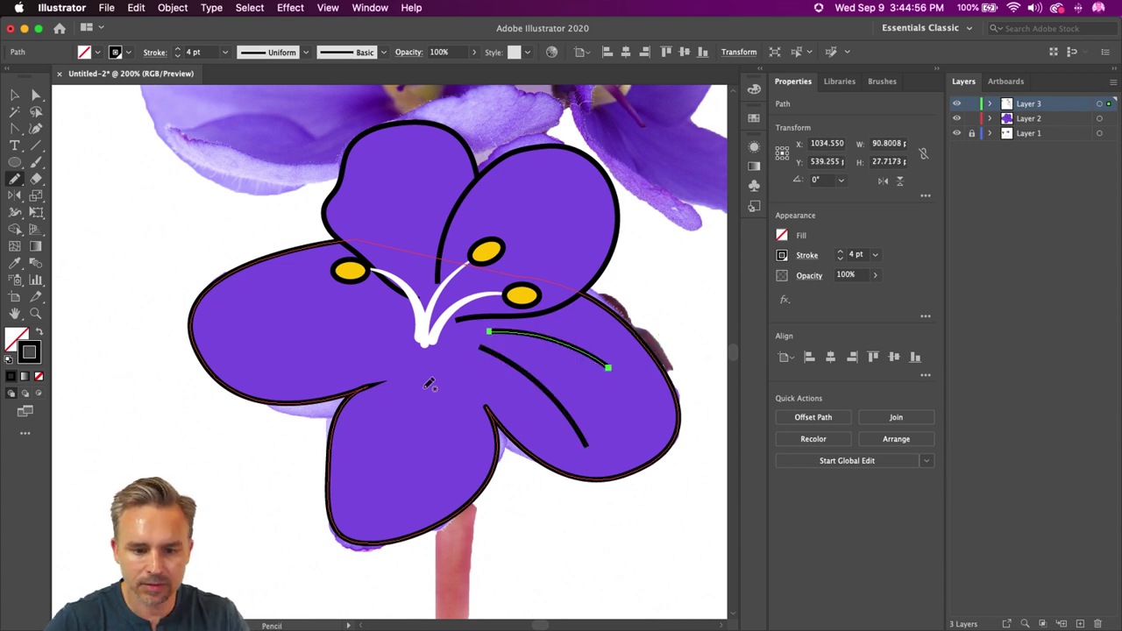
{"action": "left_click_drag", "start_coordinate": [445, 383], "coordinate": [411, 509]}
{"action": "left_click_drag", "start_coordinate": [418, 383], "coordinate": [366, 449]}
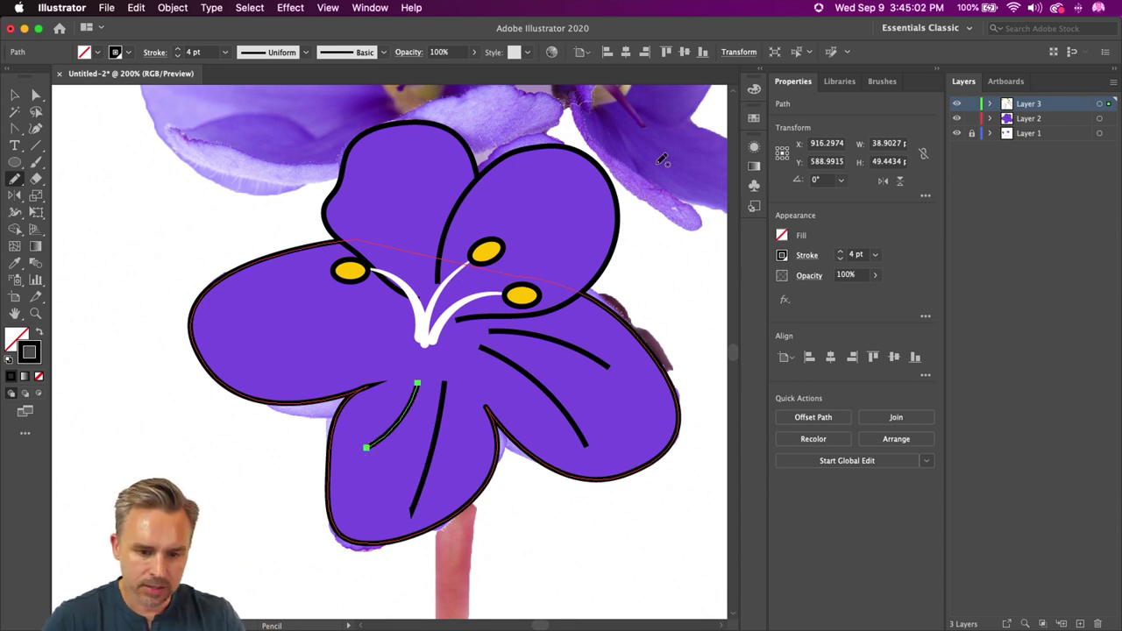
{"action": "key", "text": "ctrl+z"}
{"action": "key", "text": "ctrl+z"}
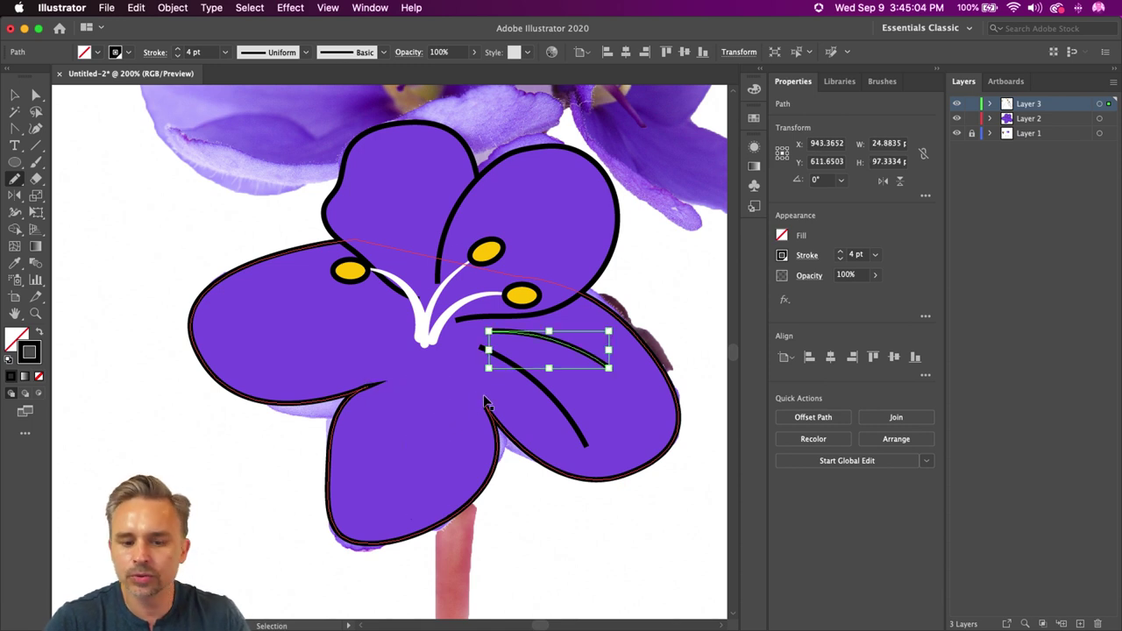
{"action": "key", "text": "ctrl+z"}
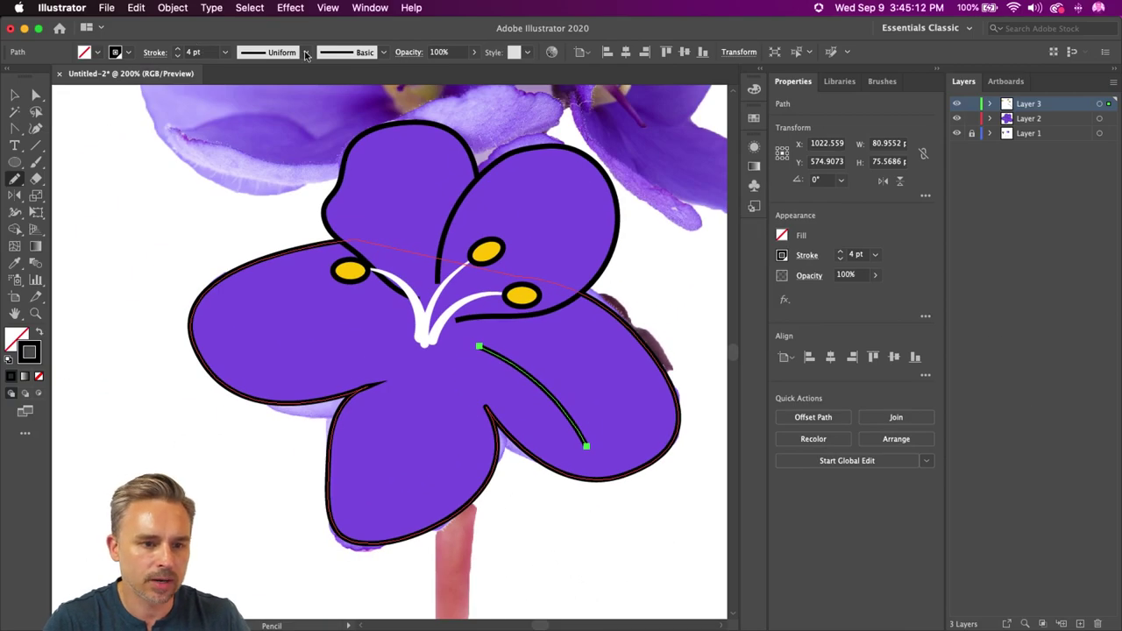
Step: Apply Width Profile 1 to the lower-right petal's vein and check the New Art Has Basic Appearance option for the Appearance settings
{"action": "left_click", "coordinate": [306, 54]}
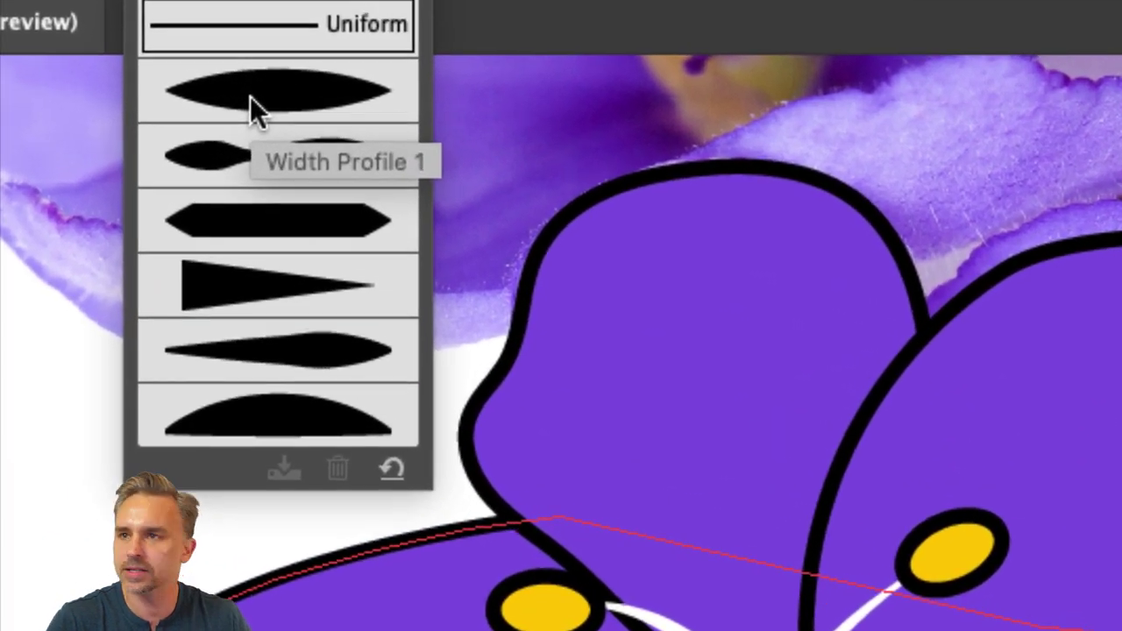
{"action": "left_click", "coordinate": [250, 97]}
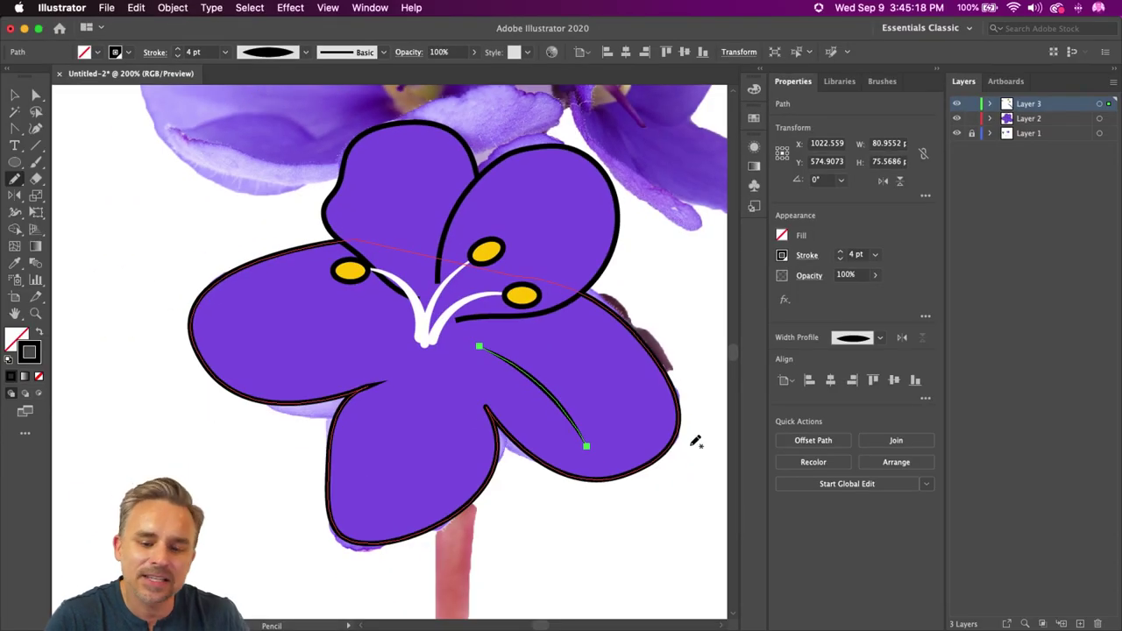
{"action": "left_click", "coordinate": [758, 73]}
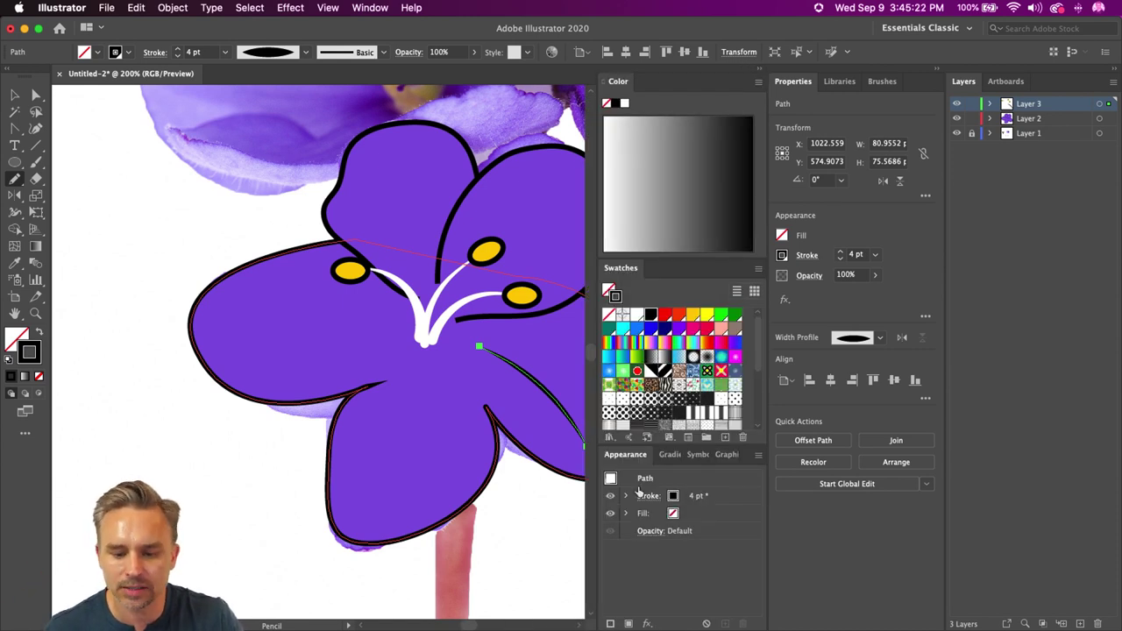
{"action": "left_click", "coordinate": [756, 454]}
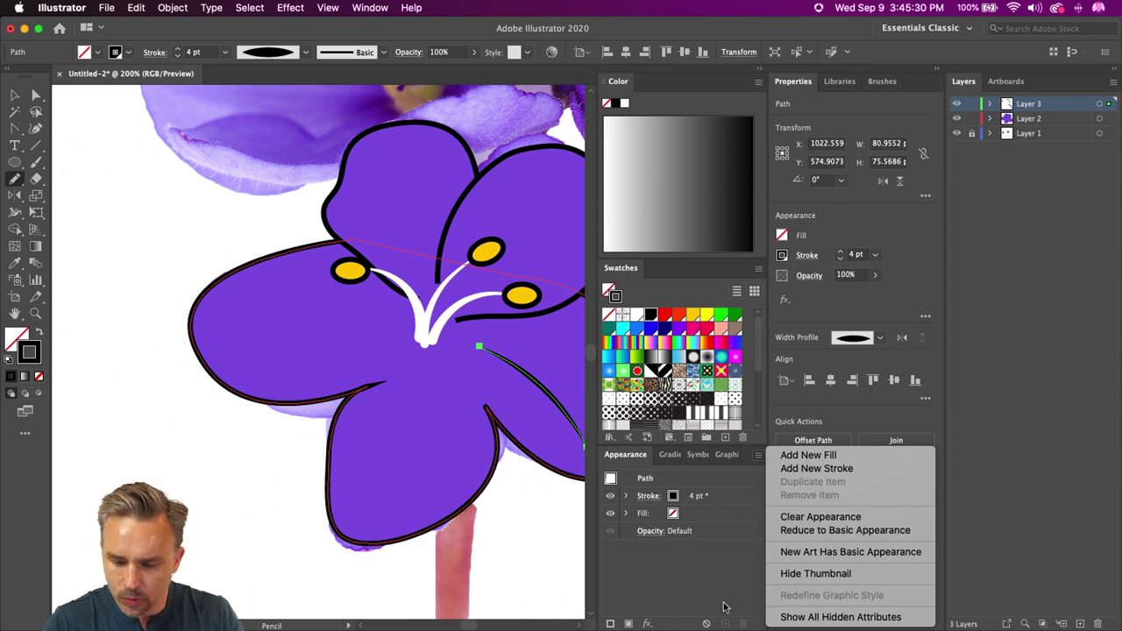
{"action": "left_click", "coordinate": [659, 498]}
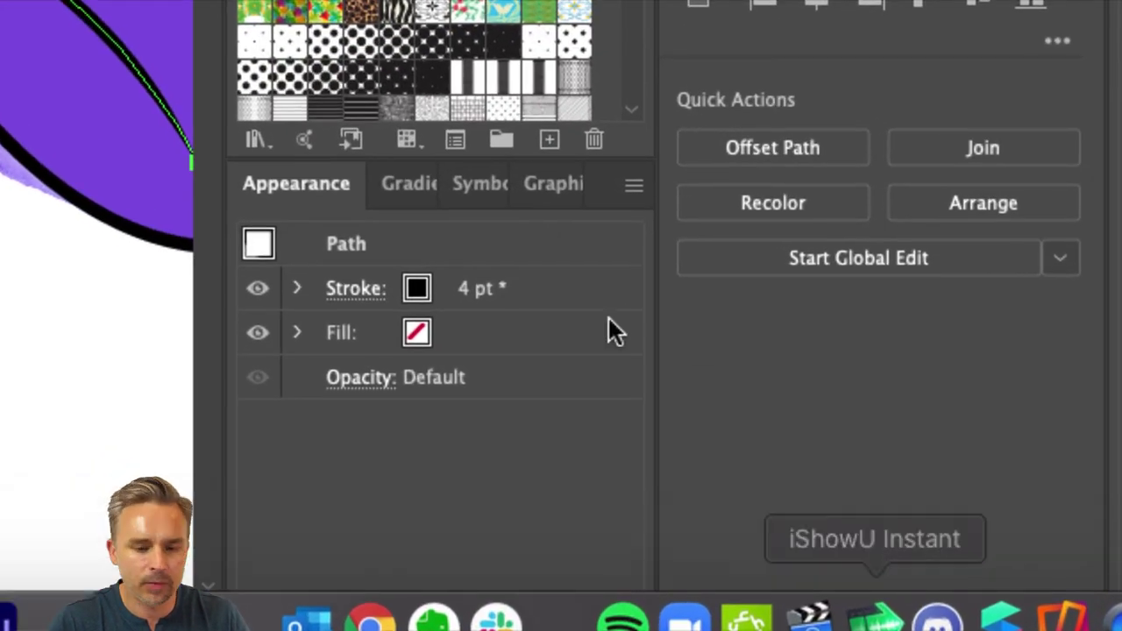
{"action": "left_click", "coordinate": [633, 186]}
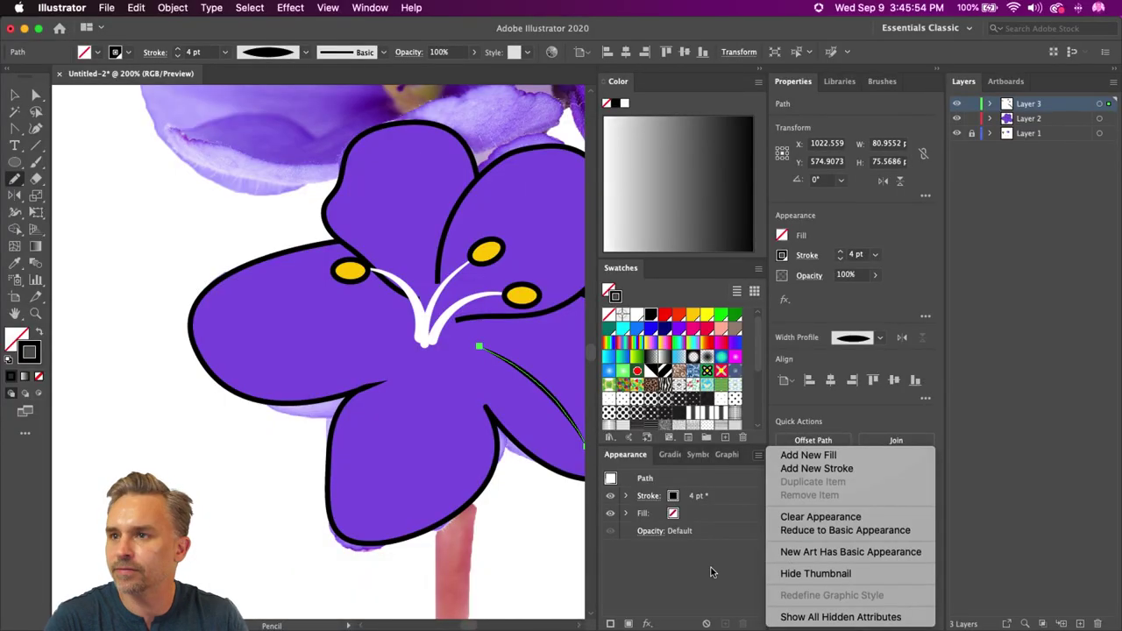
{"action": "left_click", "coordinate": [711, 572]}
Step: Draw a second tapered vein on the lower-right petal and two curved veins on the bottom petal with the Pencil tool
{"action": "scroll", "coordinate": [451, 359], "scroll_direction": "right", "scroll_amount": 5}
{"action": "mouse_move", "coordinate": [387, 331]}
{"action": "left_mouse_down"}
{"action": "mouse_move", "coordinate": [426, 328]}
{"action": "mouse_move", "coordinate": [502, 376]}
{"action": "left_mouse_up"}
{"action": "left_click_drag", "start_coordinate": [343, 384], "coordinate": [326, 487]}
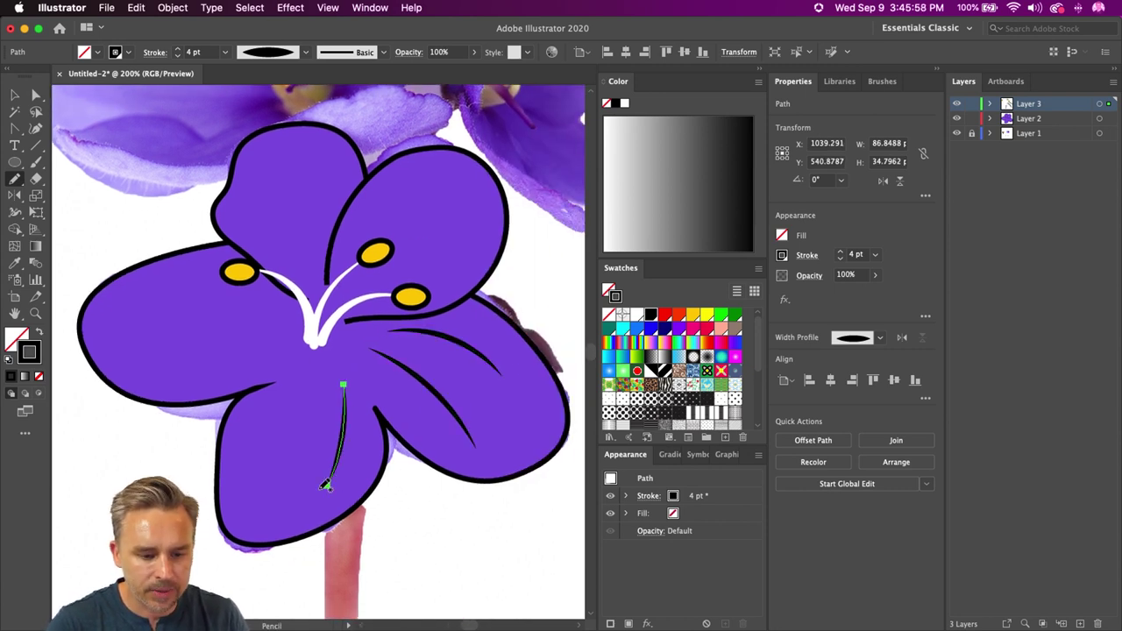
{"action": "left_click_drag", "start_coordinate": [334, 382], "coordinate": [278, 493]}
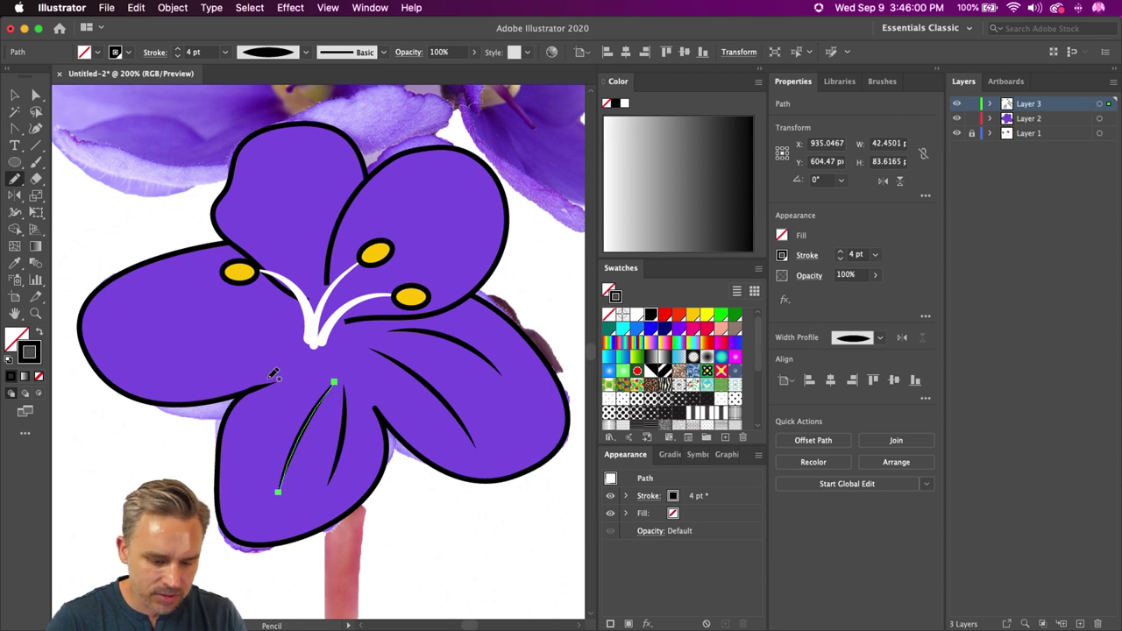
{"action": "key", "text": "cmd+z"}
{"action": "left_click_drag", "start_coordinate": [314, 383], "coordinate": [260, 504]}
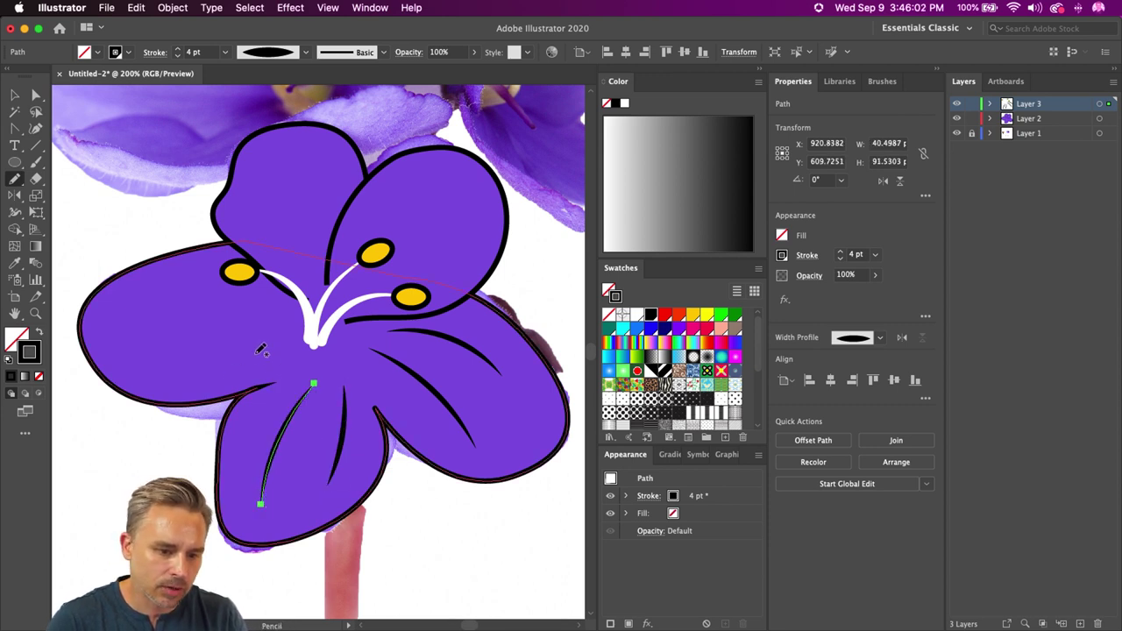
Step: Draw two tapered black veins with the Pencil tool on each of the left, upper-left and upper-right petals
{"action": "mouse_move", "coordinate": [277, 343]}
{"action": "left_mouse_down"}
{"action": "mouse_move", "coordinate": [150, 334]}
{"action": "mouse_move", "coordinate": [118, 343]}
{"action": "left_mouse_up"}
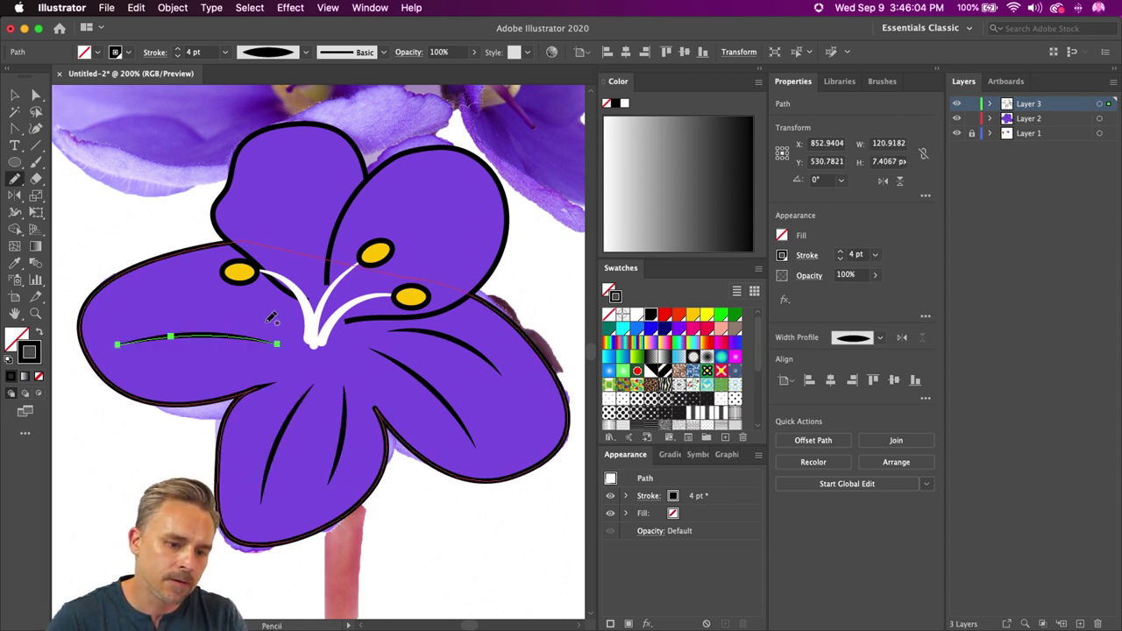
{"action": "mouse_move", "coordinate": [267, 322]}
{"action": "left_mouse_down"}
{"action": "mouse_move", "coordinate": [208, 295]}
{"action": "mouse_move", "coordinate": [153, 299]}
{"action": "left_mouse_up"}
{"action": "left_click_drag", "start_coordinate": [250, 185], "coordinate": [297, 270]}
{"action": "left_click_drag", "start_coordinate": [294, 152], "coordinate": [309, 254]}
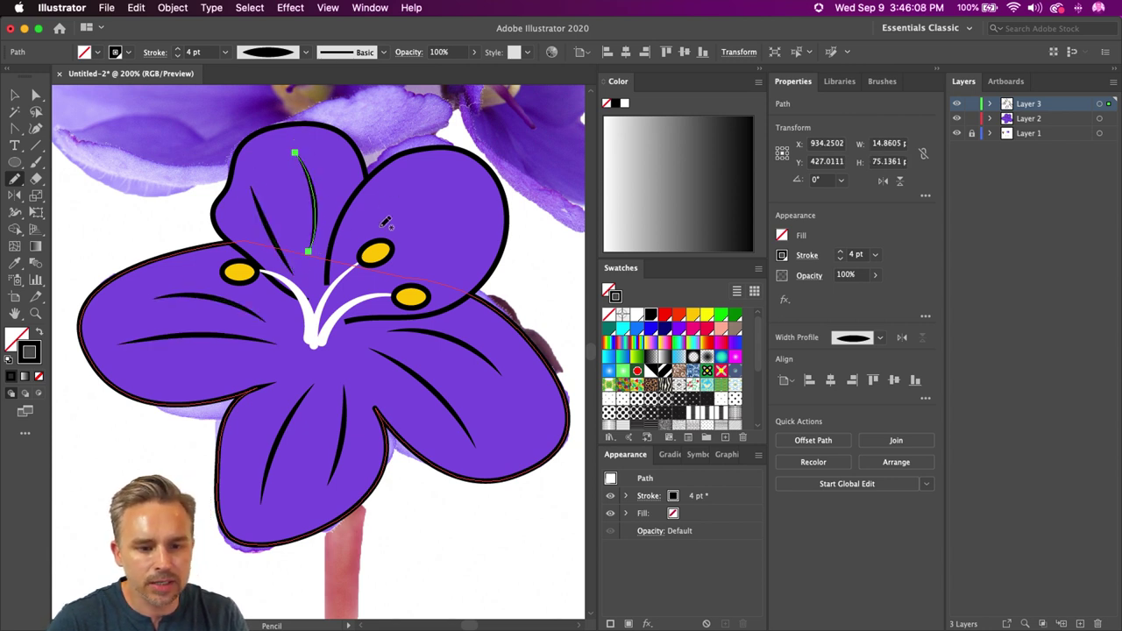
{"action": "mouse_move", "coordinate": [350, 284]}
{"action": "left_mouse_down"}
{"action": "mouse_move", "coordinate": [383, 213]}
{"action": "mouse_move", "coordinate": [424, 187]}
{"action": "left_mouse_up"}
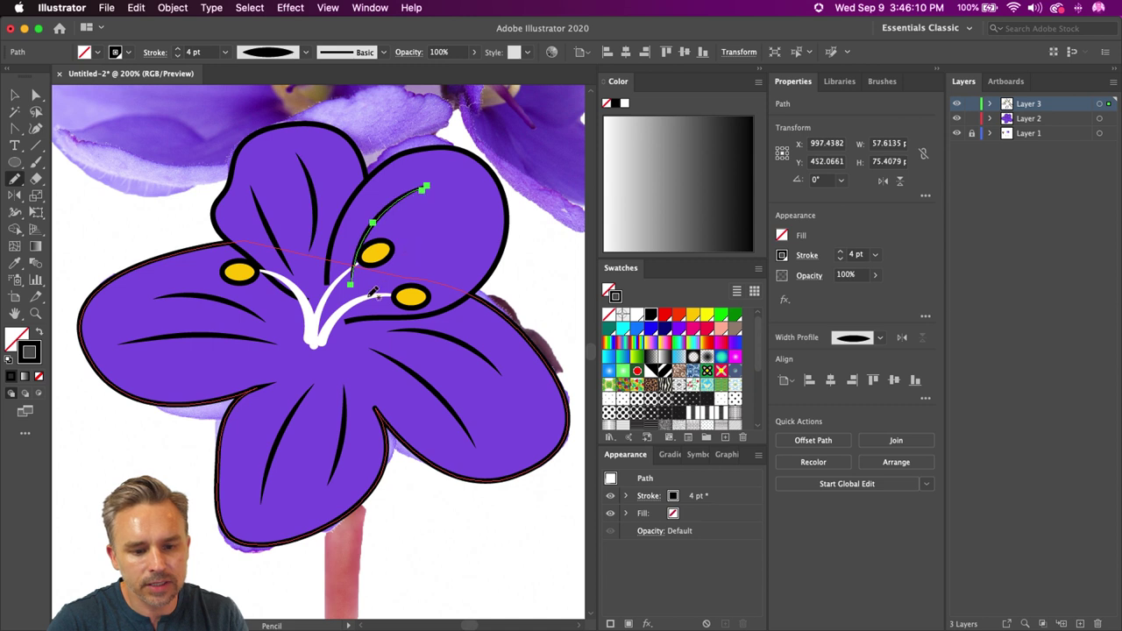
{"action": "mouse_move", "coordinate": [369, 296]}
{"action": "left_mouse_down"}
{"action": "mouse_move", "coordinate": [438, 266]}
{"action": "mouse_move", "coordinate": [465, 226]}
{"action": "left_mouse_up"}
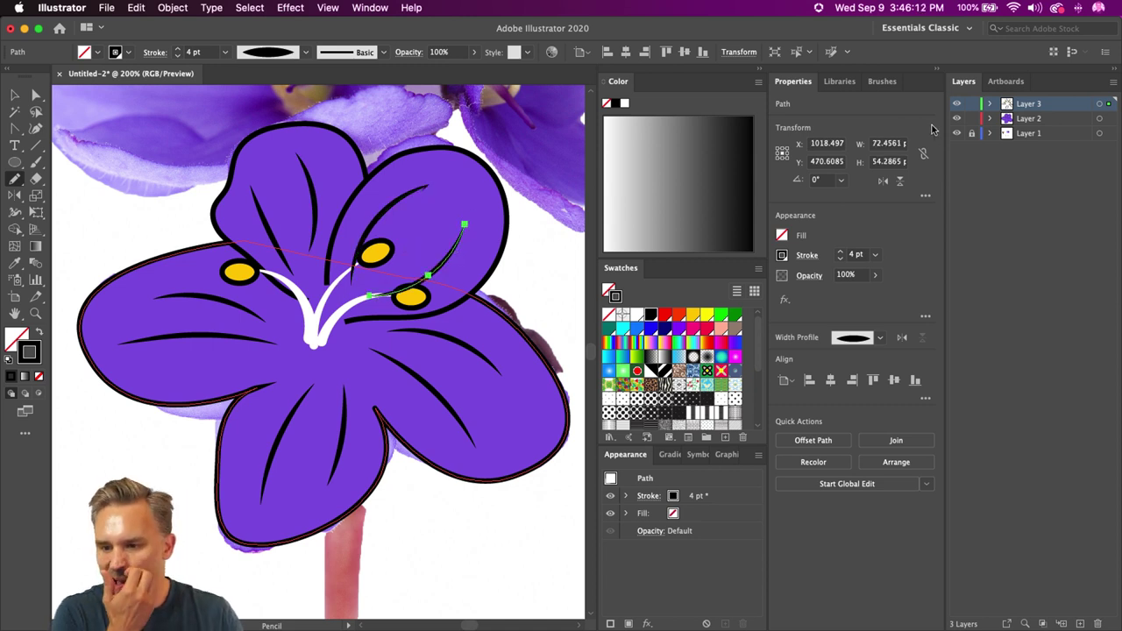
Step: Move all the vein paths beneath the white stamens and yellow ellipses within Layer 3, and clear the selection
{"action": "left_click", "coordinate": [991, 106]}
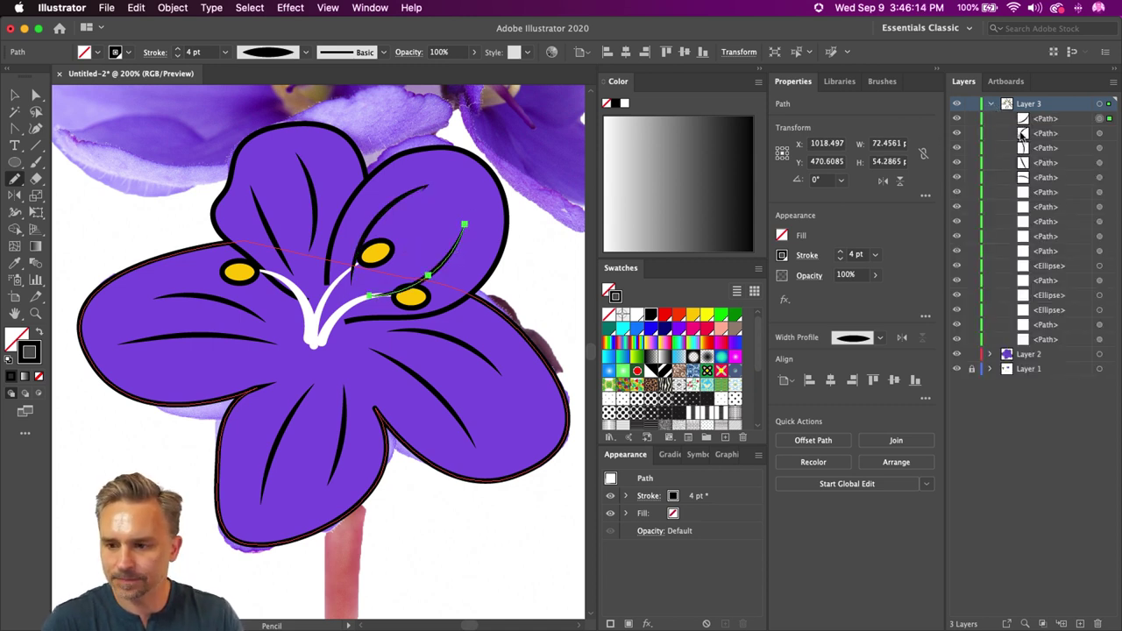
{"action": "left_click", "coordinate": [1039, 255], "text": "shift"}
{"action": "left_click_drag", "start_coordinate": [1065, 254], "coordinate": [1057, 349]}
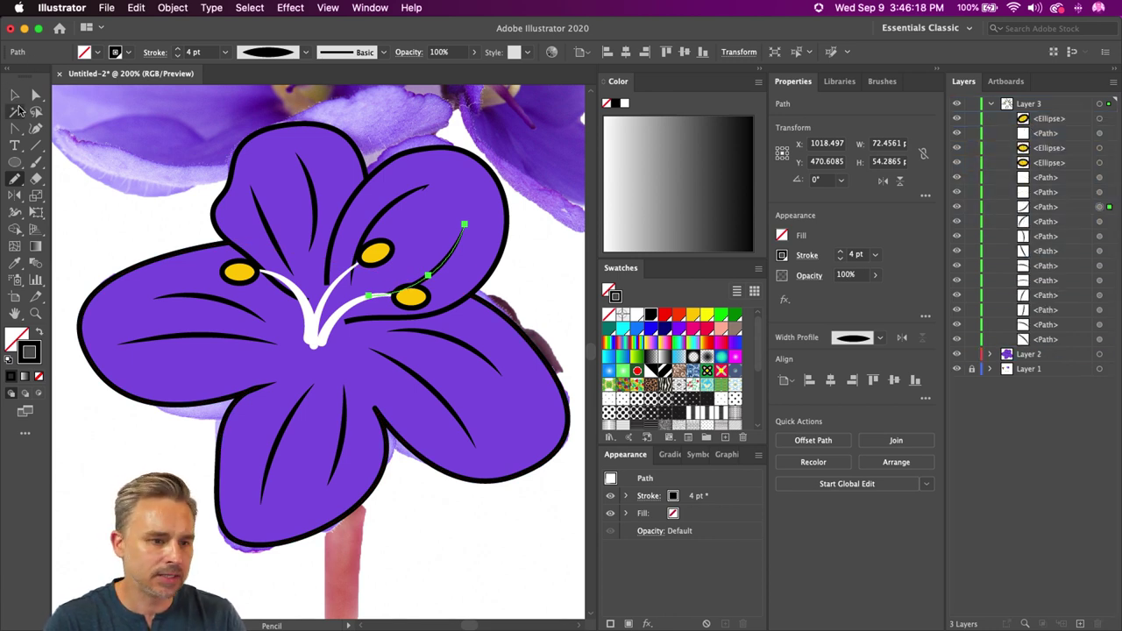
{"action": "left_click", "coordinate": [15, 94]}
{"action": "left_click", "coordinate": [106, 242]}
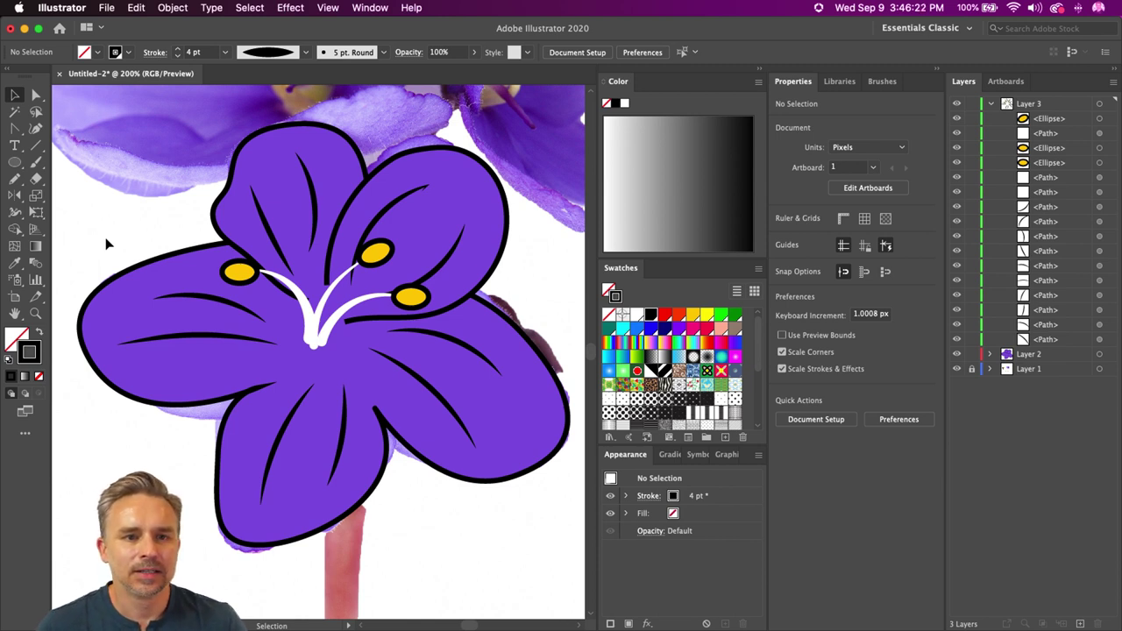
Step: Draw a curved stem about 57 by 361 px below the bottom petal with the Pencil tool and fill it with the C=90 M=30 Y=95 K=30 swatch
{"action": "left_click_drag", "start_coordinate": [168, 437], "coordinate": [204, 329]}
{"action": "scroll", "coordinate": [204, 329], "scroll_direction": "down", "scroll_amount": 3}
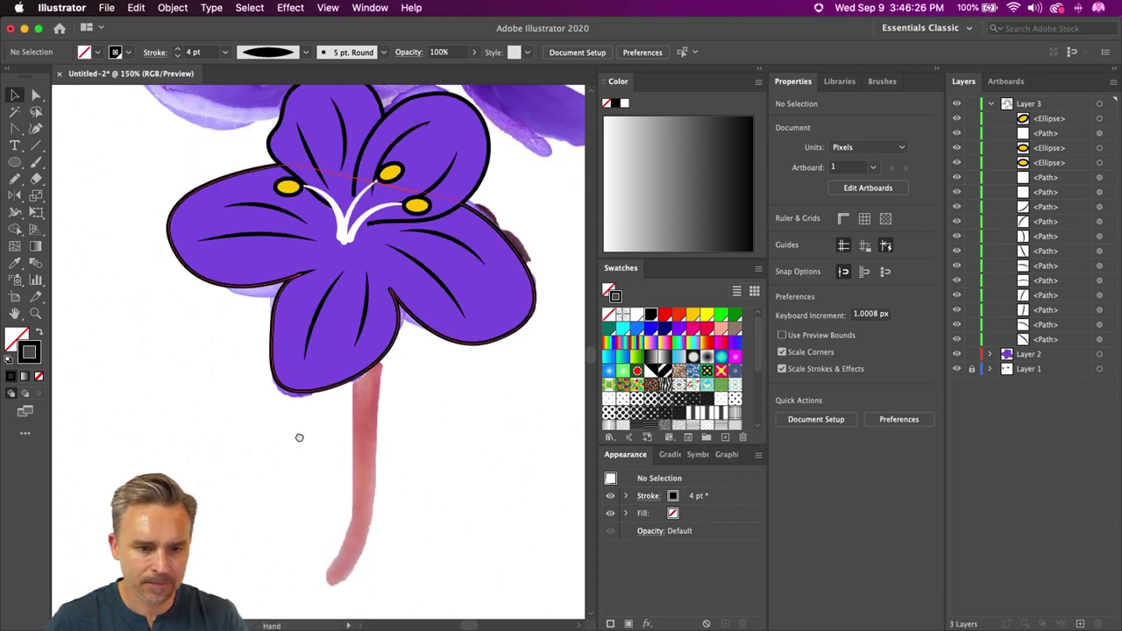
{"action": "scroll", "coordinate": [324, 486], "scroll_direction": "up", "scroll_amount": 2}
{"action": "key", "text": "n"}
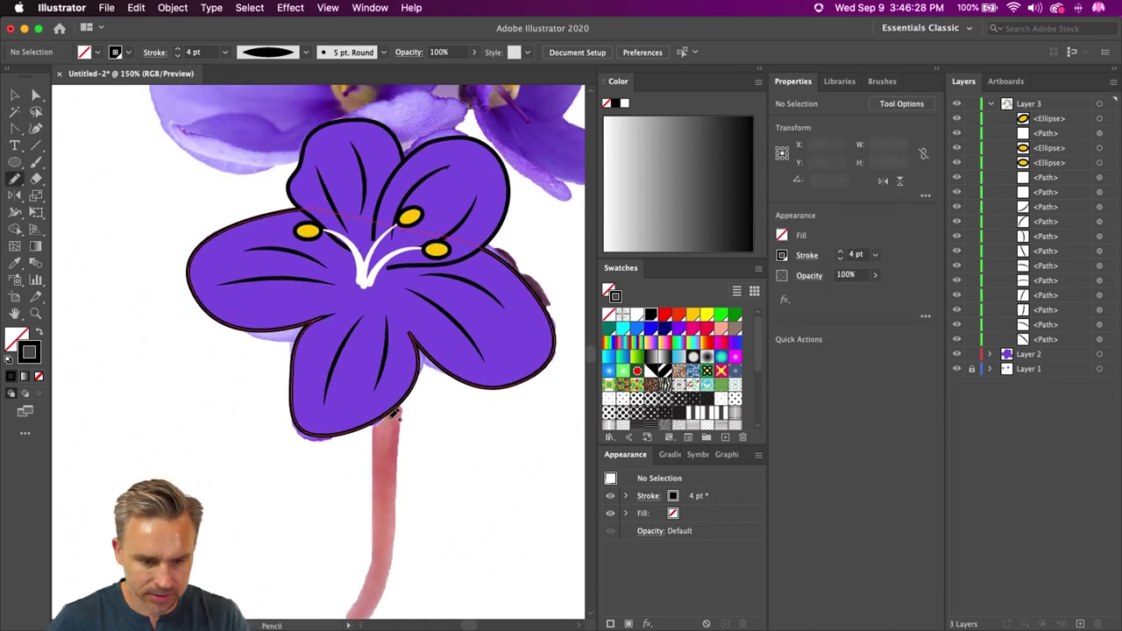
{"action": "left_click_drag", "start_coordinate": [407, 428], "coordinate": [421, 318]}
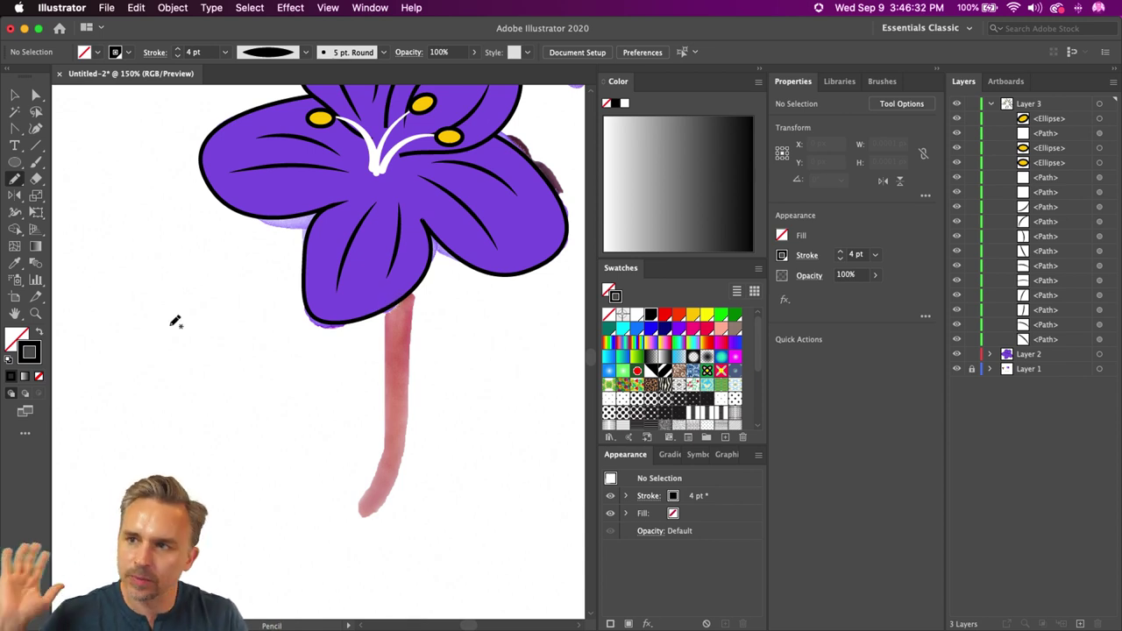
{"action": "left_click", "coordinate": [12, 340]}
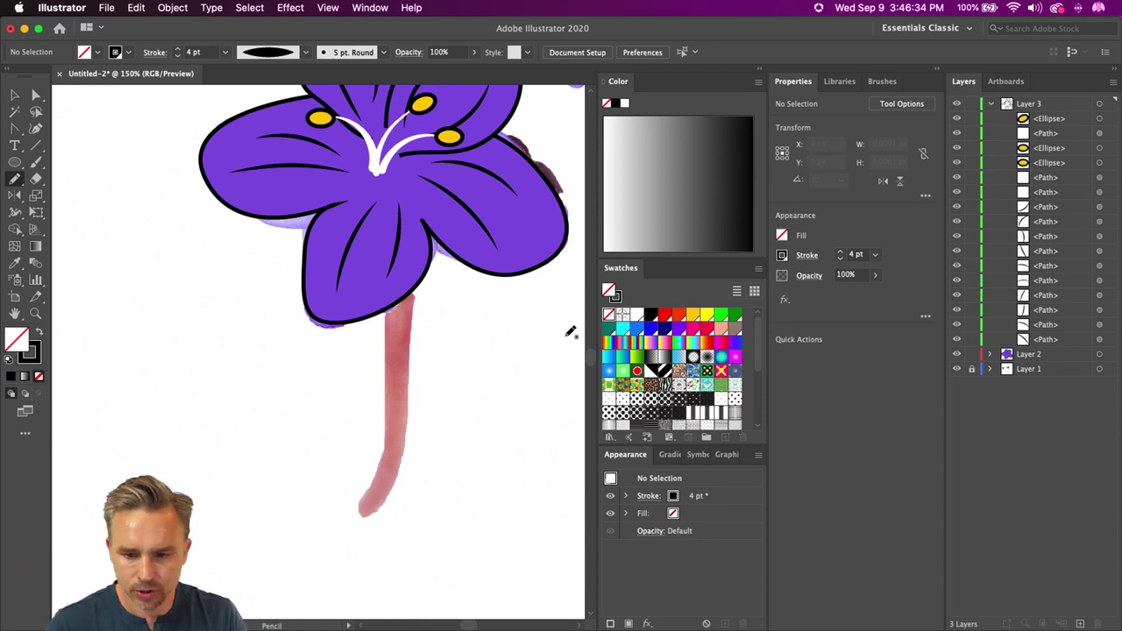
{"action": "left_click", "coordinate": [608, 330]}
{"action": "mouse_move", "coordinate": [394, 276]}
{"action": "left_mouse_down"}
{"action": "mouse_move", "coordinate": [359, 572]}
{"action": "mouse_move", "coordinate": [407, 610]}
{"action": "mouse_move", "coordinate": [394, 539]}
{"action": "mouse_move", "coordinate": [411, 455]}
{"action": "mouse_move", "coordinate": [412, 253]}
{"action": "left_mouse_up"}
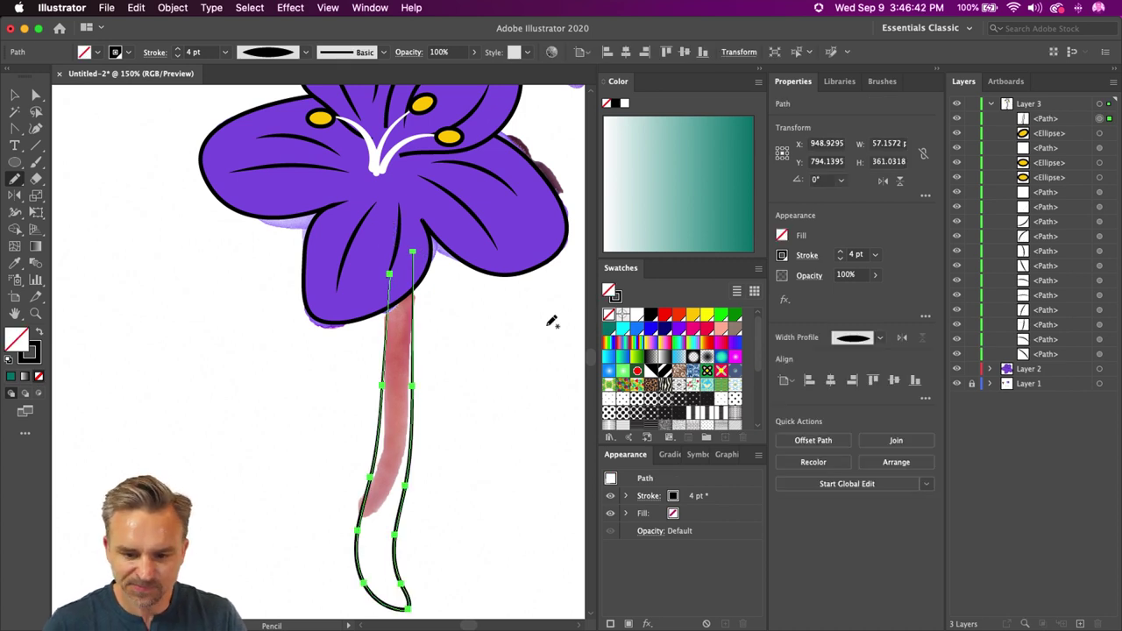
{"action": "left_click", "coordinate": [610, 329]}
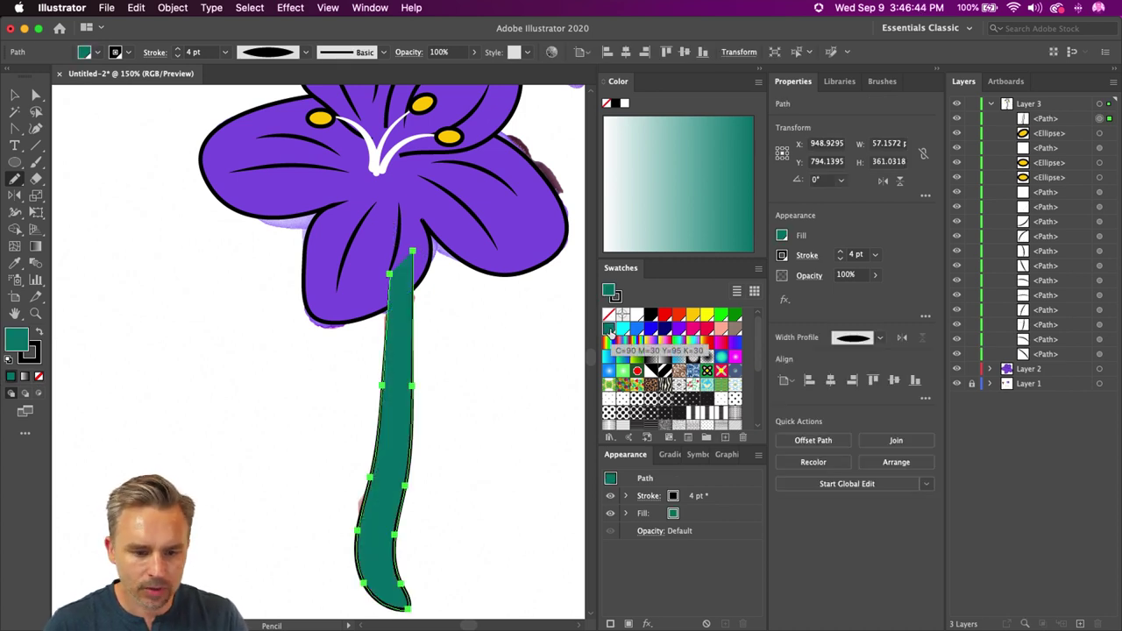
Step: Send the stem to the back of Layer 3, move it into Layer 2 and expand Layer 2's contents
{"action": "left_click", "coordinate": [14, 94]}
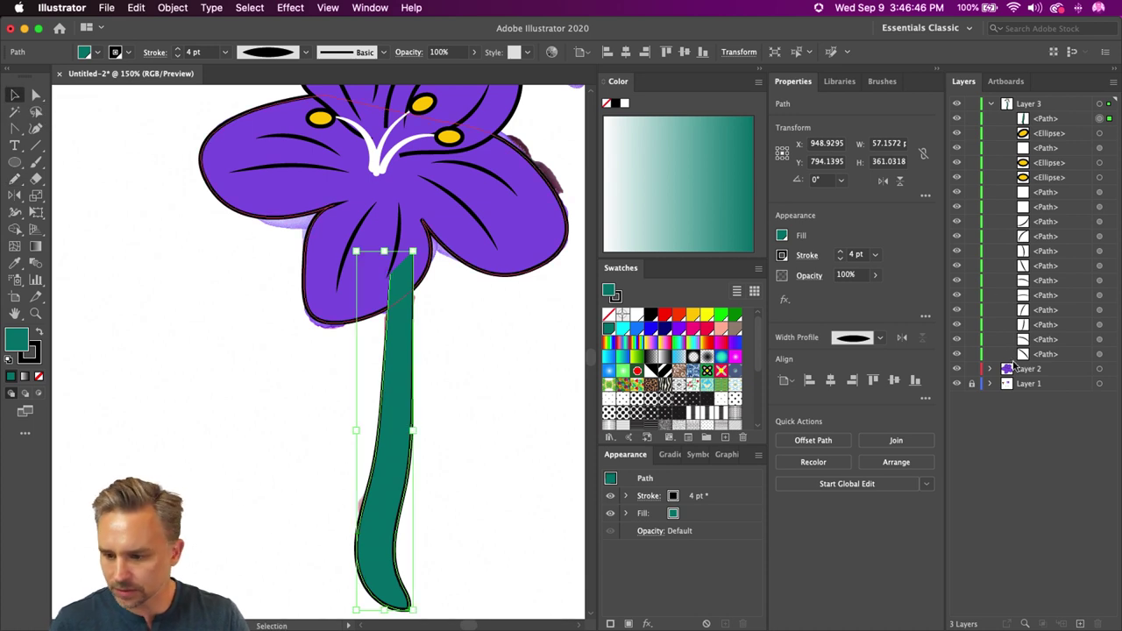
{"action": "key", "text": "super+shift+bracketleft"}
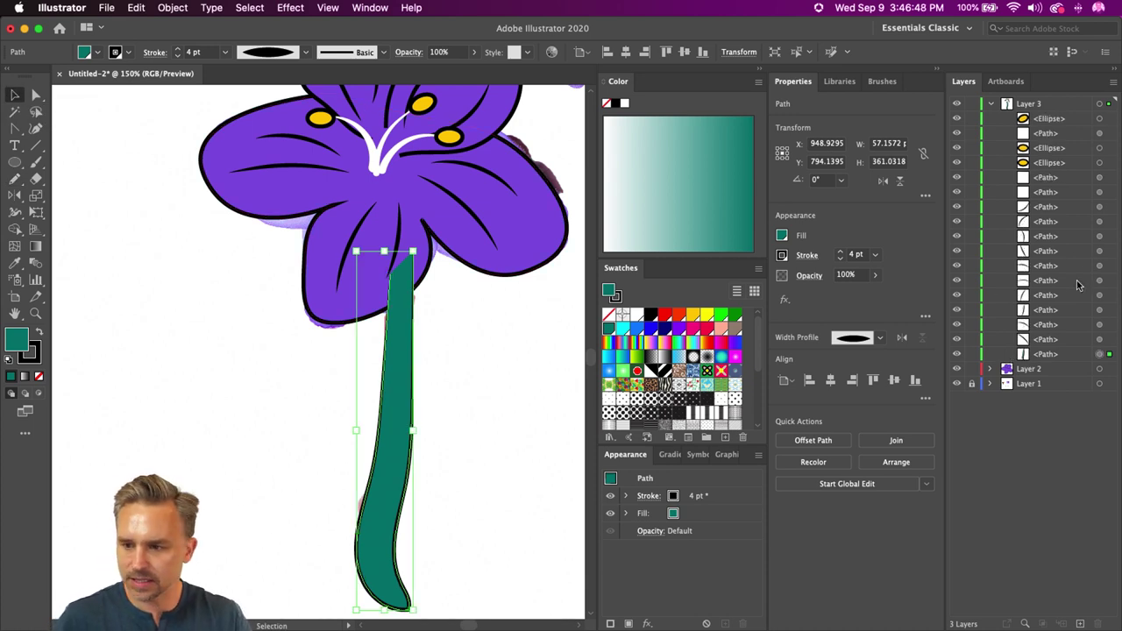
{"action": "left_click_drag", "start_coordinate": [1046, 351], "coordinate": [1000, 360]}
{"action": "left_click", "coordinate": [991, 355]}
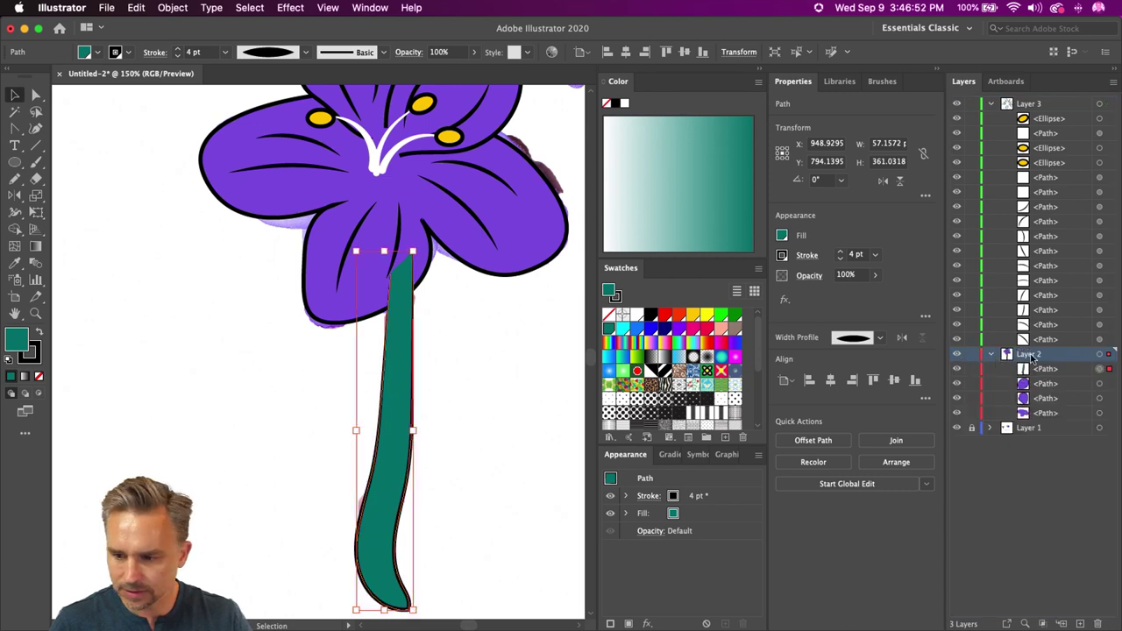
Step: Rename the green stem path in Layer 2 as stem
{"action": "left_click", "coordinate": [1044, 371]}
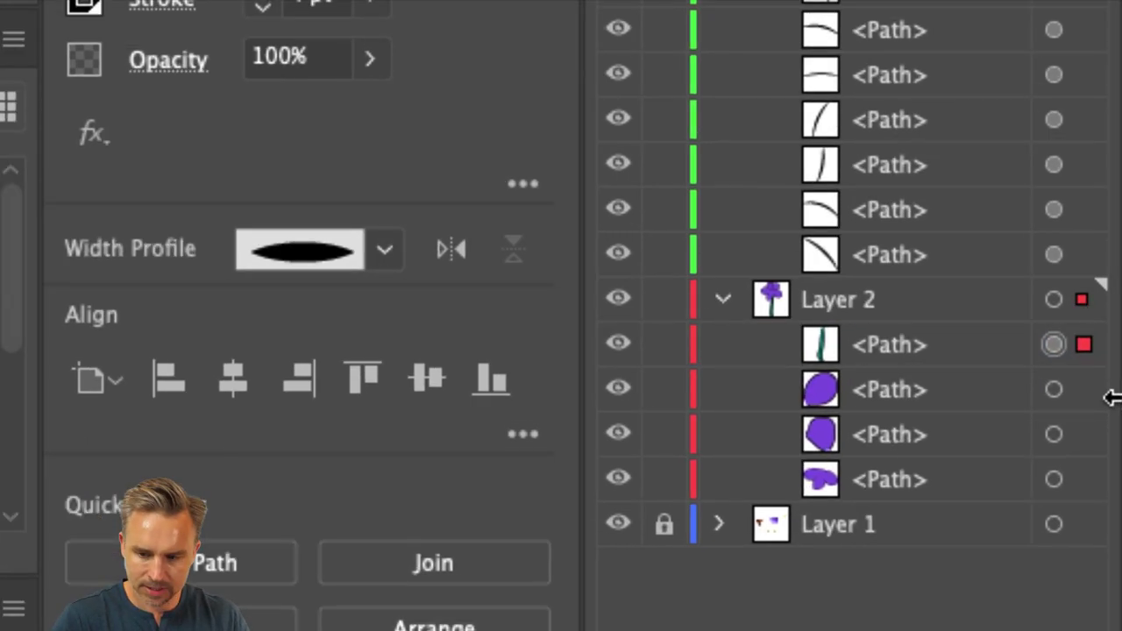
{"action": "left_click", "coordinate": [878, 352]}
{"action": "double_click", "coordinate": [886, 355]}
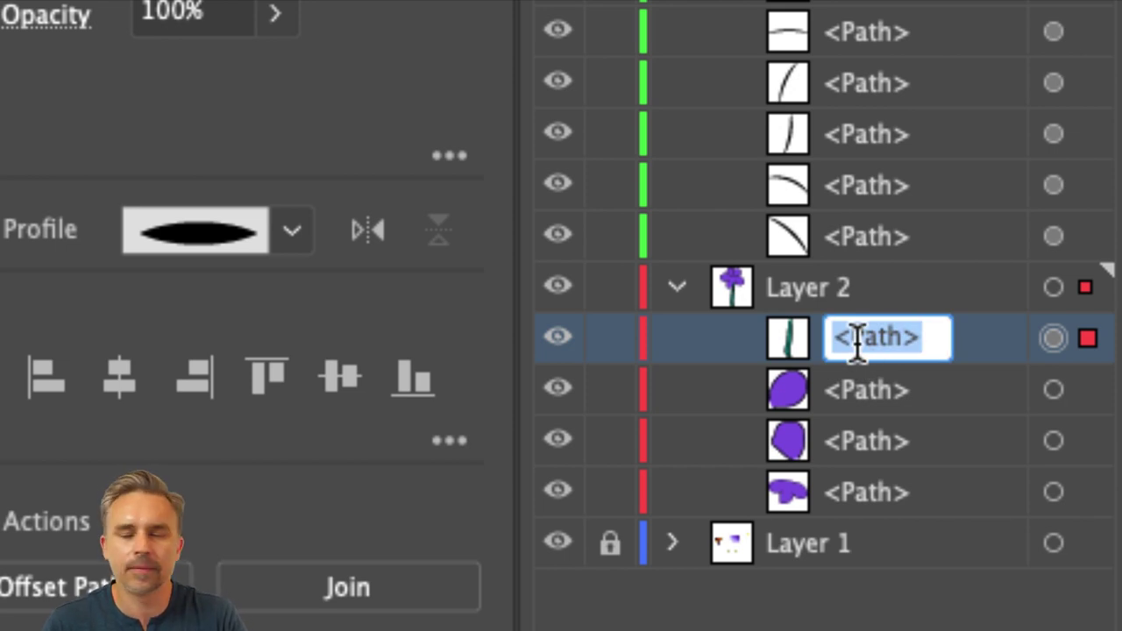
{"action": "type", "text": "stem"}
{"action": "key", "text": "Return"}
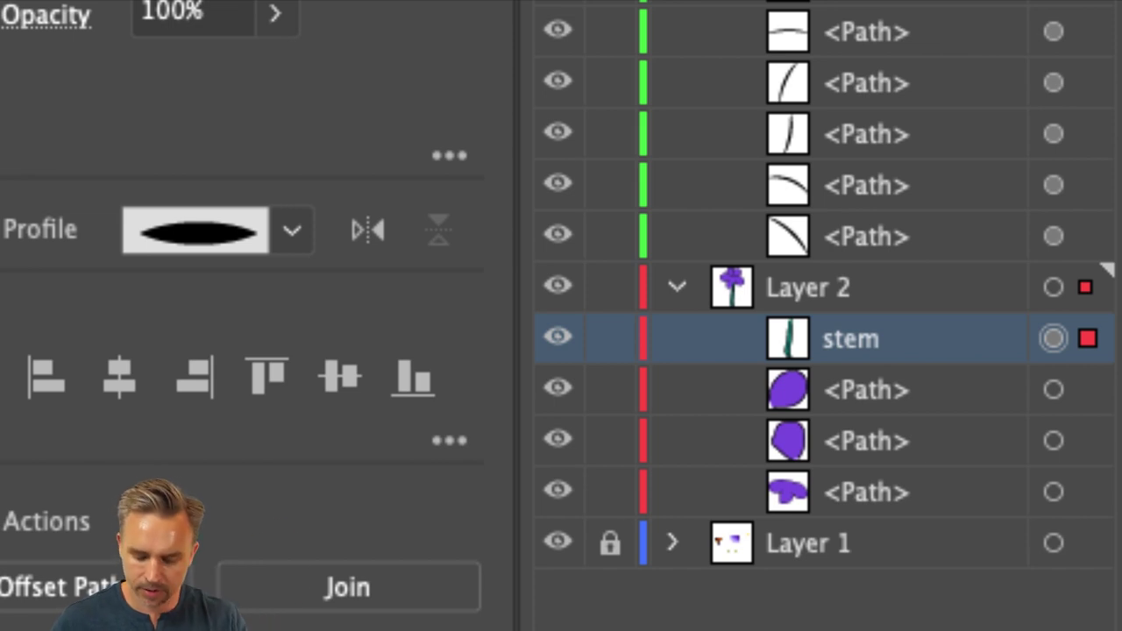
{"action": "left_click_drag", "start_coordinate": [939, 351], "coordinate": [935, 326]}
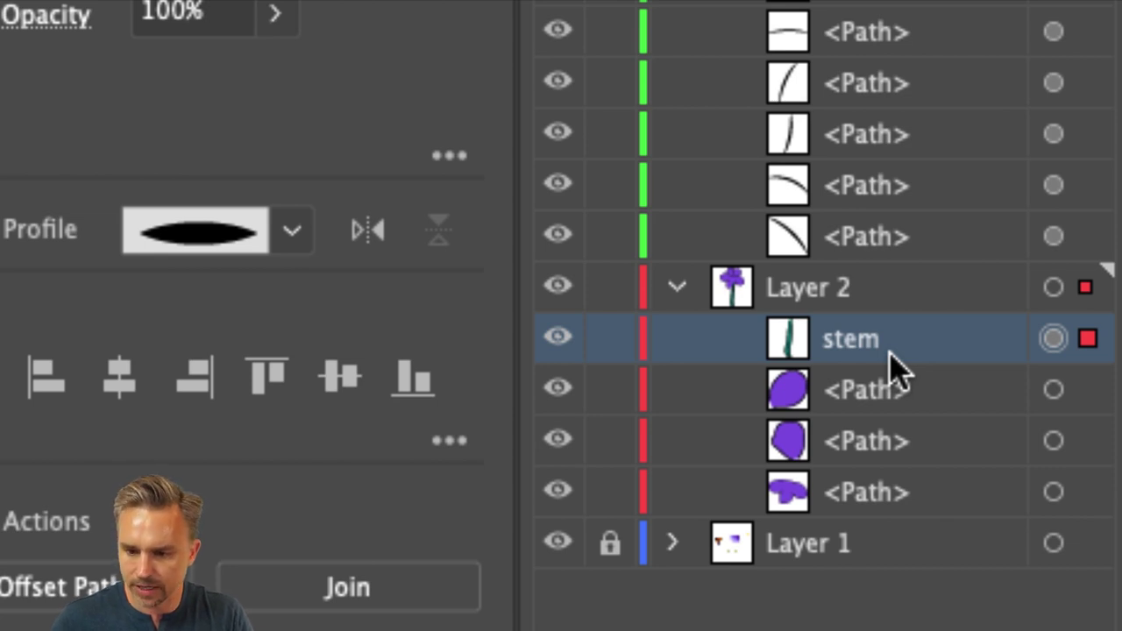
Step: Shift the stem backward and forward through Layer 2's stacking order, ending beneath all three purple petal paths
{"action": "key", "text": "super+bracketleft"}
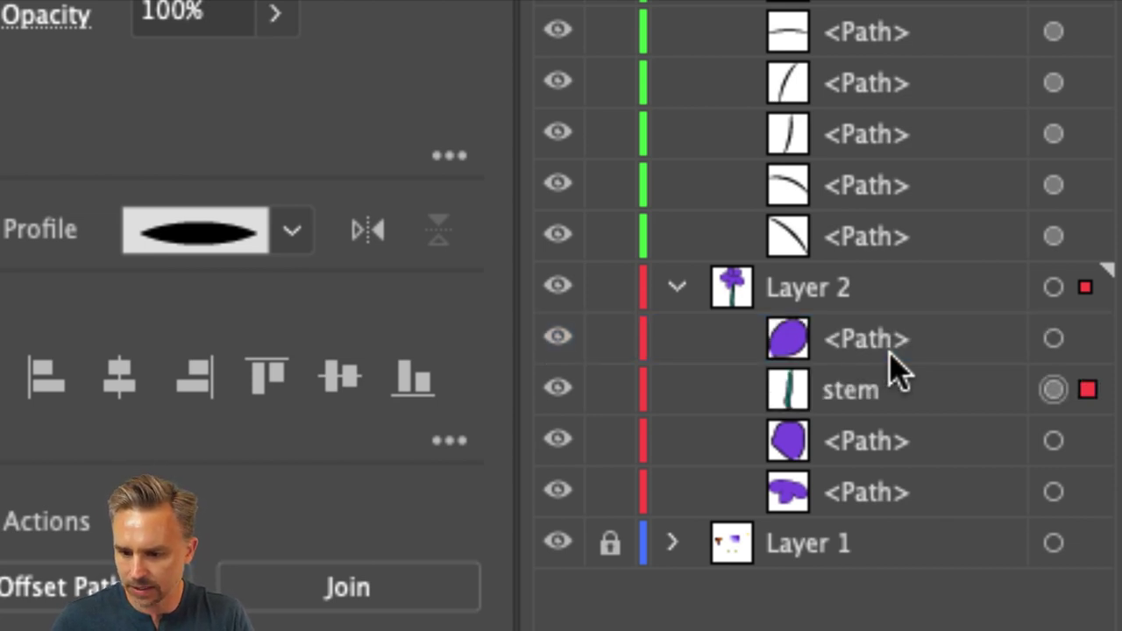
{"action": "key", "text": "super+bracketright"}
{"action": "key", "text": "super+bracketleft"}
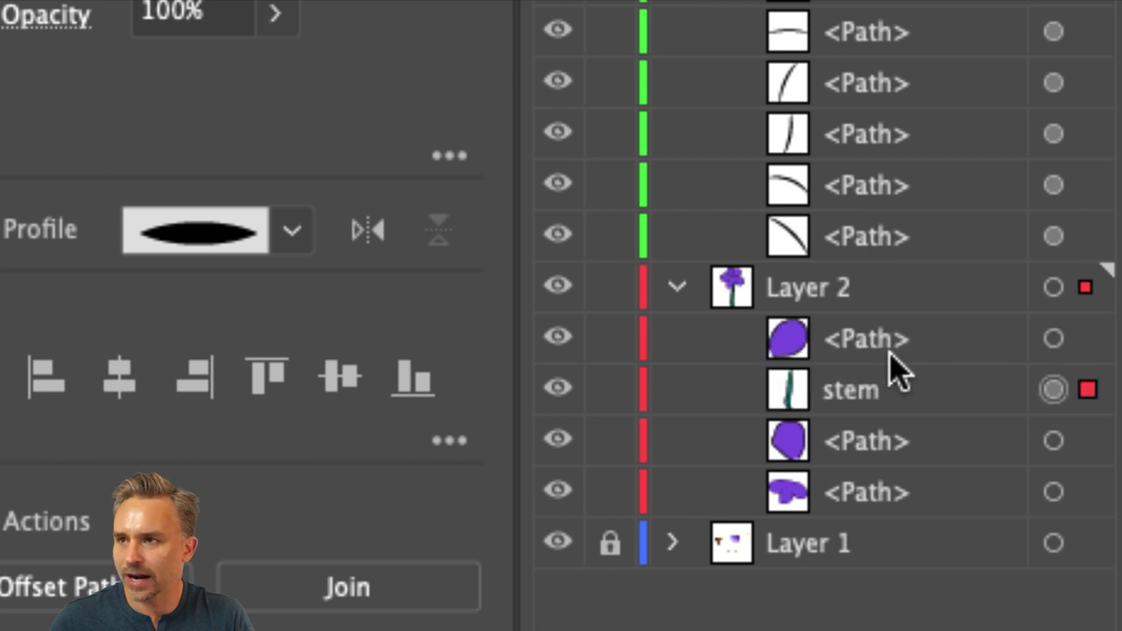
{"action": "key", "text": "super+bracketright"}
{"action": "key", "text": "super+bracketleft"}
{"action": "key", "text": "super+bracketleft"}
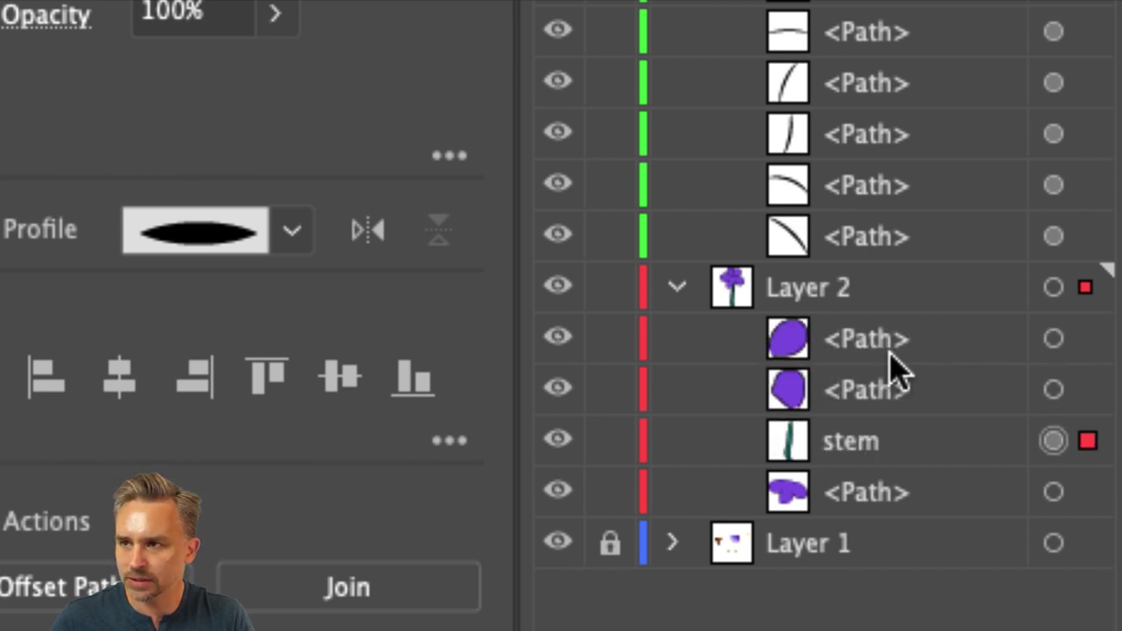
{"action": "key", "text": "super+bracketright"}
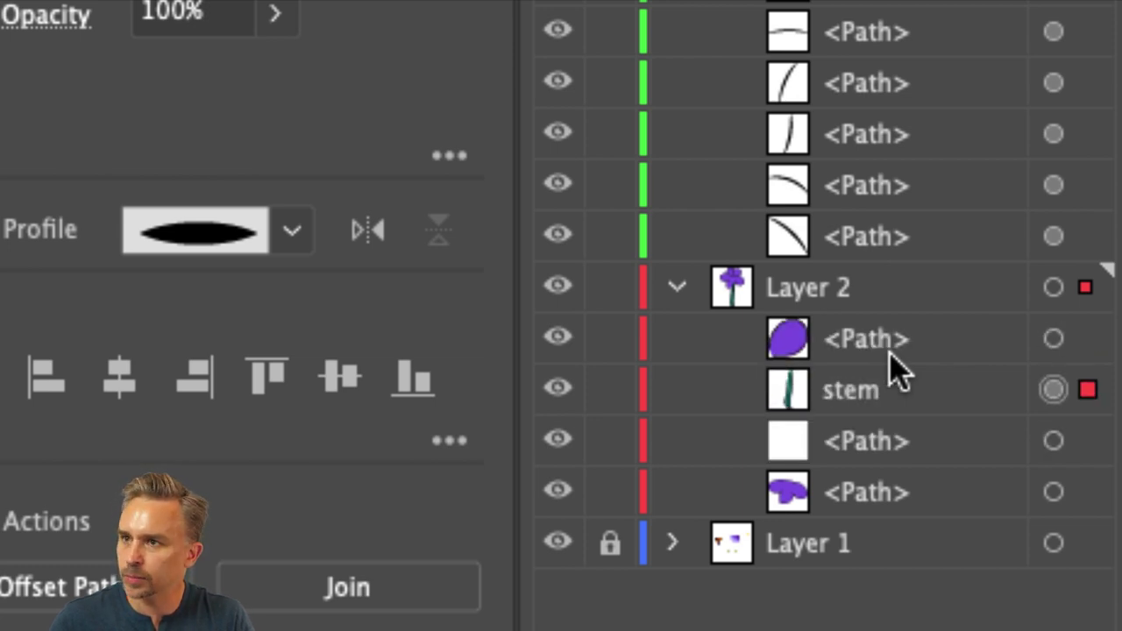
{"action": "key", "text": "super+bracketright"}
{"action": "key", "text": "super+bracketleft"}
{"action": "key", "text": "super+bracketleft"}
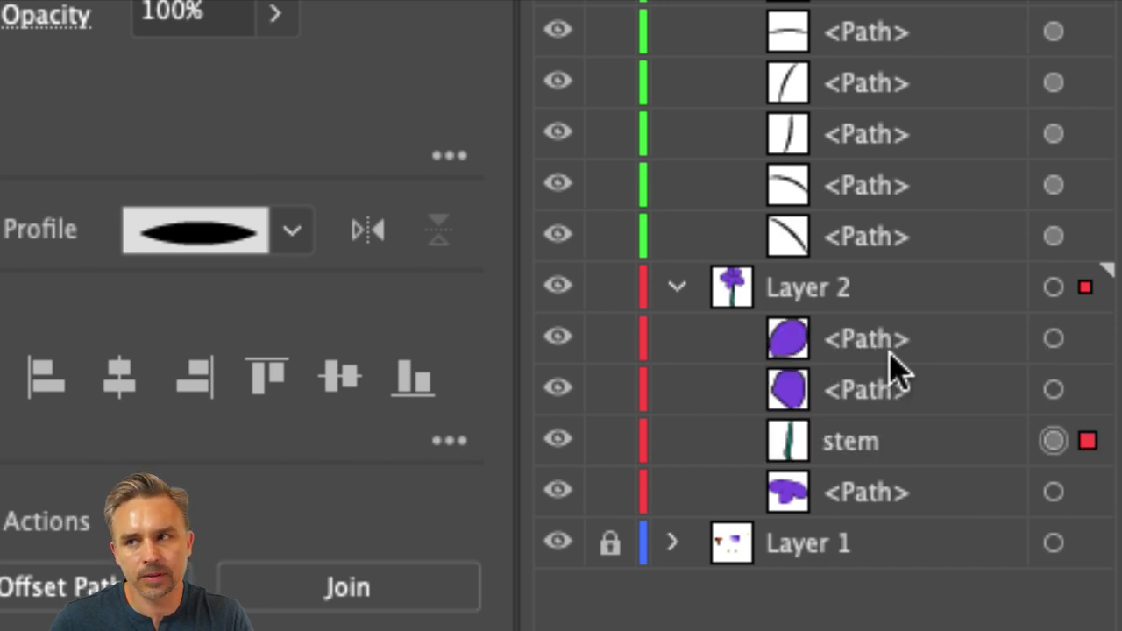
{"action": "key", "text": "super+bracketleft"}
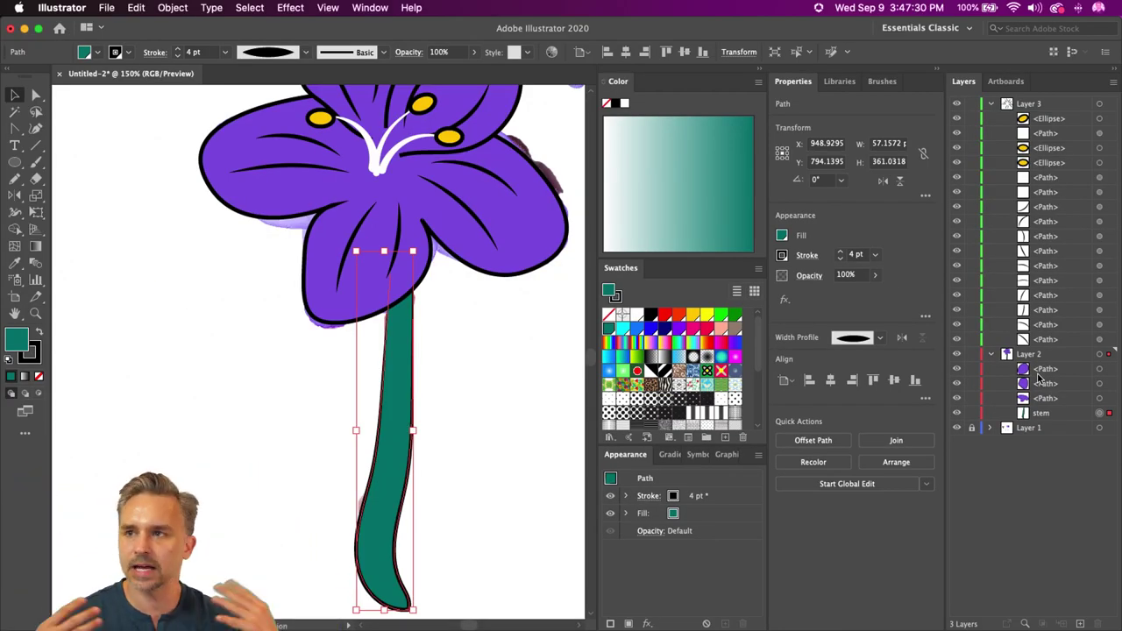
Step: Collapse the Color, Swatches and Appearance panel column to icons, check the Appearance panel's New Art Has Basic Appearance option, and deselect the stem
{"action": "scroll", "coordinate": [342, 332], "scroll_direction": "down", "scroll_amount": 3}
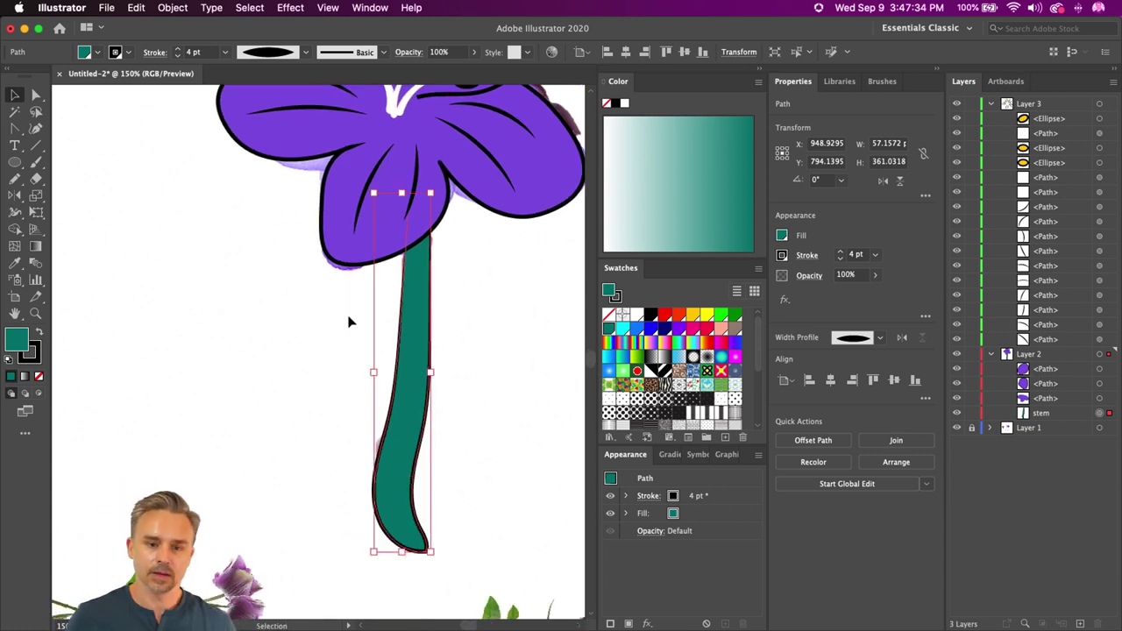
{"action": "left_click", "coordinate": [756, 69]}
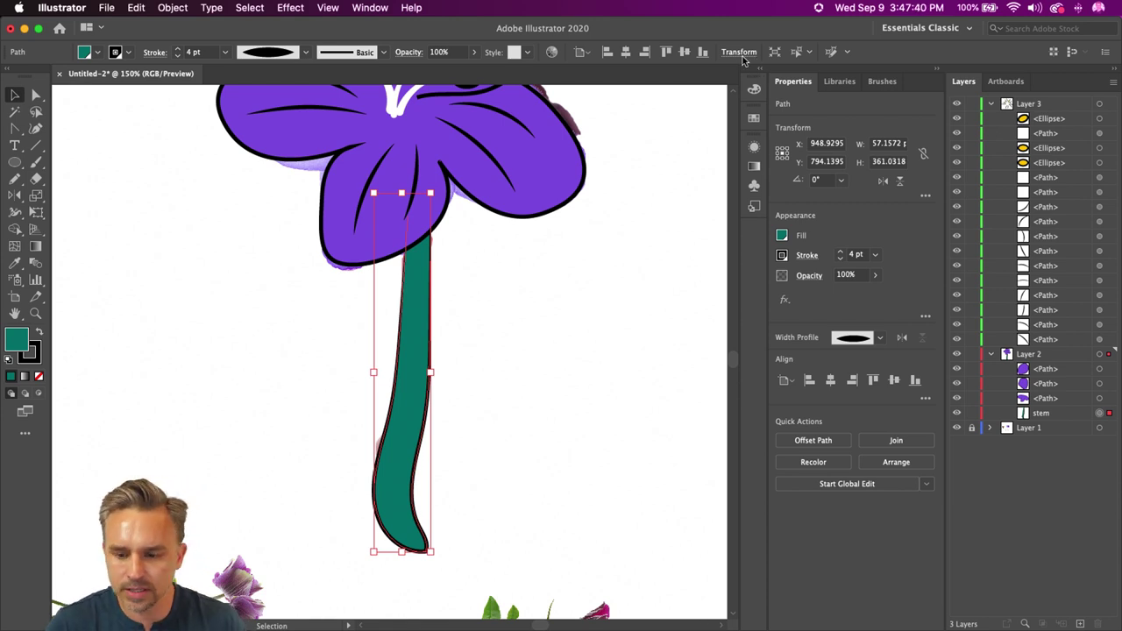
{"action": "left_click", "coordinate": [753, 206]}
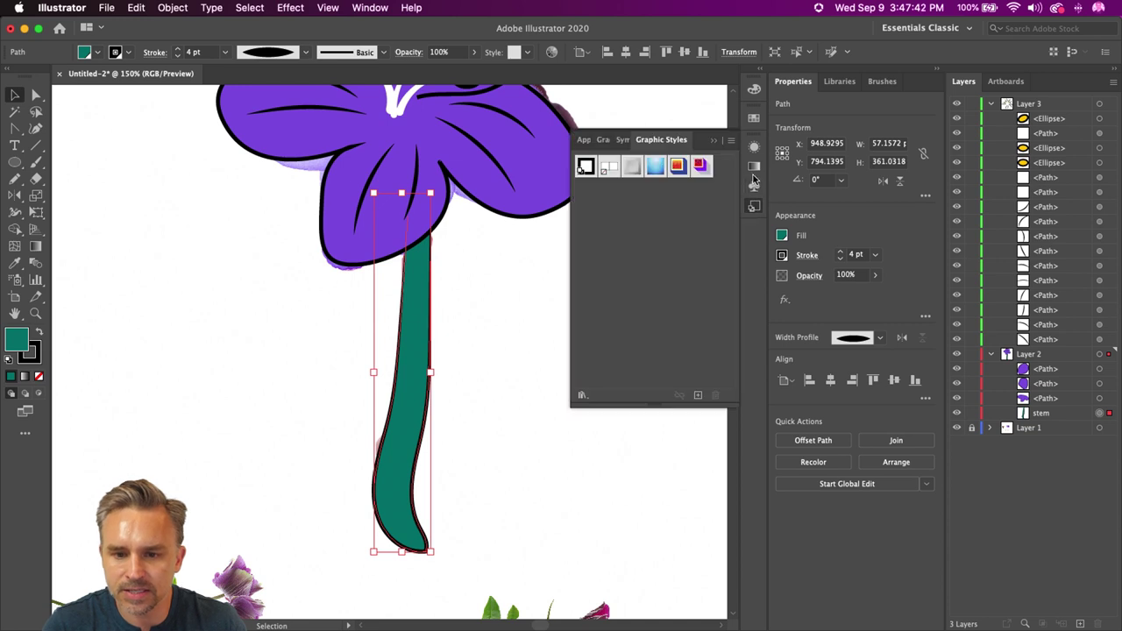
{"action": "left_click", "coordinate": [583, 141]}
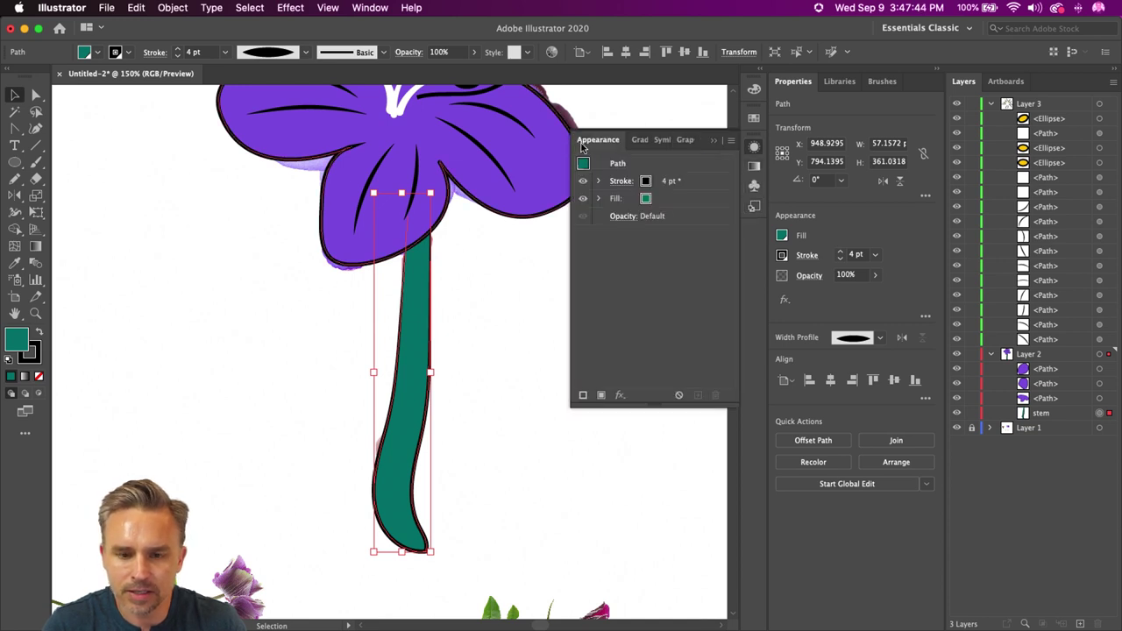
{"action": "left_click", "coordinate": [732, 142]}
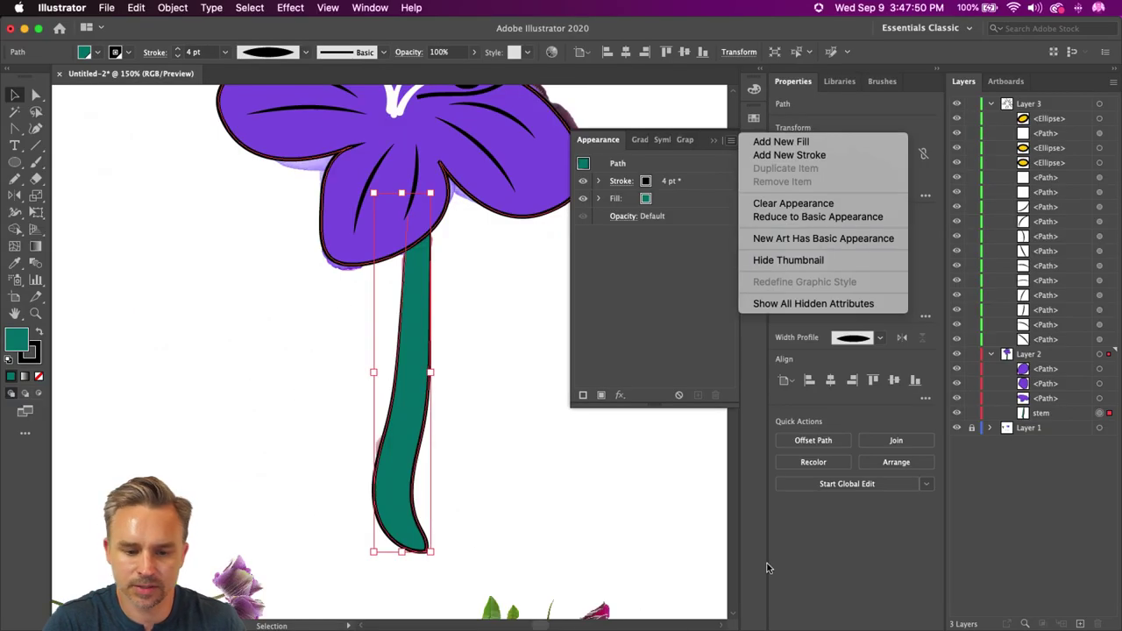
{"action": "left_click", "coordinate": [766, 568]}
{"action": "left_click", "coordinate": [341, 326]}
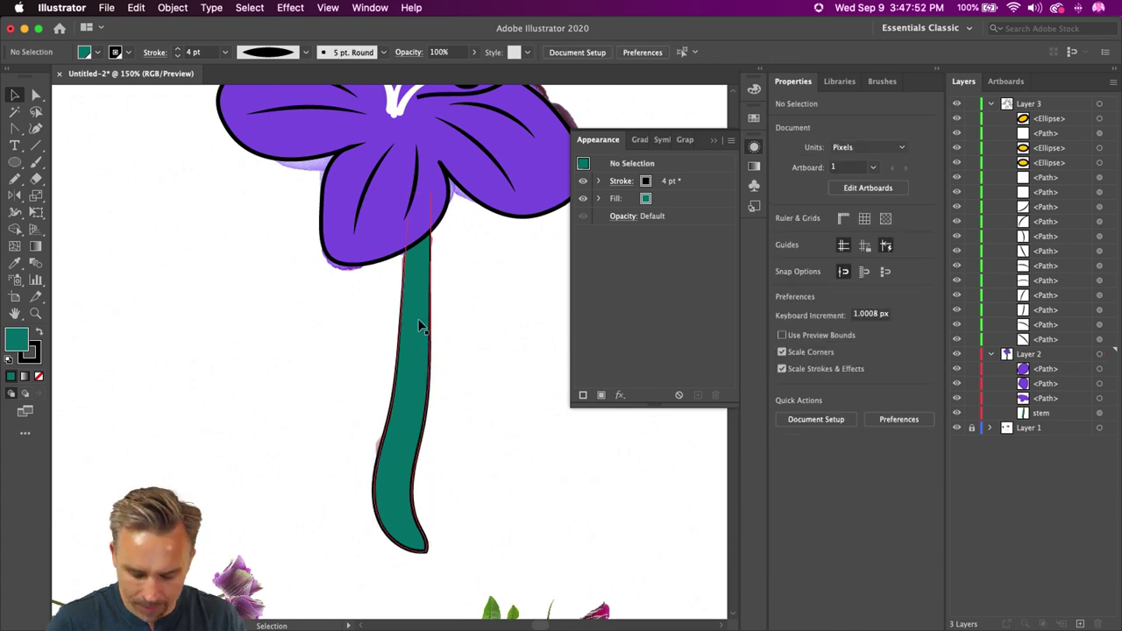
Step: Draw a pointed branch about 117 by 100 px on the stem's right side with the Pencil tool and sample the stem's appearance onto it
{"action": "key", "text": "n"}
{"action": "mouse_move", "coordinate": [419, 351]}
{"action": "left_mouse_down"}
{"action": "mouse_move", "coordinate": [456, 314]}
{"action": "mouse_move", "coordinate": [531, 284]}
{"action": "mouse_move", "coordinate": [466, 327]}
{"action": "mouse_move", "coordinate": [414, 375]}
{"action": "left_mouse_up"}
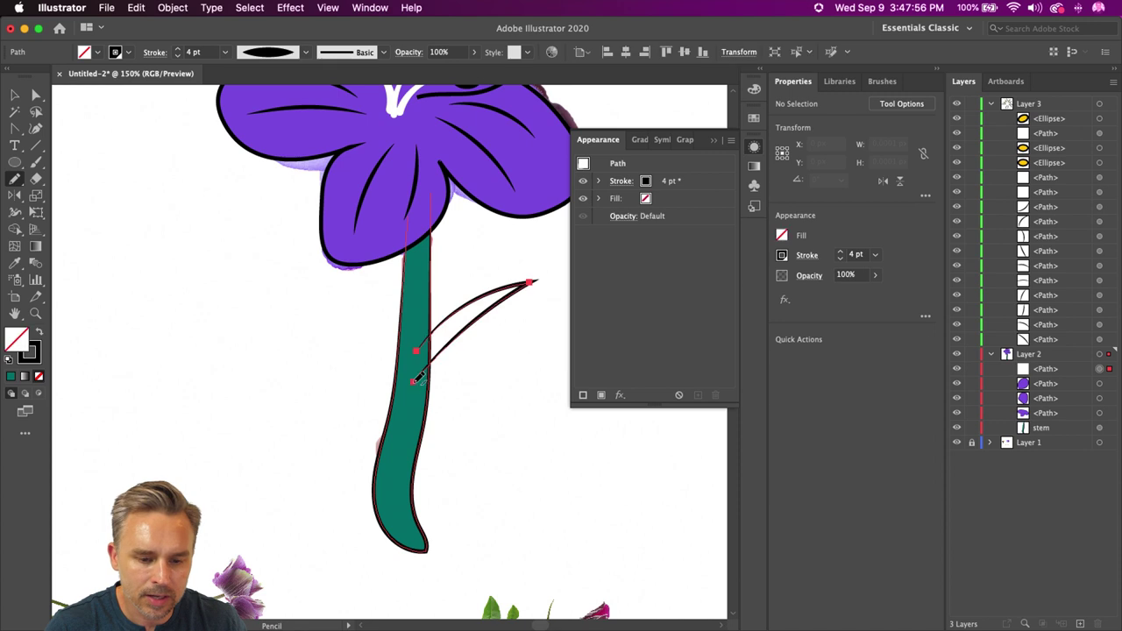
{"action": "key", "text": "i"}
{"action": "left_click", "coordinate": [419, 319]}
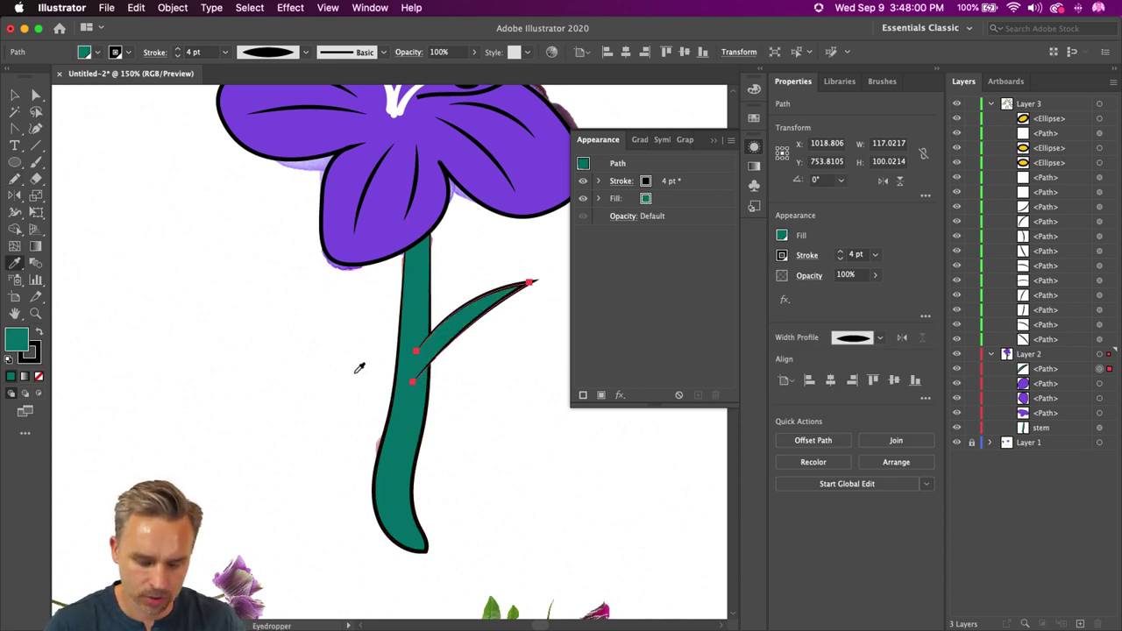
Step: Draw a smaller branch about 60 by 53 px on the stem's left side, nudge it about 7 px toward the stem, and give it the stem's appearance
{"action": "key", "text": "n"}
{"action": "mouse_move", "coordinate": [394, 400]}
{"action": "left_mouse_down"}
{"action": "mouse_move", "coordinate": [367, 356]}
{"action": "mouse_move", "coordinate": [334, 335]}
{"action": "mouse_move", "coordinate": [381, 357]}
{"action": "mouse_move", "coordinate": [394, 393]}
{"action": "left_mouse_up"}
{"action": "key", "text": "i"}
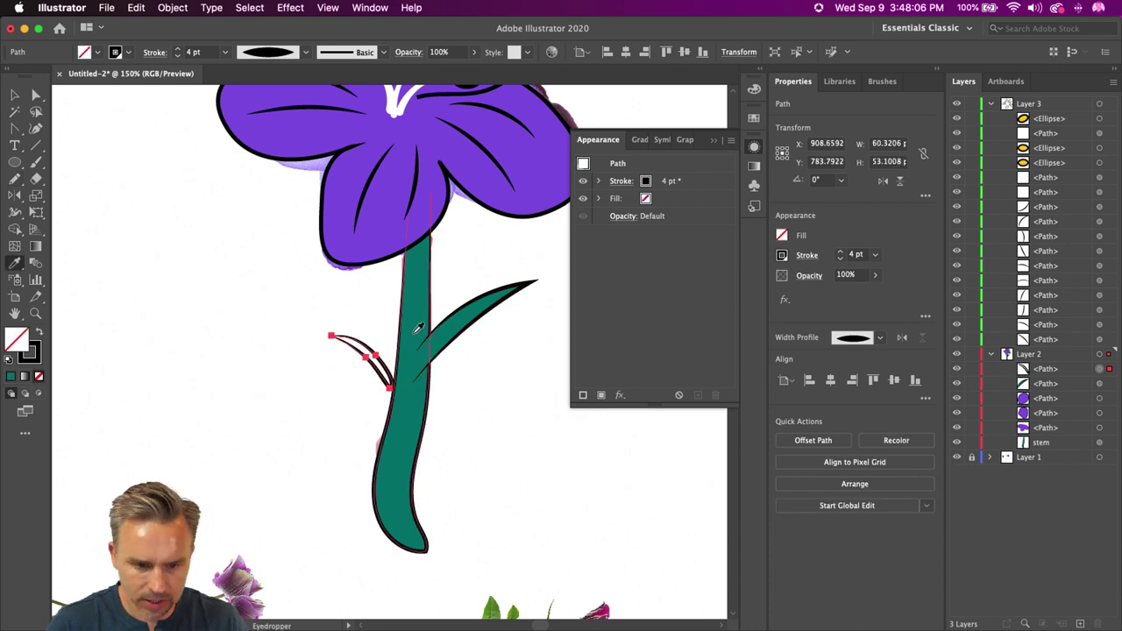
{"action": "left_click", "coordinate": [418, 328]}
{"action": "key", "text": "Right"}
{"action": "key", "text": "Right"}
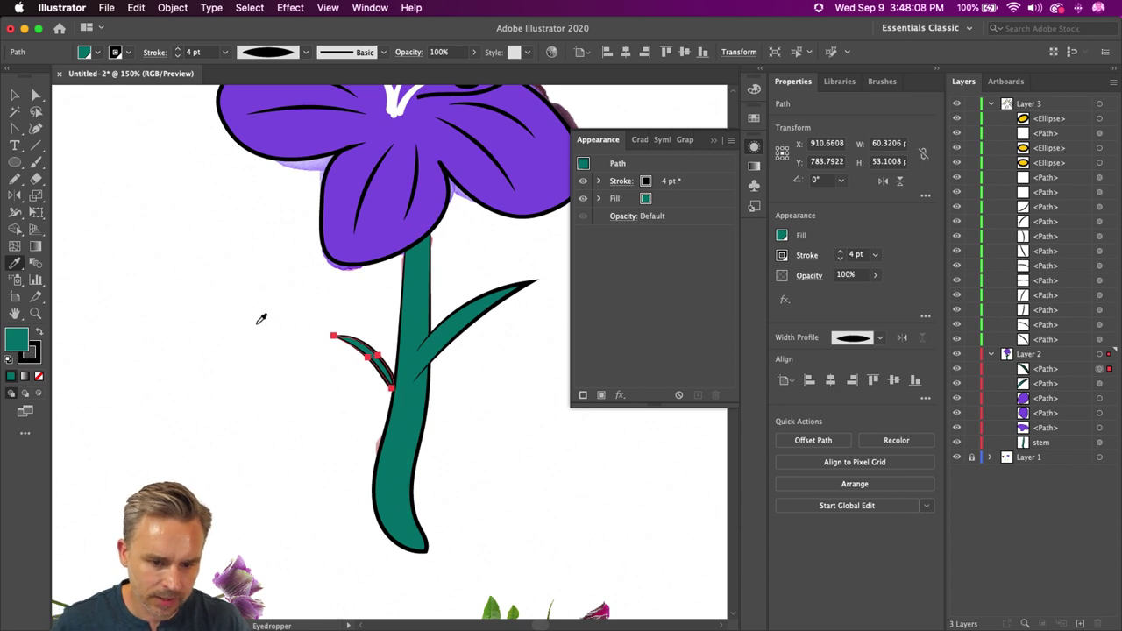
{"action": "key", "text": "Right"}
{"action": "key", "text": "Right"}
{"action": "key", "text": "Right"}
{"action": "key", "text": "Right"}
{"action": "key", "text": "Right"}
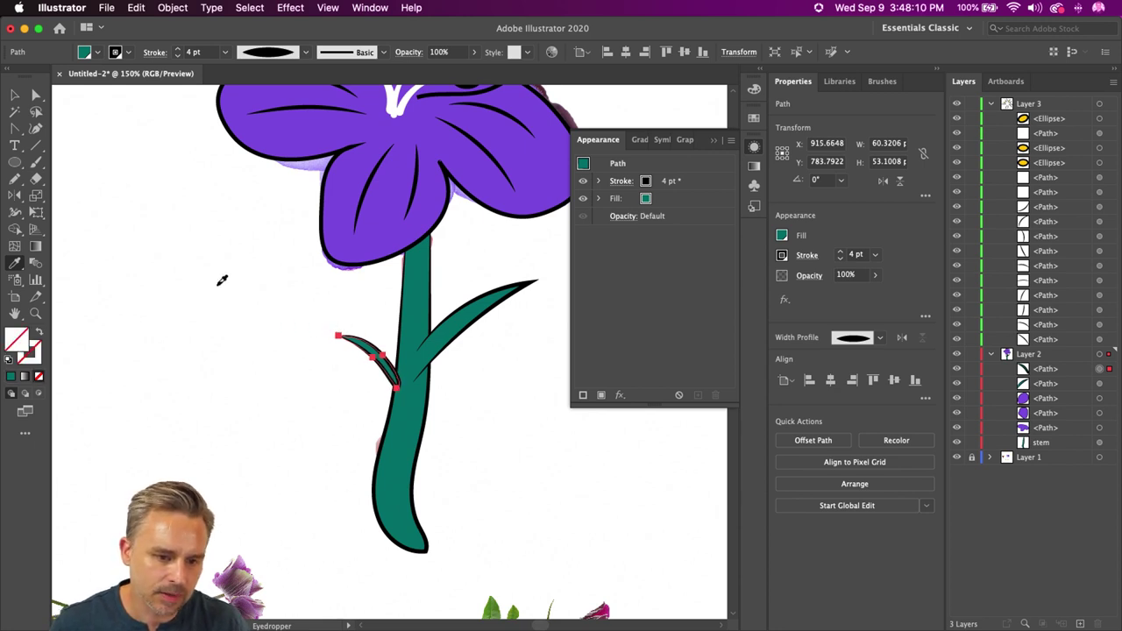
{"action": "left_click", "coordinate": [261, 309]}
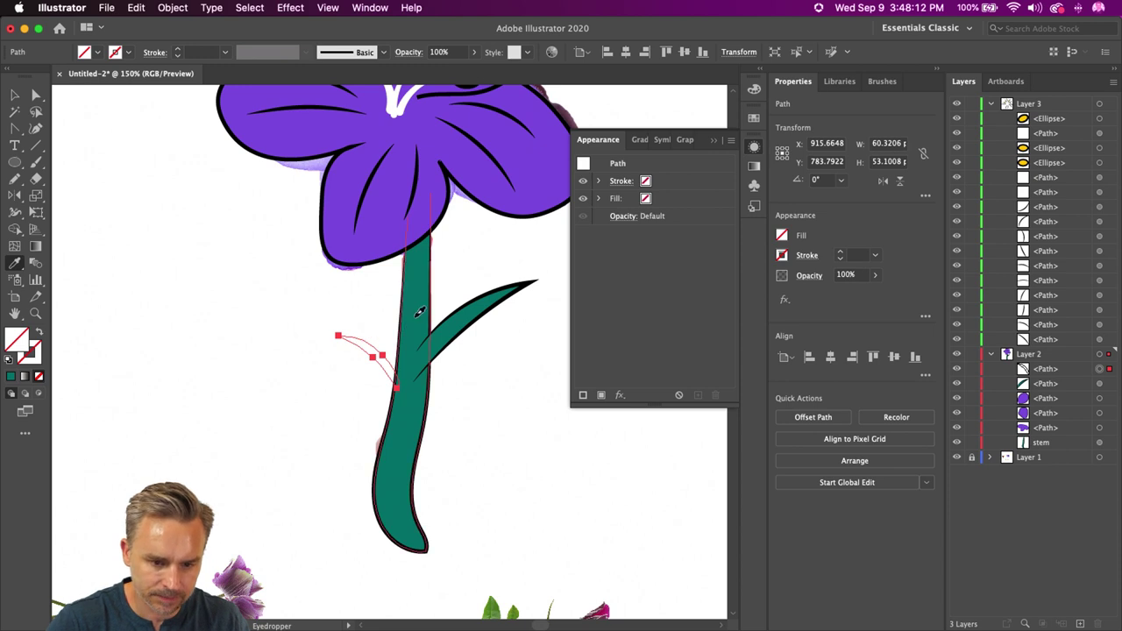
{"action": "left_click", "coordinate": [416, 318]}
Step: Draw a leaf at the end of each branch with the Pencil tool, the right one about 170 by 93 px, and sample the branch's appearance onto it
{"action": "key", "text": "n"}
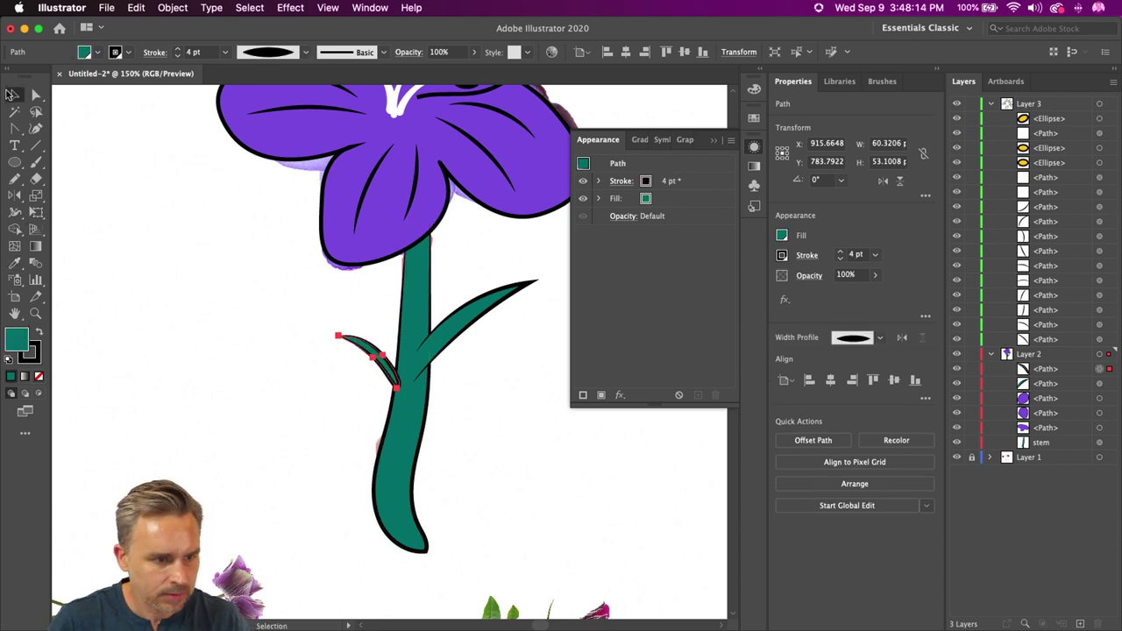
{"action": "mouse_move", "coordinate": [338, 333]}
{"action": "left_mouse_down"}
{"action": "mouse_move", "coordinate": [274, 293]}
{"action": "mouse_move", "coordinate": [179, 325]}
{"action": "mouse_move", "coordinate": [175, 360]}
{"action": "mouse_move", "coordinate": [239, 383]}
{"action": "mouse_move", "coordinate": [310, 362]}
{"action": "mouse_move", "coordinate": [338, 334]}
{"action": "left_mouse_up"}
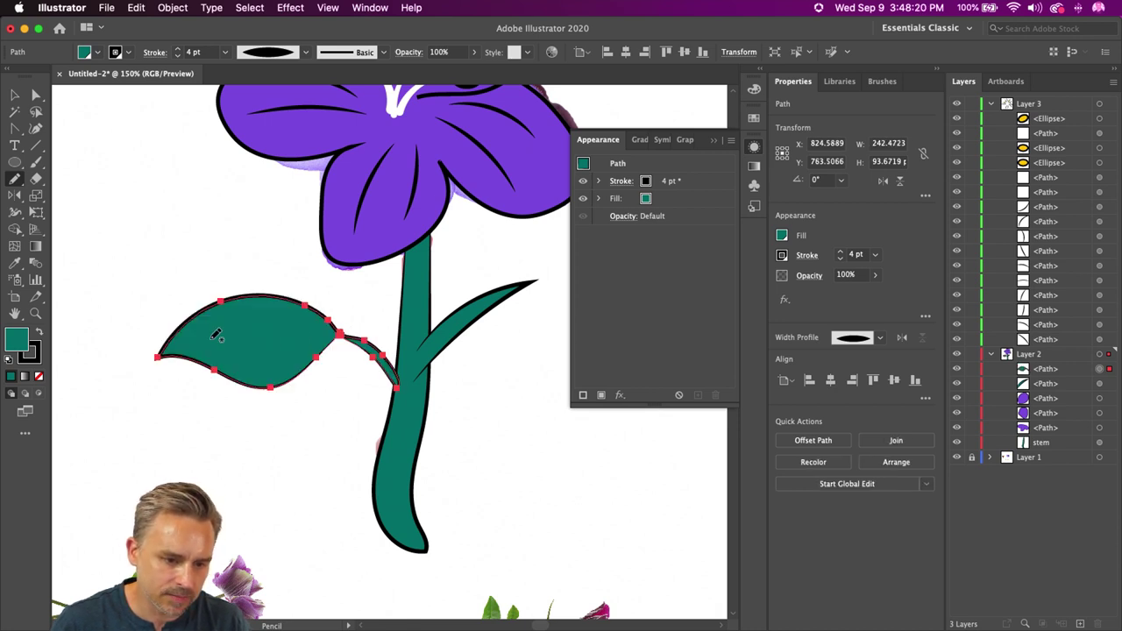
{"action": "mouse_move", "coordinate": [512, 282]}
{"action": "left_mouse_down"}
{"action": "mouse_move", "coordinate": [544, 251]}
{"action": "mouse_move", "coordinate": [604, 233]}
{"action": "mouse_move", "coordinate": [658, 259]}
{"action": "mouse_move", "coordinate": [670, 292]}
{"action": "mouse_move", "coordinate": [554, 324]}
{"action": "mouse_move", "coordinate": [513, 288]}
{"action": "left_mouse_up"}
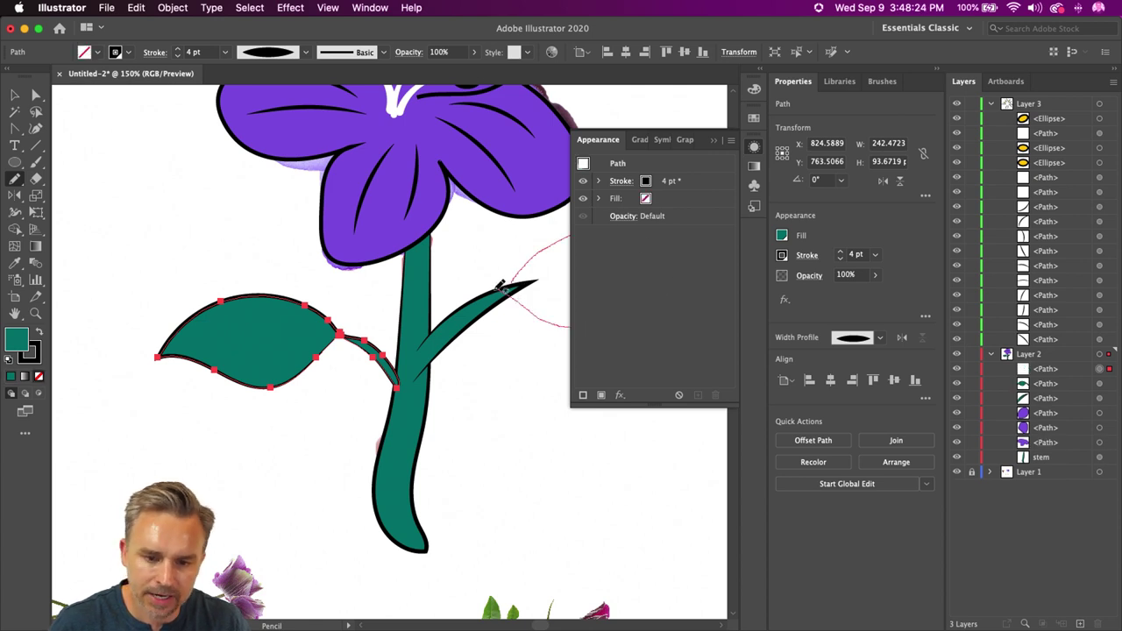
{"action": "mouse_move", "coordinate": [450, 264]}
{"action": "left_mouse_down"}
{"action": "mouse_move", "coordinate": [363, 268]}
{"action": "mouse_move", "coordinate": [394, 305]}
{"action": "left_mouse_up"}
{"action": "key", "text": "i"}
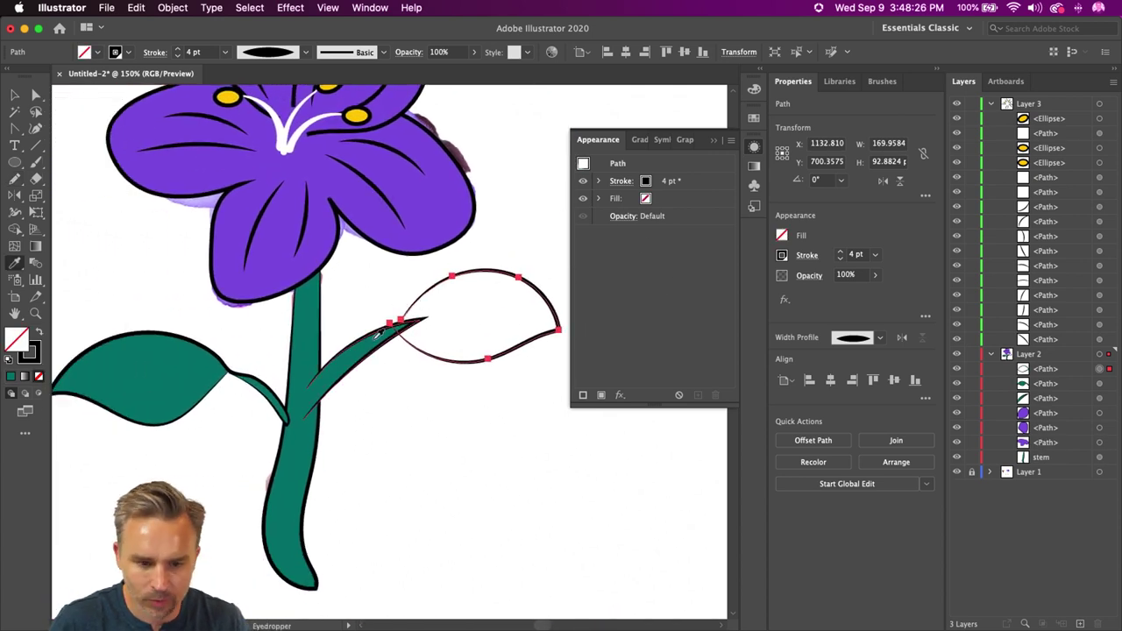
{"action": "left_click", "coordinate": [346, 352]}
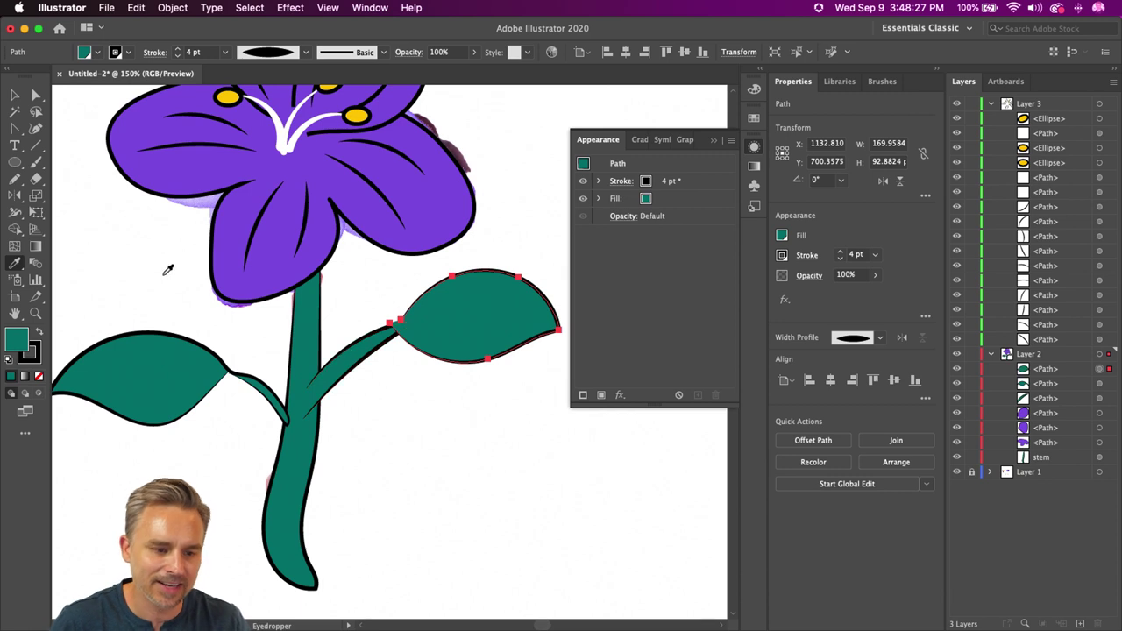
Step: Draw a central vein and two shorter side veins on each of the two leaves with the Pencil tool
{"action": "left_click", "coordinate": [16, 97]}
{"action": "key", "text": "n"}
{"action": "left_click_drag", "start_coordinate": [412, 324], "coordinate": [515, 314]}
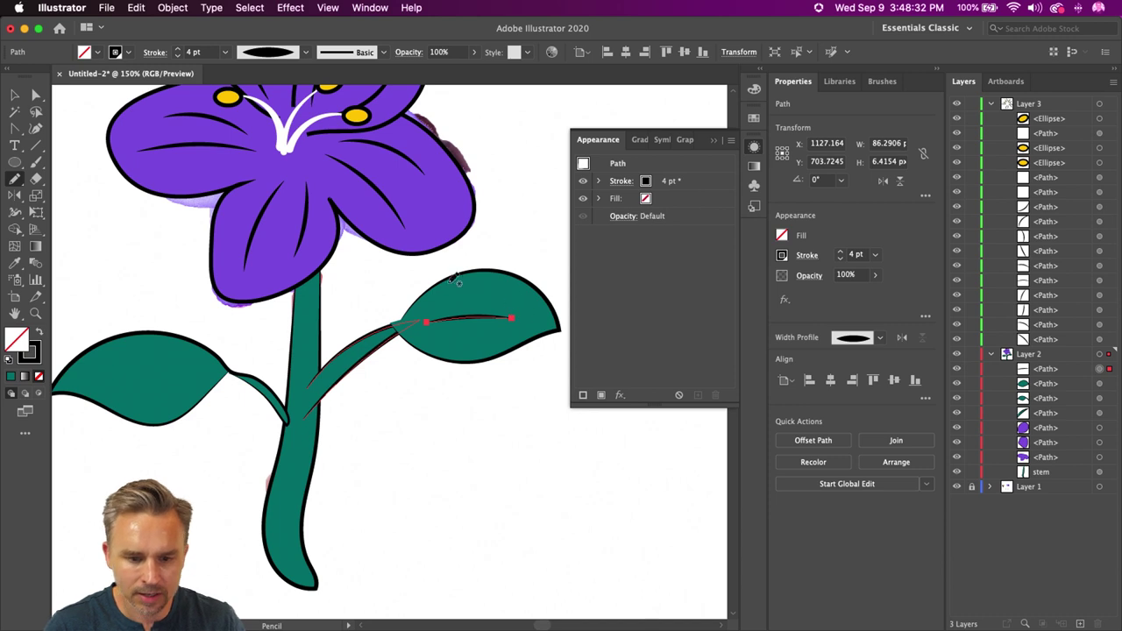
{"action": "mouse_move", "coordinate": [182, 372]}
{"action": "left_mouse_down"}
{"action": "mouse_move", "coordinate": [142, 356]}
{"action": "mouse_move", "coordinate": [87, 372]}
{"action": "mouse_move", "coordinate": [130, 398]}
{"action": "left_mouse_up"}
{"action": "left_click_drag", "start_coordinate": [185, 357], "coordinate": [165, 349]}
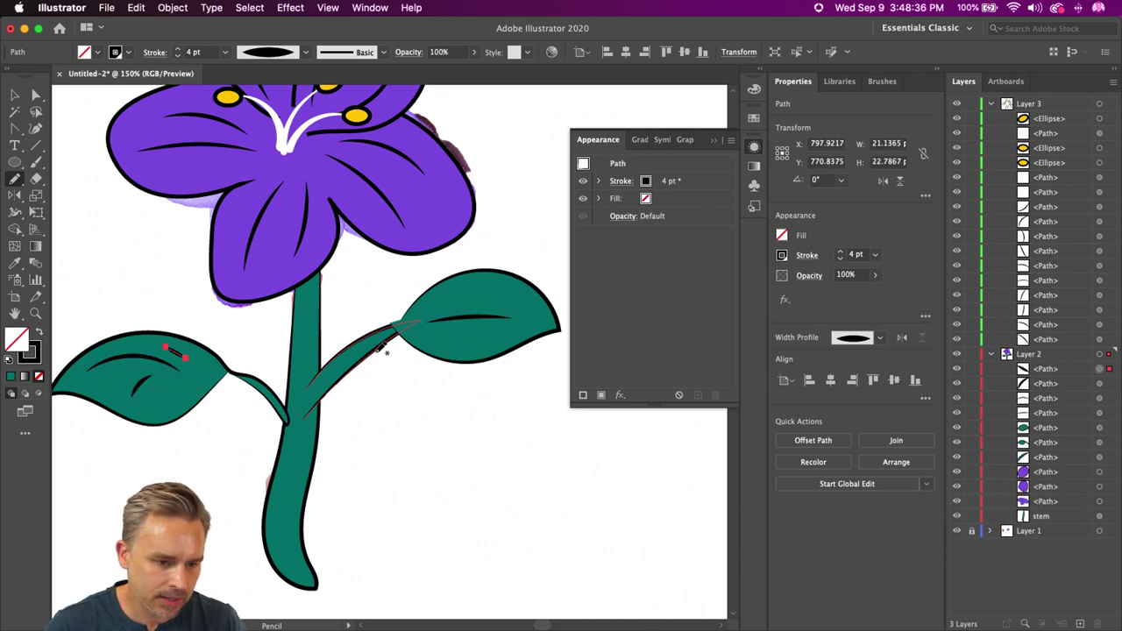
{"action": "left_click_drag", "start_coordinate": [446, 307], "coordinate": [483, 291]}
{"action": "left_click_drag", "start_coordinate": [447, 330], "coordinate": [472, 345]}
{"action": "left_click", "coordinate": [14, 94]}
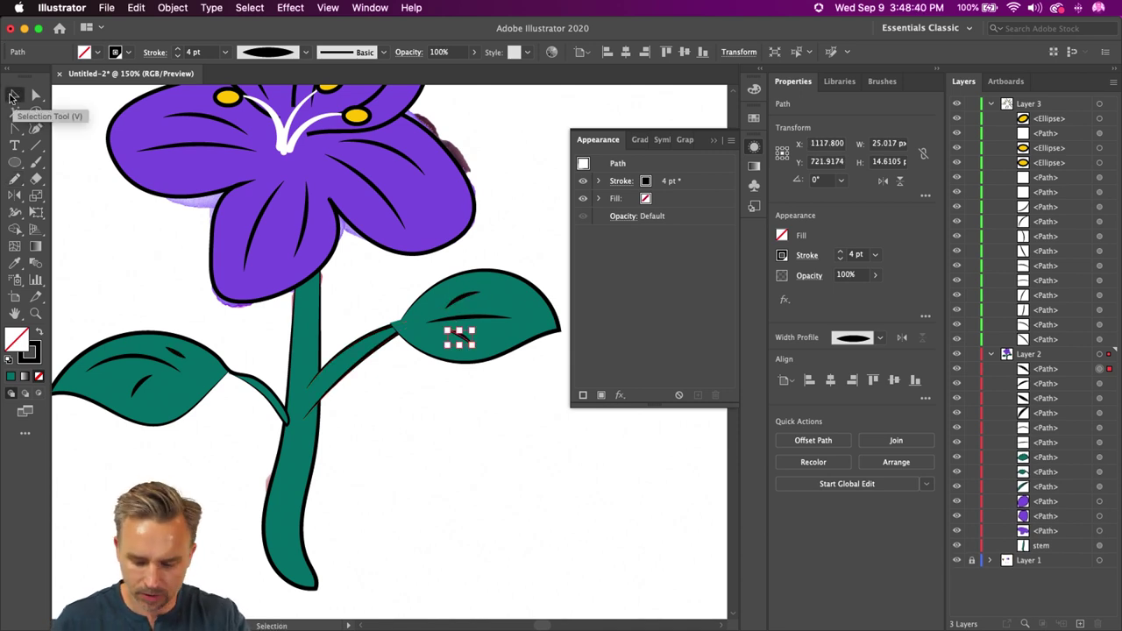
Step: Collapse Layer 3 and Layer 2, hide Layer 1 with the reference photos, make Layer 2 active, and deselect the artwork
{"action": "key", "text": "super+minus"}
{"action": "key", "text": "super+minus"}
{"action": "scroll", "coordinate": [190, 201], "scroll_direction": "left", "scroll_amount": 3}
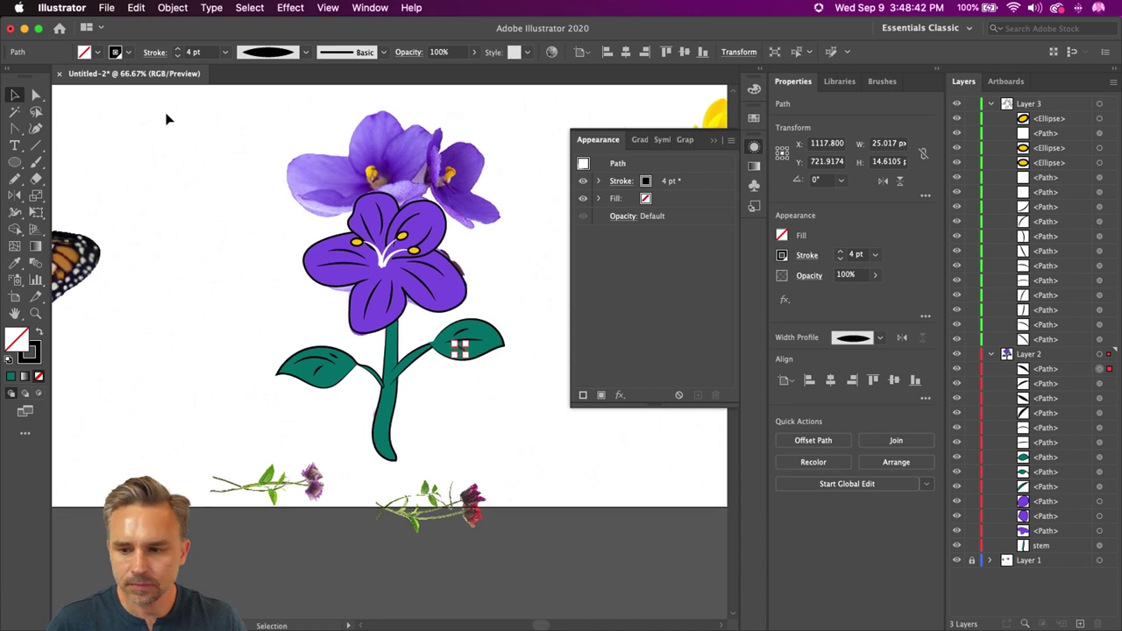
{"action": "left_click", "coordinate": [992, 104]}
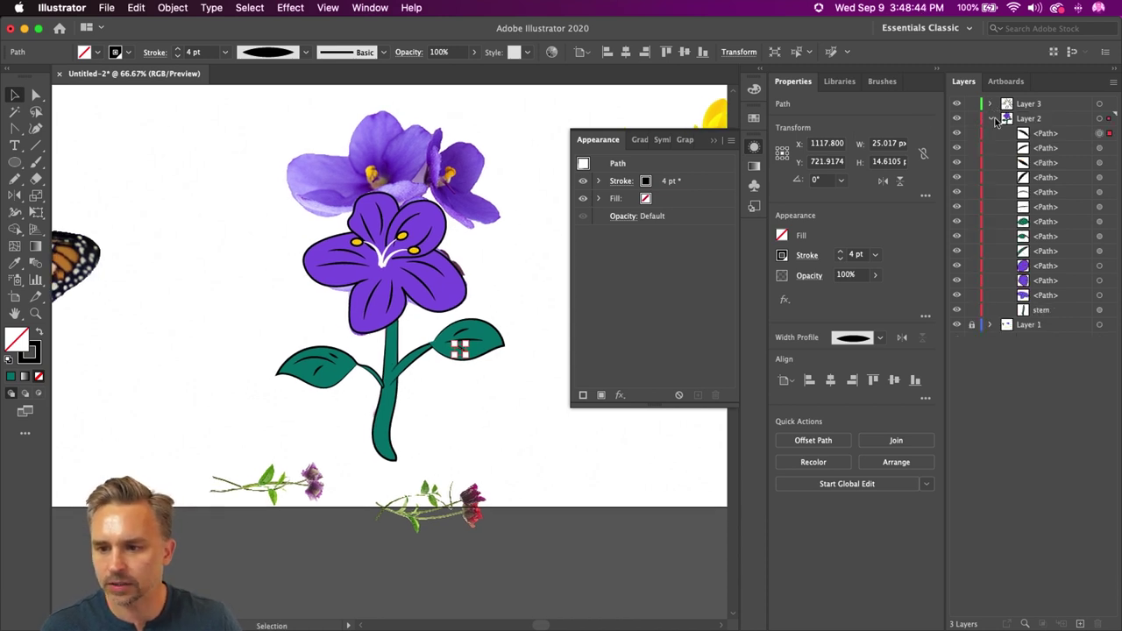
{"action": "left_click", "coordinate": [993, 119]}
{"action": "left_click", "coordinate": [957, 134]}
{"action": "left_click", "coordinate": [1032, 121]}
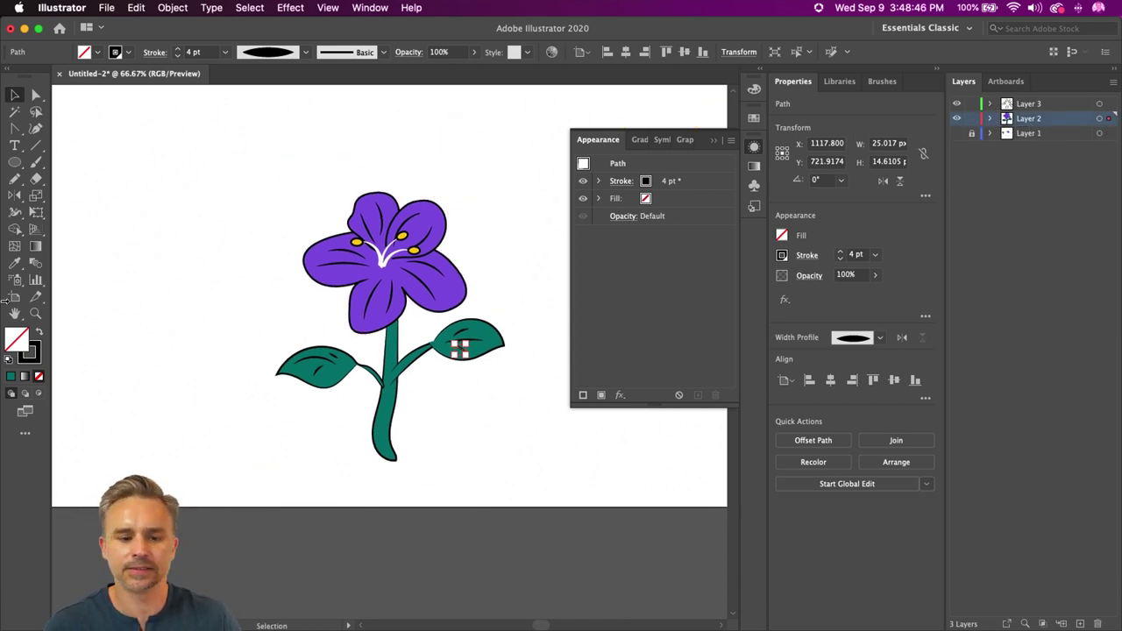
{"action": "left_click", "coordinate": [182, 273]}
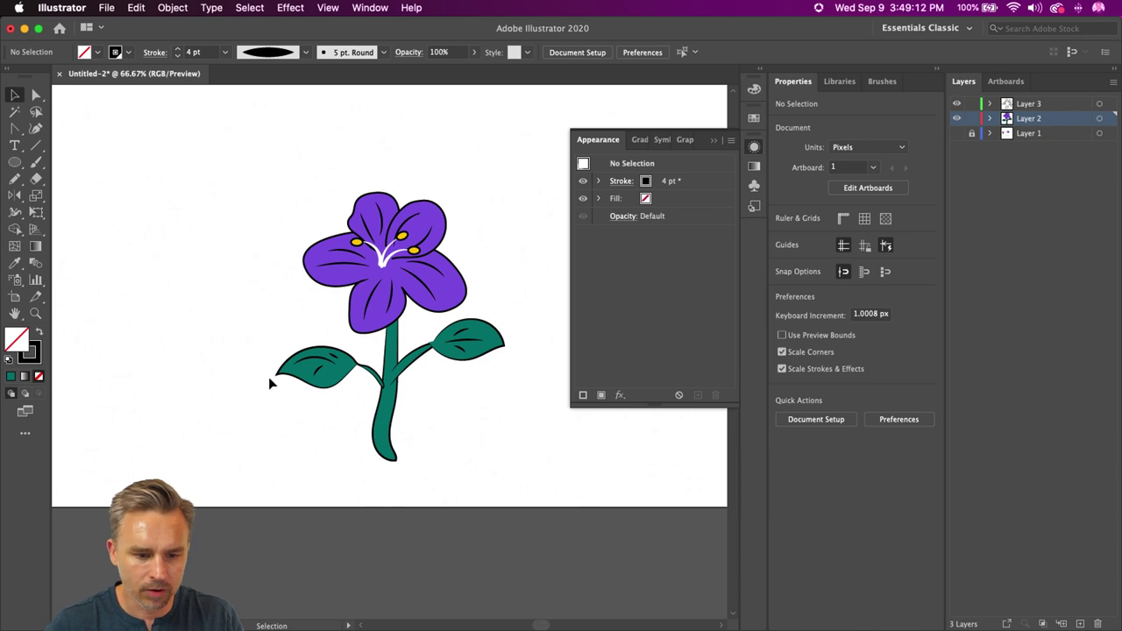
Step: Select the stem, show its anchor points with the Direct Selection tool, and shift the whole stem about 4 px left
{"action": "left_click", "coordinate": [375, 414]}
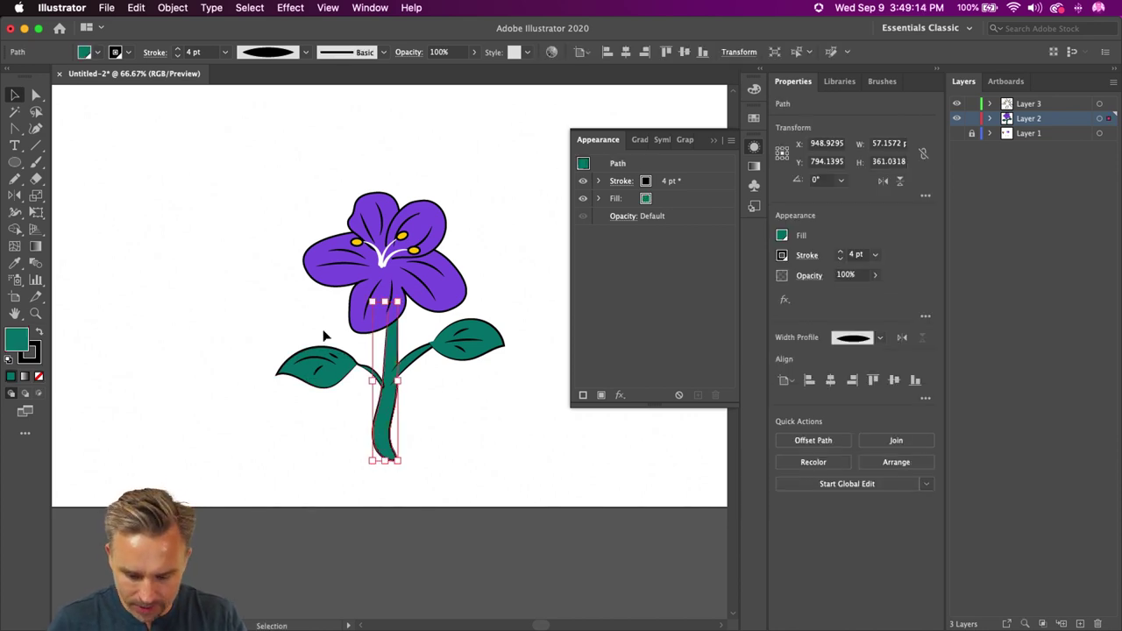
{"action": "key", "text": "a"}
{"action": "key", "text": "super+equal"}
{"action": "key", "text": "super+equal"}
{"action": "key", "text": "v"}
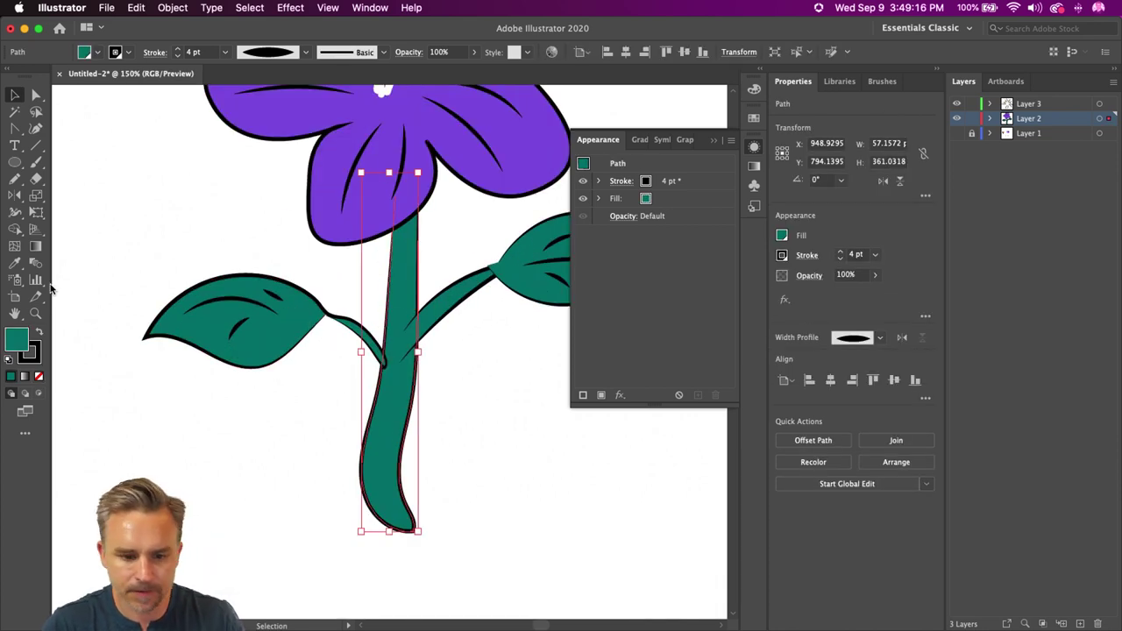
{"action": "left_click", "coordinate": [37, 96]}
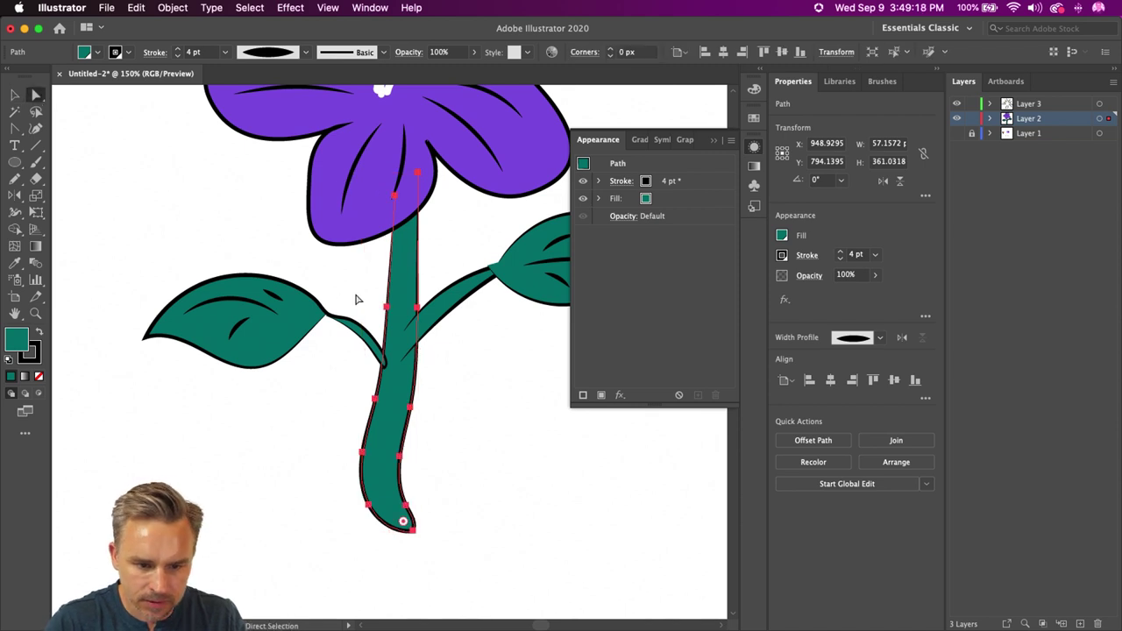
{"action": "left_click", "coordinate": [375, 399]}
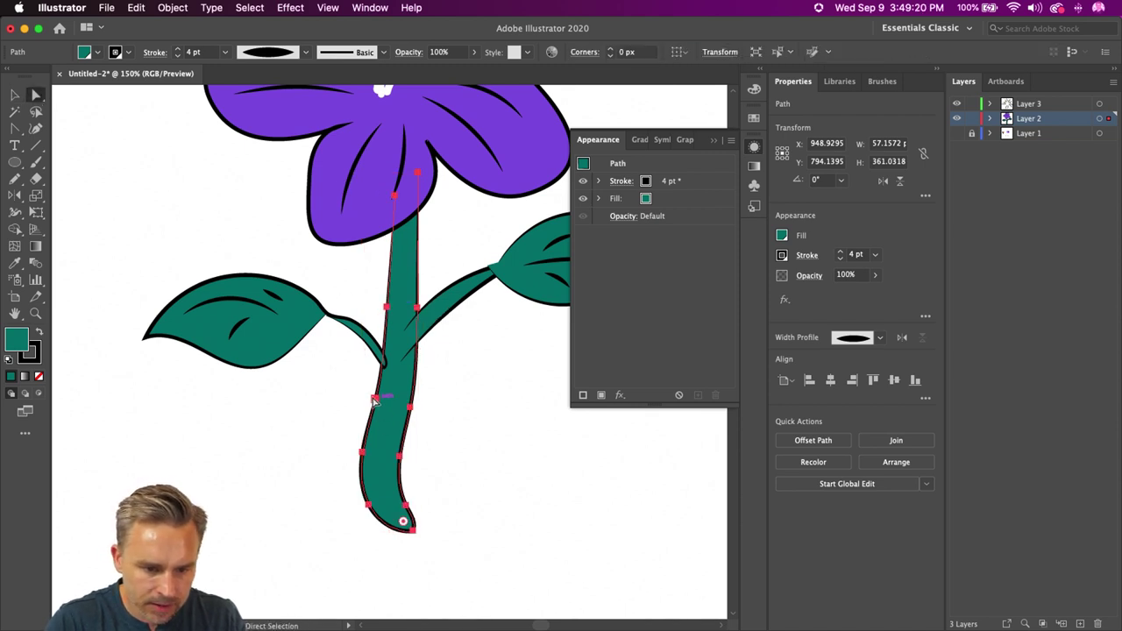
{"action": "left_click_drag", "start_coordinate": [367, 456], "coordinate": [364, 460]}
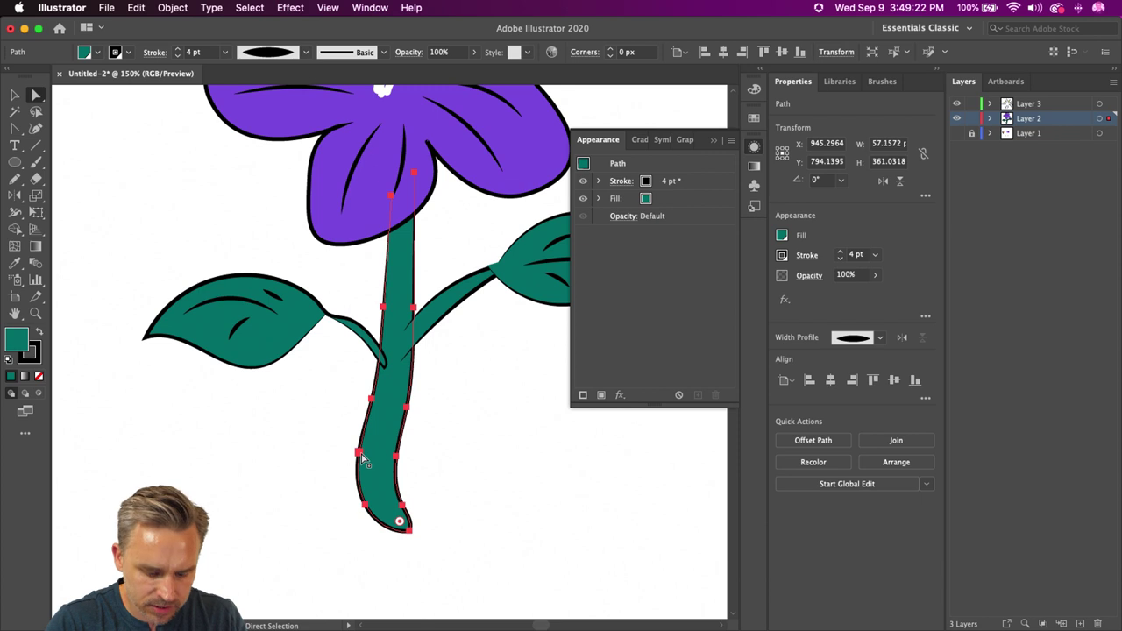
Step: Slim the stem by moving its left-side anchor points toward the right edge, adjust the upper-left anchor slightly, and deselect
{"action": "left_click", "coordinate": [382, 306]}
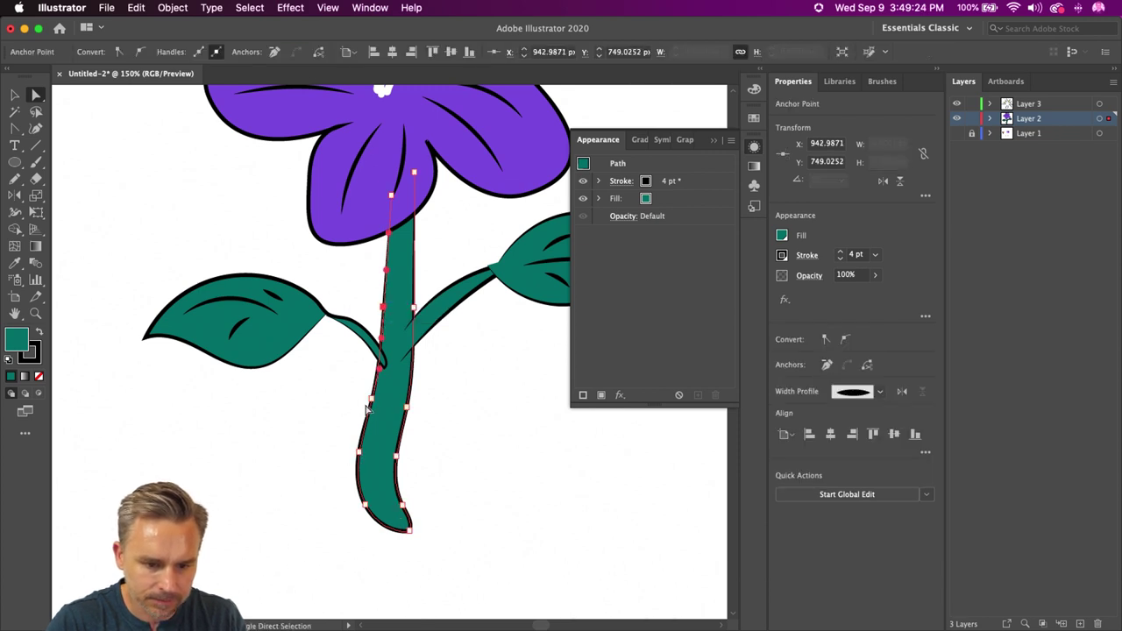
{"action": "left_click", "coordinate": [374, 401], "text": "shift"}
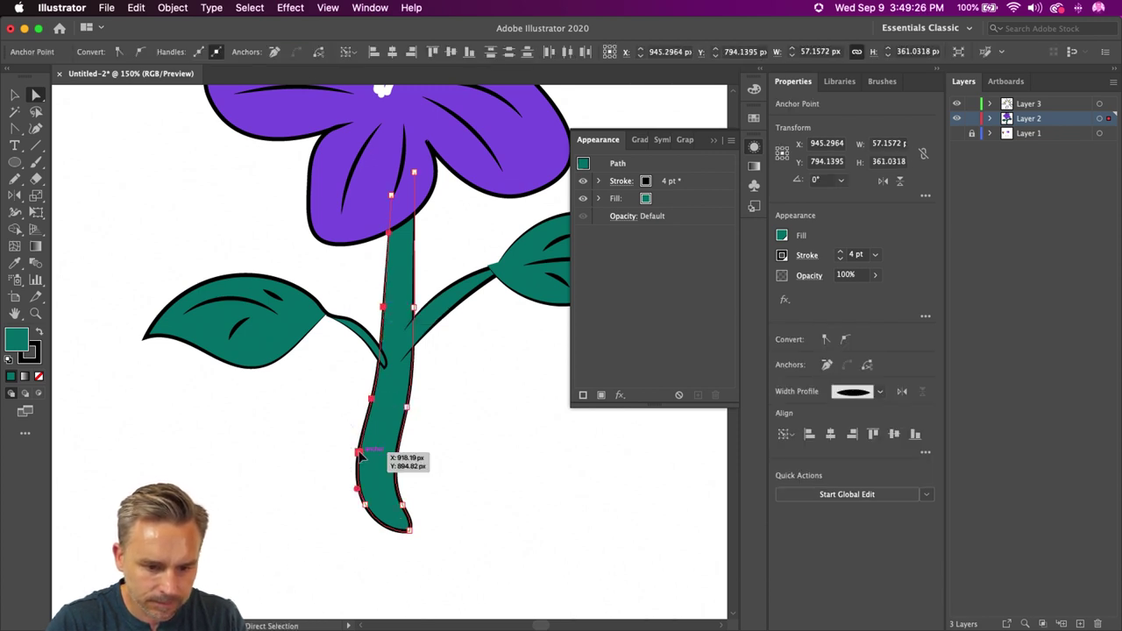
{"action": "left_click_drag", "start_coordinate": [359, 454], "coordinate": [373, 452]}
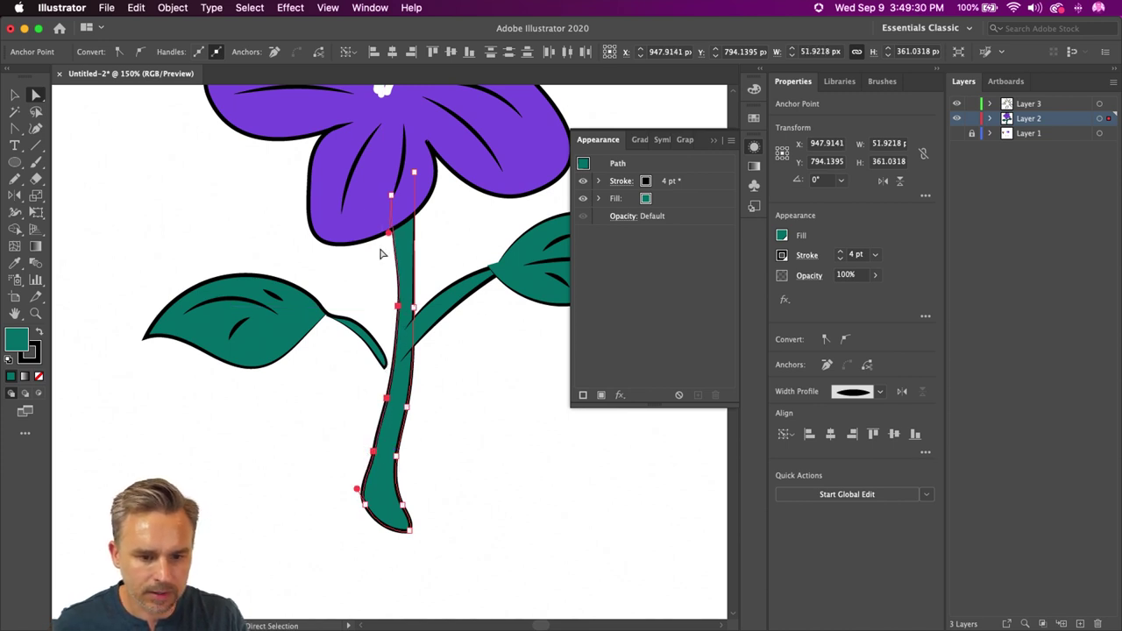
{"action": "left_click_drag", "start_coordinate": [391, 195], "coordinate": [394, 202]}
{"action": "left_click", "coordinate": [308, 451]}
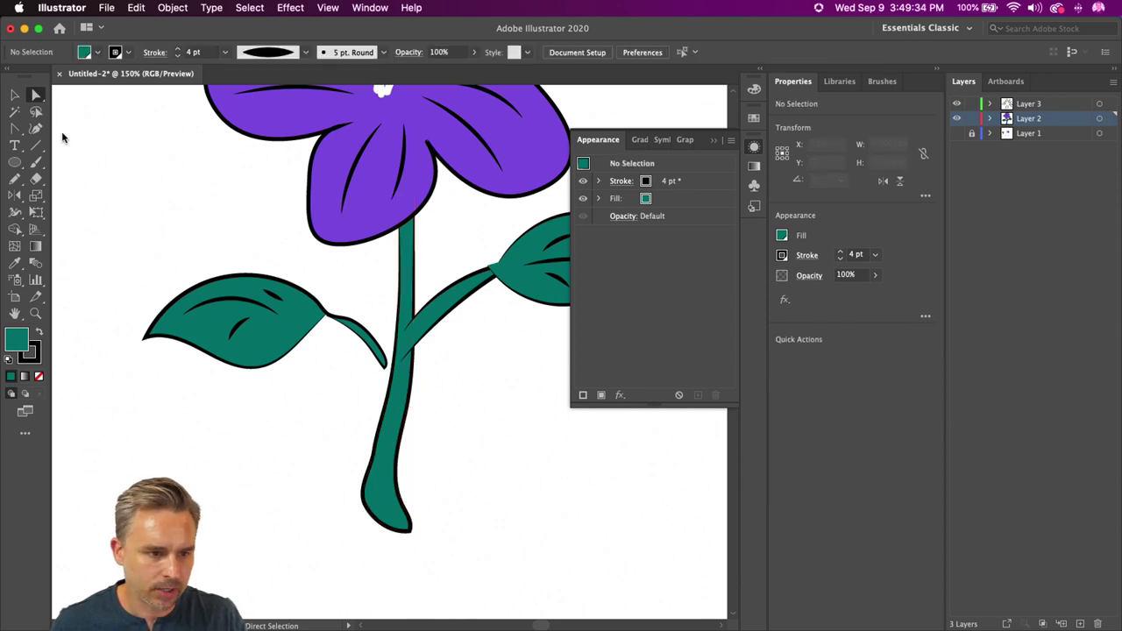
Step: Move the left leaf with its veins and branch about 10 px right and 20 px down to rejoin the stem, then deselect it
{"action": "left_click", "coordinate": [15, 95]}
{"action": "left_click_drag", "start_coordinate": [174, 274], "coordinate": [343, 367]}
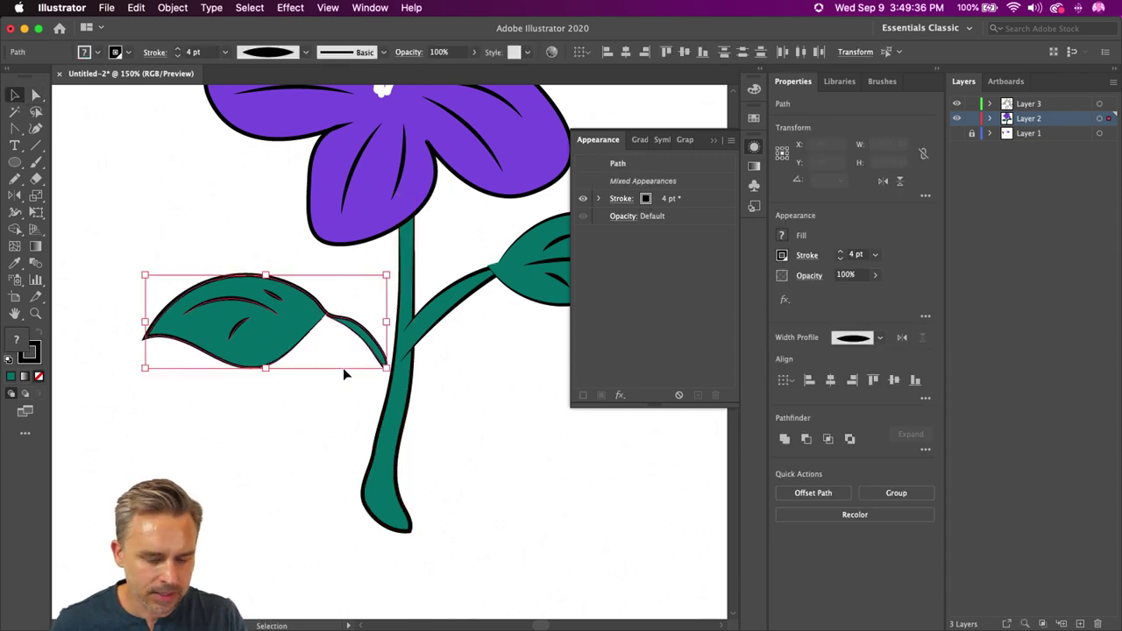
{"action": "key", "text": "shift+Right"}
{"action": "key", "text": "Left"}
{"action": "key", "text": "Left"}
{"action": "key", "text": "Left"}
{"action": "key", "text": "Left"}
{"action": "key", "text": "Left"}
{"action": "key", "text": "Left"}
{"action": "key", "text": "Left"}
{"action": "key", "text": "Left"}
{"action": "key", "text": "Left"}
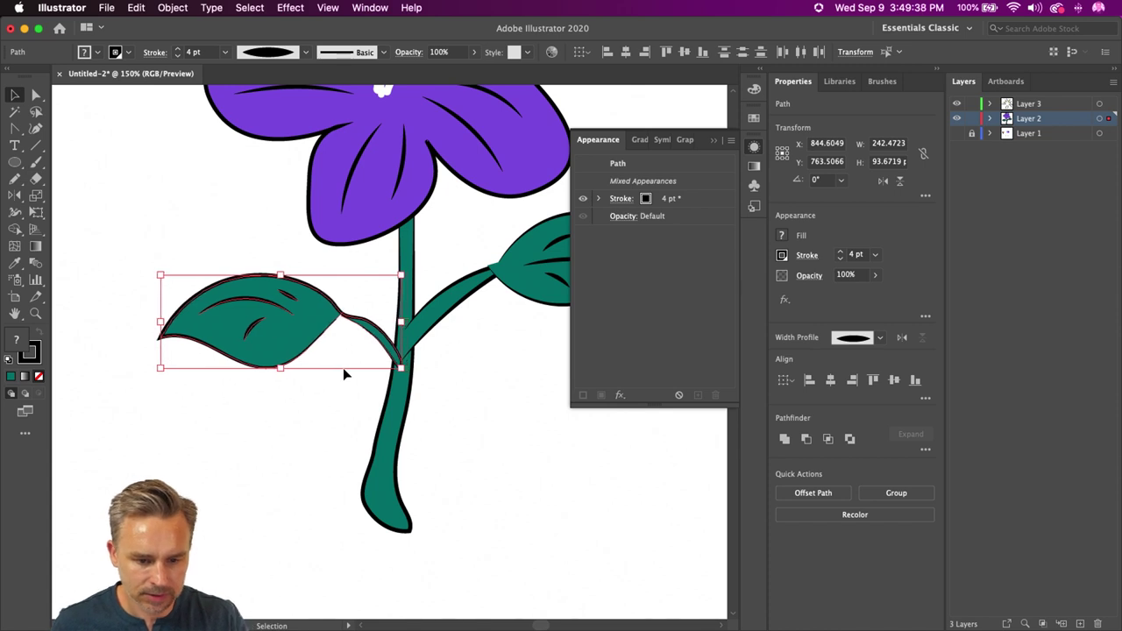
{"action": "key", "text": "Down"}
{"action": "key", "text": "Down"}
{"action": "key", "text": "Down"}
{"action": "key", "text": "Down"}
{"action": "key", "text": "Down"}
{"action": "key", "text": "Down"}
{"action": "key", "text": "Down"}
{"action": "key", "text": "Down"}
{"action": "key", "text": "Down"}
{"action": "key", "text": "Down"}
{"action": "key", "text": "Down"}
{"action": "key", "text": "Down"}
{"action": "key", "text": "Down"}
{"action": "key", "text": "Down"}
{"action": "key", "text": "Down"}
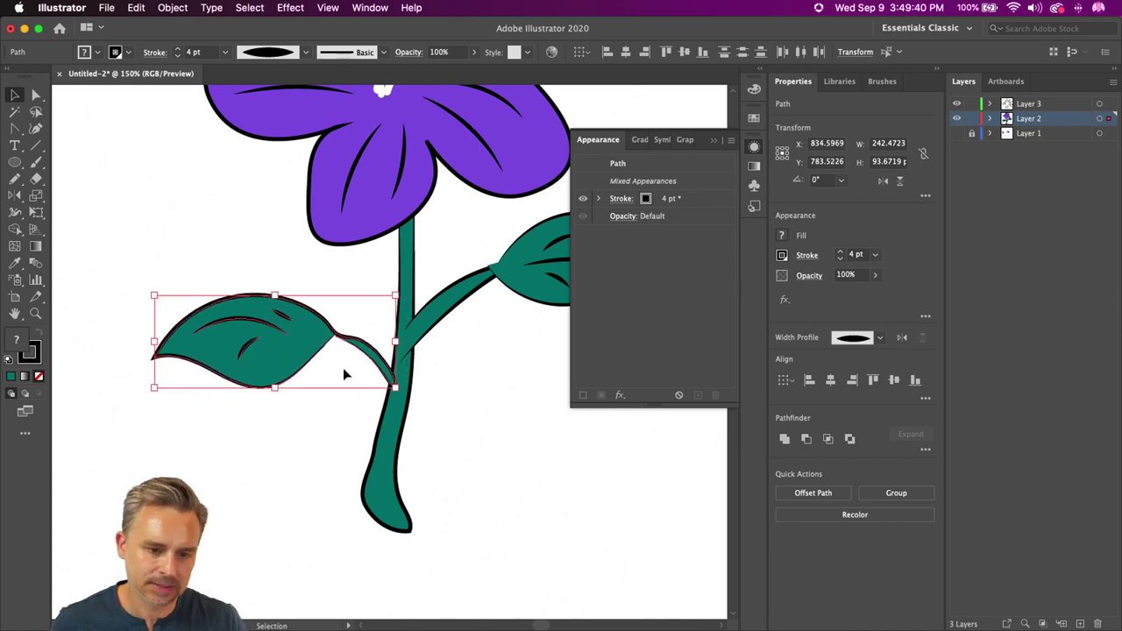
{"action": "left_click", "coordinate": [319, 460]}
Step: Select the whole flower, collapse the Appearance panel, and move the flower to about X 612 px, Y 575 px on the artboard
{"action": "key", "text": "super+minus"}
{"action": "key", "text": "super+minus"}
{"action": "key", "text": "super+minus"}
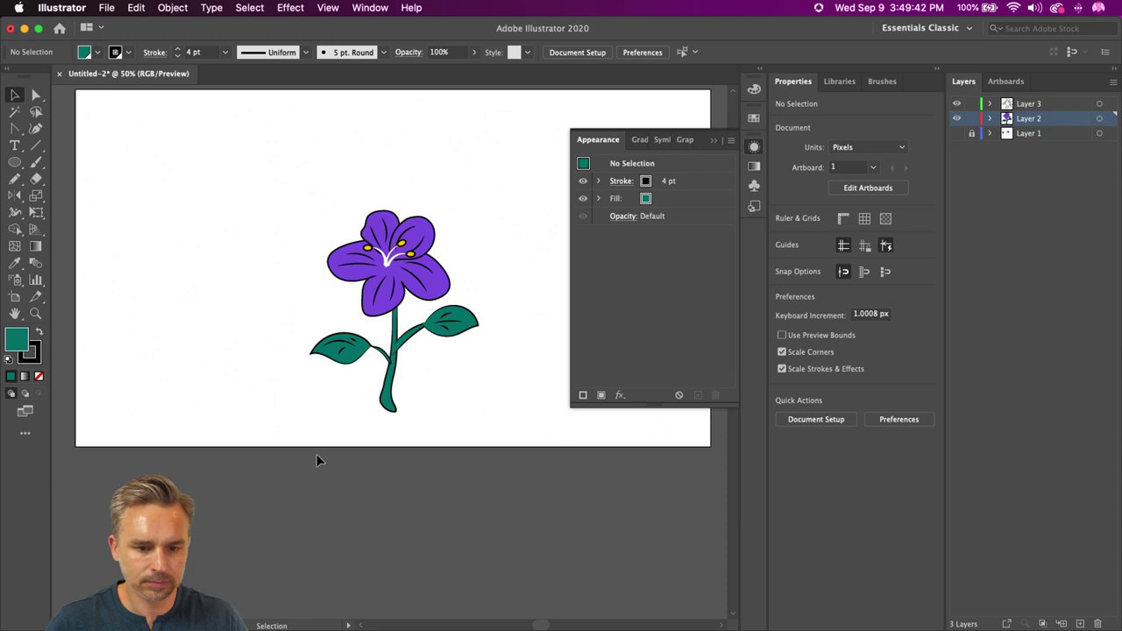
{"action": "left_click_drag", "start_coordinate": [292, 182], "coordinate": [635, 573]}
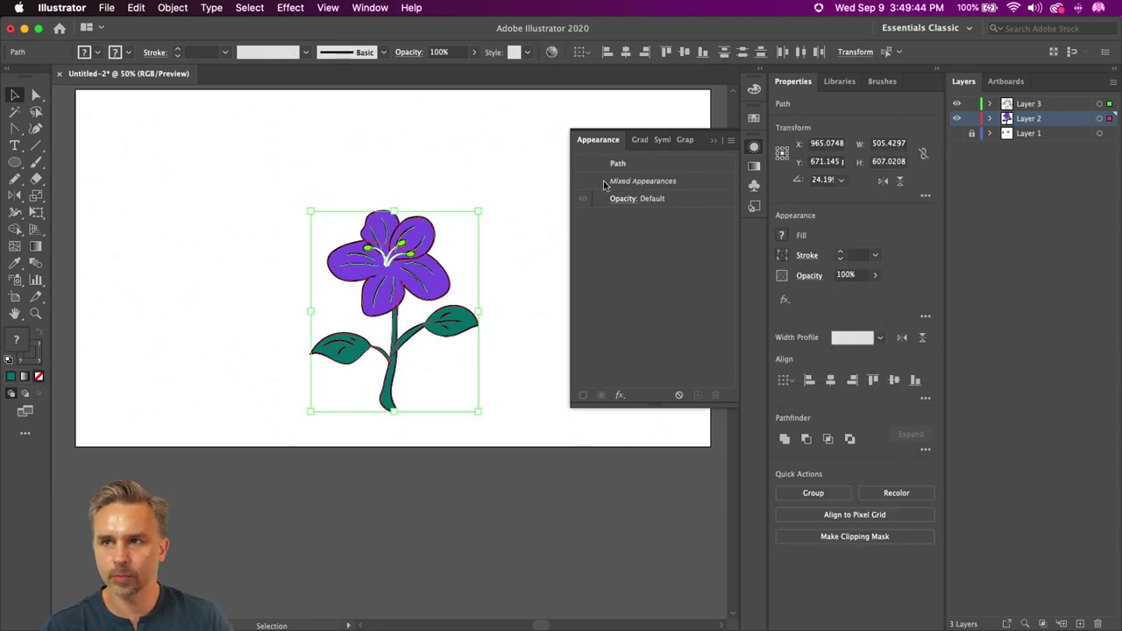
{"action": "left_click", "coordinate": [716, 142]}
{"action": "left_click_drag", "start_coordinate": [362, 256], "coordinate": [238, 227]}
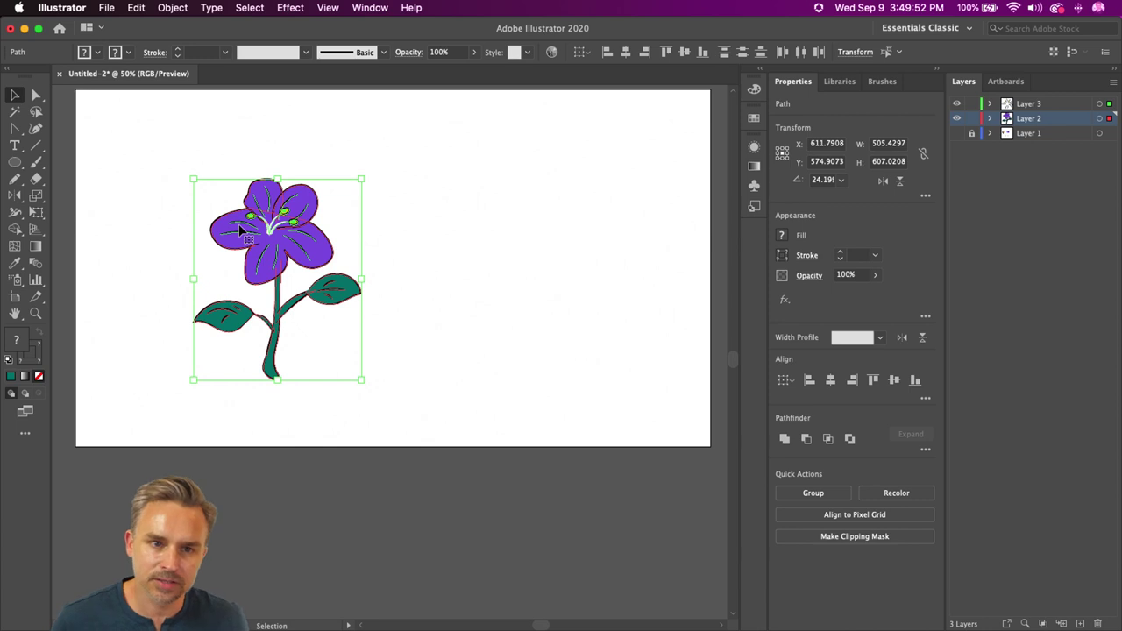
Step: Activate the Puppet Warp tool on the whole selected flower and view the artwork at 100%
{"action": "scroll", "coordinate": [241, 229], "scroll_direction": "right", "scroll_amount": 1}
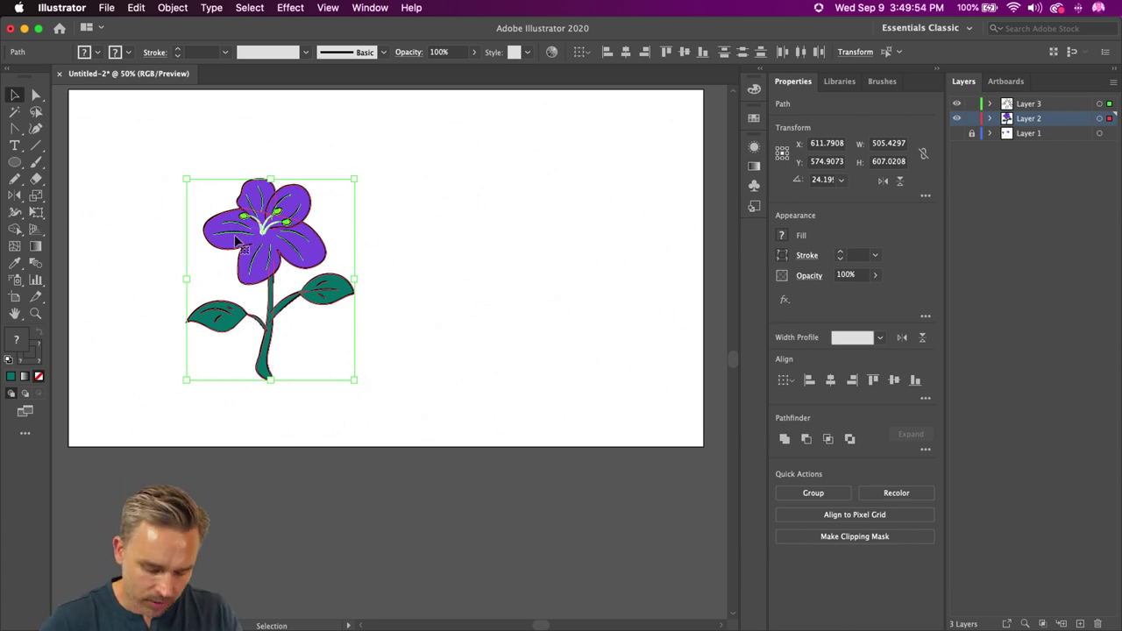
{"action": "scroll", "coordinate": [237, 241], "scroll_direction": "left", "scroll_amount": 10}
{"action": "scroll", "coordinate": [237, 241], "scroll_direction": "up", "scroll_amount": 3}
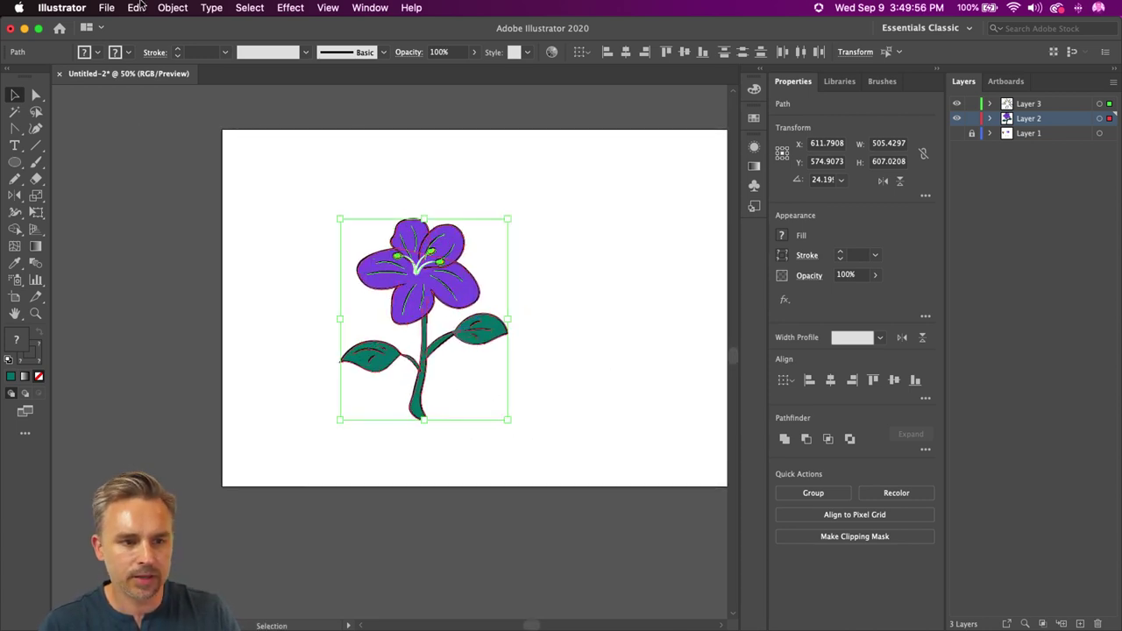
{"action": "key", "text": "super+equal"}
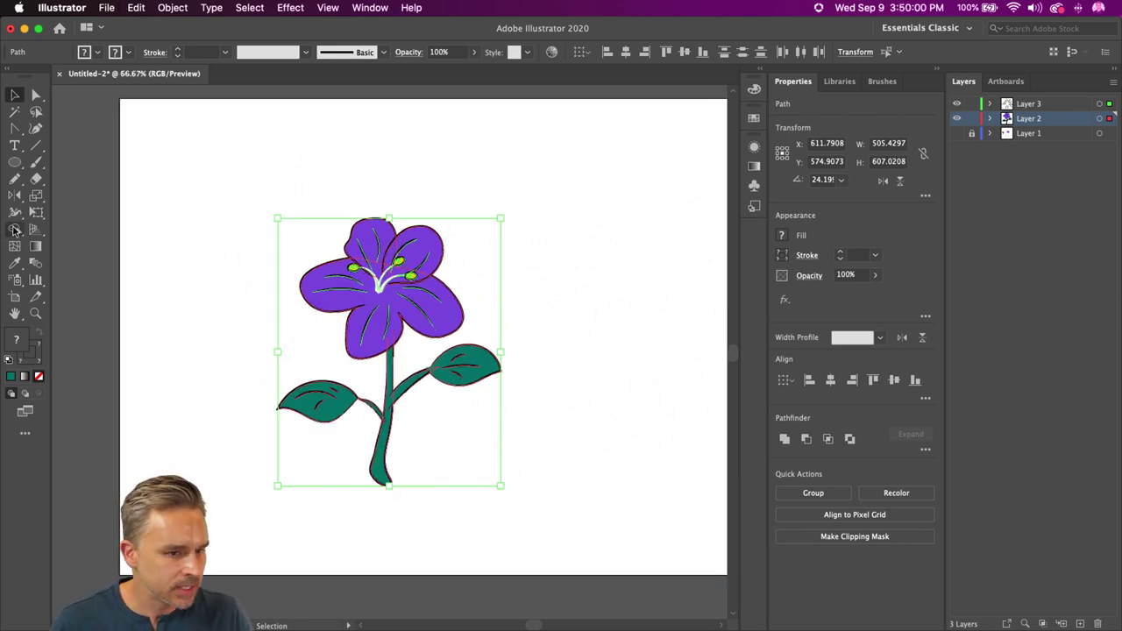
{"action": "left_click", "coordinate": [35, 213]}
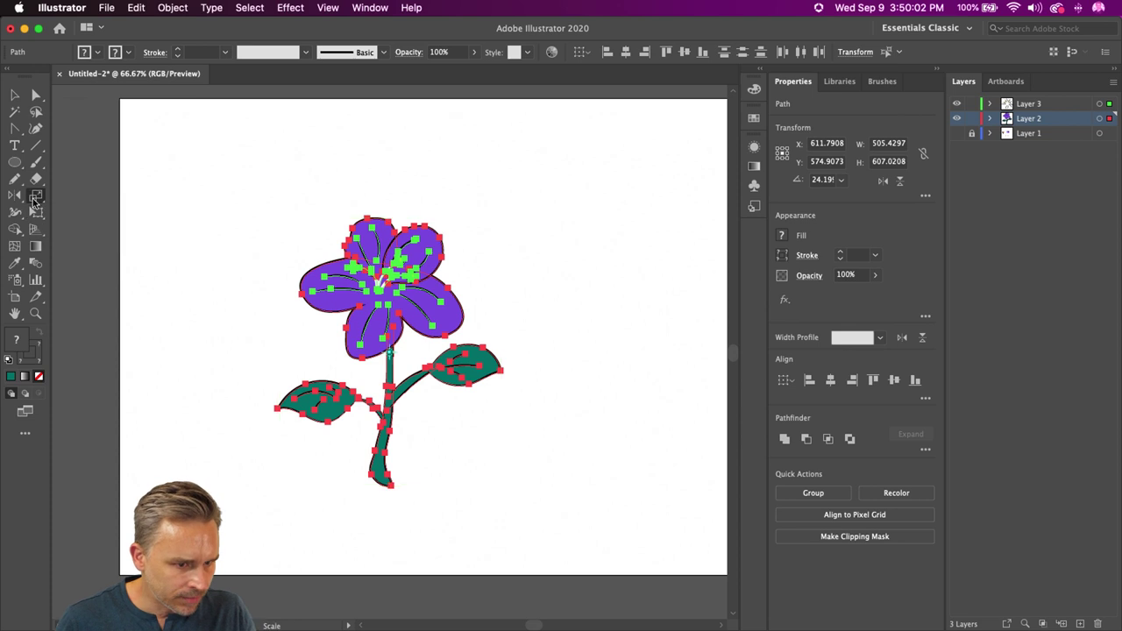
{"action": "left_click", "coordinate": [34, 196]}
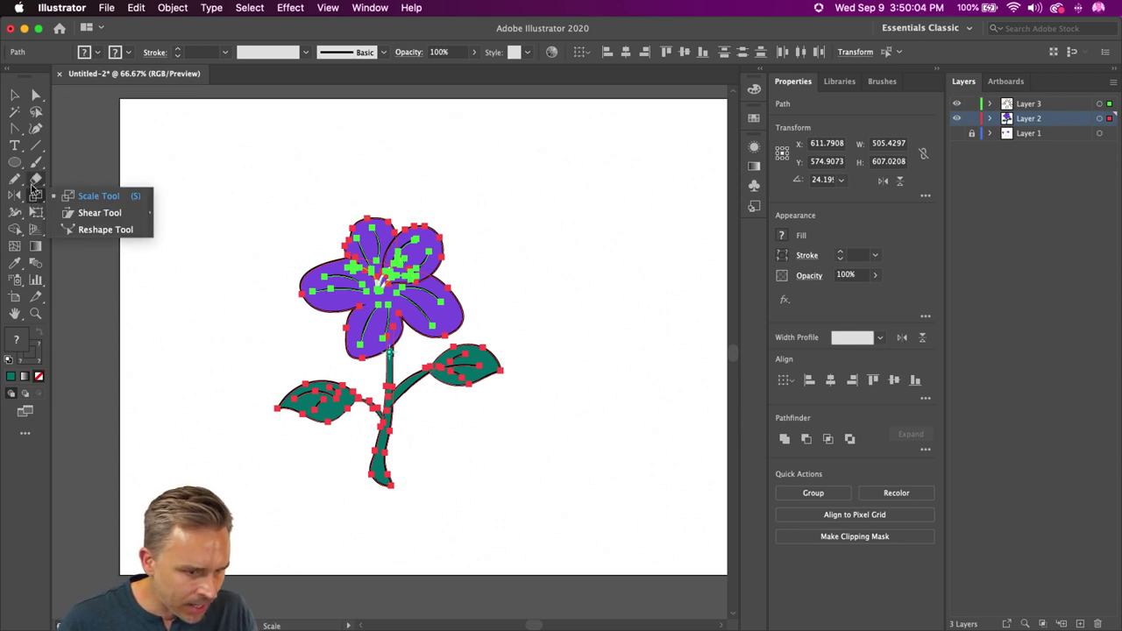
{"action": "left_click", "coordinate": [35, 216]}
{"action": "left_click", "coordinate": [34, 216]}
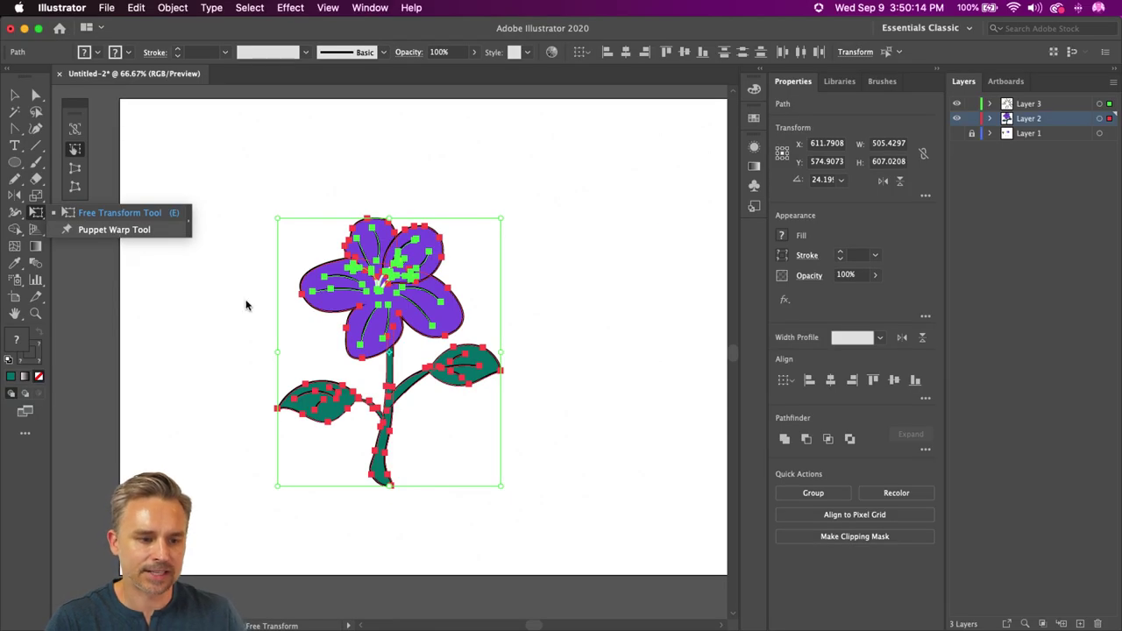
{"action": "left_click", "coordinate": [114, 229]}
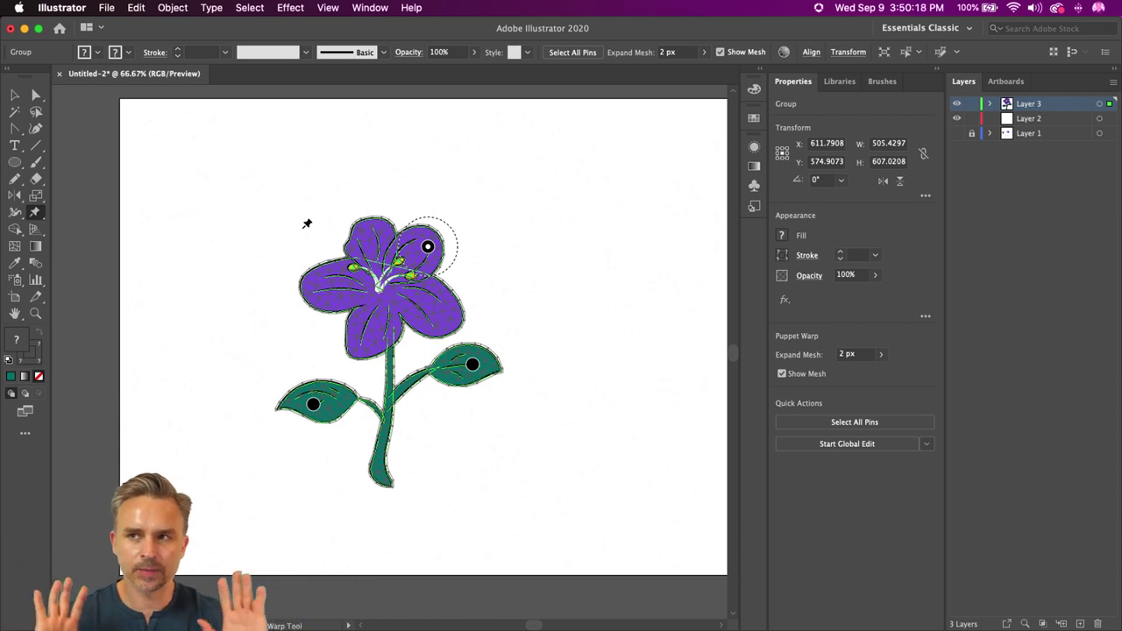
{"action": "key", "text": "super+1"}
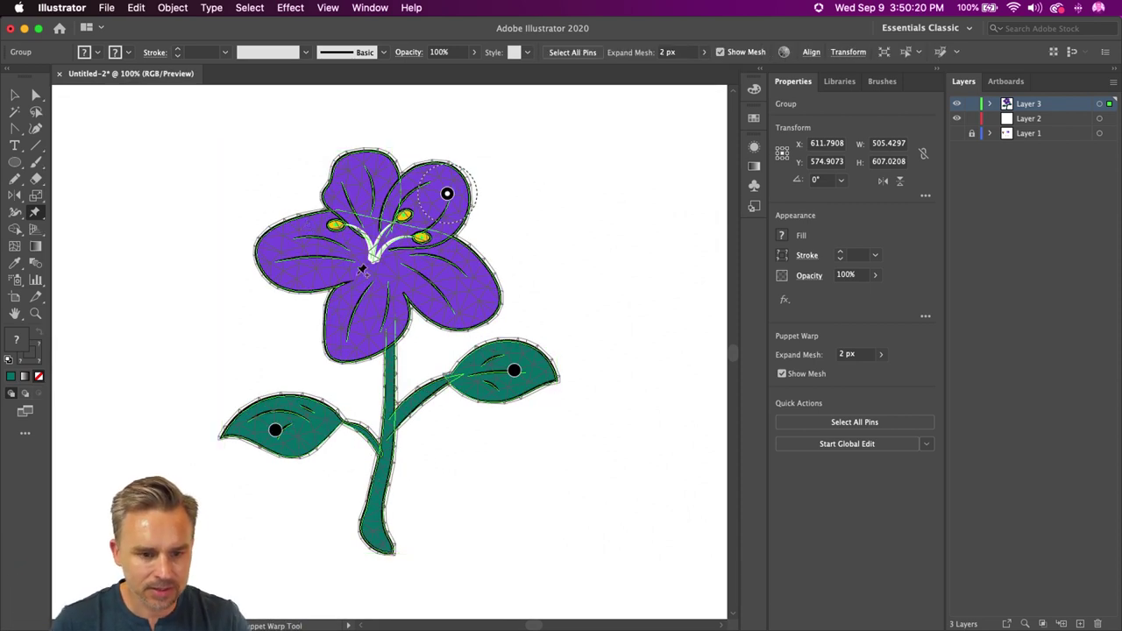
Step: Pin the stem at its branching point and near its base, and pull the branching point slightly up and to the right
{"action": "left_click", "coordinate": [387, 454]}
{"action": "left_click", "coordinate": [367, 532]}
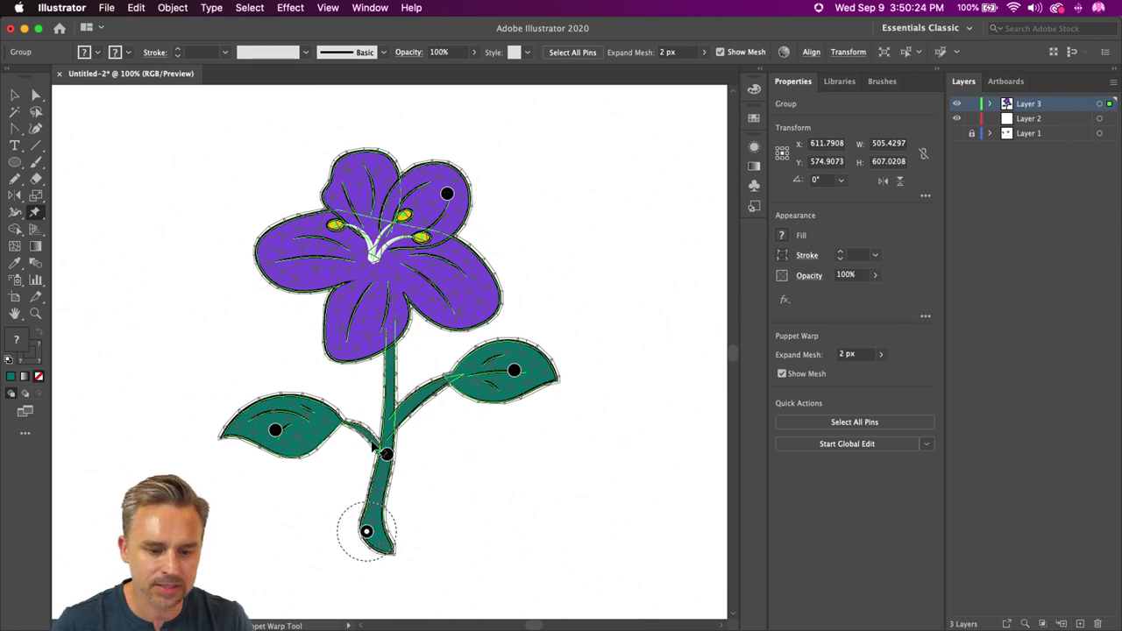
{"action": "mouse_move", "coordinate": [387, 454]}
{"action": "left_mouse_down"}
{"action": "mouse_move", "coordinate": [363, 450]}
{"action": "mouse_move", "coordinate": [471, 452]}
{"action": "mouse_move", "coordinate": [333, 452]}
{"action": "mouse_move", "coordinate": [462, 454]}
{"action": "mouse_move", "coordinate": [371, 441]}
{"action": "mouse_move", "coordinate": [398, 440]}
{"action": "left_mouse_up"}
Step: Move the right leaf's puppet pin downward and the left leaf's pin inward, toward the stem
{"action": "left_click_drag", "start_coordinate": [518, 373], "coordinate": [511, 406]}
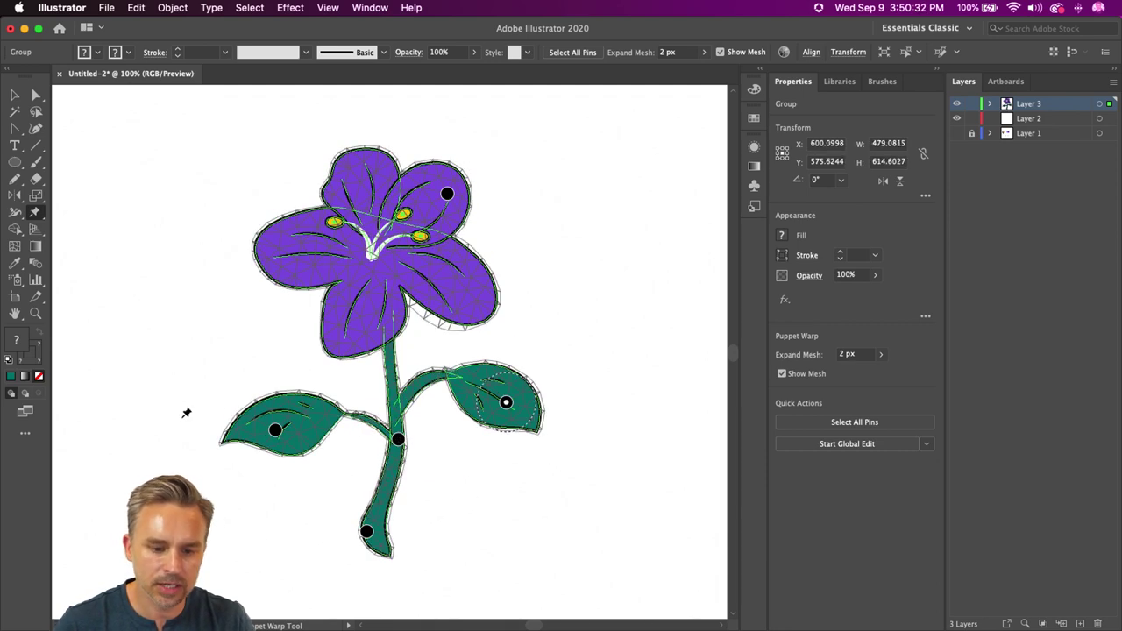
{"action": "mouse_move", "coordinate": [276, 431]}
{"action": "left_mouse_down"}
{"action": "mouse_move", "coordinate": [283, 458]}
{"action": "mouse_move", "coordinate": [296, 436]}
{"action": "left_mouse_up"}
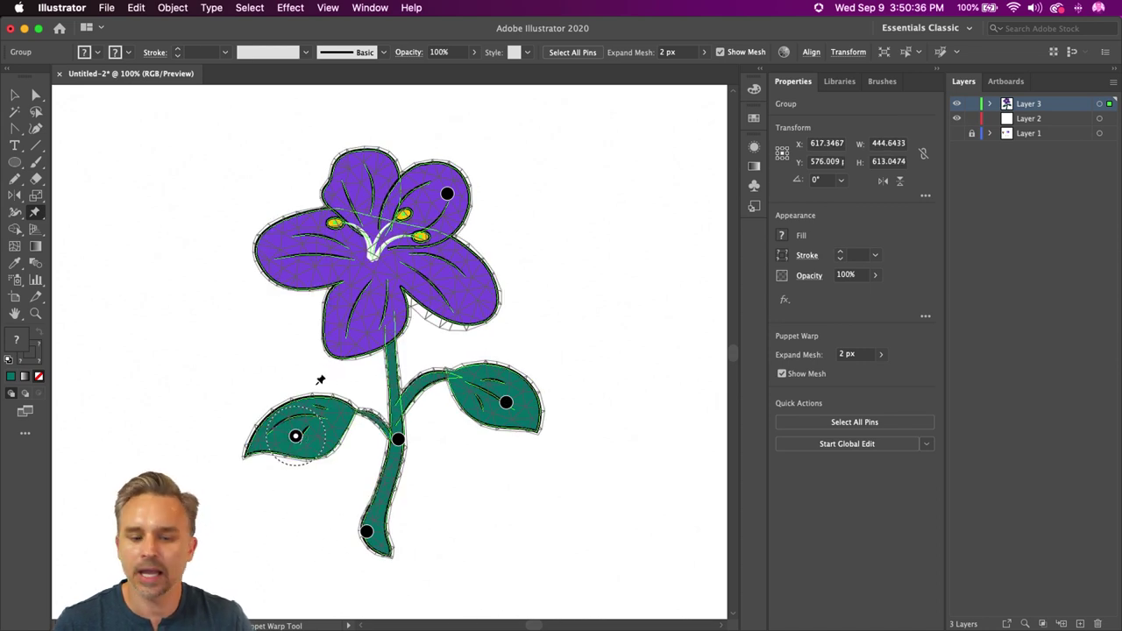
Step: Pin the left leaf where it joins its branch, rotate the leaf's middle pin counterclockwise, and shift that pin slightly down and right
{"action": "left_click", "coordinate": [350, 409]}
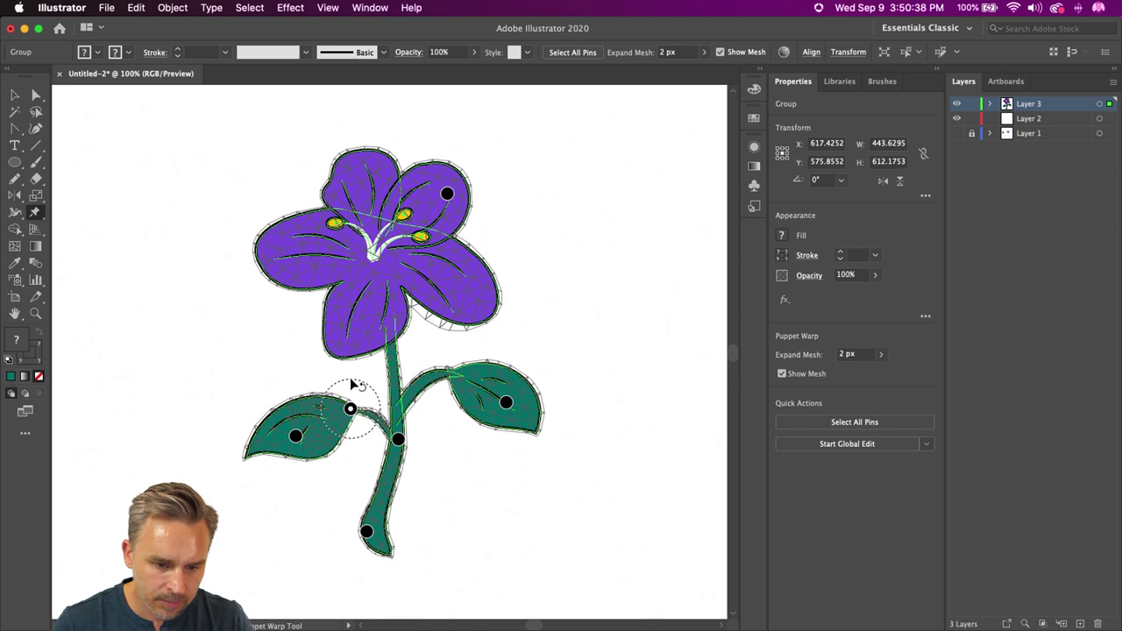
{"action": "left_click", "coordinate": [296, 436]}
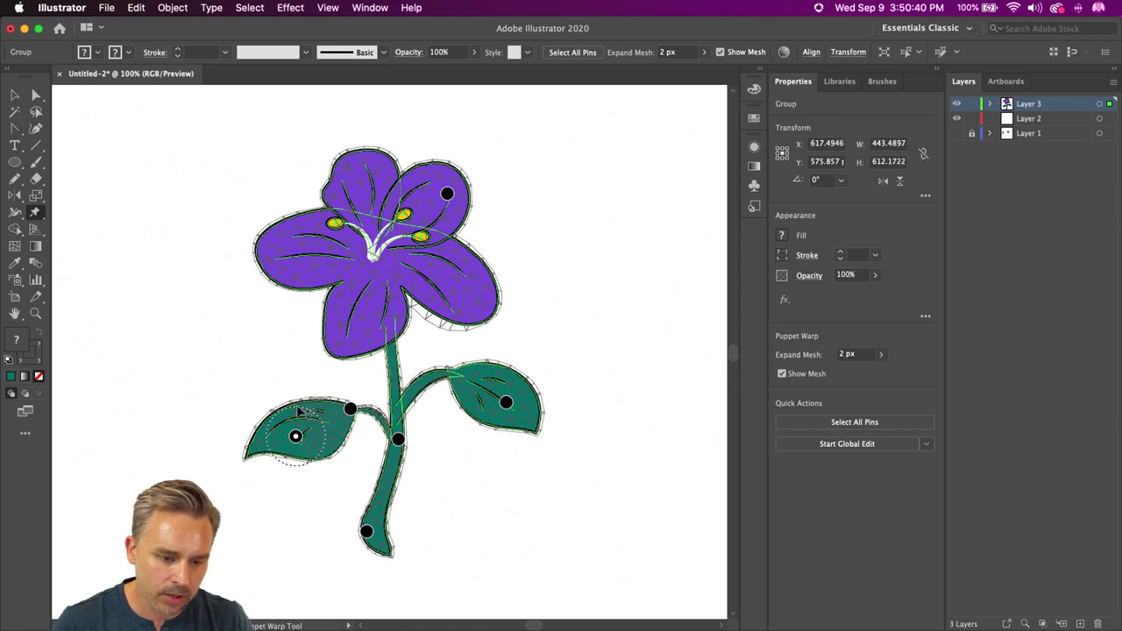
{"action": "left_click_drag", "start_coordinate": [300, 413], "coordinate": [281, 419]}
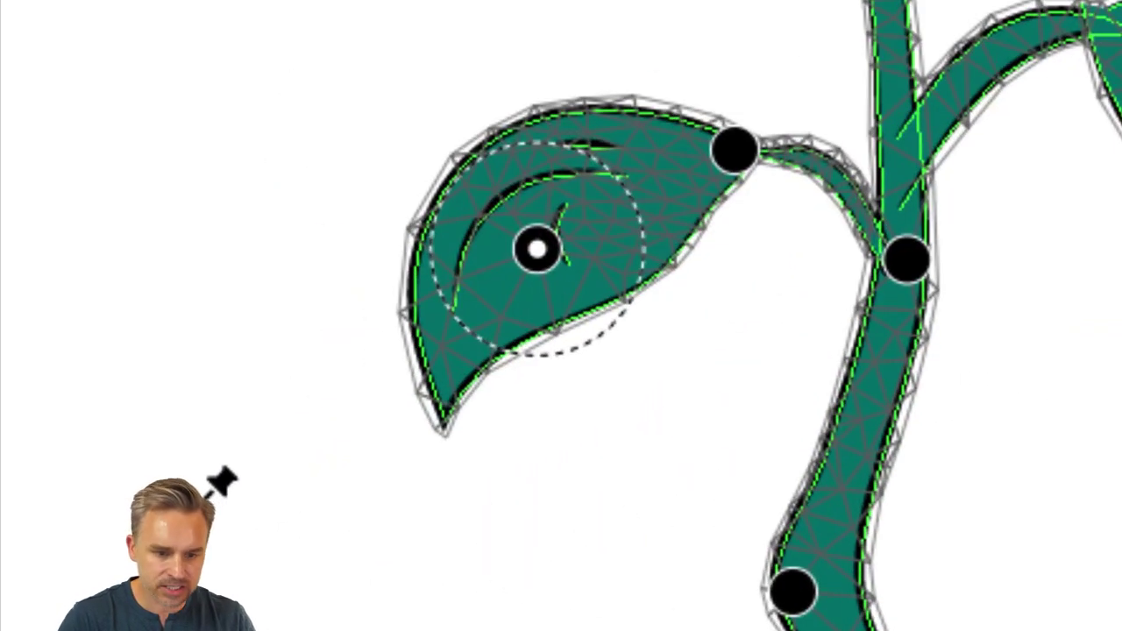
{"action": "left_click_drag", "start_coordinate": [488, 192], "coordinate": [478, 233]}
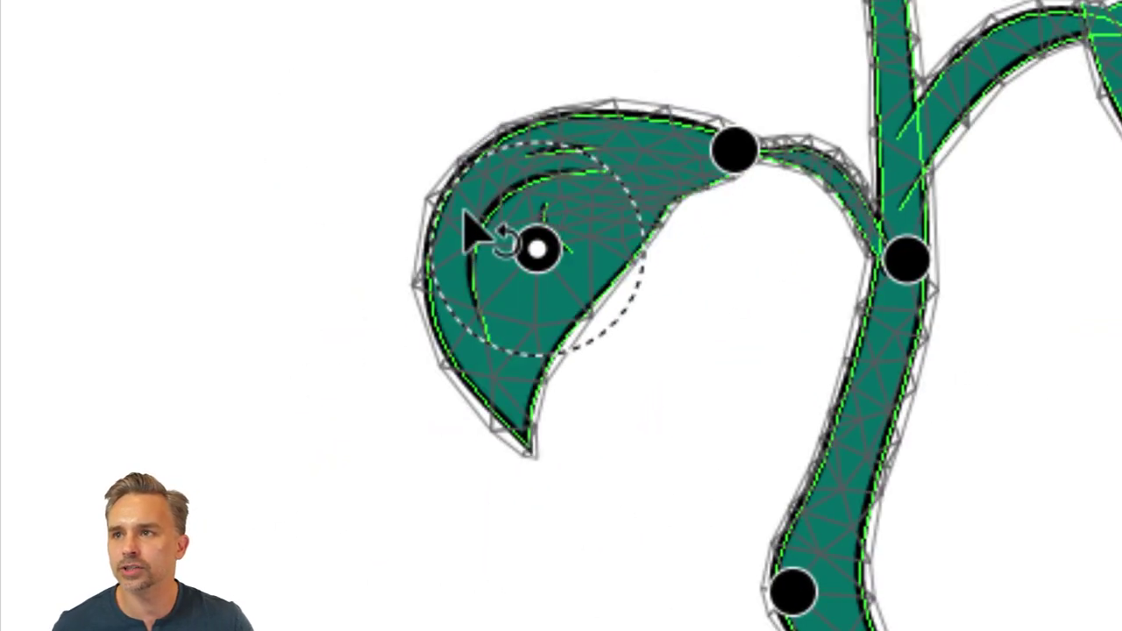
{"action": "left_click_drag", "start_coordinate": [541, 254], "coordinate": [567, 304]}
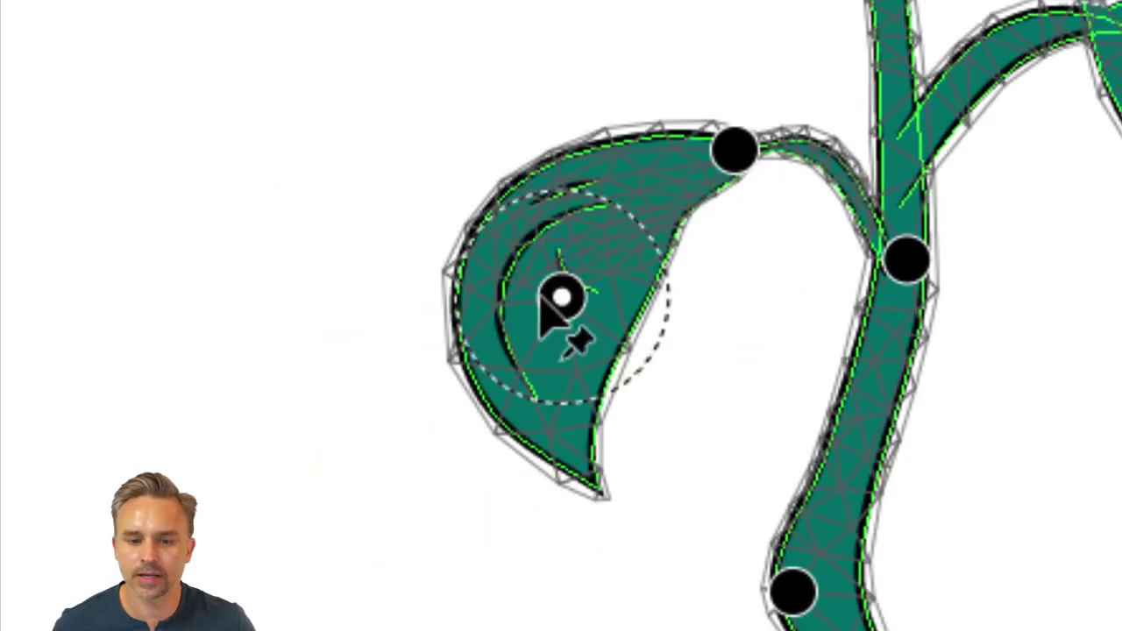
Step: Tilt the blossom by pulling the upper-right petal's puppet pin slightly downward, leave Puppet Warp, and deselect the flower
{"action": "scroll", "coordinate": [564, 311], "scroll_direction": "down", "scroll_amount": 5}
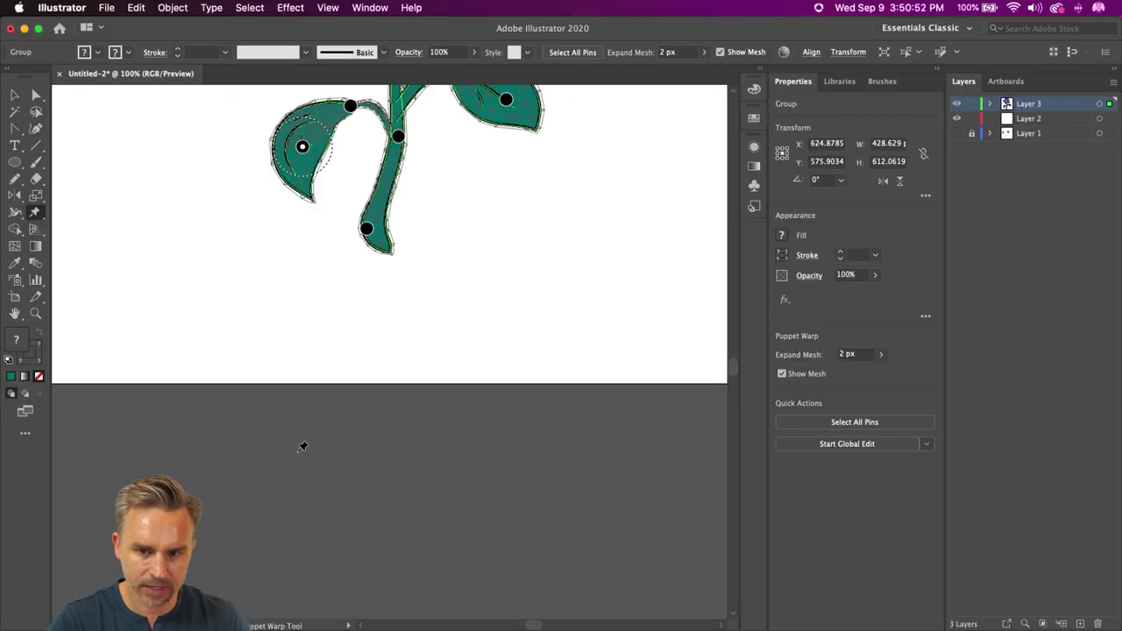
{"action": "scroll", "coordinate": [579, 281], "scroll_direction": "up", "scroll_amount": 2}
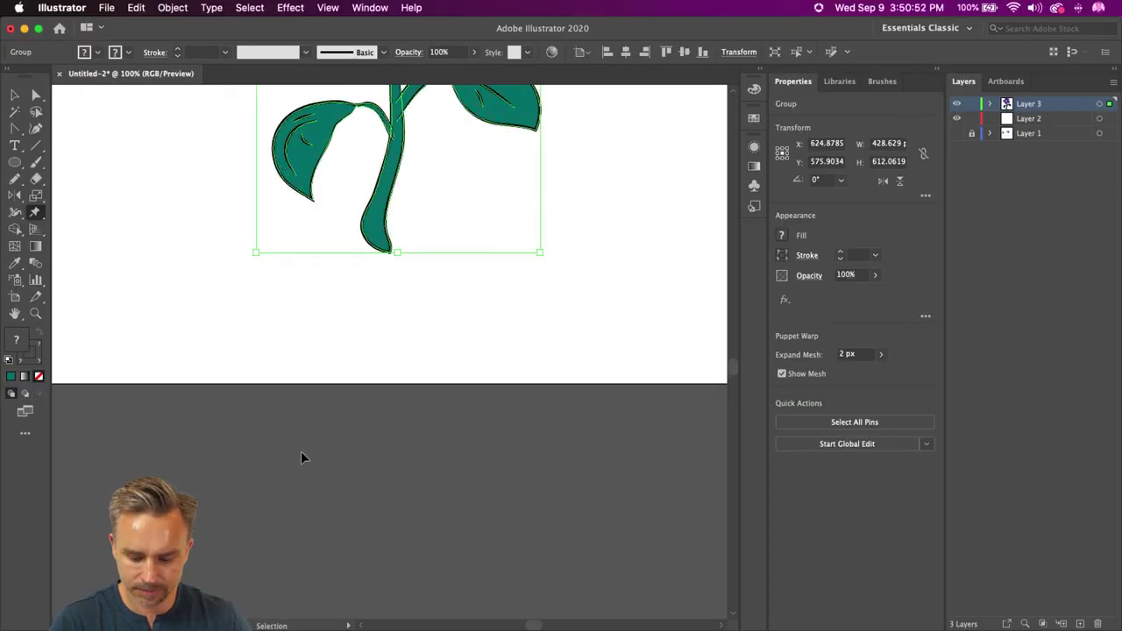
{"action": "key", "text": "super+0"}
{"action": "scroll", "coordinate": [200, 296], "scroll_direction": "up", "scroll_amount": 3}
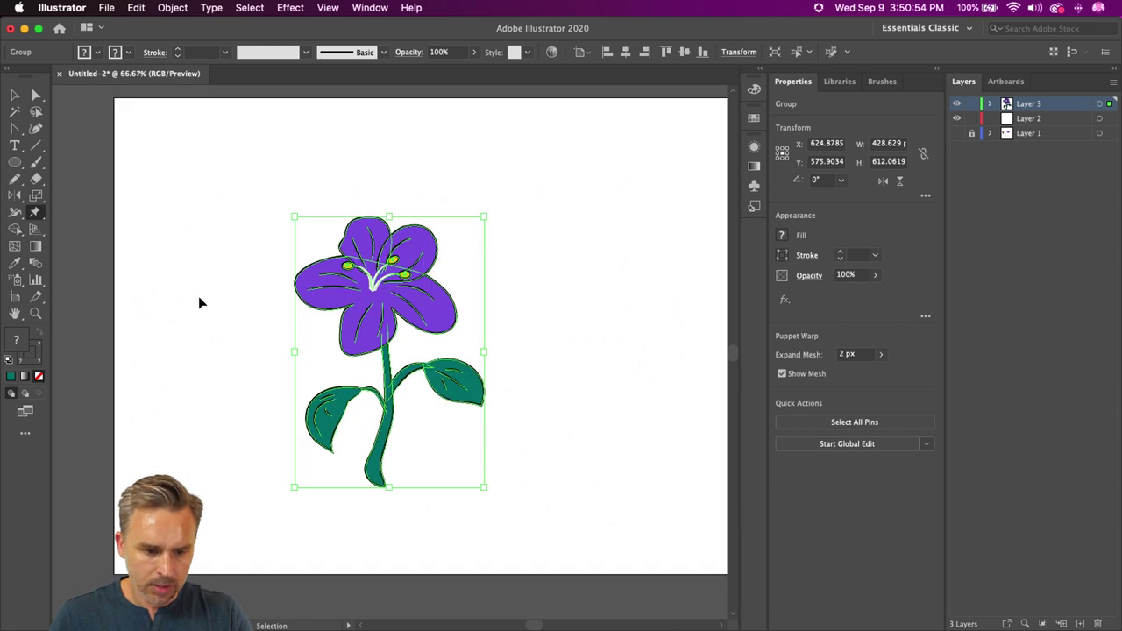
{"action": "scroll", "coordinate": [180, 263], "scroll_direction": "down", "scroll_amount": 3}
{"action": "left_click_drag", "start_coordinate": [158, 238], "coordinate": [284, 405]}
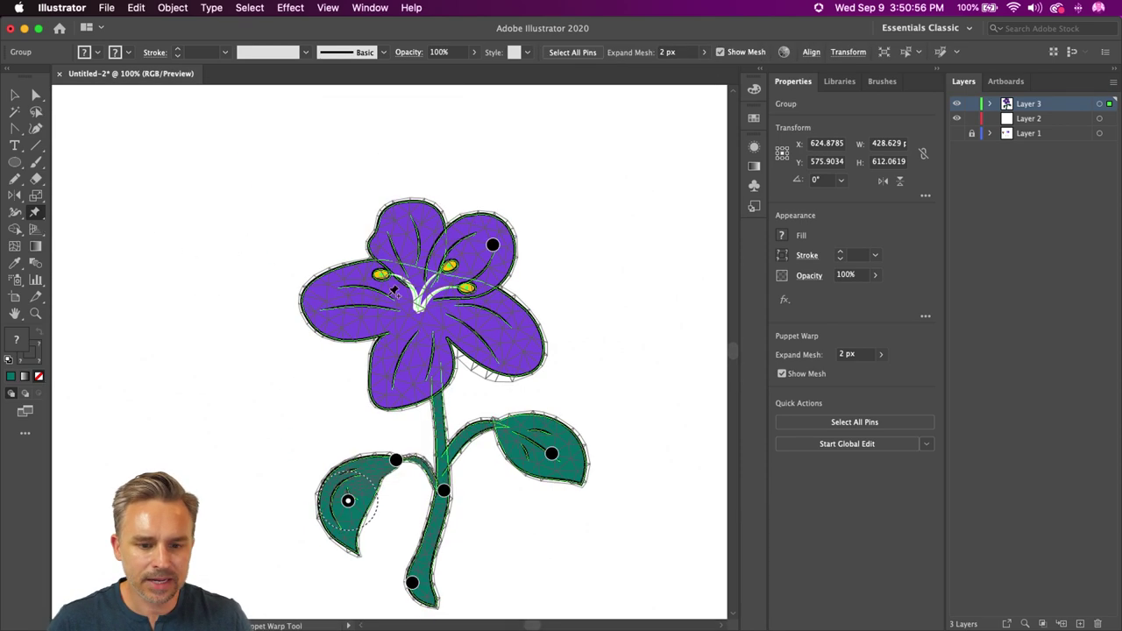
{"action": "left_click_drag", "start_coordinate": [493, 247], "coordinate": [499, 276]}
{"action": "left_click", "coordinate": [14, 95]}
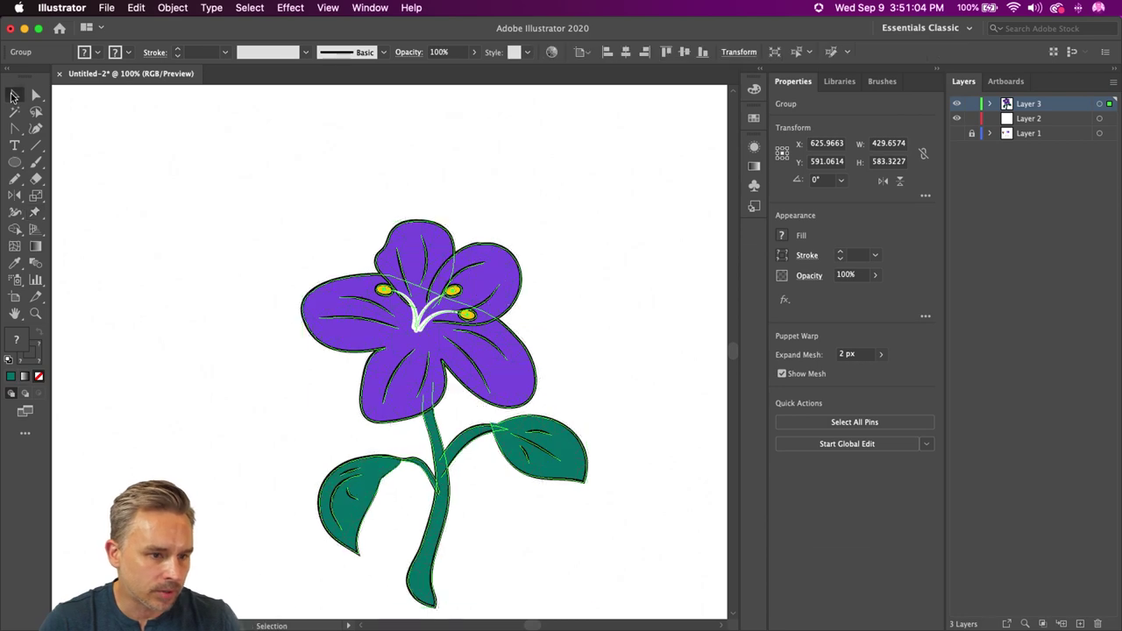
{"action": "left_click", "coordinate": [146, 364]}
Step: View the artwork at 50% and select the whole flower group
{"action": "key", "text": "super+minus"}
{"action": "key", "text": "super+minus"}
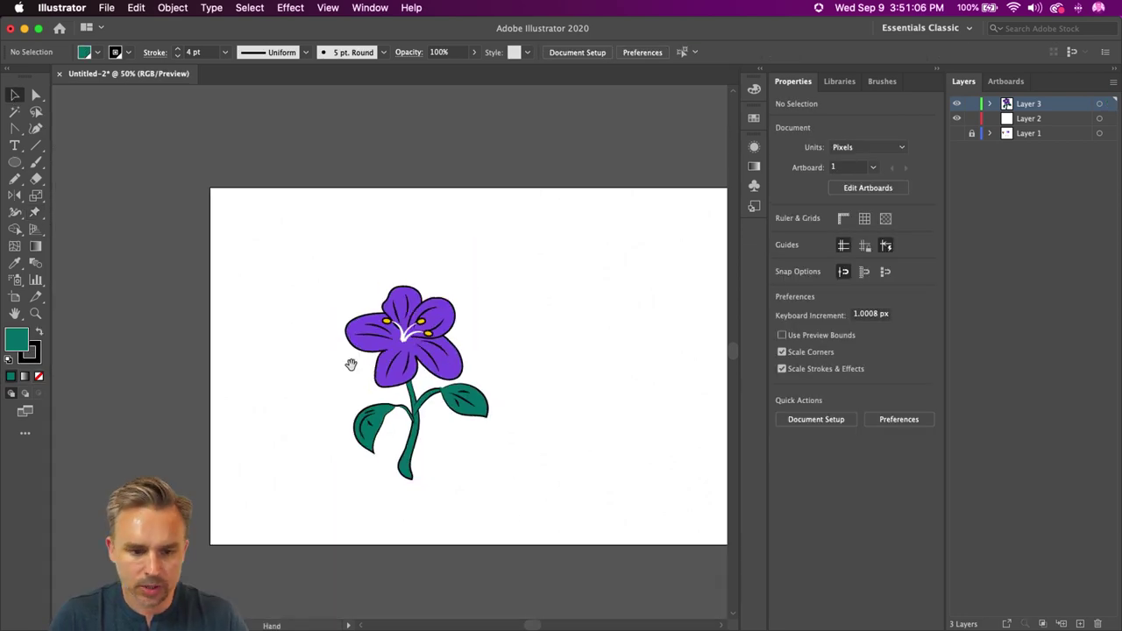
{"action": "scroll", "coordinate": [146, 283], "scroll_direction": "right", "scroll_amount": 3}
{"action": "scroll", "coordinate": [231, 276], "scroll_direction": "left", "scroll_amount": 2}
{"action": "left_click_drag", "start_coordinate": [208, 261], "coordinate": [386, 515]}
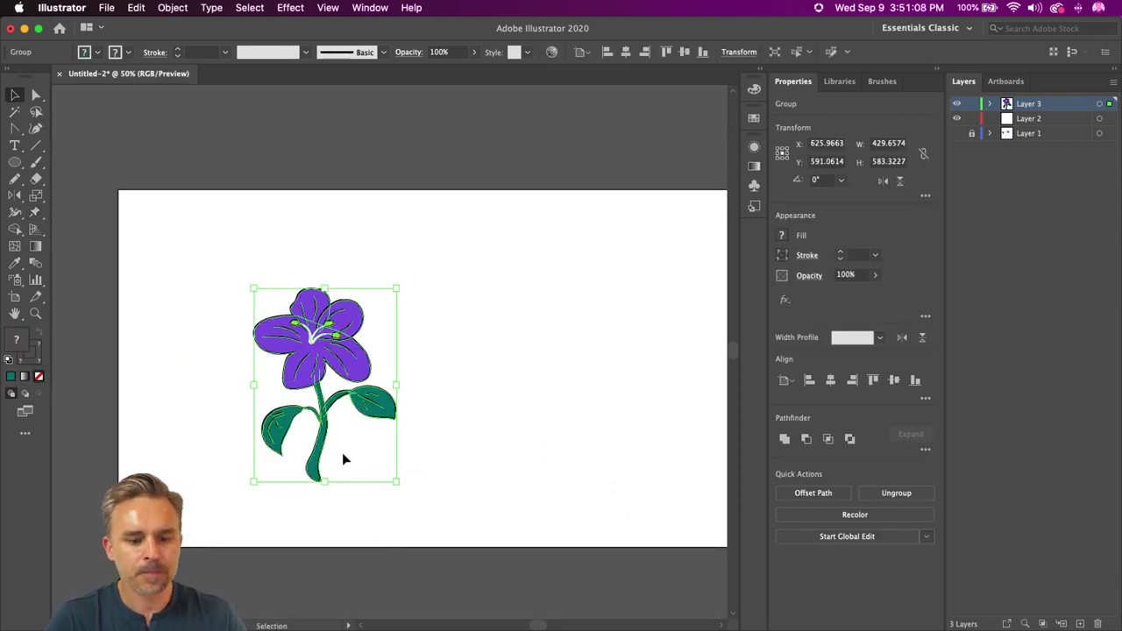
{"action": "left_click_drag", "start_coordinate": [184, 235], "coordinate": [456, 533]}
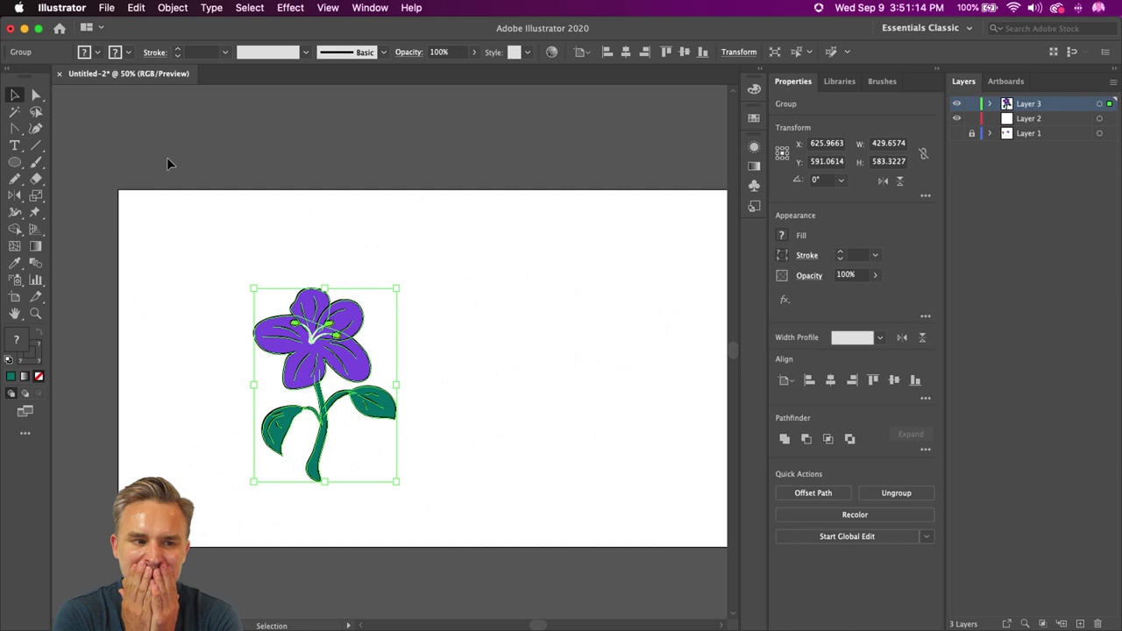
{"action": "key", "text": "super+shift+s"}
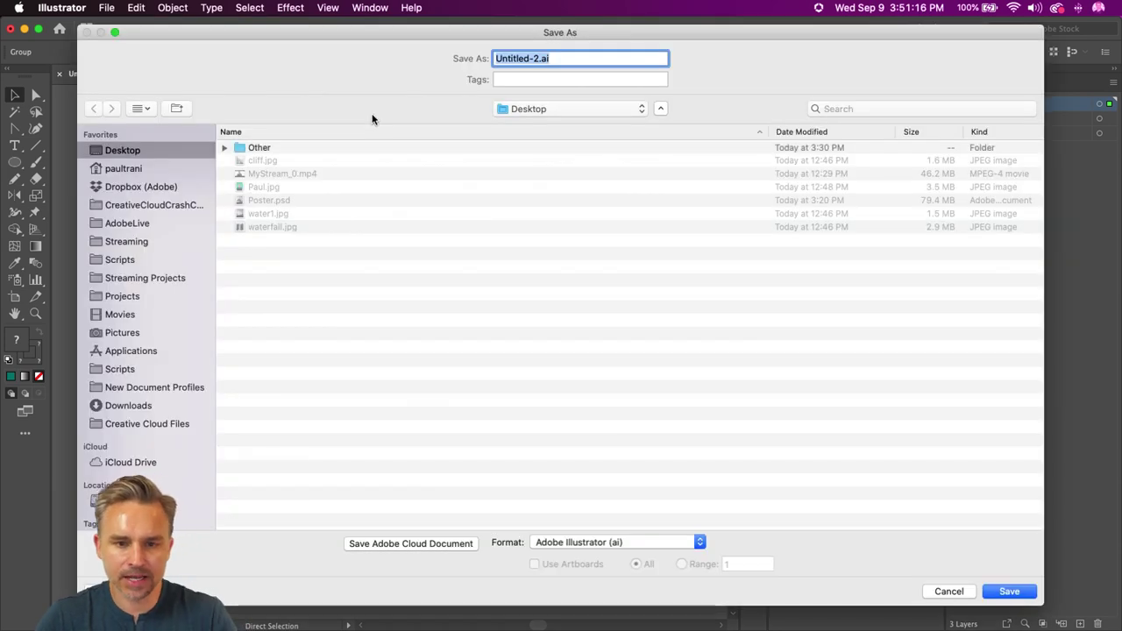
{"action": "type", "text": "Flower"}
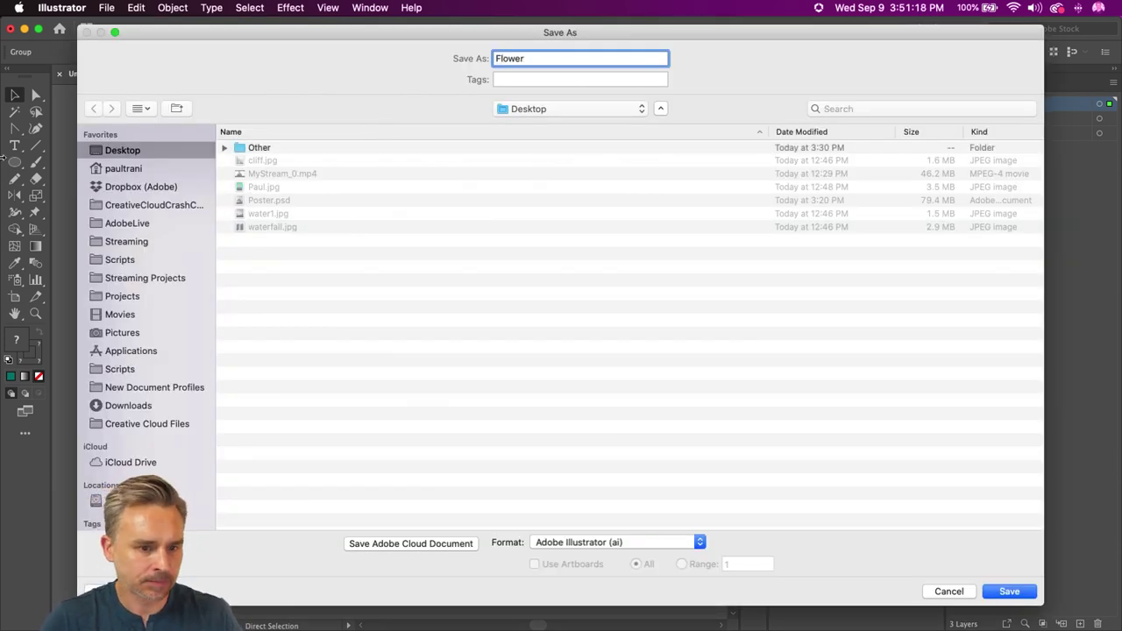
{"action": "type", "text": "."}
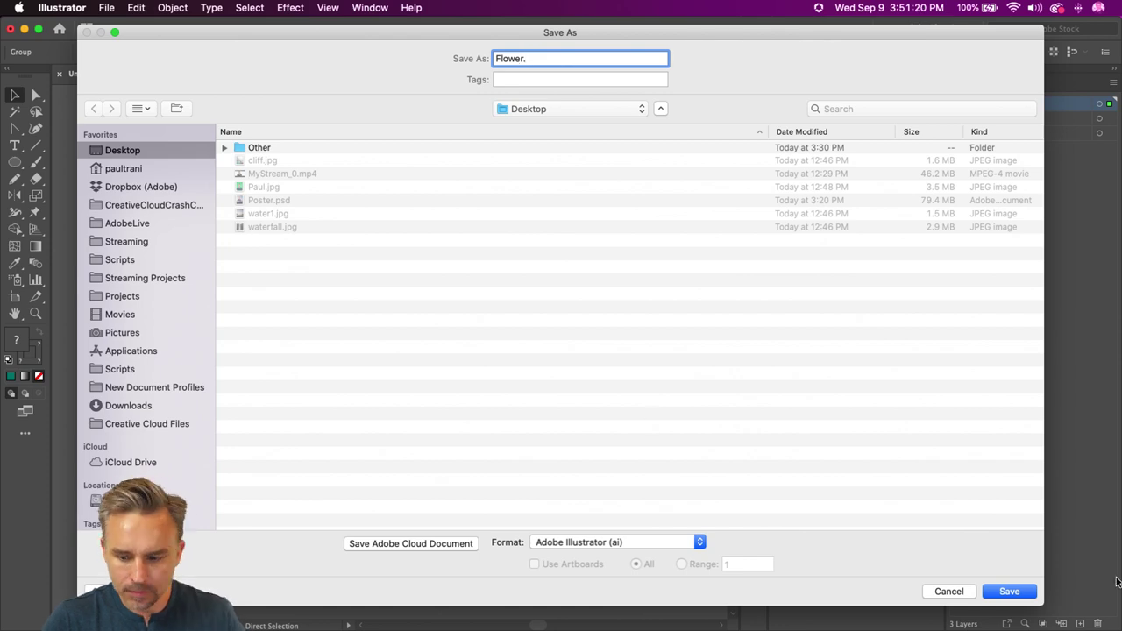
{"action": "left_click", "coordinate": [949, 591]}
Step: Save the document as a cloud document named Flower and acknowledge the linked-objects notice
{"action": "key", "text": "super+s"}
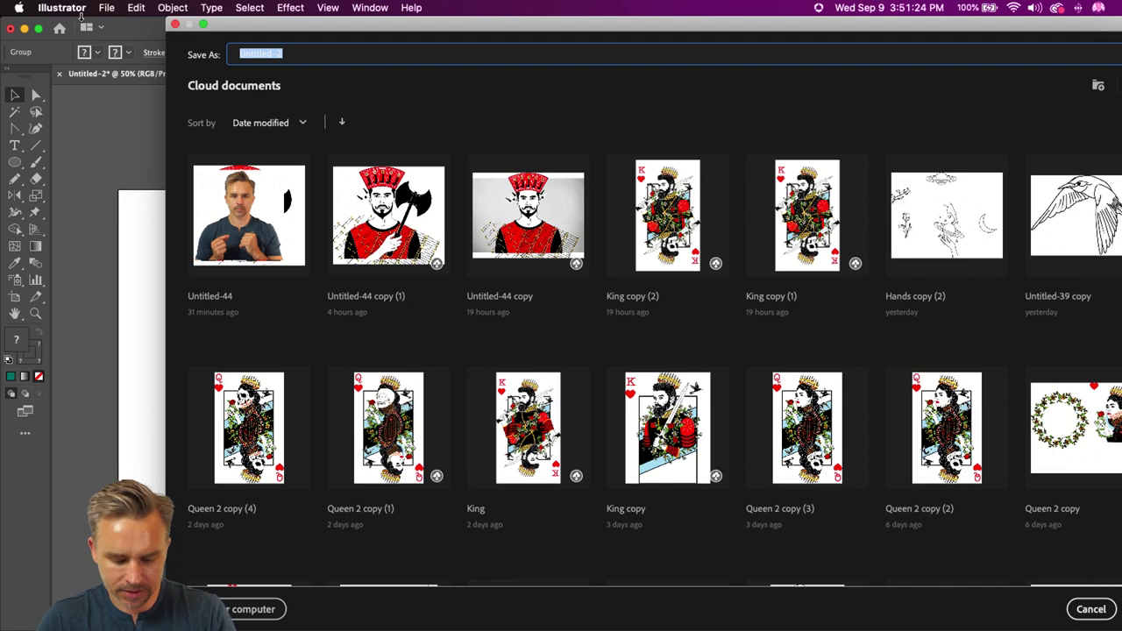
{"action": "type", "text": "FLO"}
{"action": "key", "text": "BackSpace"}
{"action": "key", "text": "BackSpace"}
{"action": "type", "text": "l"}
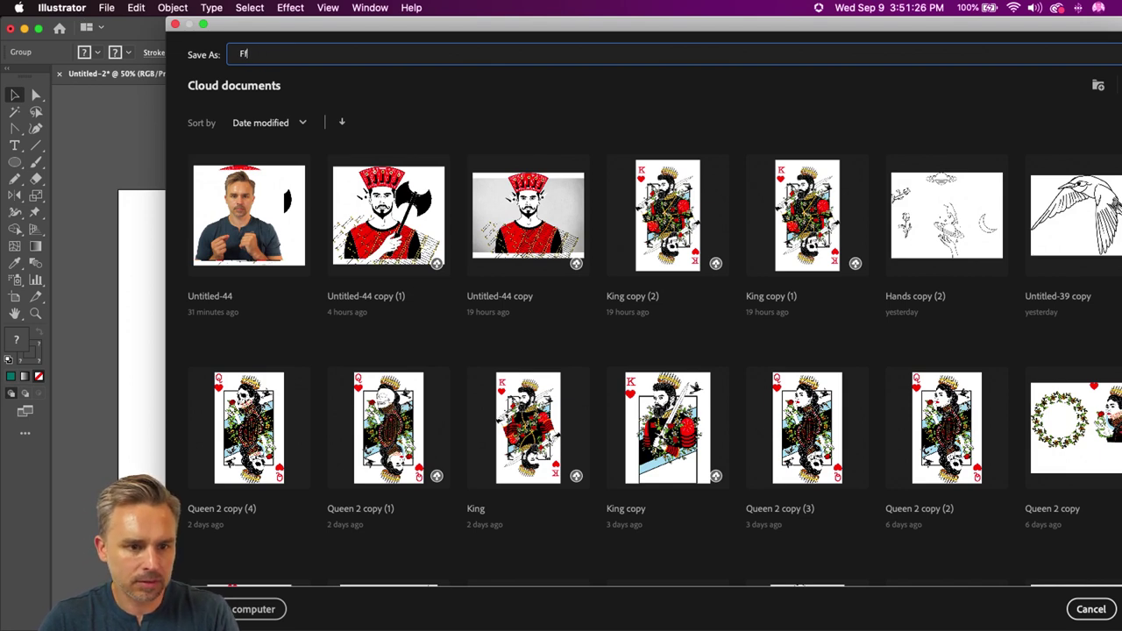
{"action": "type", "text": "ower"}
{"action": "key", "text": "Return"}
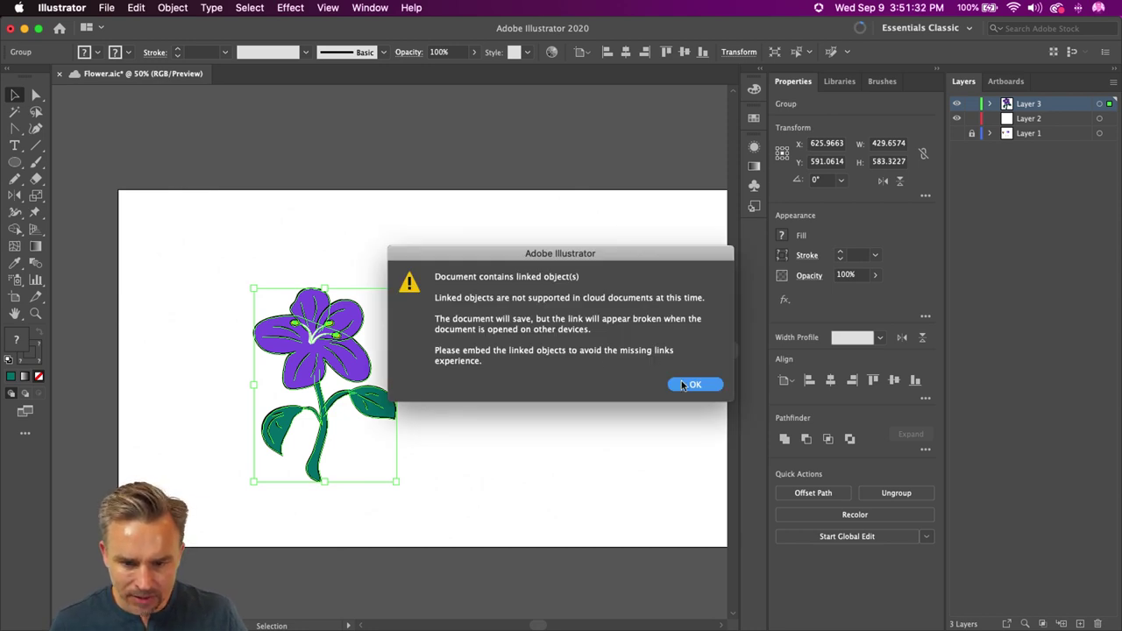
{"action": "left_click", "coordinate": [689, 385]}
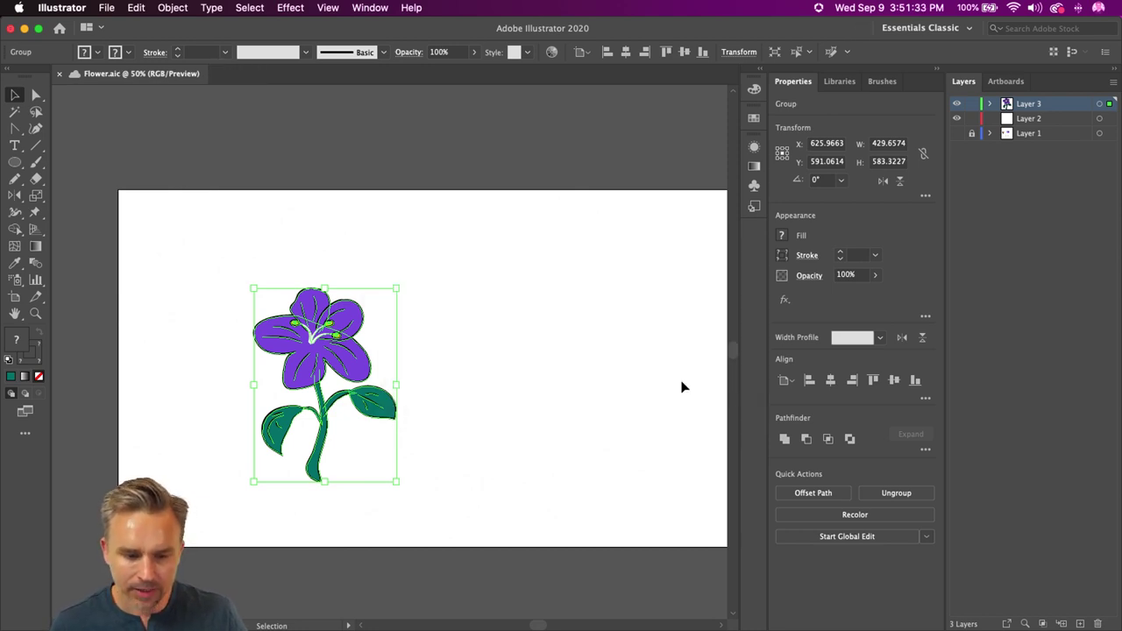
Step: Unlock and show Layer 1, delete it together with its reference photos, and save the document
{"action": "left_click", "coordinate": [972, 132]}
{"action": "left_click", "coordinate": [957, 132]}
{"action": "left_click", "coordinate": [1048, 134]}
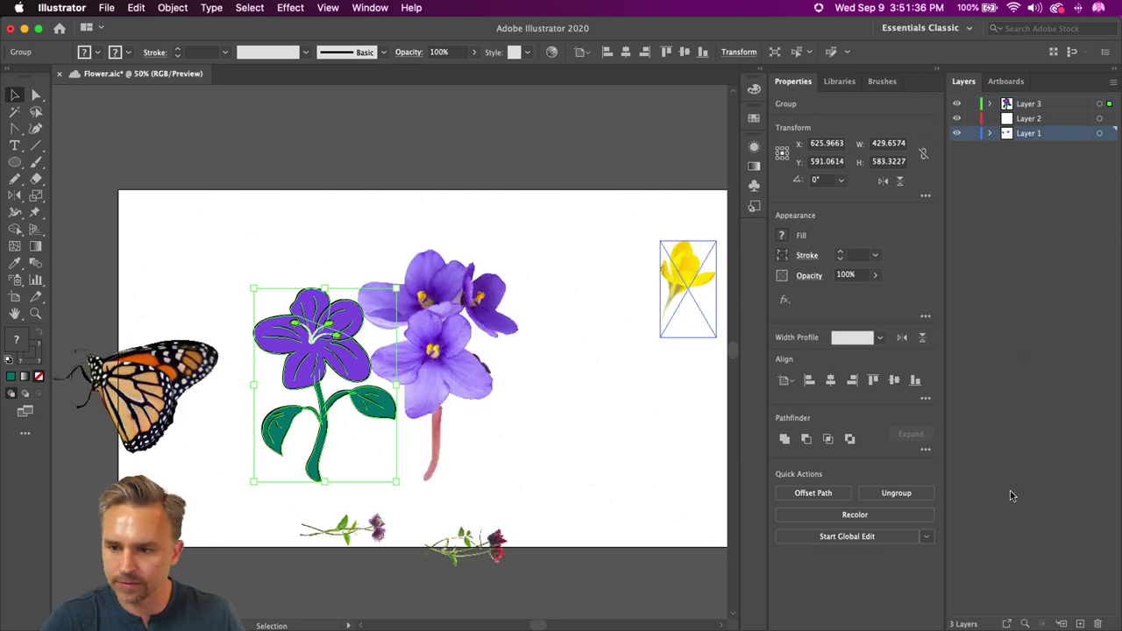
{"action": "left_click", "coordinate": [1098, 624]}
{"action": "left_click", "coordinate": [677, 351]}
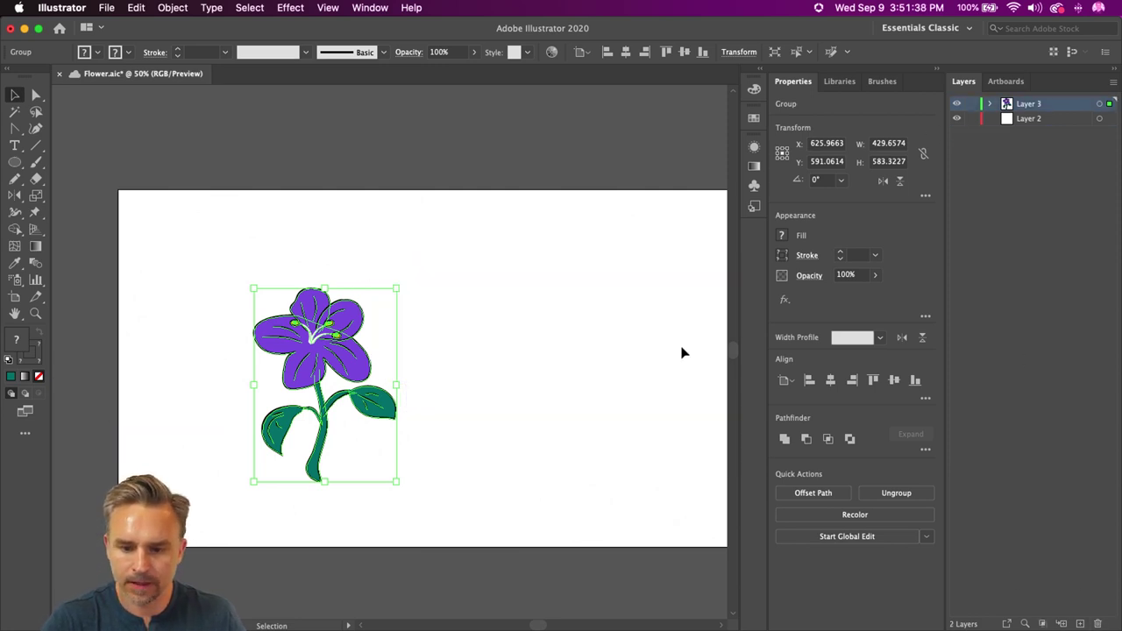
{"action": "key", "text": "a"}
{"action": "key", "text": "super+s"}
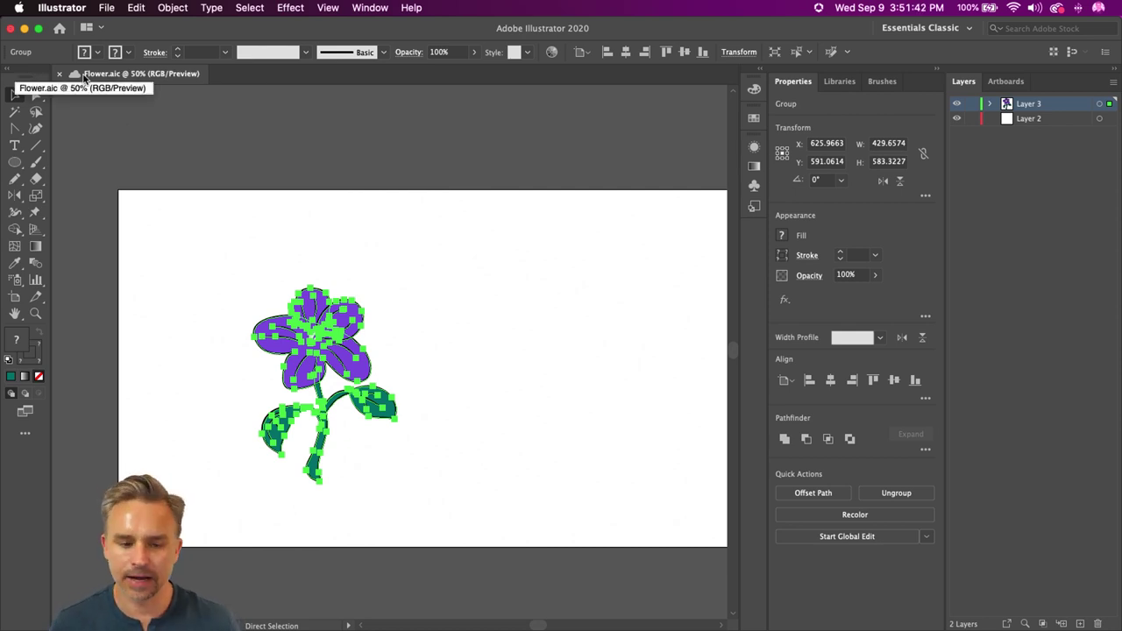
Step: Scale the flower down toward the artboard's upper-left area and expand the collapsed Color, Swatches and Appearance panels
{"action": "key", "text": "v"}
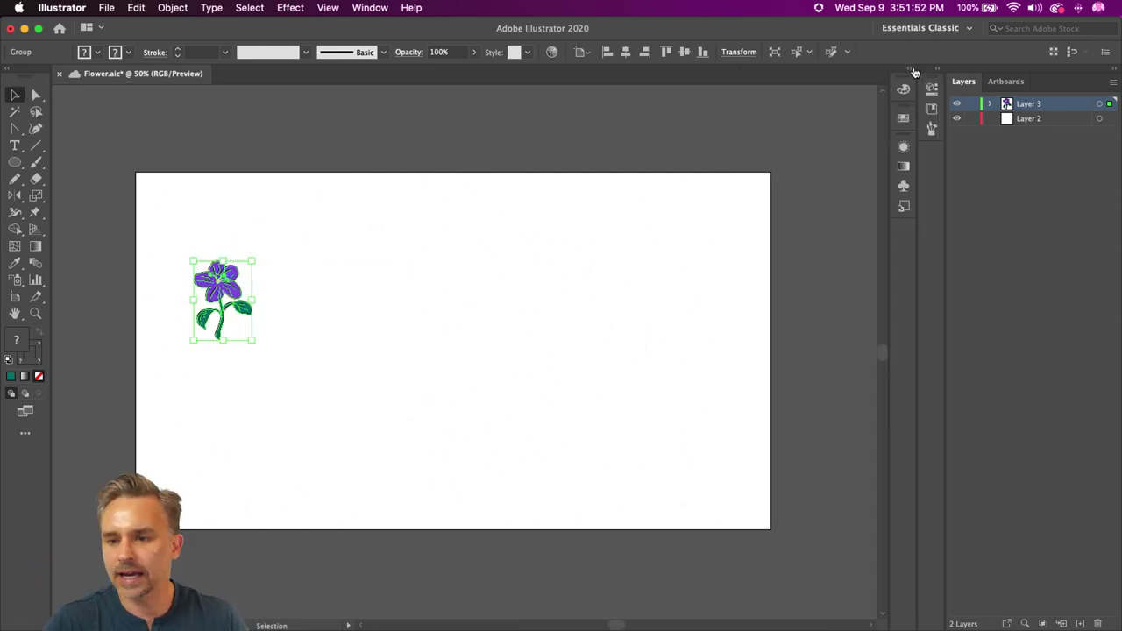
{"action": "left_click", "coordinate": [907, 69]}
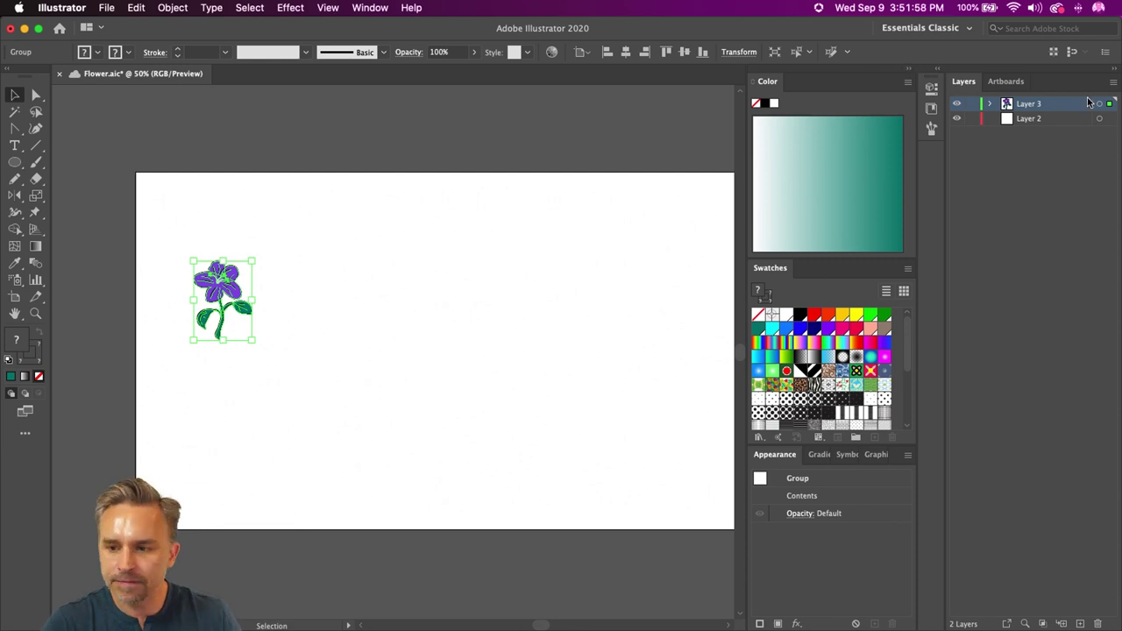
Step: On Layer 2, draw two overlapping hill curves with the Pencil tool, one across the artboard's left half and one across the right
{"action": "left_click", "coordinate": [1058, 119]}
{"action": "key", "text": "n"}
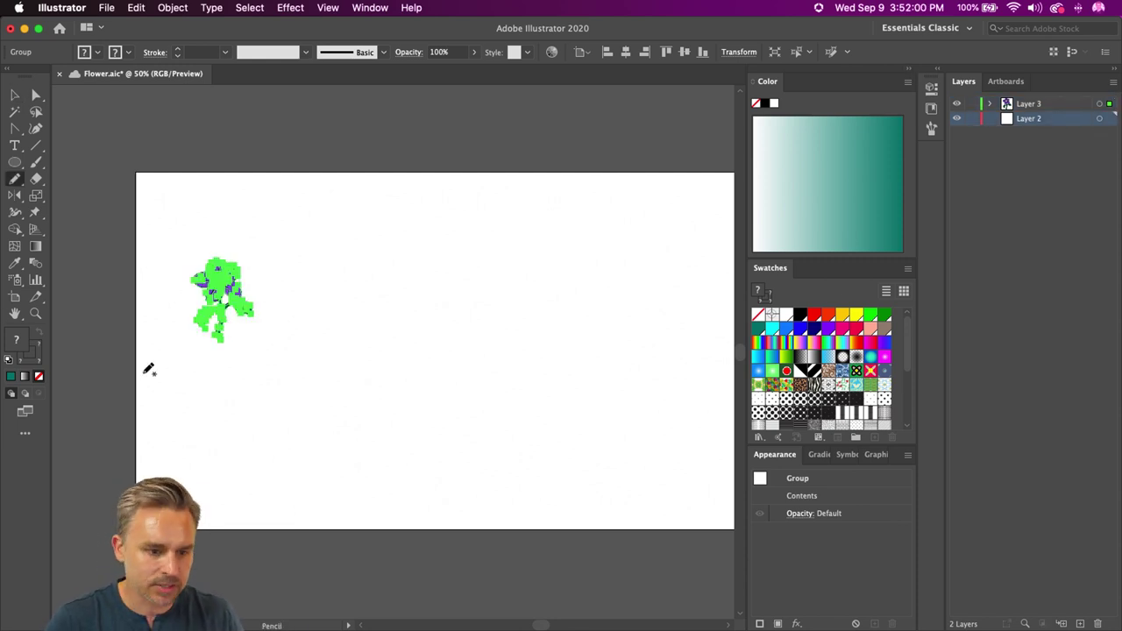
{"action": "mouse_move", "coordinate": [131, 347]}
{"action": "left_mouse_down"}
{"action": "mouse_move", "coordinate": [269, 314]}
{"action": "mouse_move", "coordinate": [410, 332]}
{"action": "mouse_move", "coordinate": [489, 384]}
{"action": "left_mouse_up"}
{"action": "mouse_move", "coordinate": [388, 396]}
{"action": "left_mouse_down"}
{"action": "mouse_move", "coordinate": [613, 346]}
{"action": "mouse_move", "coordinate": [777, 363]}
{"action": "left_mouse_up"}
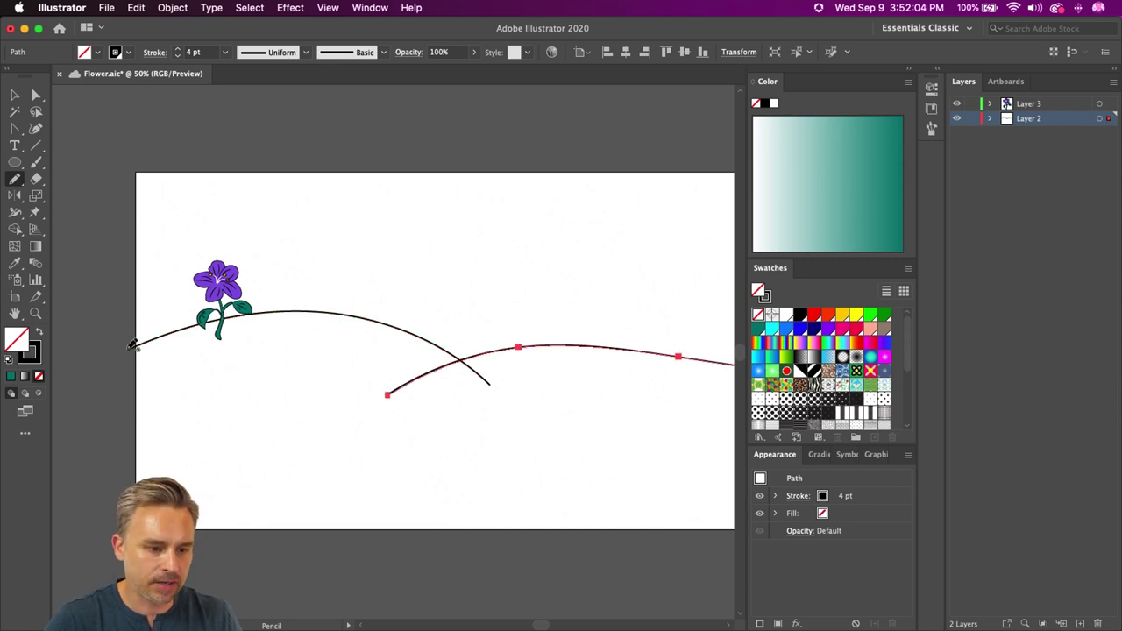
Step: Extend the right hill's line with the Pencil around the outside of the artboard's right, lower and left edges to the left hill's start
{"action": "left_click_drag", "start_coordinate": [274, 430], "coordinate": [213, 346]}
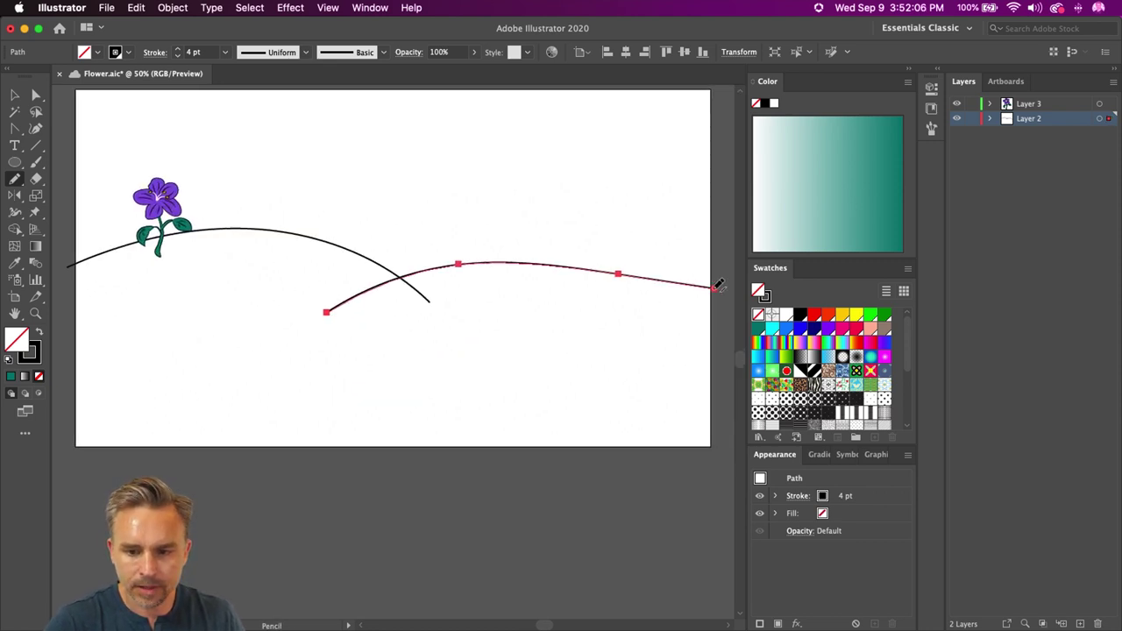
{"action": "left_click_drag", "start_coordinate": [163, 467], "coordinate": [103, 460]}
{"action": "scroll", "coordinate": [138, 396], "scroll_direction": "left", "scroll_amount": 5}
{"action": "scroll", "coordinate": [137, 395], "scroll_direction": "up", "scroll_amount": 2}
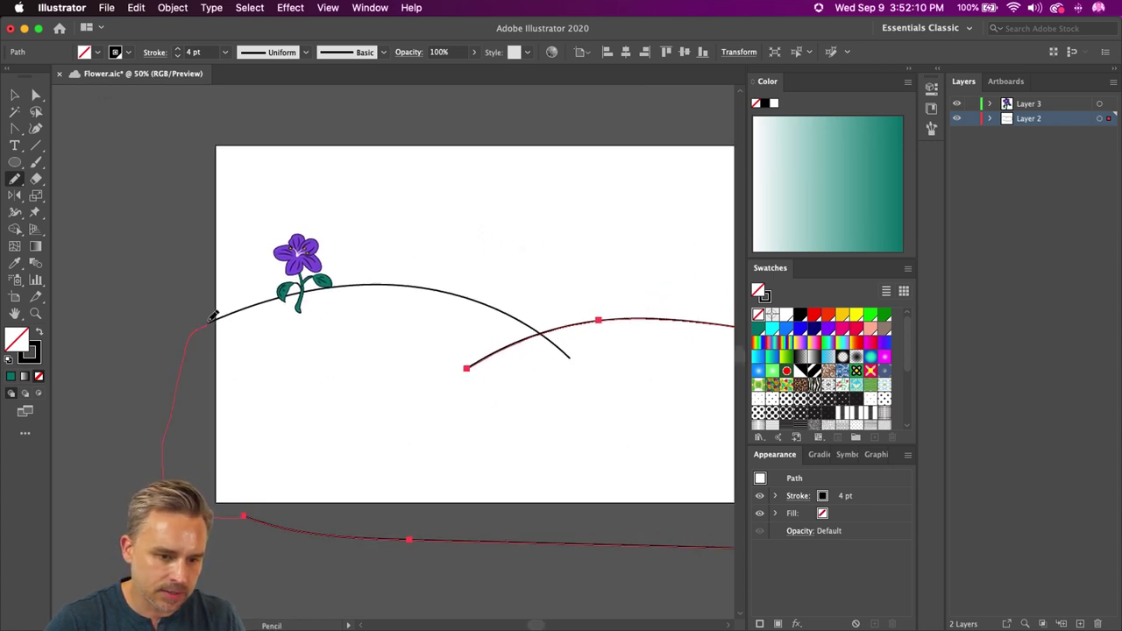
{"action": "left_click_drag", "start_coordinate": [210, 317], "coordinate": [210, 319]}
Step: Check the anchor joining the outline to the left hill and fill the whole hill shape with the dark green swatch
{"action": "left_click", "coordinate": [33, 95]}
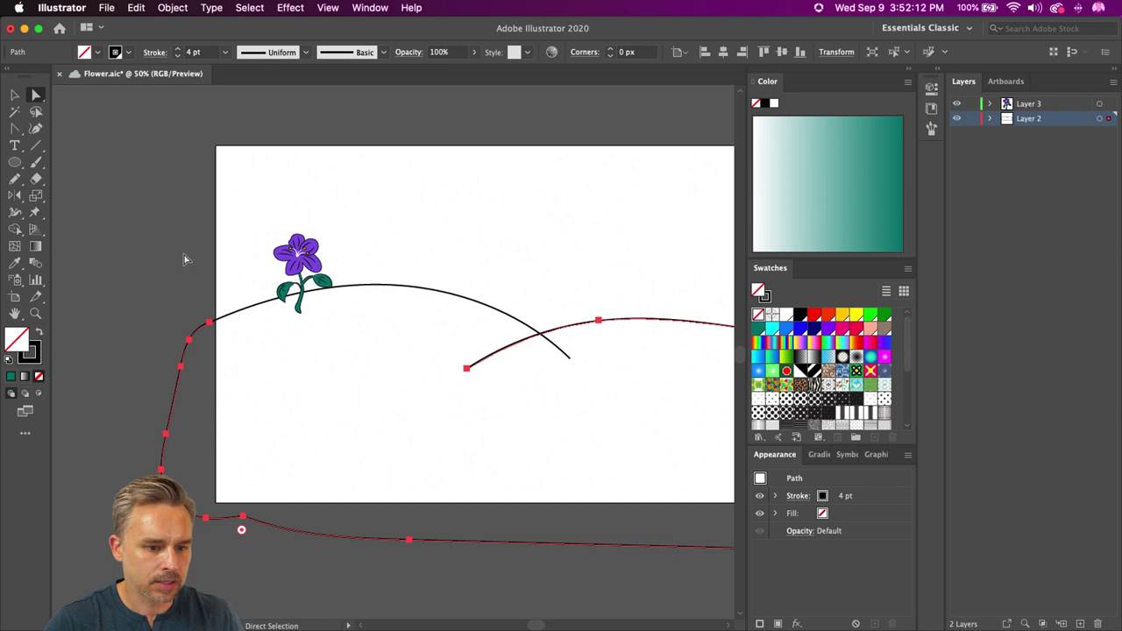
{"action": "left_click", "coordinate": [208, 324]}
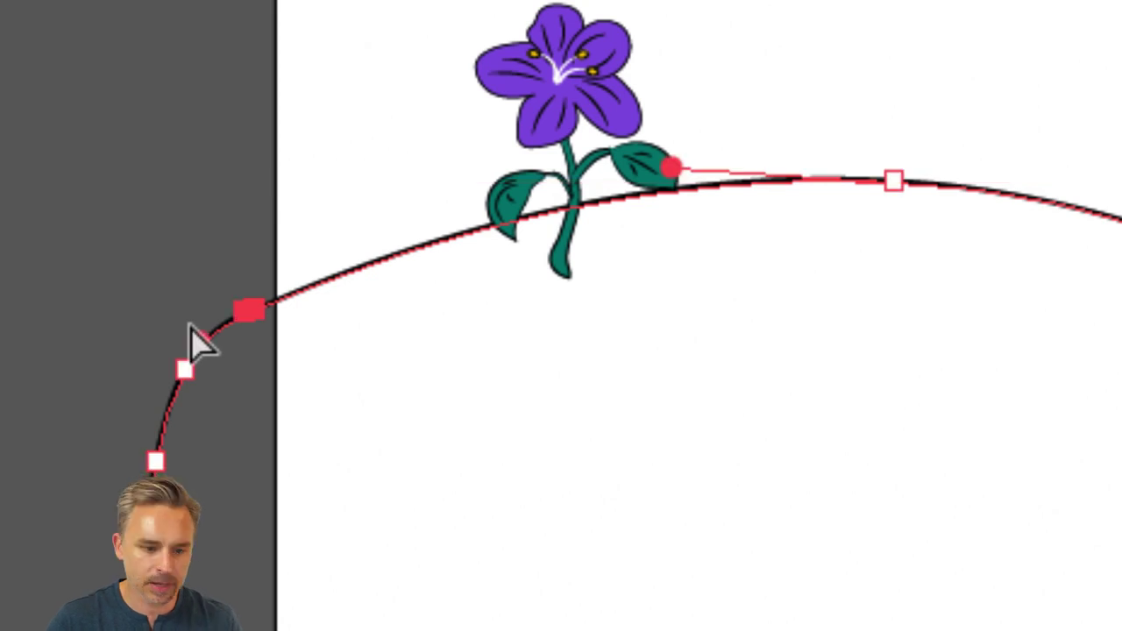
{"action": "key", "text": "ctrl+minus"}
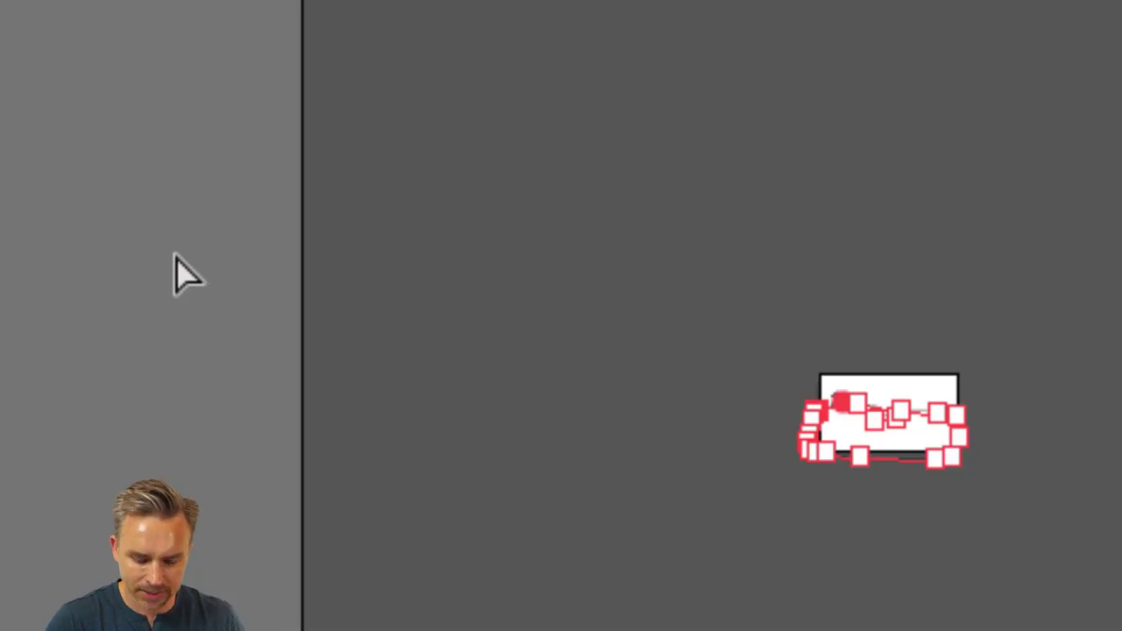
{"action": "key", "text": "ctrl+0"}
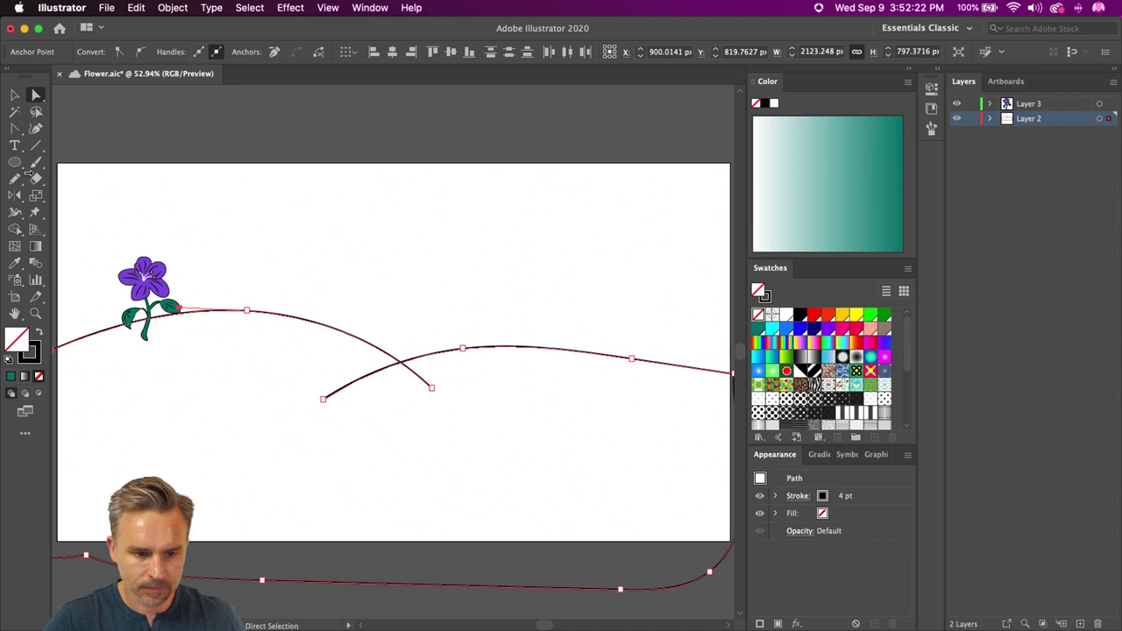
{"action": "left_click", "coordinate": [14, 94]}
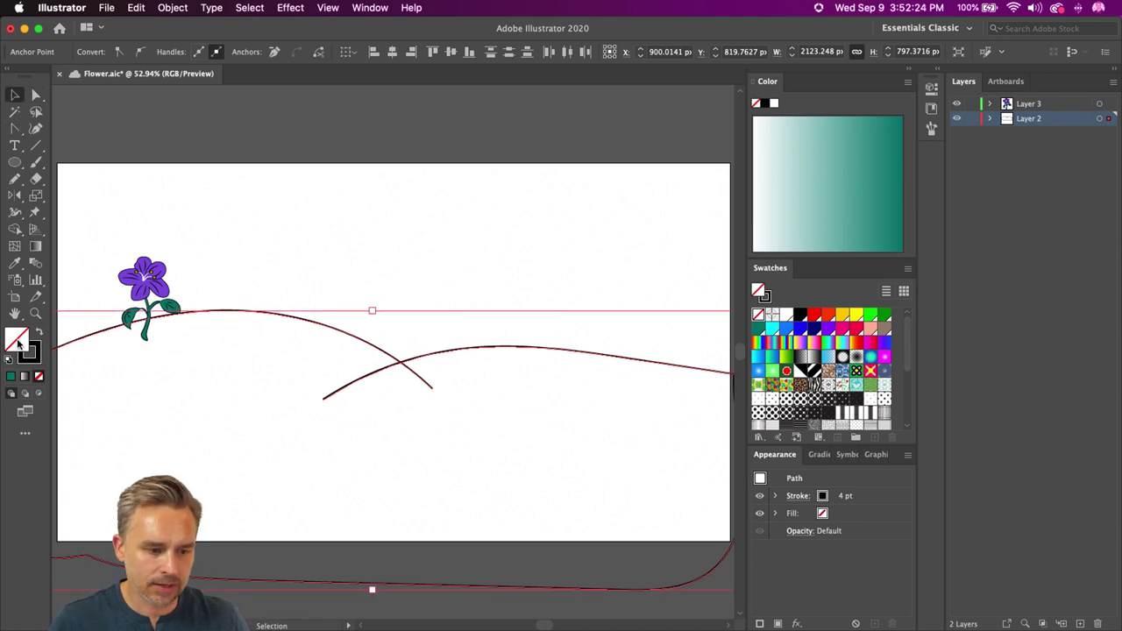
{"action": "left_click", "coordinate": [885, 316]}
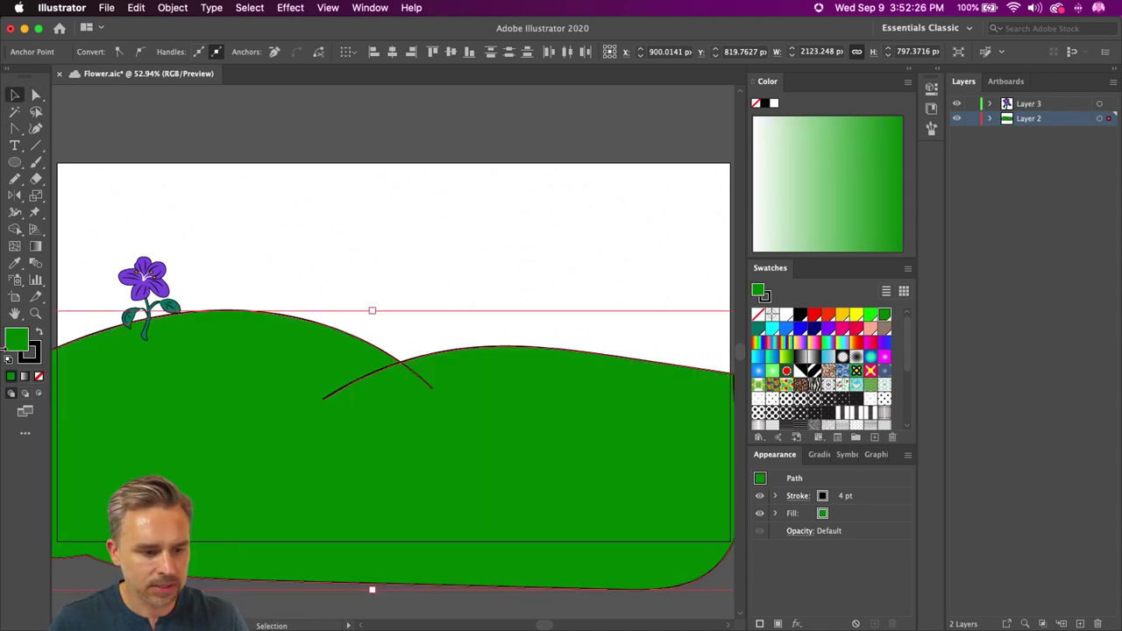
Step: Change the hill shape's fill to the bluish green 008958, collapsing the Color, Swatches and Appearance panels meanwhile
{"action": "left_click", "coordinate": [909, 74]}
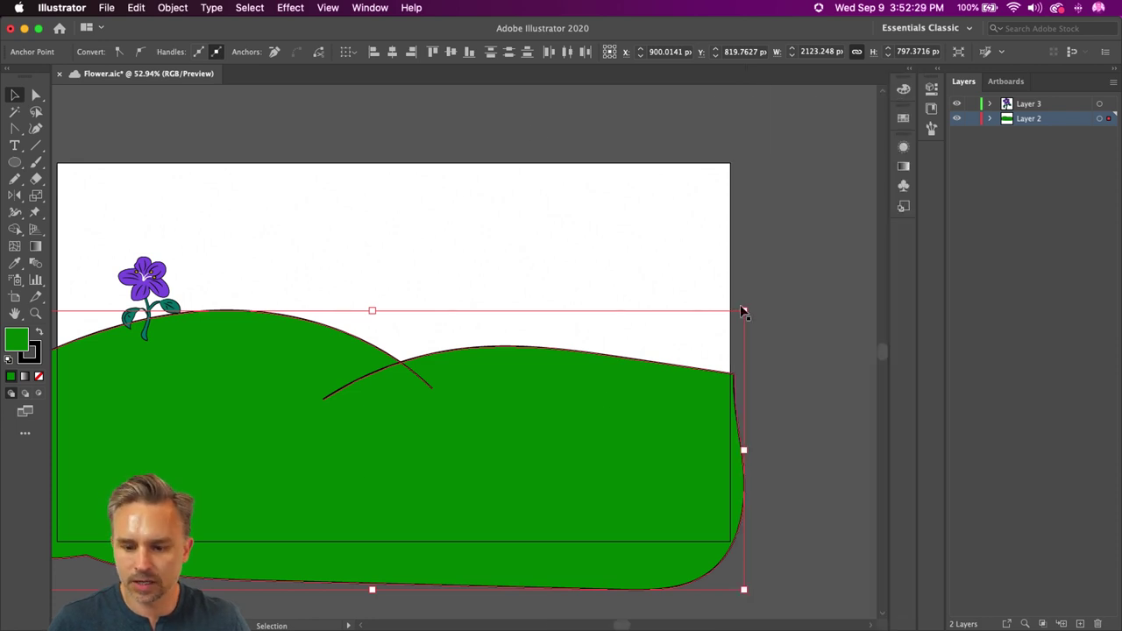
{"action": "double_click", "coordinate": [14, 338]}
{"action": "mouse_move", "coordinate": [792, 360]}
{"action": "left_mouse_down"}
{"action": "mouse_move", "coordinate": [790, 381]}
{"action": "mouse_move", "coordinate": [793, 346]}
{"action": "left_mouse_up"}
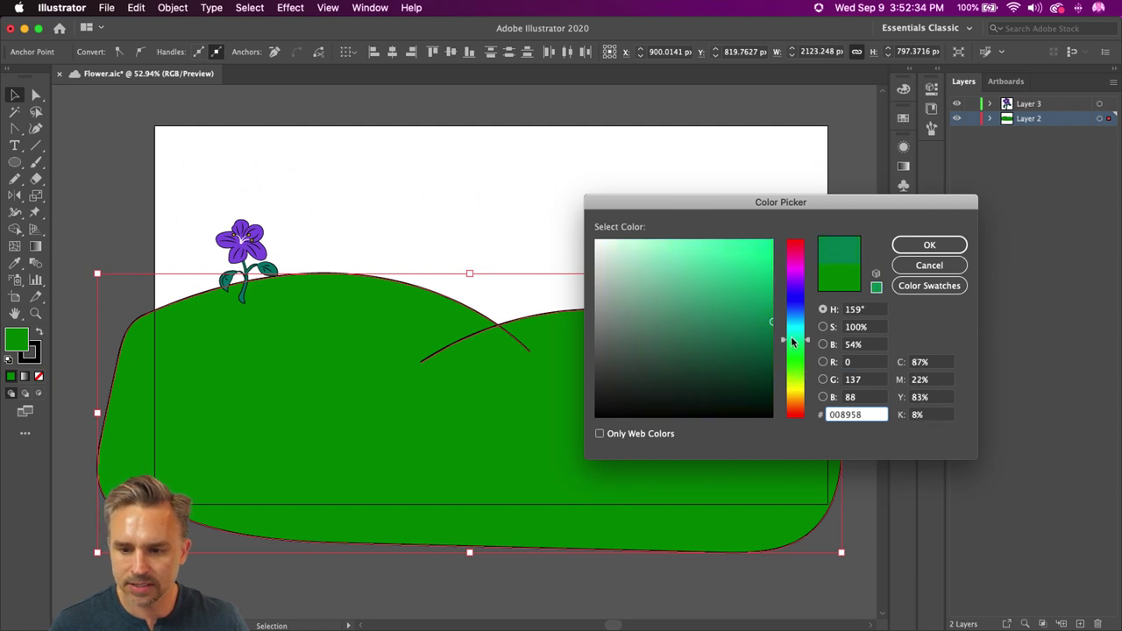
{"action": "key", "text": "Return"}
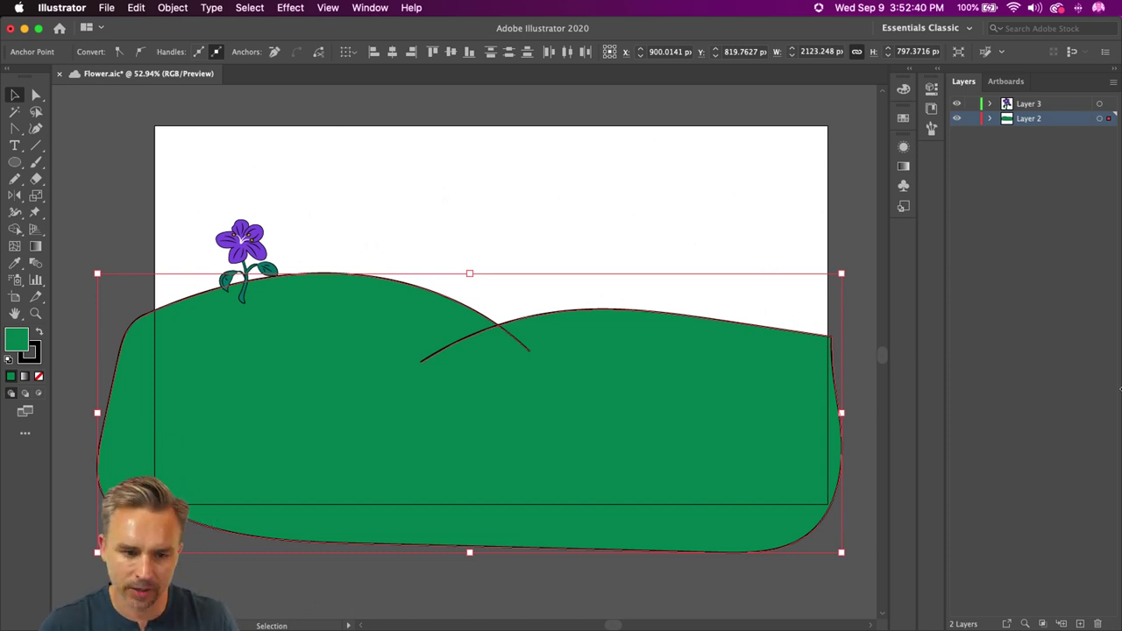
{"action": "left_click", "coordinate": [911, 70]}
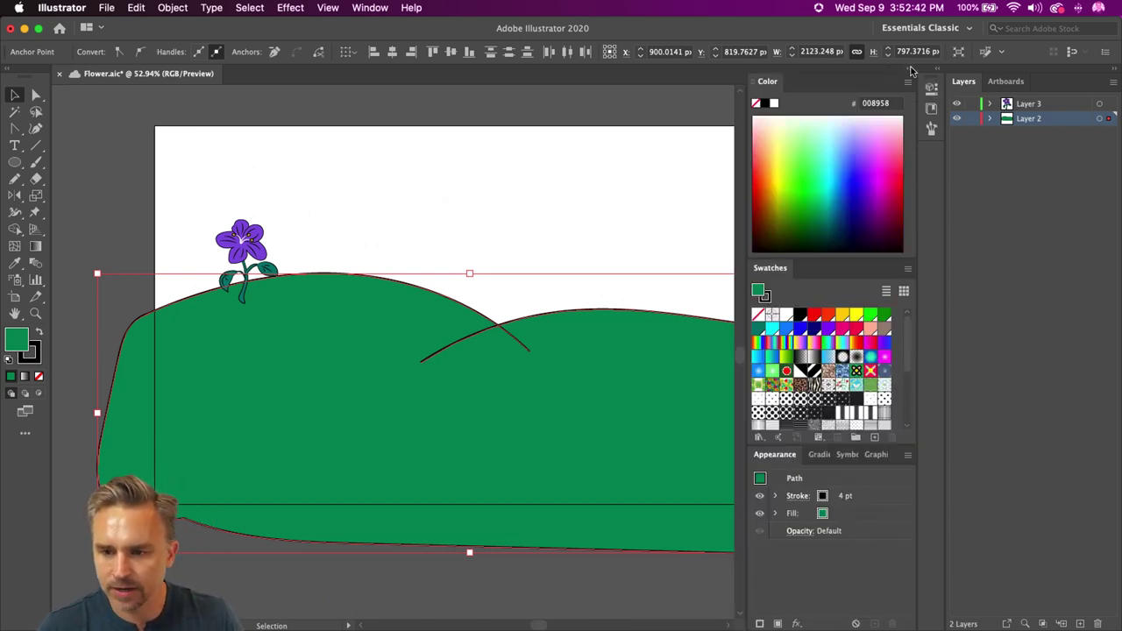
Step: Lock Layer 2, select the flower group, and show the Symbols panel floating over the artboard
{"action": "left_click", "coordinate": [971, 118]}
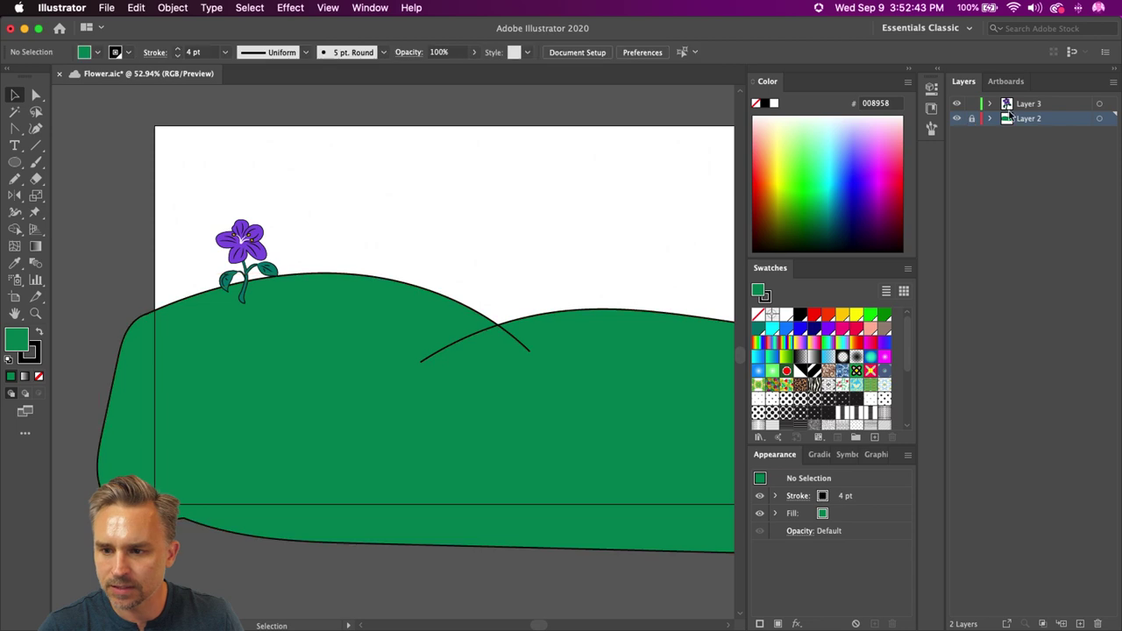
{"action": "left_click", "coordinate": [258, 232]}
{"action": "left_click", "coordinate": [363, 7]}
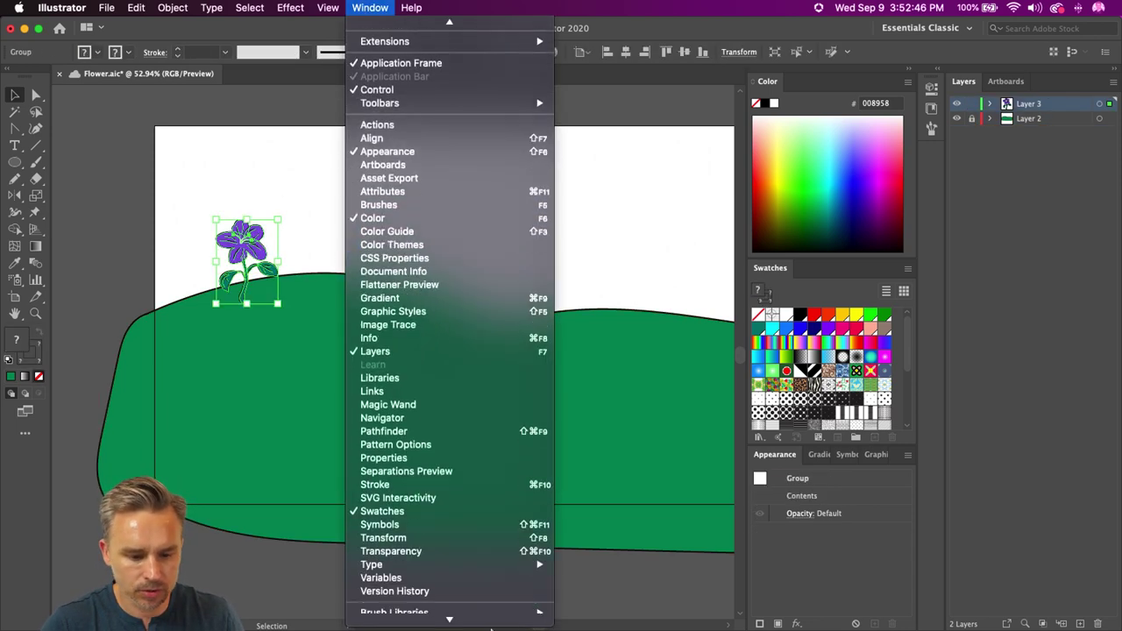
{"action": "mouse_move", "coordinate": [542, 596]}
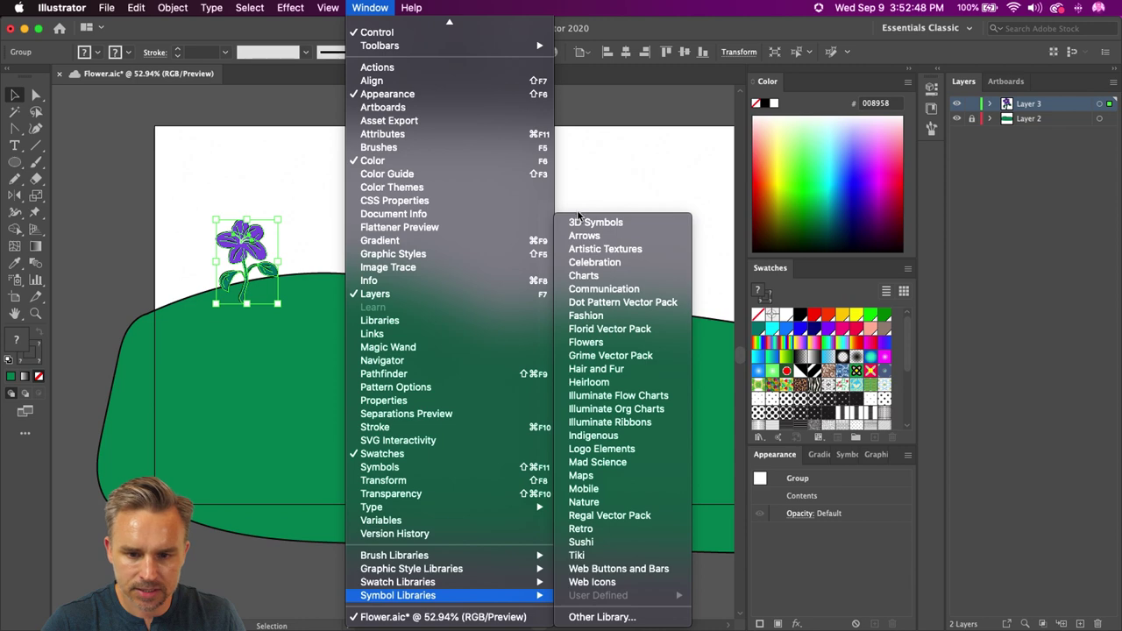
{"action": "left_click", "coordinate": [426, 467]}
{"action": "left_click_drag", "start_coordinate": [820, 453], "coordinate": [405, 171]}
Step: Turn the flower group into a dynamic symbol named FlowerPower and move the Symbols panel away from the left hill
{"action": "left_click_drag", "start_coordinate": [226, 245], "coordinate": [454, 296]}
{"action": "type", "text": "FlowerPower"}
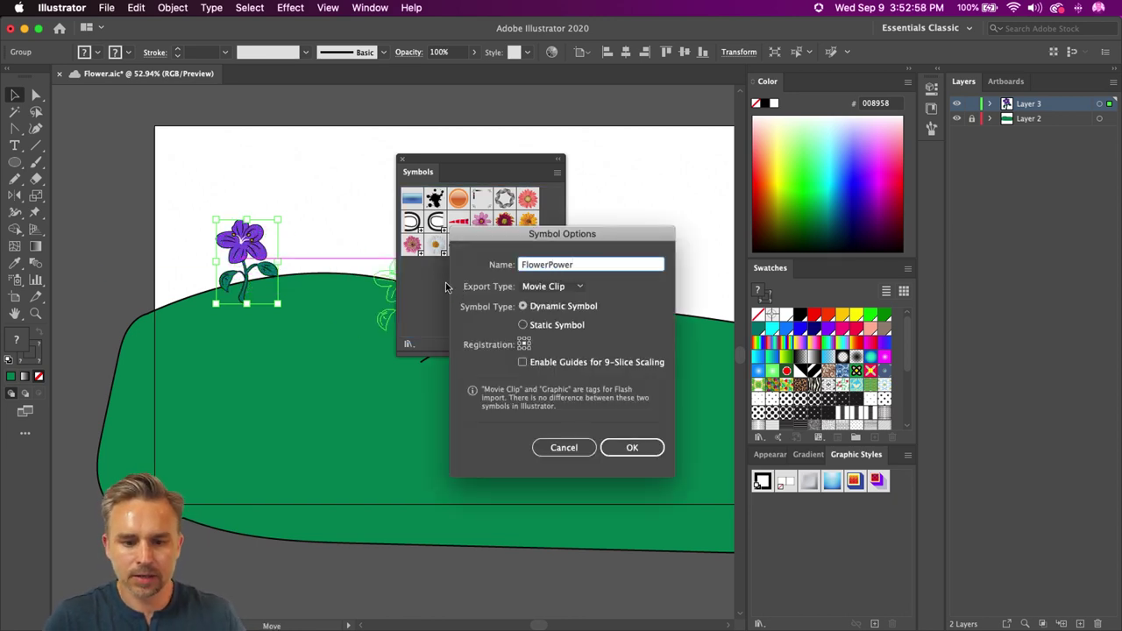
{"action": "left_click", "coordinate": [635, 451]}
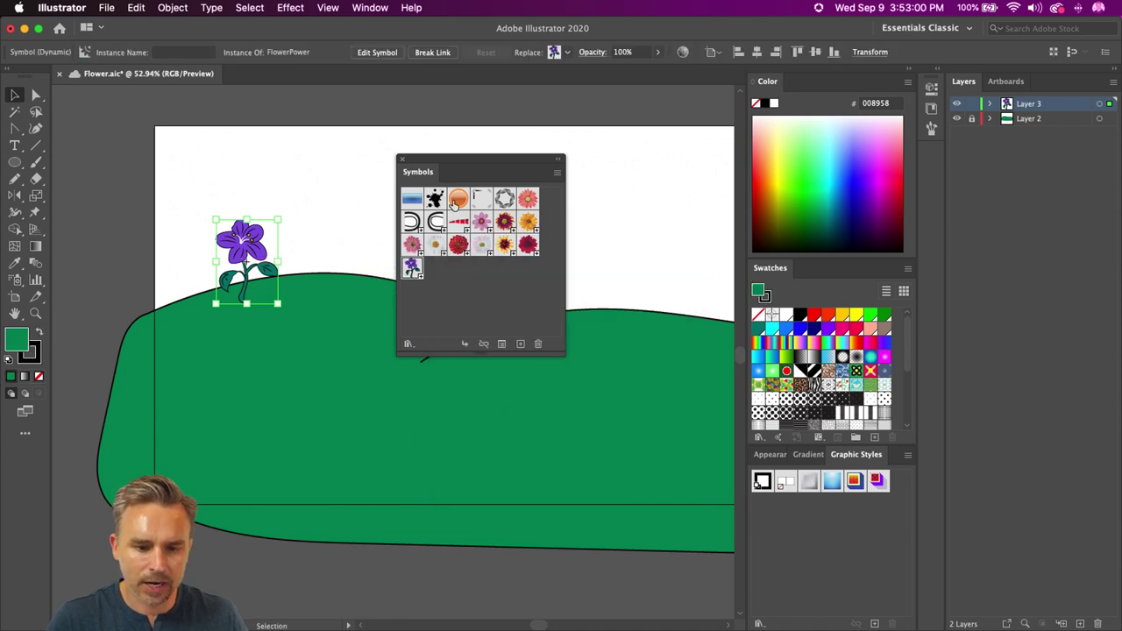
{"action": "left_click_drag", "start_coordinate": [451, 180], "coordinate": [694, 291]}
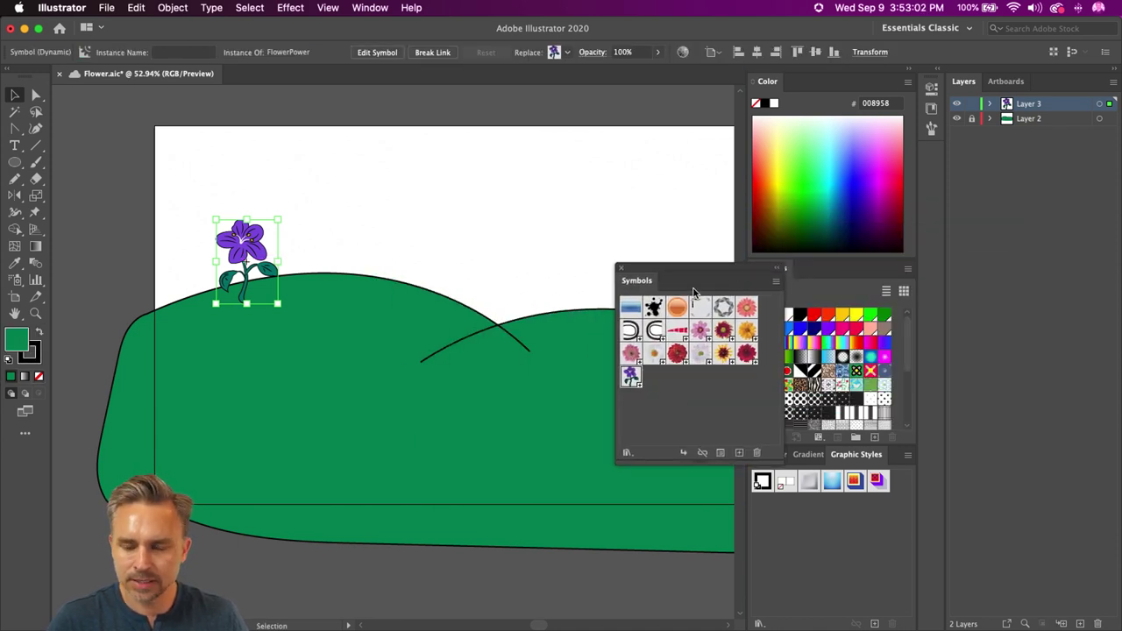
Step: Add a new layer above the flower's layer, then lock and hide Layer 3
{"action": "left_click", "coordinate": [1080, 624]}
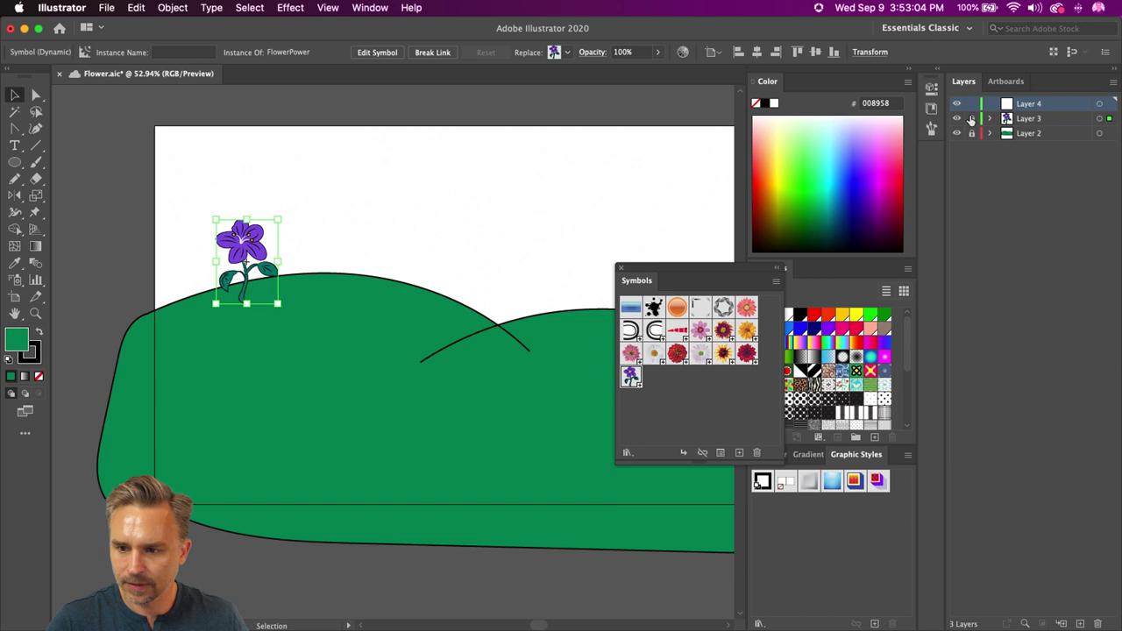
{"action": "left_click", "coordinate": [971, 118]}
{"action": "left_click", "coordinate": [957, 118]}
Step: Activate the Symbol Sprayer and review its Symbolism Tools Options without changing them
{"action": "left_click", "coordinate": [8, 279]}
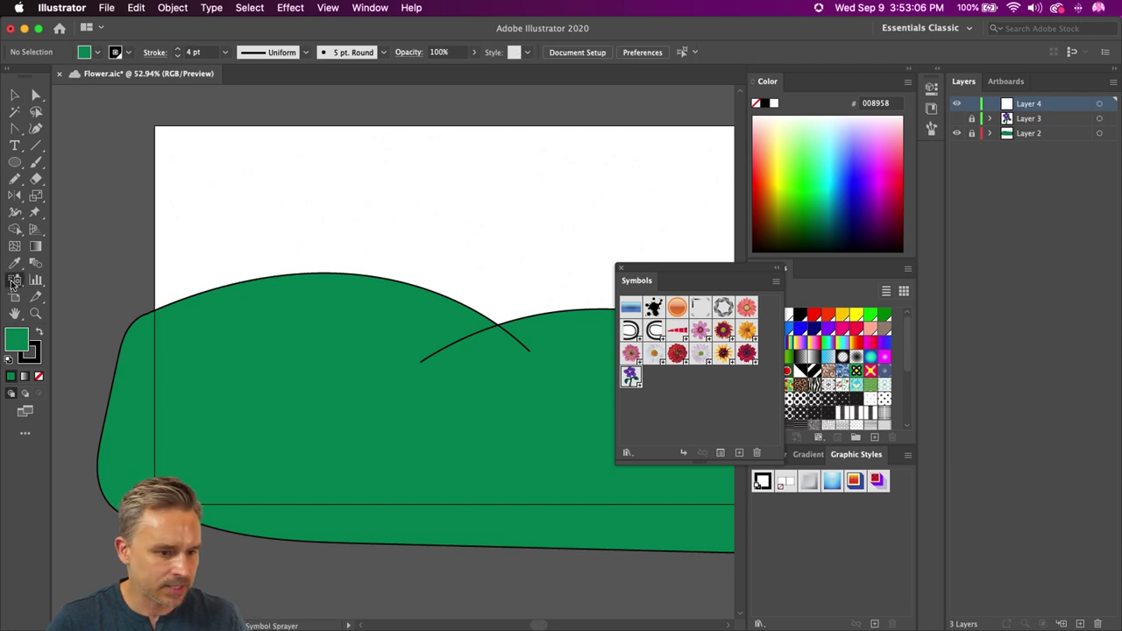
{"action": "double_click", "coordinate": [12, 281]}
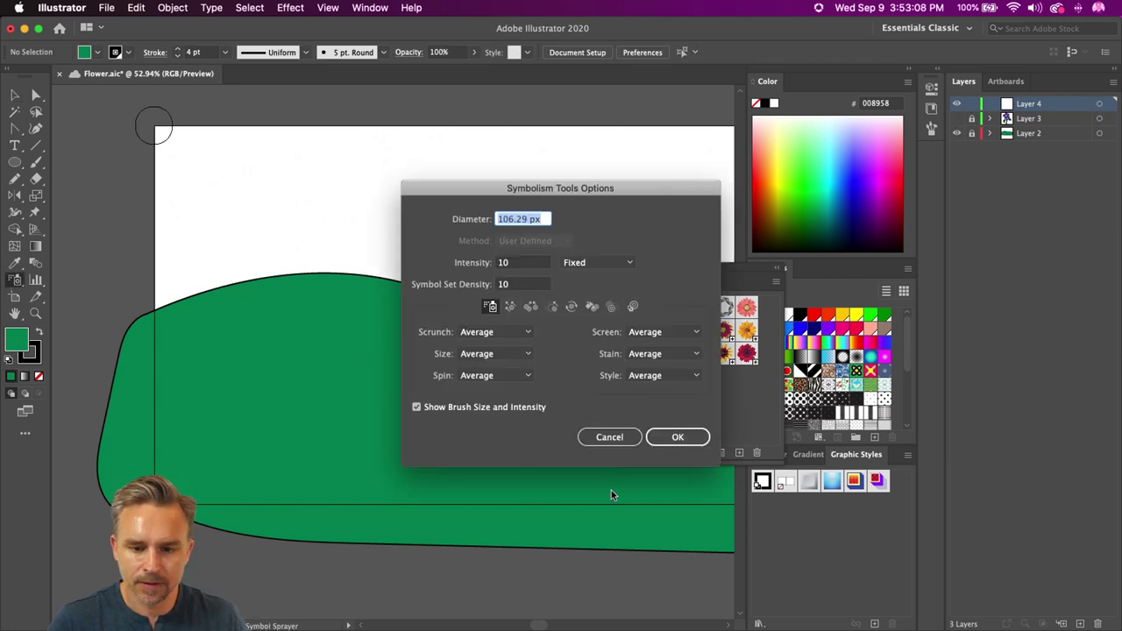
{"action": "left_click", "coordinate": [607, 438]}
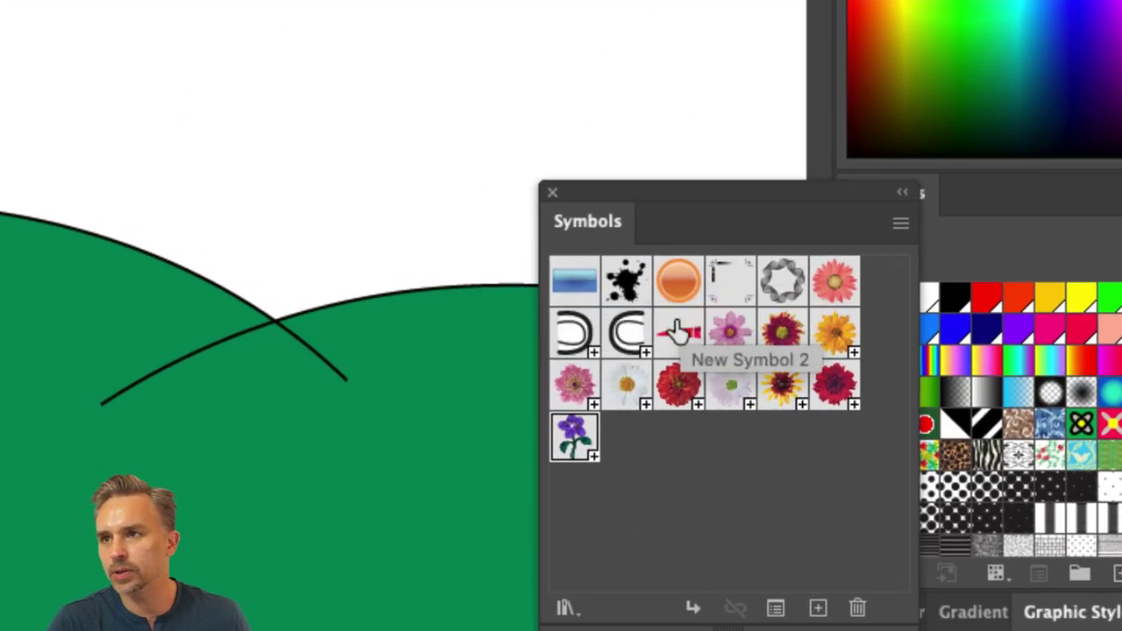
Step: Spray a trial band of FlowerPower symbols winding across the hills on Layer 4 and delete it
{"action": "left_click", "coordinate": [591, 456]}
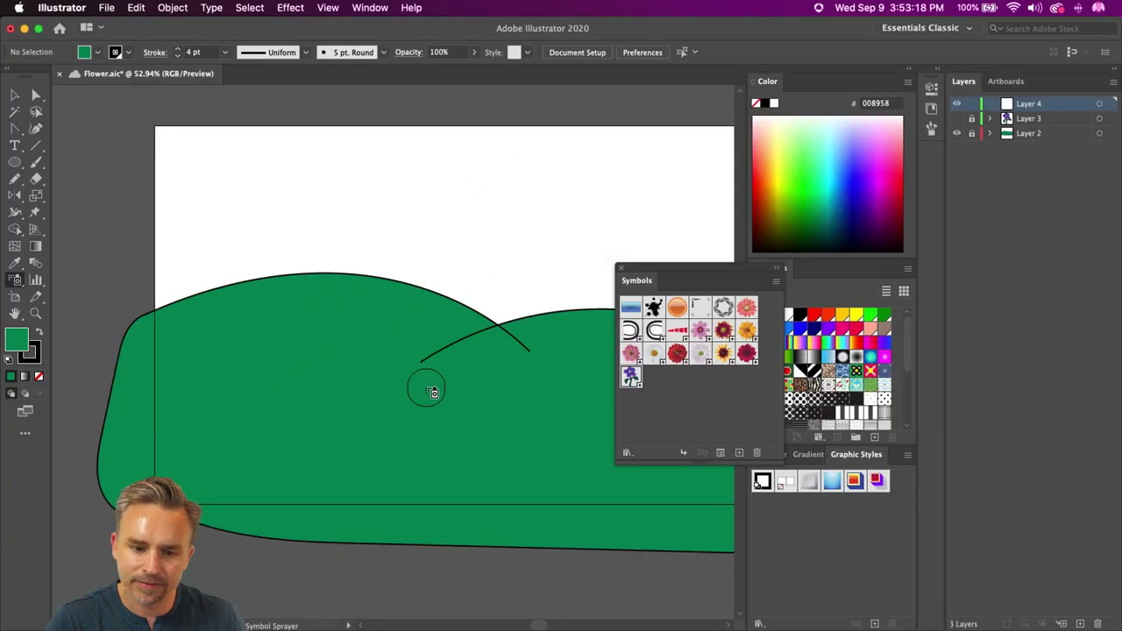
{"action": "mouse_move", "coordinate": [200, 338]}
{"action": "left_mouse_down"}
{"action": "mouse_move", "coordinate": [281, 320]}
{"action": "mouse_move", "coordinate": [440, 478]}
{"action": "mouse_move", "coordinate": [668, 435]}
{"action": "left_mouse_up"}
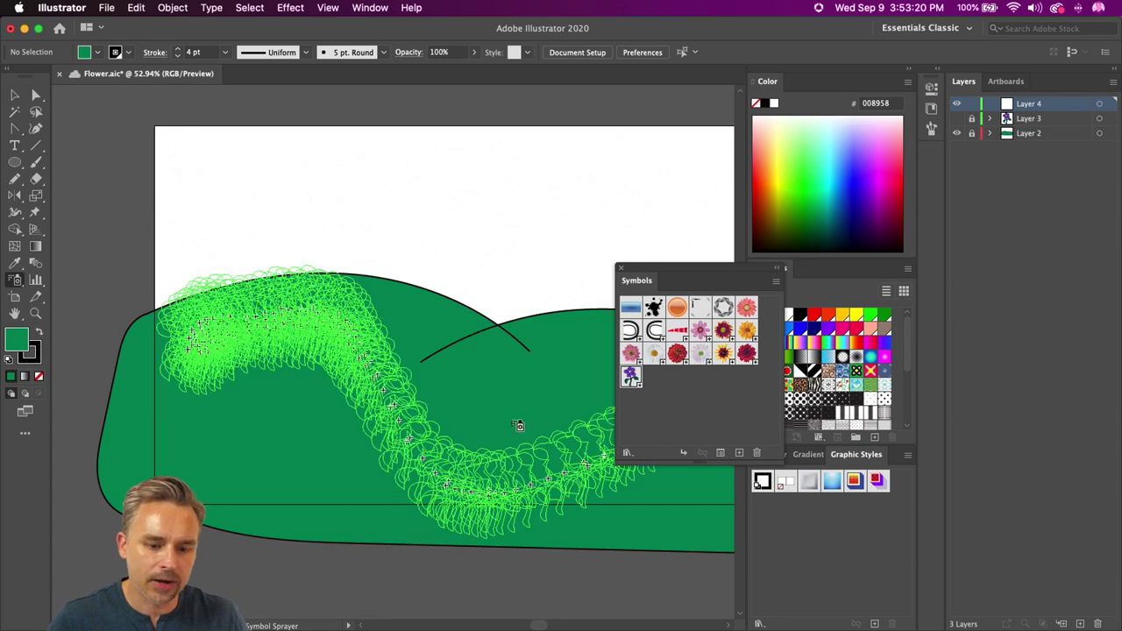
{"action": "mouse_move", "coordinate": [379, 251]}
{"action": "left_mouse_down"}
{"action": "mouse_move", "coordinate": [283, 202]}
{"action": "mouse_move", "coordinate": [316, 208]}
{"action": "left_mouse_up"}
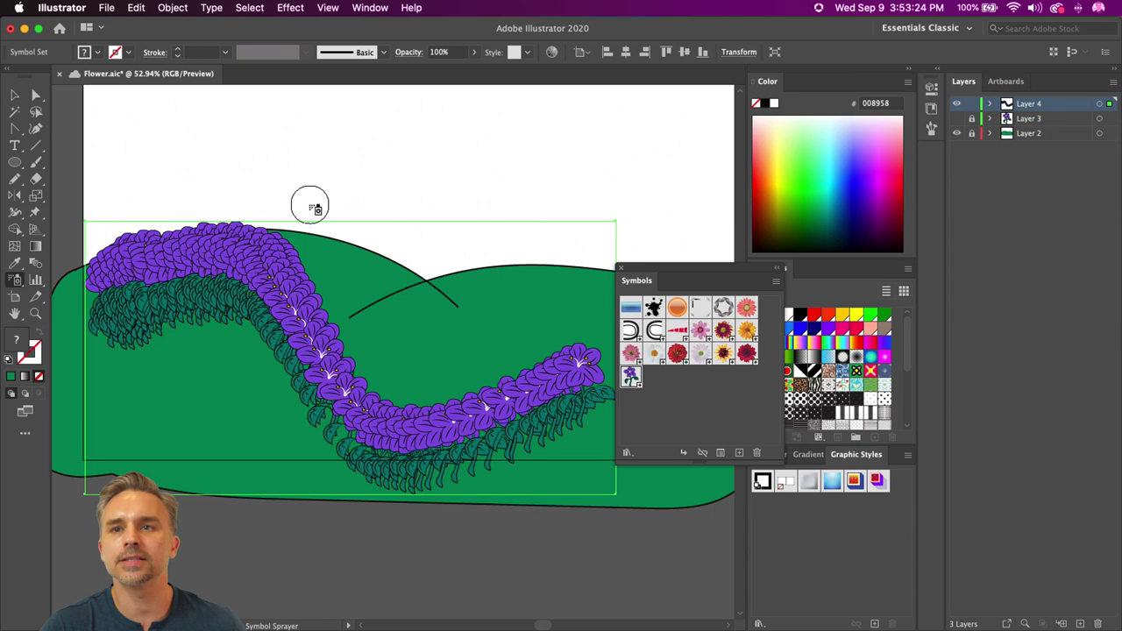
{"action": "key", "text": "v"}
{"action": "key", "text": "Delete"}
Step: Spray a sparser trial trail of FlowerPower symbols diagonally down the hills and delete the symbol set
{"action": "key", "text": "shift+s"}
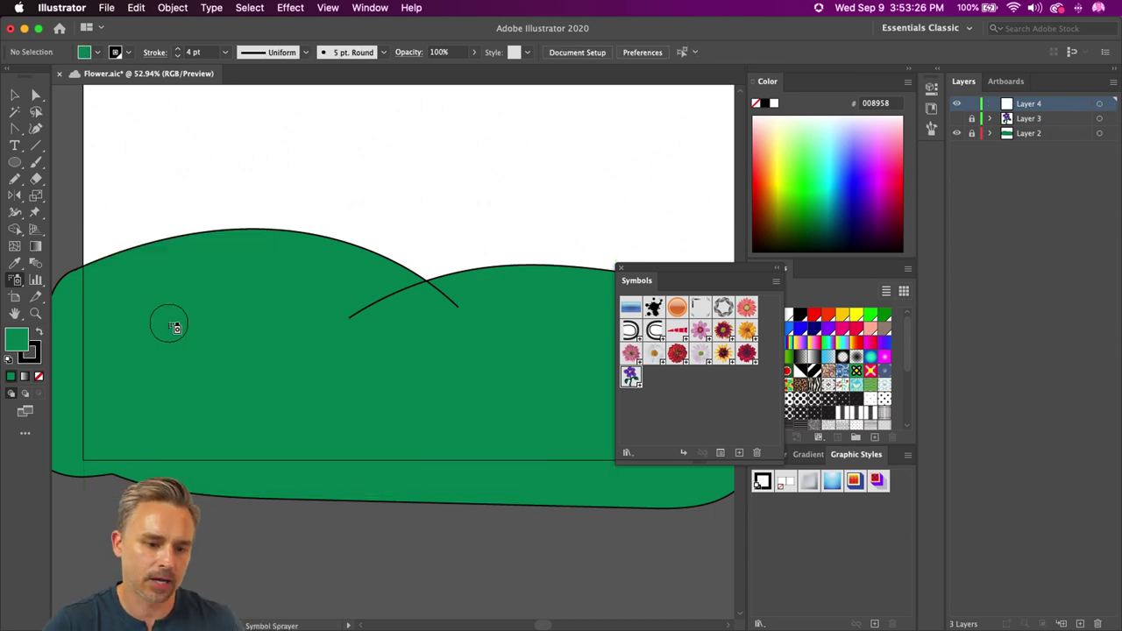
{"action": "left_click_drag", "start_coordinate": [103, 313], "coordinate": [728, 486]}
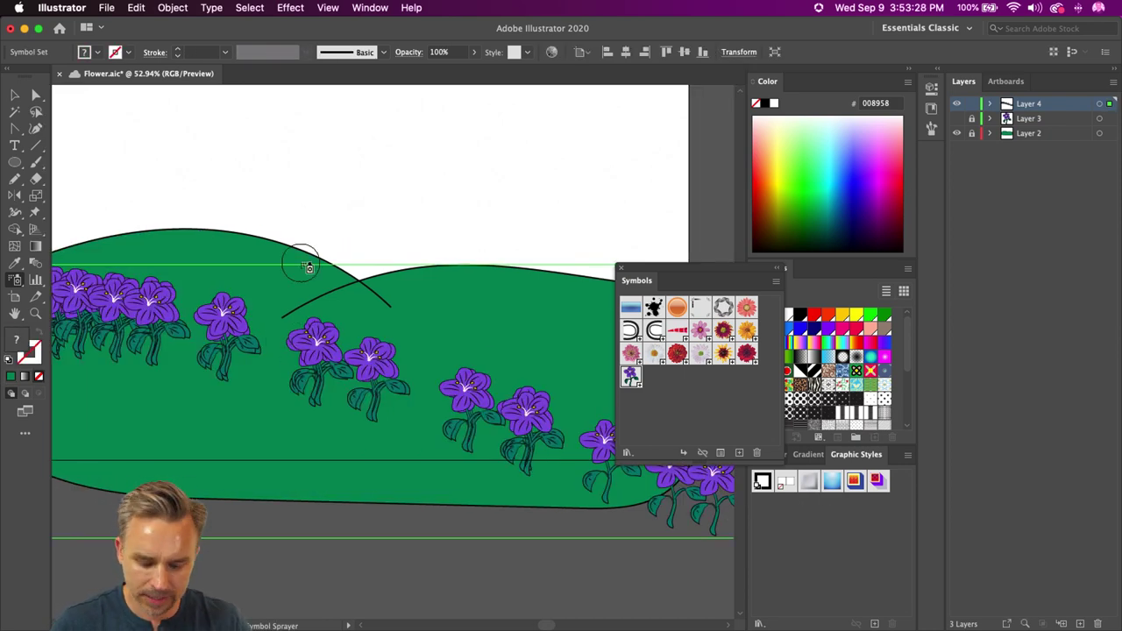
{"action": "key", "text": "super+minus"}
{"action": "scroll", "coordinate": [480, 260], "scroll_direction": "up", "scroll_amount": 3}
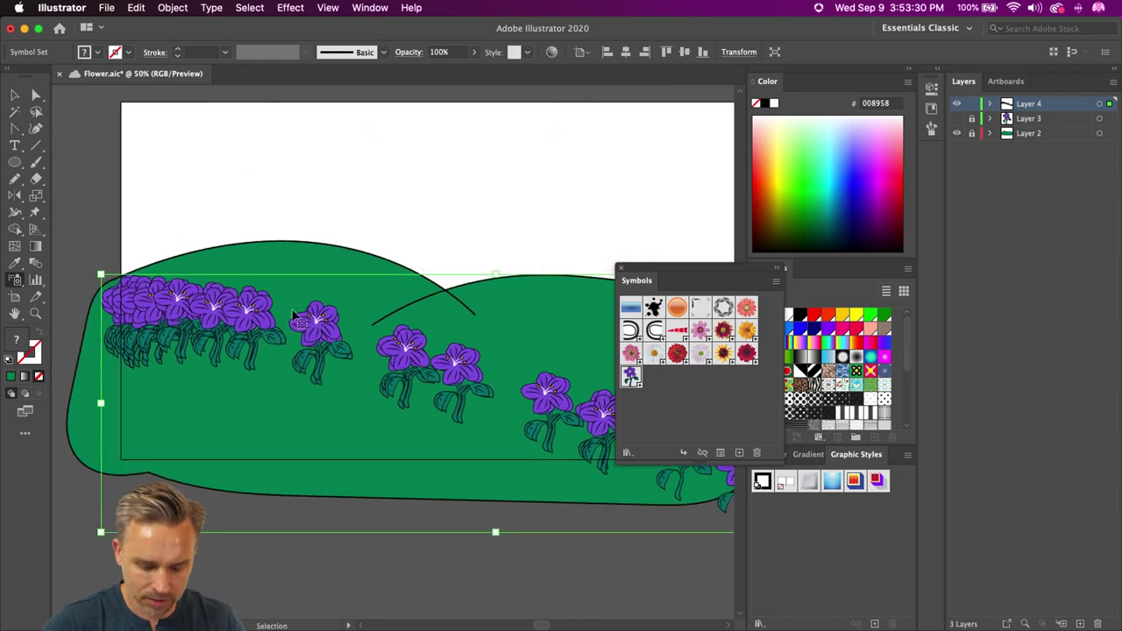
{"action": "key", "text": "Delete"}
Step: Spray a dense winding band of FlowerPower symbols across both hills and dock the Symbols panel beside Graphic Styles
{"action": "key", "text": "shift+s"}
{"action": "left_click_drag", "start_coordinate": [175, 321], "coordinate": [612, 399]}
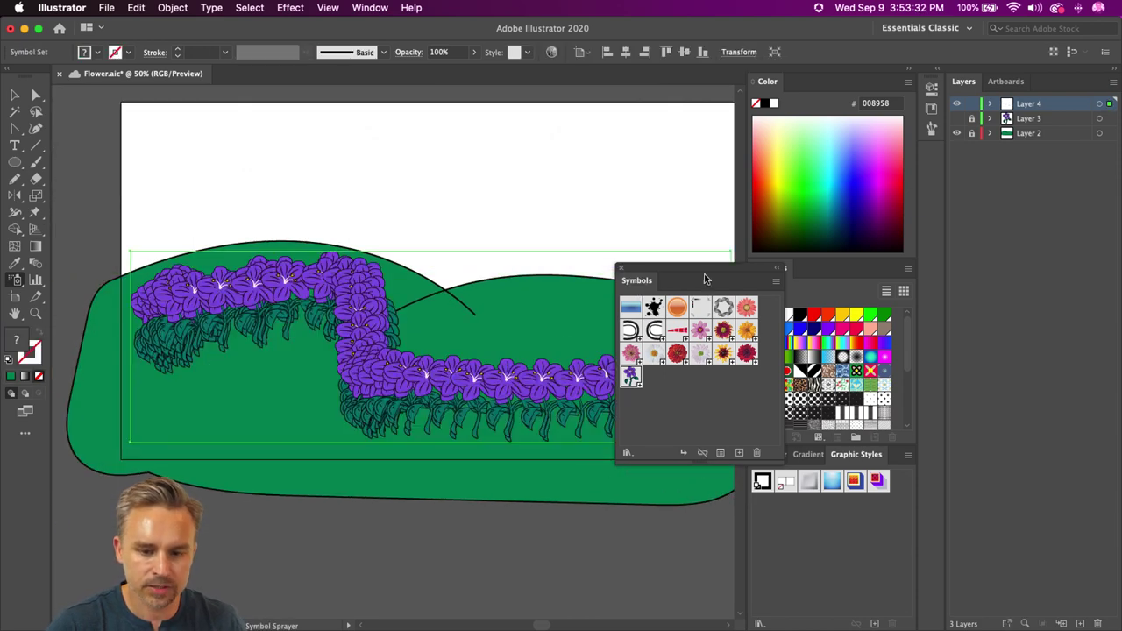
{"action": "mouse_move", "coordinate": [637, 279]}
{"action": "left_mouse_down"}
{"action": "mouse_move", "coordinate": [780, 456]}
{"action": "mouse_move", "coordinate": [811, 463]}
{"action": "left_mouse_up"}
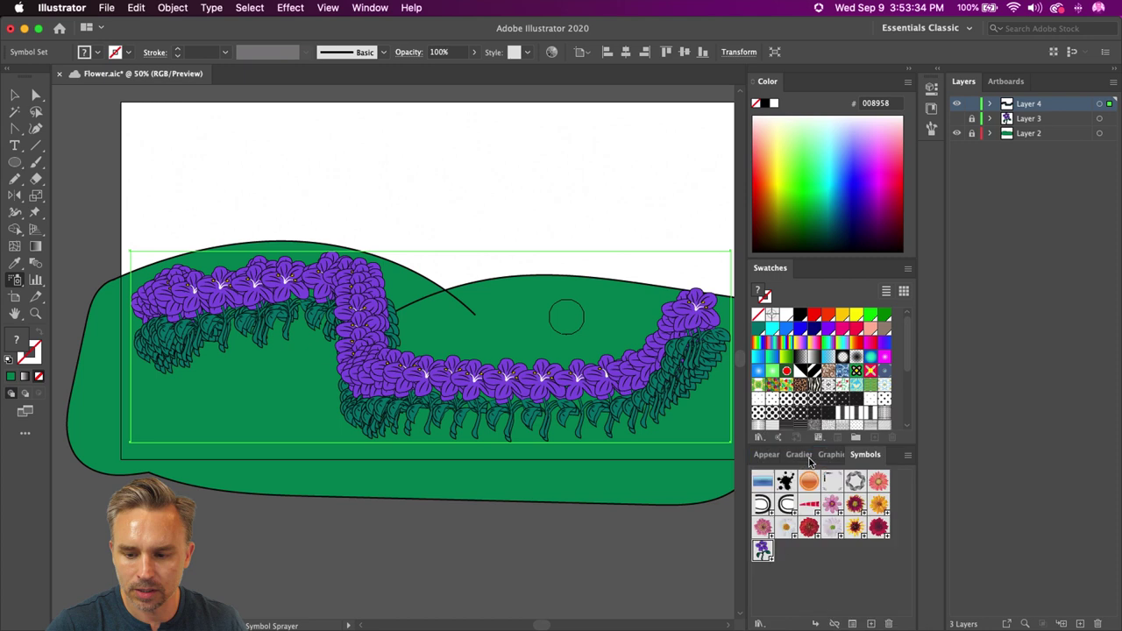
{"action": "left_click", "coordinate": [15, 96]}
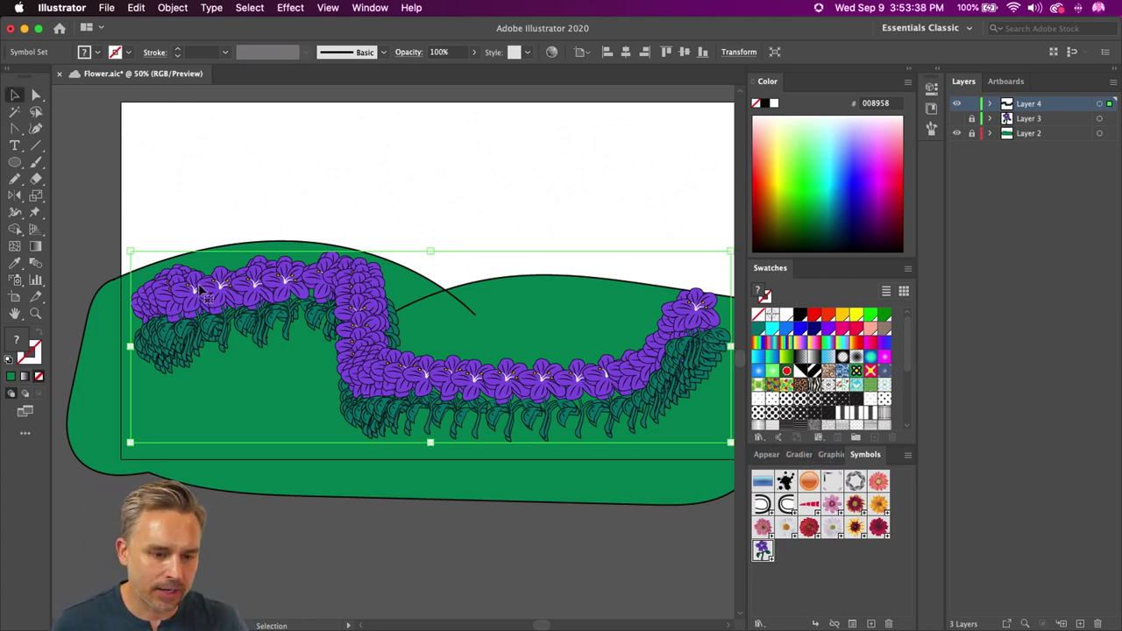
Step: Push the sprayed flowers on the left hill apart with the Symbol Shifter, moving some up and toward the hills' crossing
{"action": "left_click", "coordinate": [16, 279]}
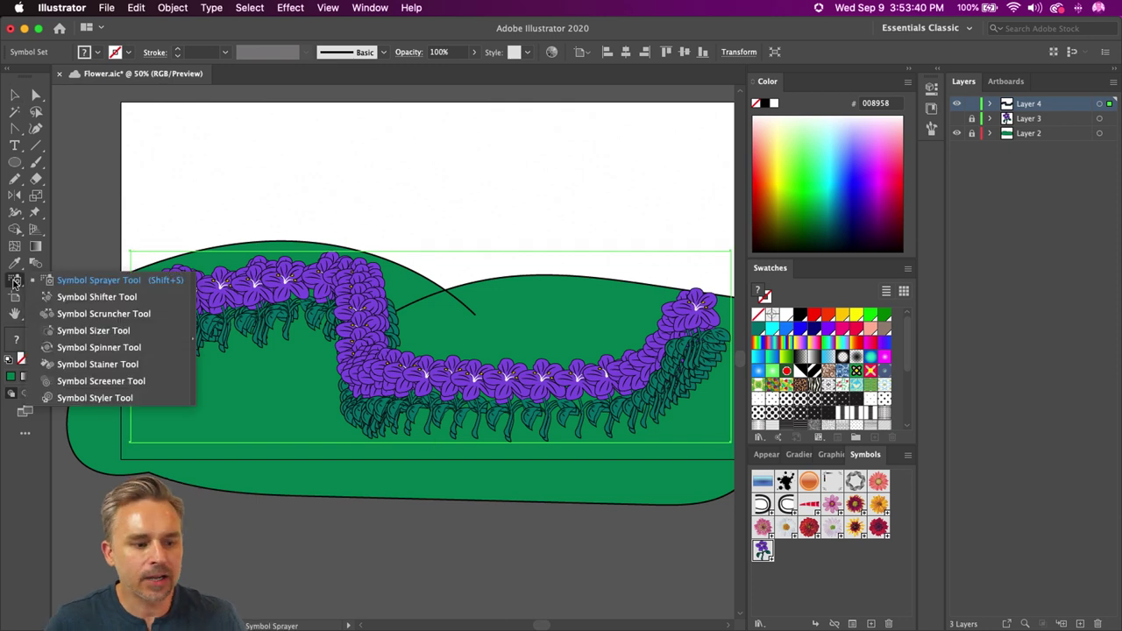
{"action": "left_click", "coordinate": [65, 298]}
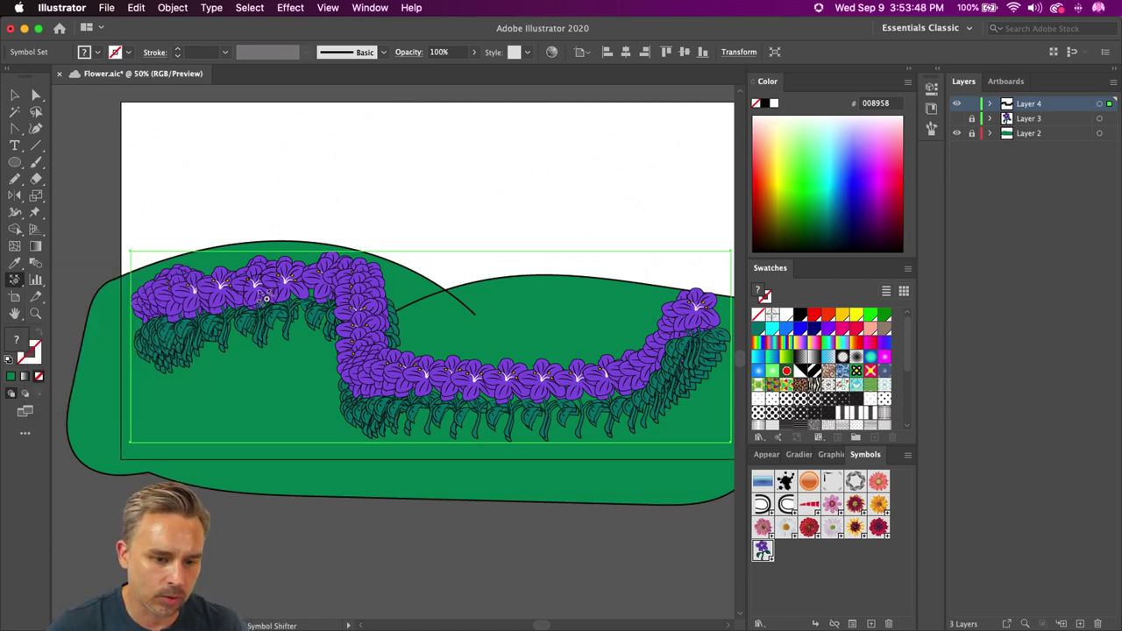
{"action": "mouse_move", "coordinate": [262, 296]}
{"action": "left_mouse_down"}
{"action": "mouse_move", "coordinate": [263, 334]}
{"action": "mouse_move", "coordinate": [315, 321]}
{"action": "mouse_move", "coordinate": [174, 318]}
{"action": "mouse_move", "coordinate": [216, 353]}
{"action": "left_mouse_up"}
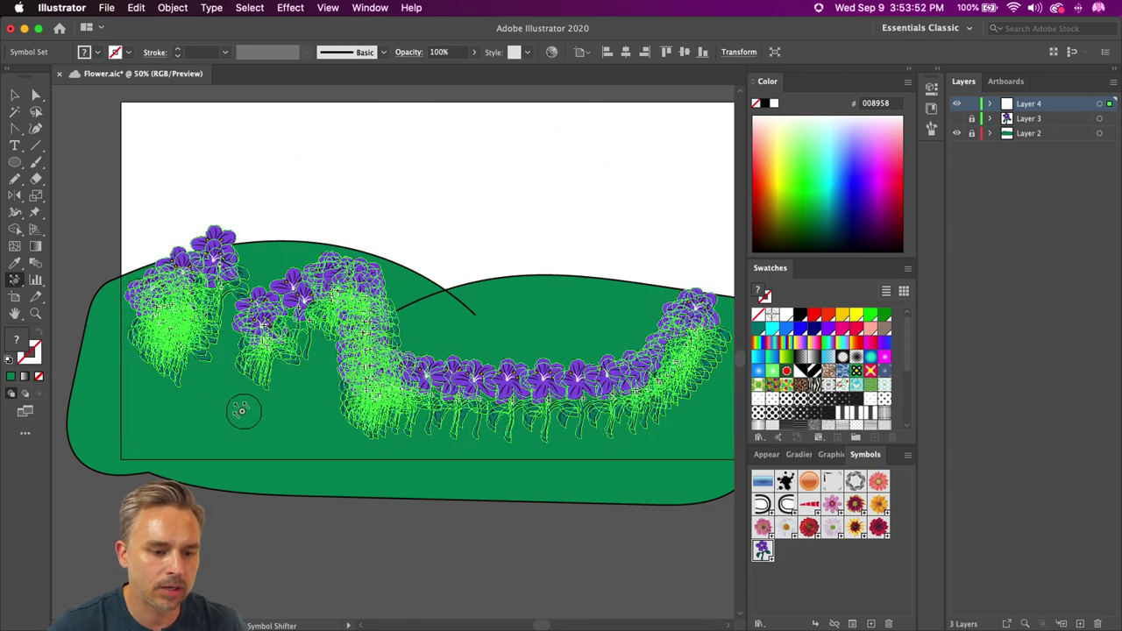
{"action": "left_click_drag", "start_coordinate": [283, 316], "coordinate": [474, 307]}
{"action": "mouse_move", "coordinate": [619, 285]}
{"action": "left_mouse_down"}
{"action": "mouse_move", "coordinate": [616, 220]}
{"action": "mouse_move", "coordinate": [513, 258]}
{"action": "mouse_move", "coordinate": [616, 370]}
{"action": "mouse_move", "coordinate": [608, 351]}
{"action": "left_mouse_up"}
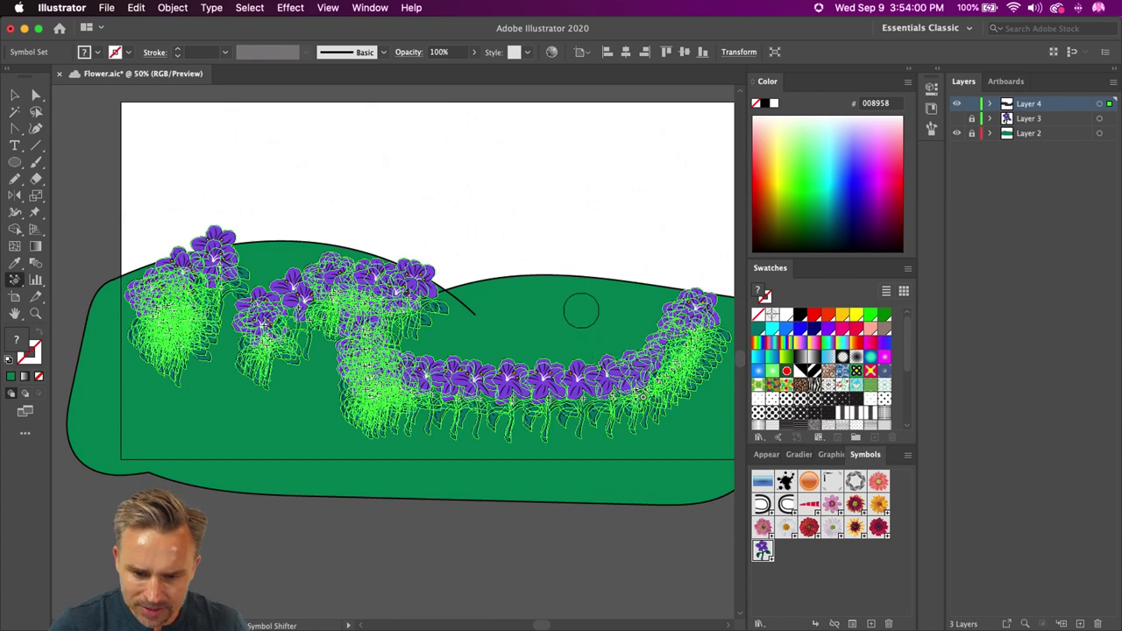
{"action": "mouse_move", "coordinate": [582, 311]}
{"action": "left_mouse_down"}
{"action": "mouse_move", "coordinate": [603, 303]}
{"action": "mouse_move", "coordinate": [542, 294]}
{"action": "left_mouse_up"}
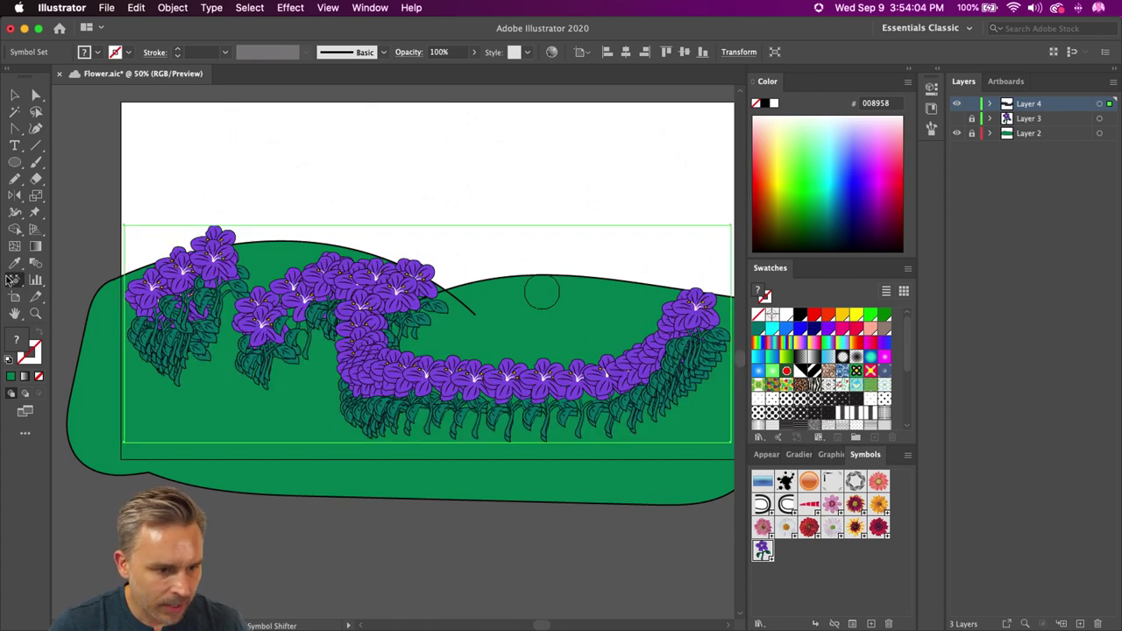
Step: Set the symbolism tools' intensity to 40 and try to push the flowers on the right hill upward with the Symbol Shifter
{"action": "double_click", "coordinate": [12, 280]}
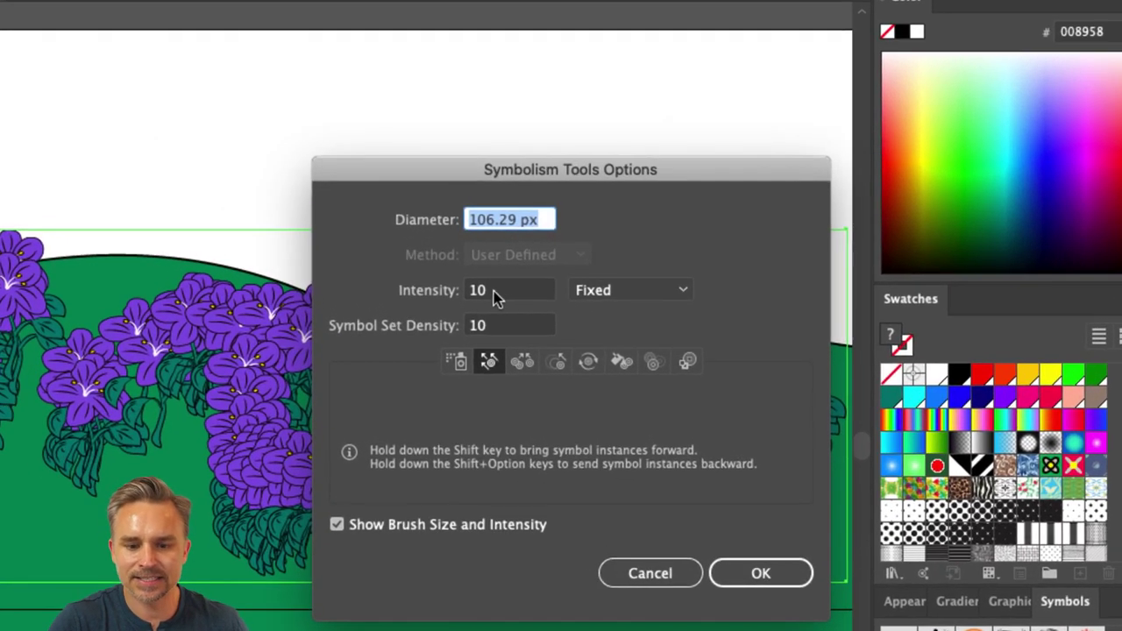
{"action": "left_click", "coordinate": [513, 263]}
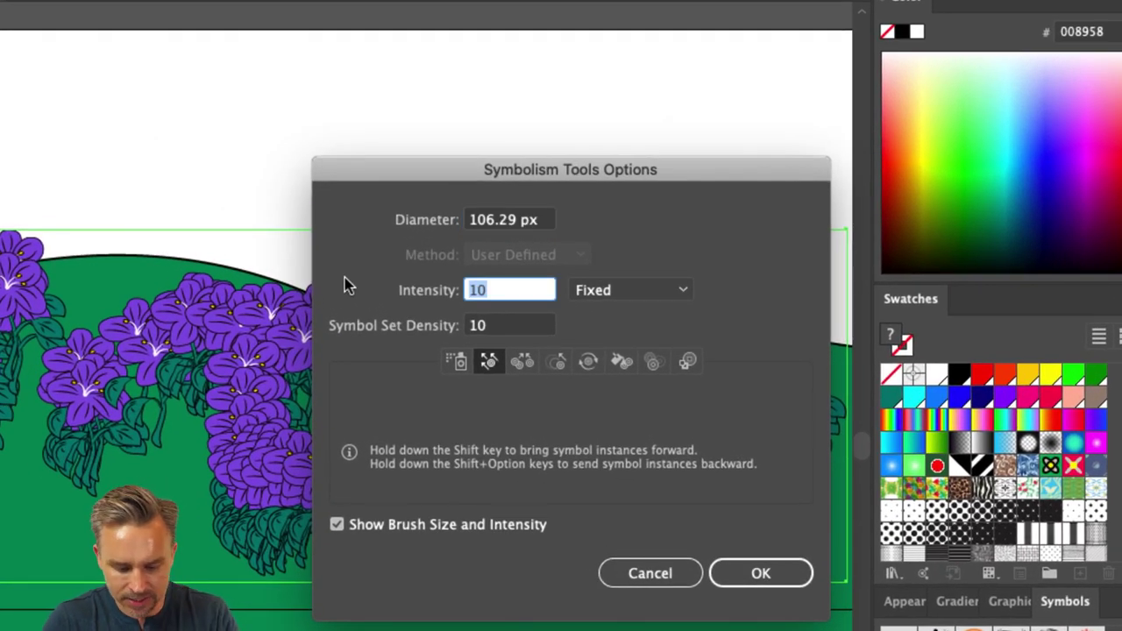
{"action": "type", "text": "4"}
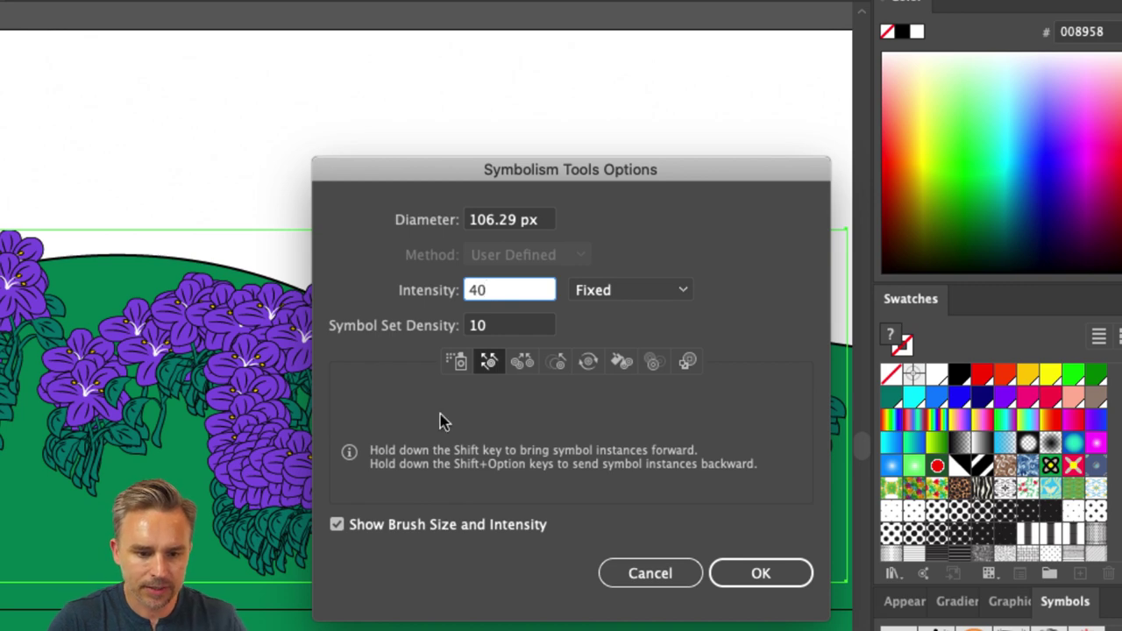
{"action": "left_click", "coordinate": [750, 574]}
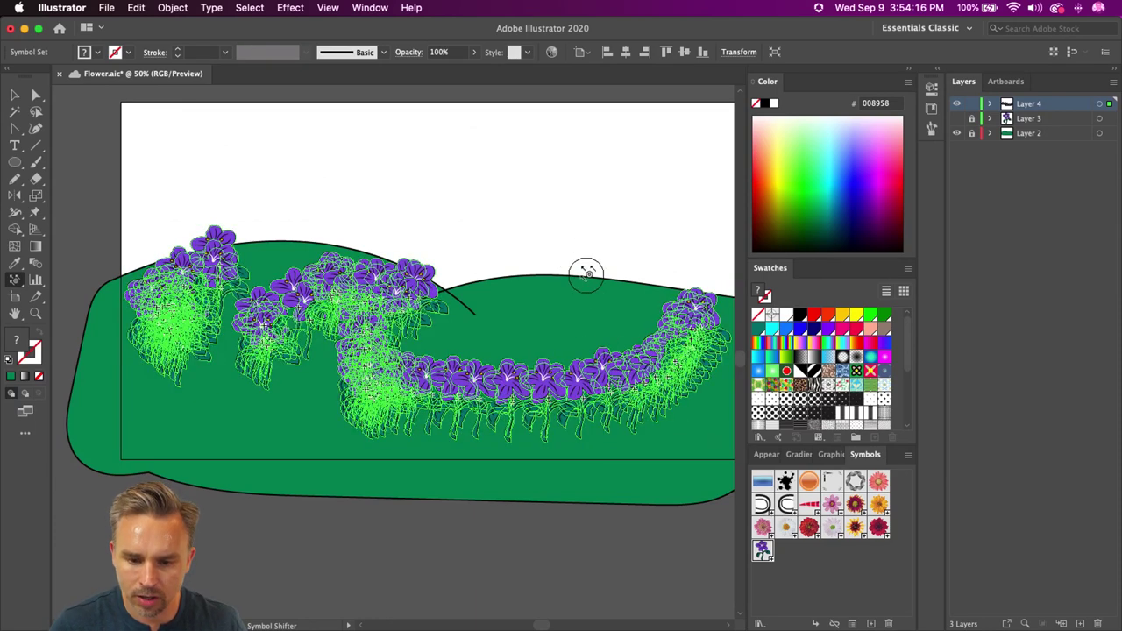
{"action": "left_click_drag", "start_coordinate": [645, 372], "coordinate": [614, 274]}
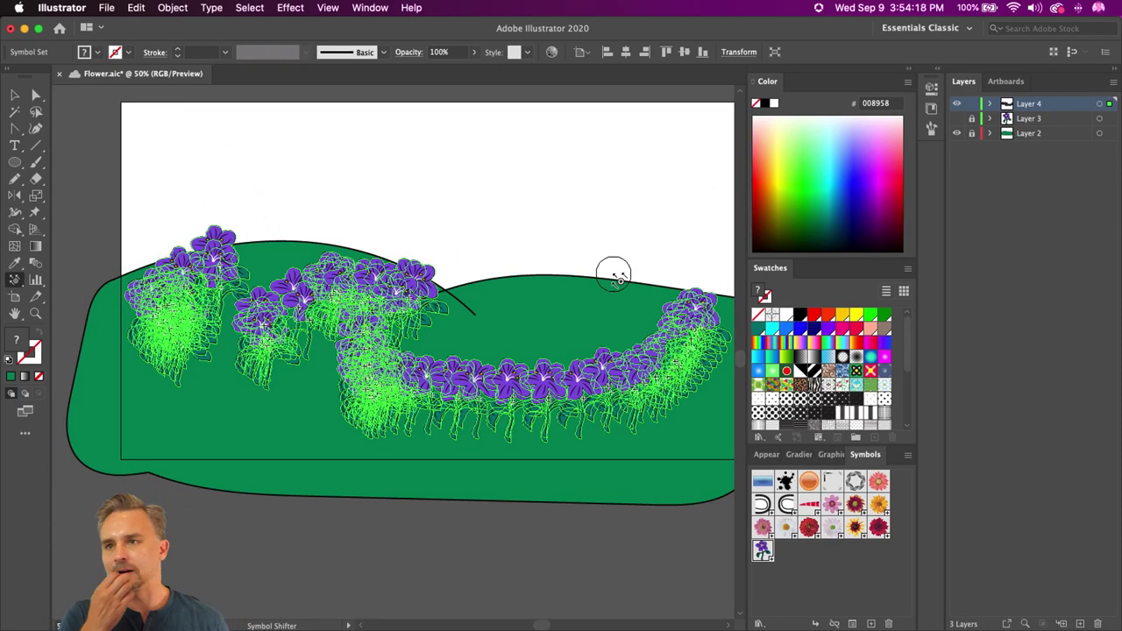
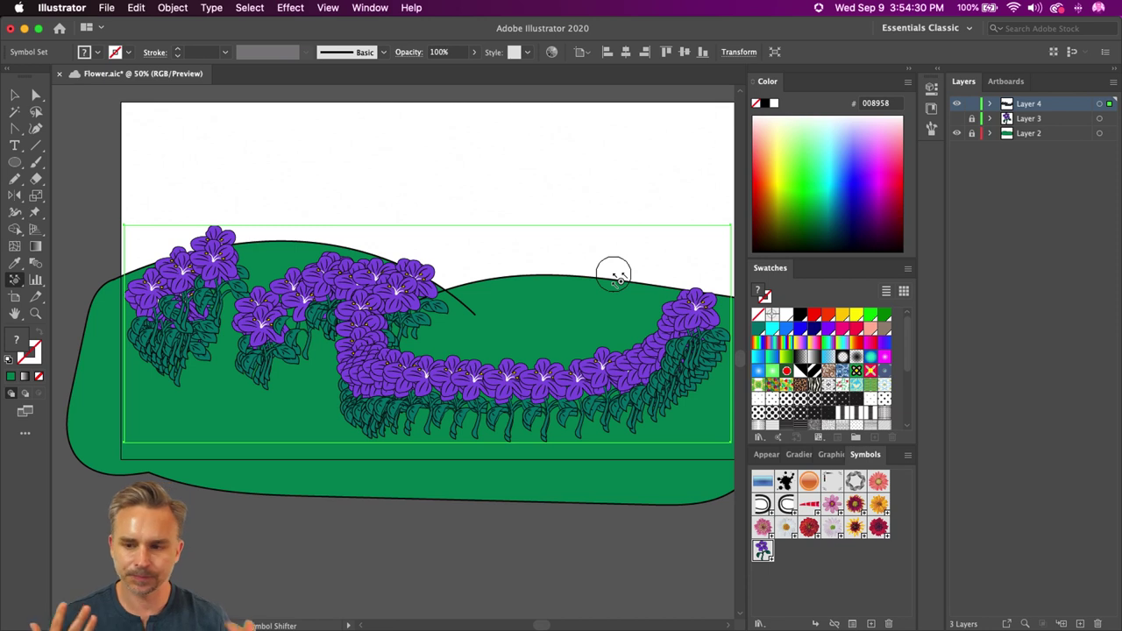
Step: Lock and hide Layer 4, and add a new layer above it
{"action": "left_click", "coordinate": [971, 105]}
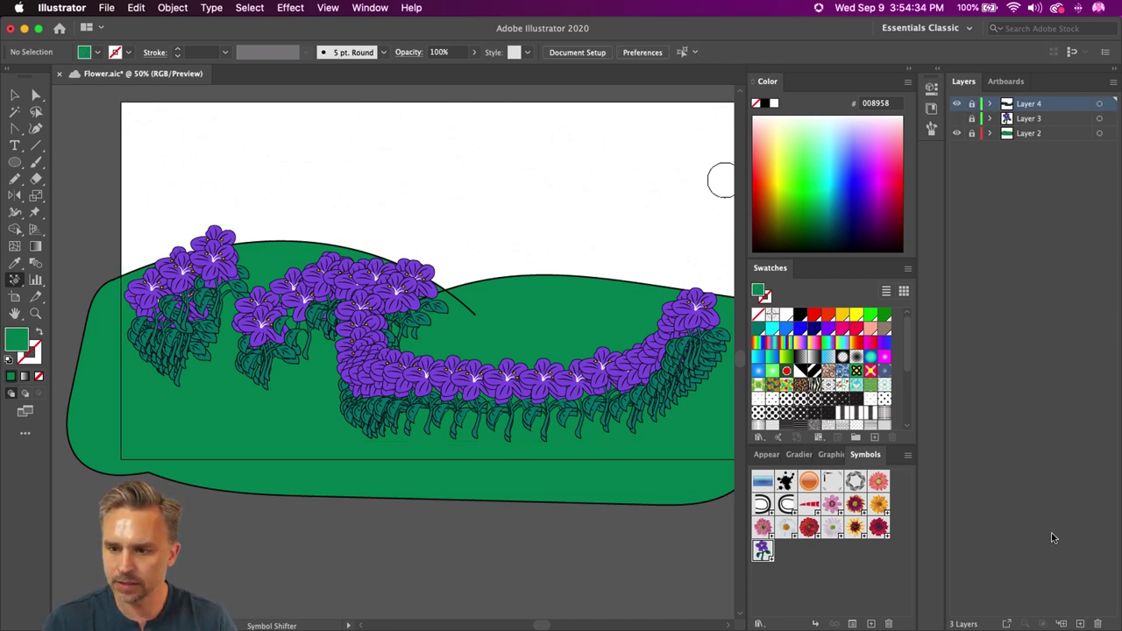
{"action": "left_click", "coordinate": [957, 104]}
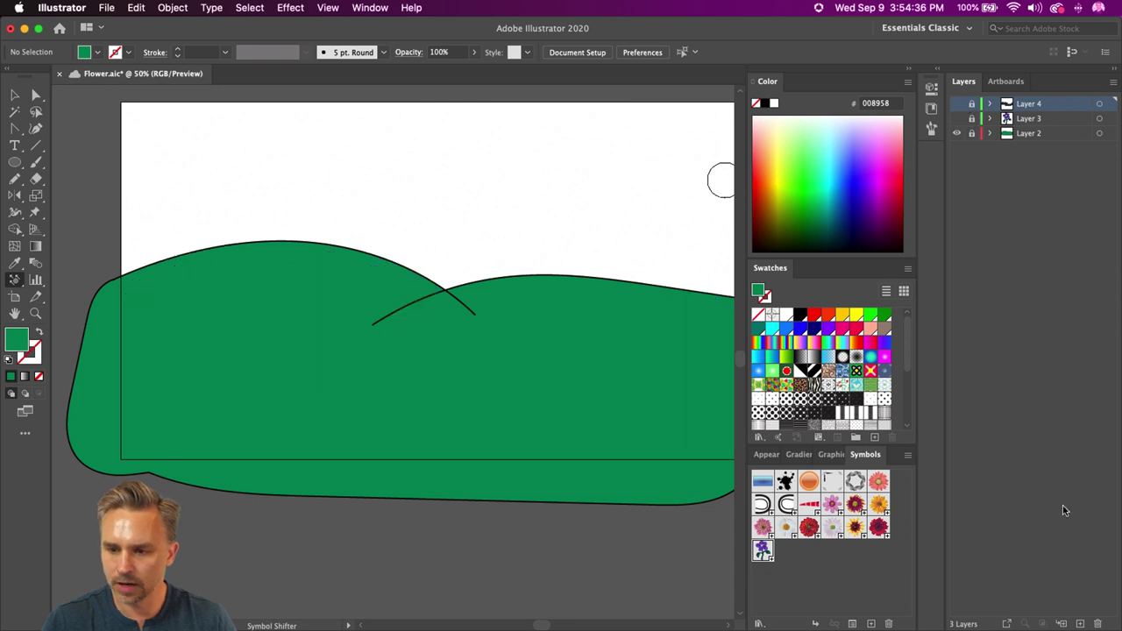
{"action": "left_click", "coordinate": [1081, 622]}
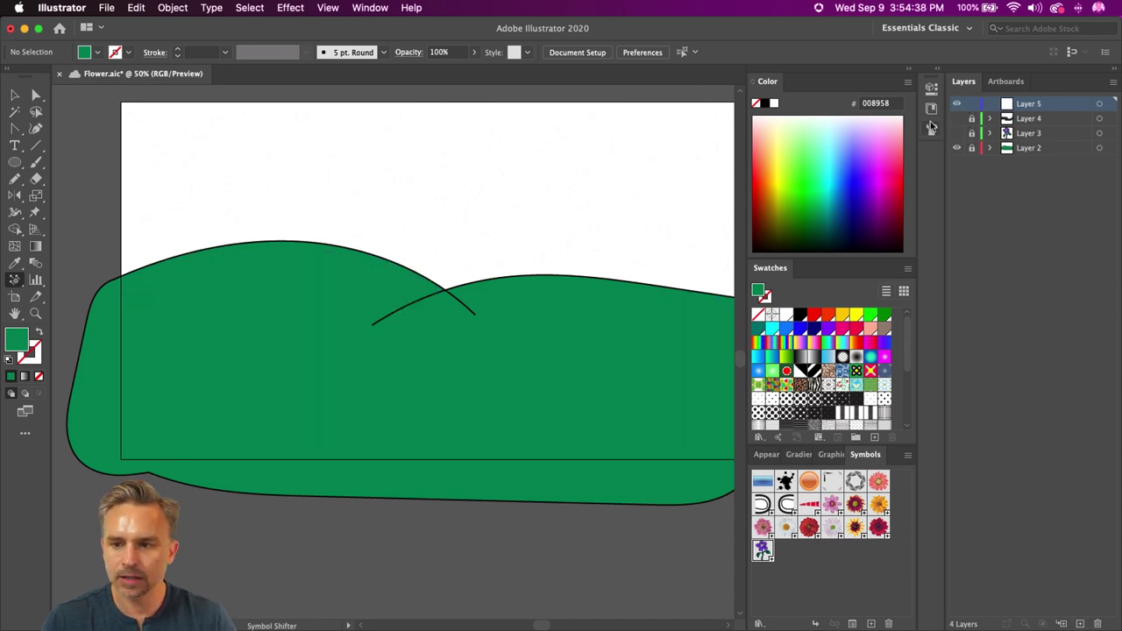
Step: Show and unlock Layer 3 and move its single flower down onto the lower slope between the hills
{"action": "left_click", "coordinate": [957, 134]}
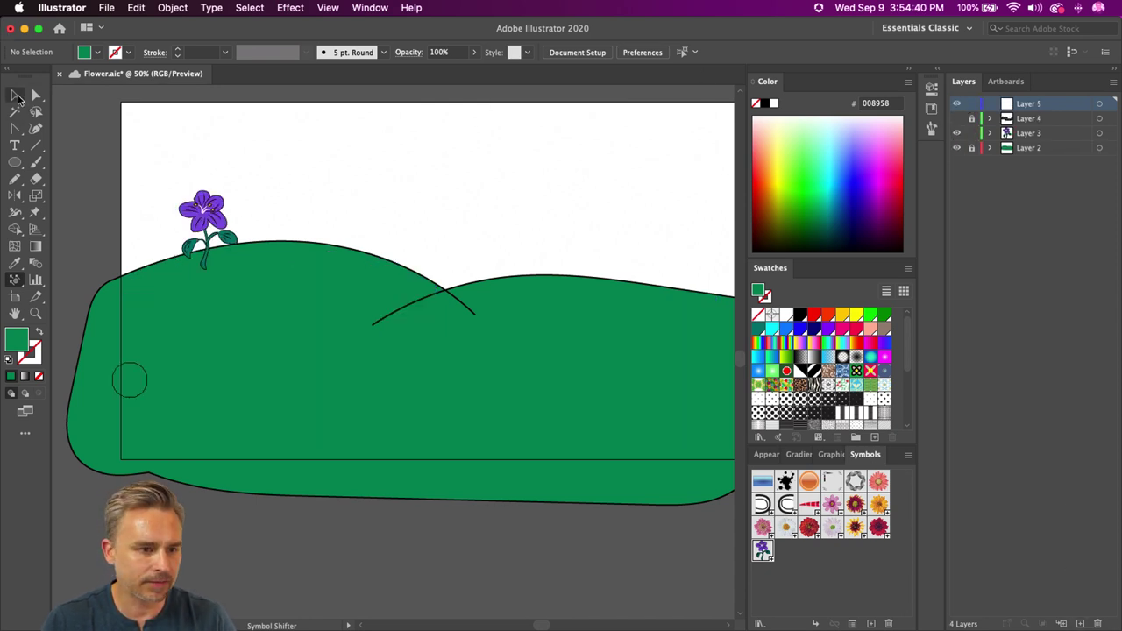
{"action": "key", "text": "v"}
{"action": "left_click_drag", "start_coordinate": [160, 184], "coordinate": [257, 315]}
{"action": "left_click_drag", "start_coordinate": [211, 228], "coordinate": [332, 378]}
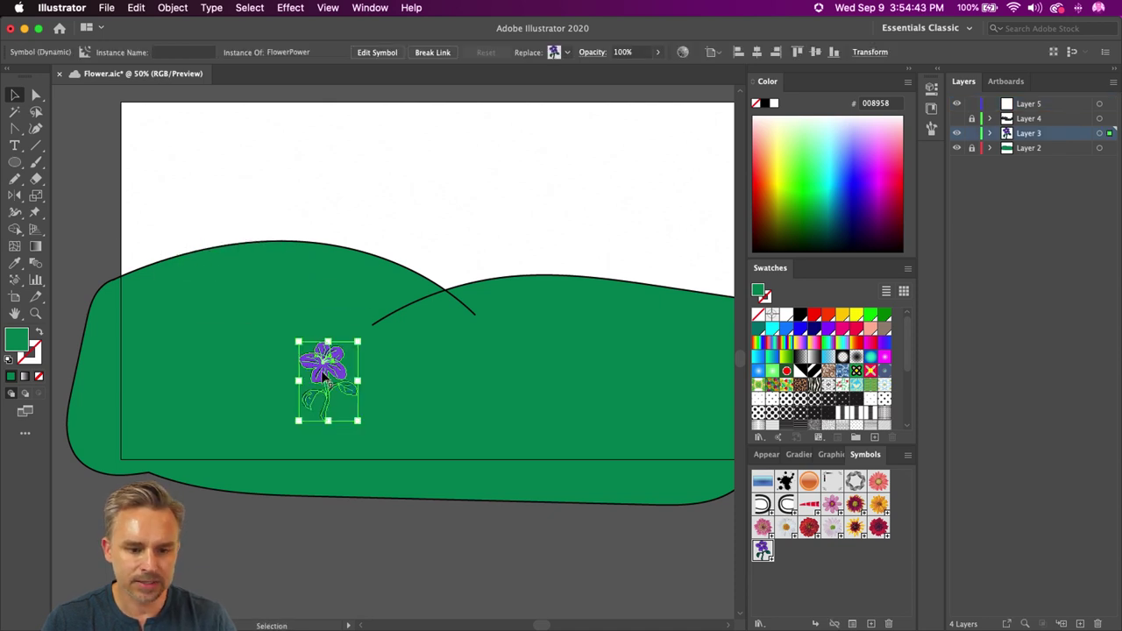
Step: Expand the collapsed panels to reach the Brushes and start a new Scatter Brush from the flower
{"action": "left_click", "coordinate": [940, 73]}
{"action": "left_click", "coordinate": [882, 80]}
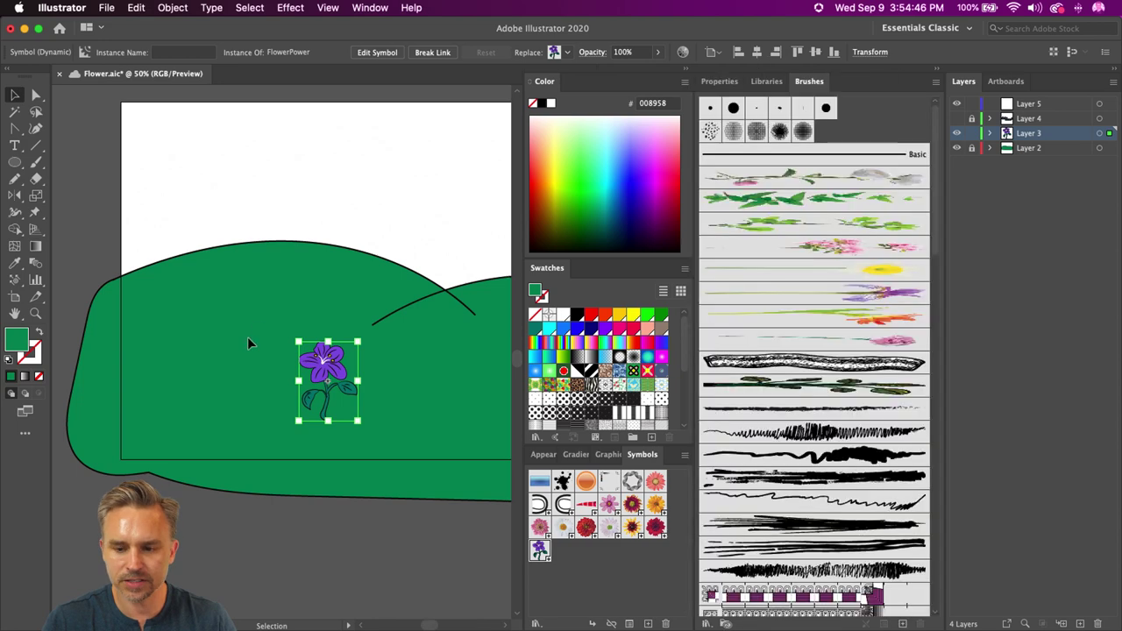
{"action": "left_click_drag", "start_coordinate": [316, 355], "coordinate": [862, 129]}
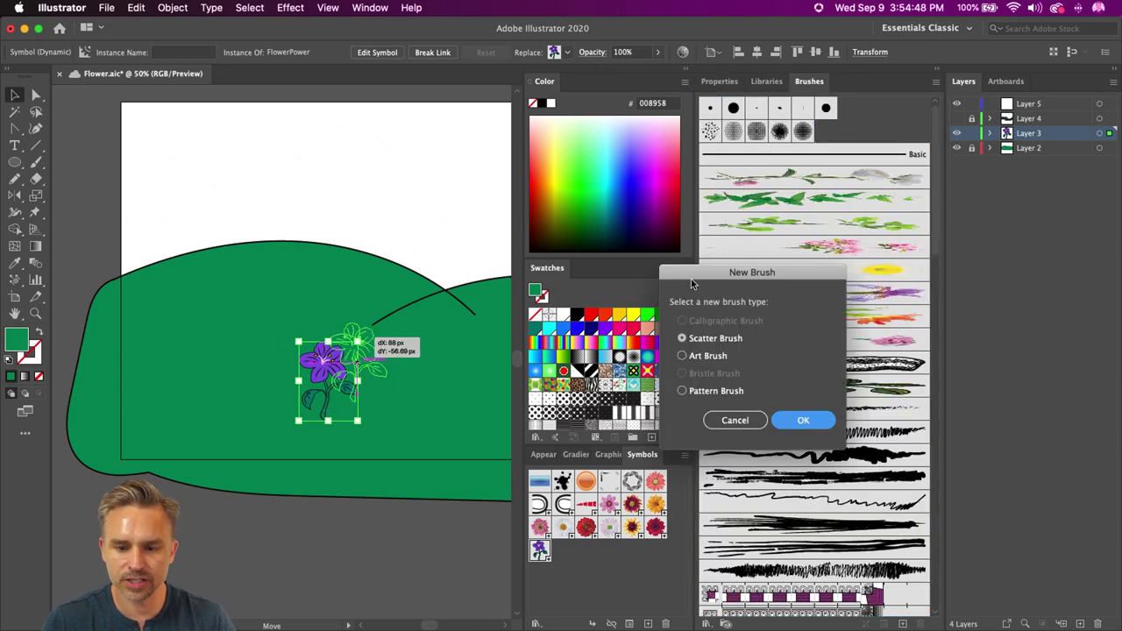
{"action": "mouse_move", "coordinate": [693, 282]}
{"action": "left_mouse_down"}
{"action": "mouse_move", "coordinate": [469, 215]}
{"action": "mouse_move", "coordinate": [494, 219]}
{"action": "left_mouse_up"}
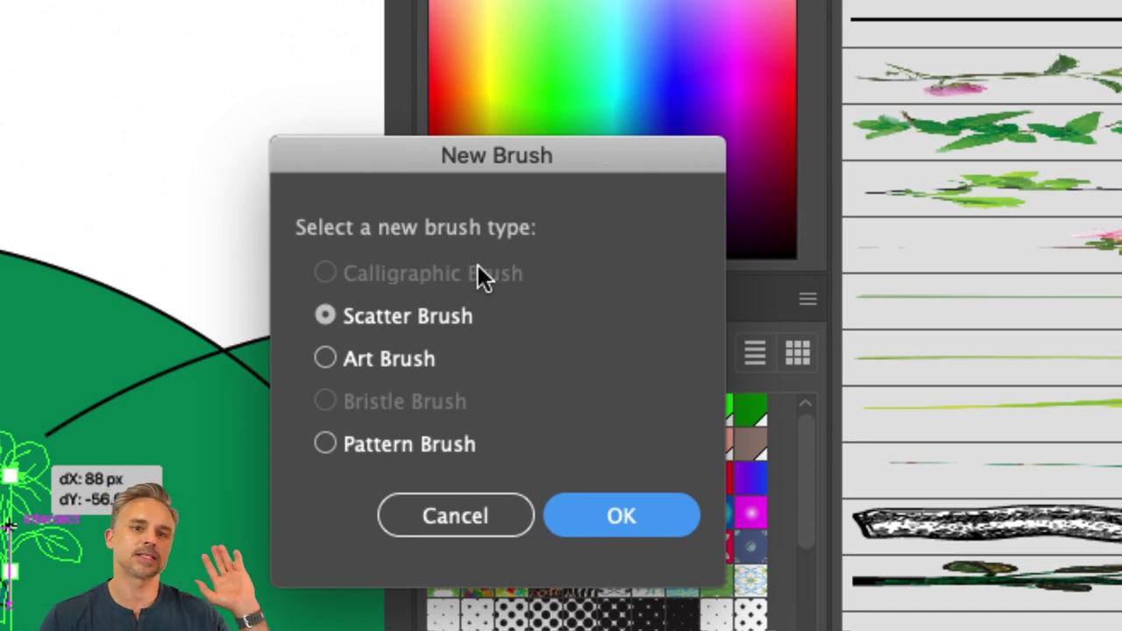
{"action": "left_click", "coordinate": [343, 314]}
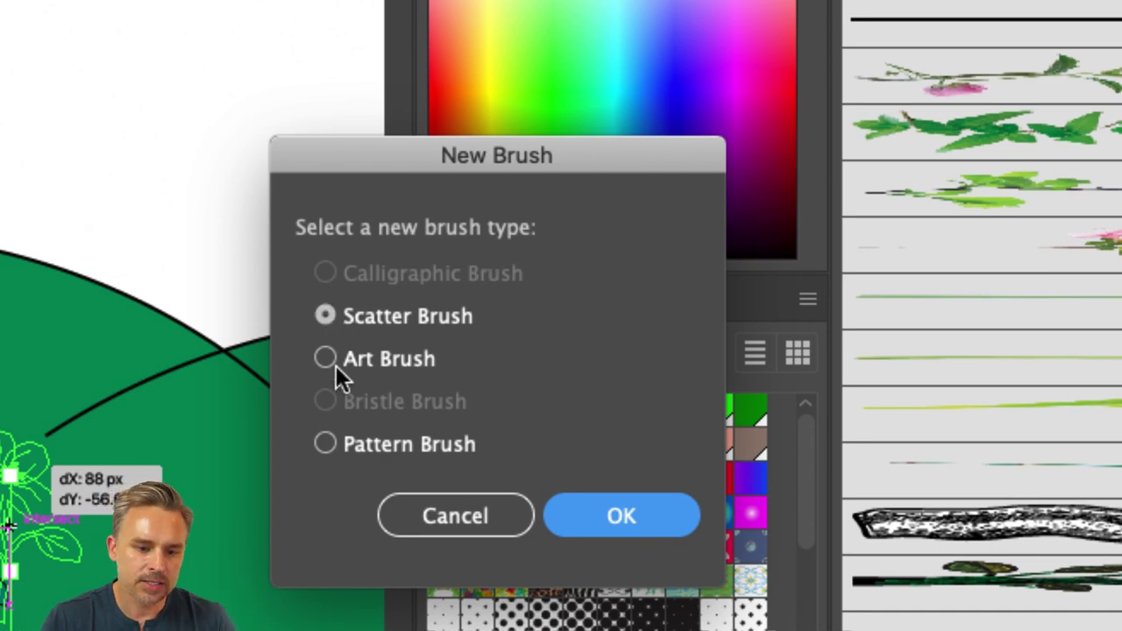
{"action": "left_click", "coordinate": [582, 527]}
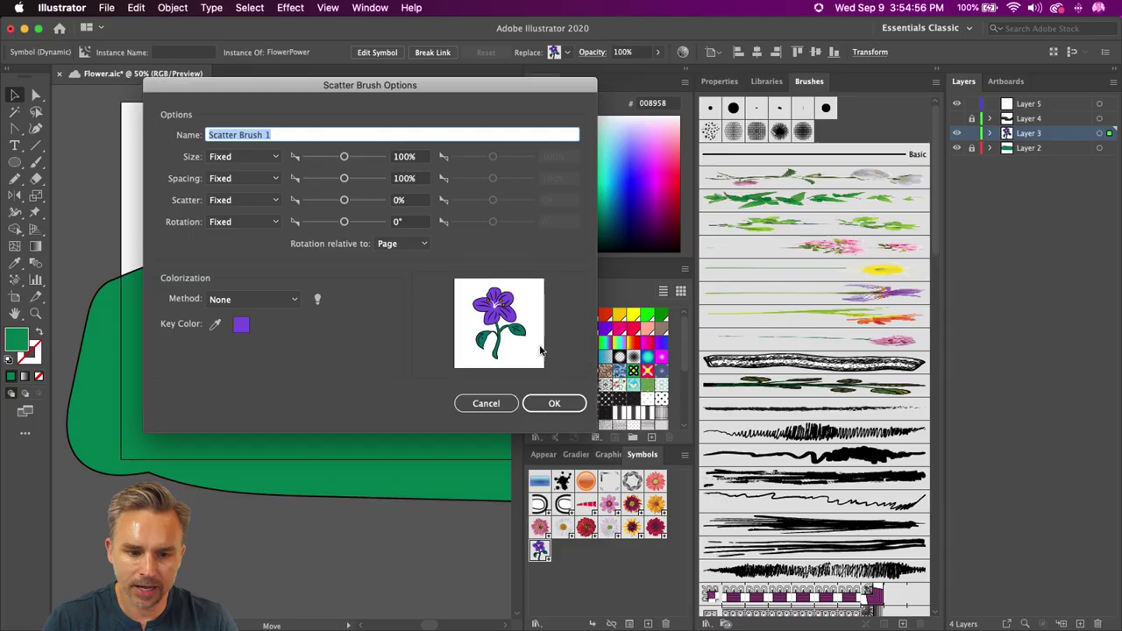
Step: Set the scatter brush's size to Random, ranging from 1% to 200%
{"action": "left_click_drag", "start_coordinate": [234, 80], "coordinate": [546, 119]}
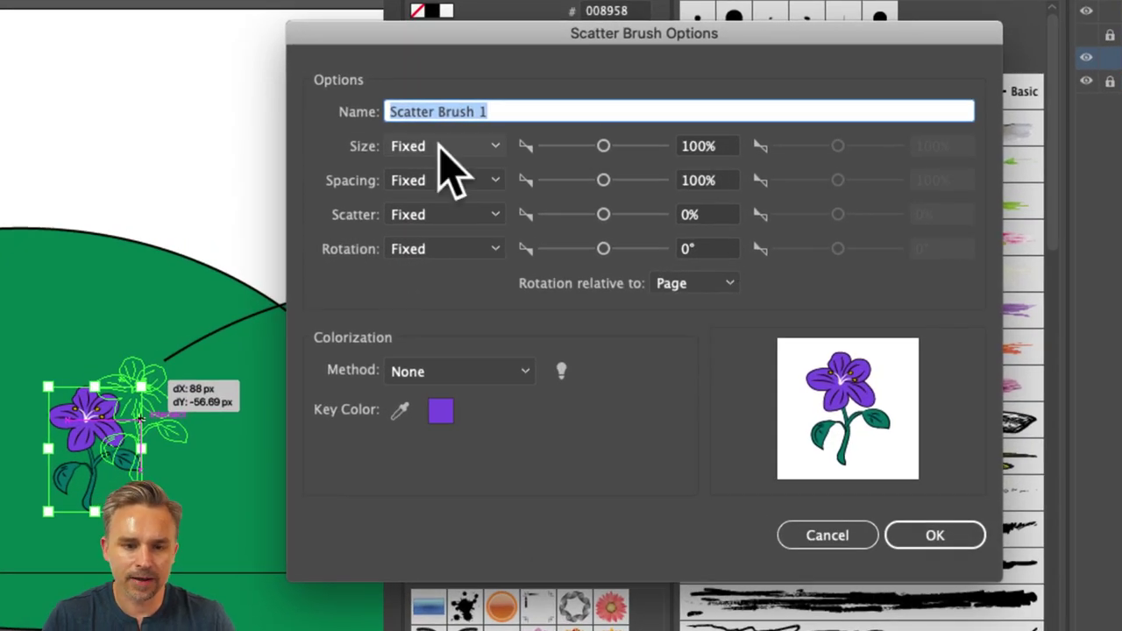
{"action": "left_click", "coordinate": [707, 147]}
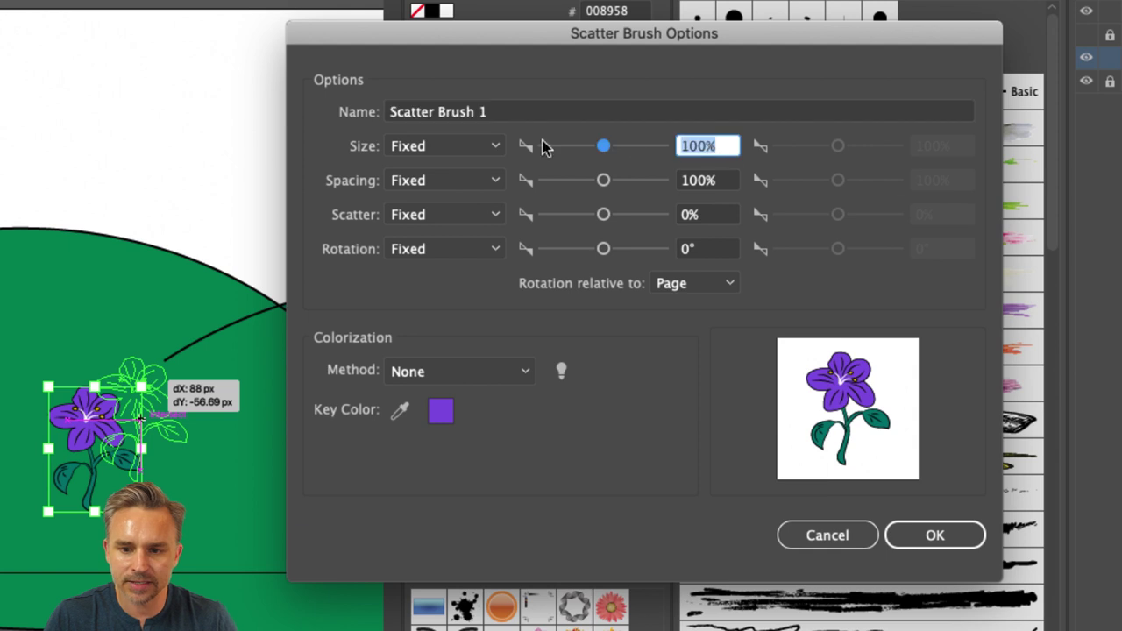
{"action": "left_click", "coordinate": [431, 151]}
{"action": "left_click", "coordinate": [441, 194]}
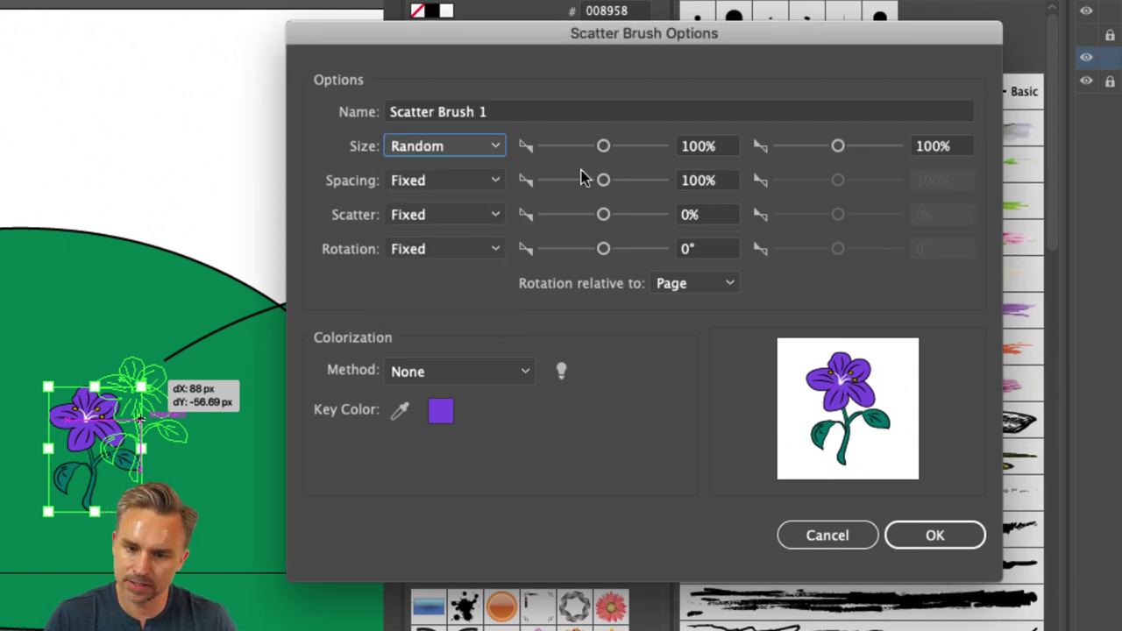
{"action": "key", "text": "Tab"}
{"action": "type", "text": "1"}
{"action": "key", "text": "Tab"}
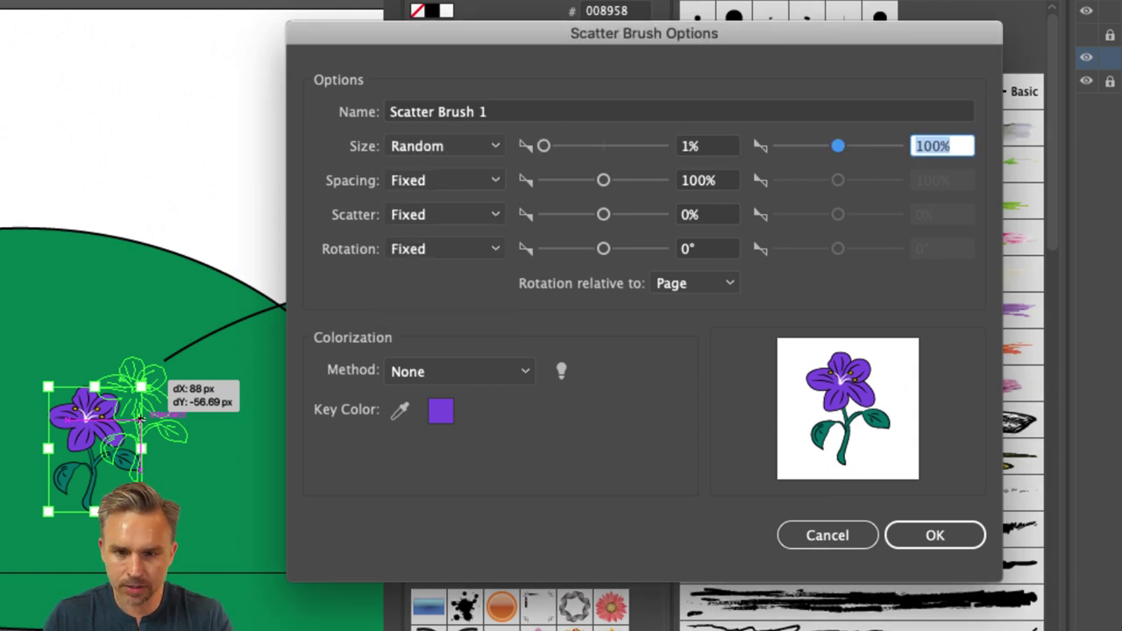
{"action": "type", "text": "200"}
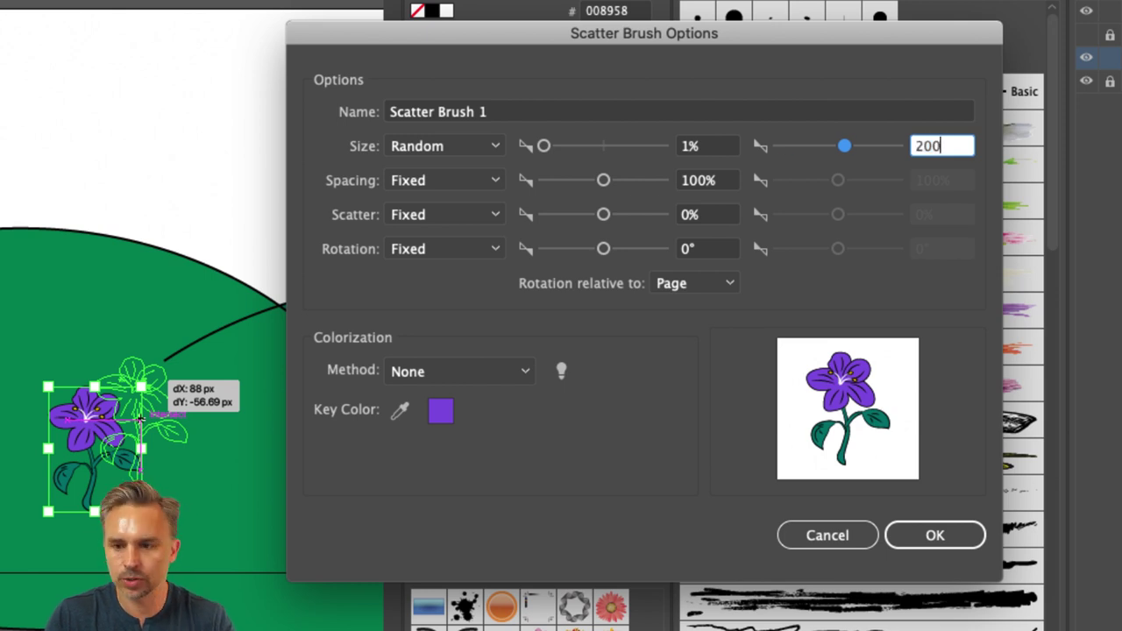
Step: Set the scatter brush's spacing to Random, ranging from 50% to 200%
{"action": "left_click", "coordinate": [426, 181]}
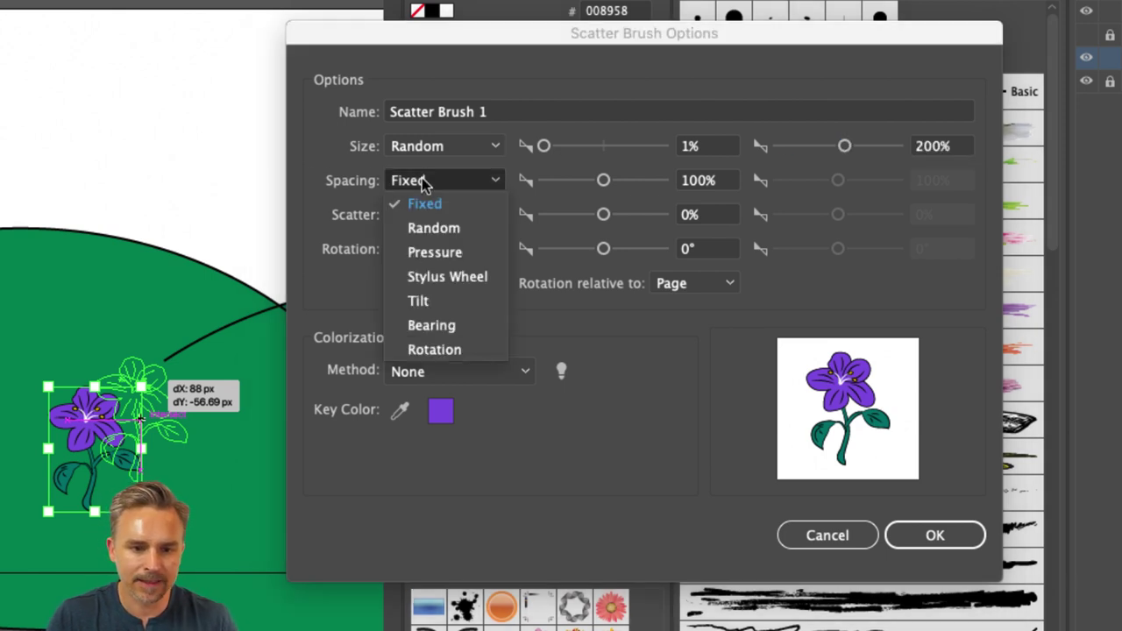
{"action": "left_click", "coordinate": [413, 228]}
{"action": "key", "text": "Tab"}
{"action": "type", "text": "50"}
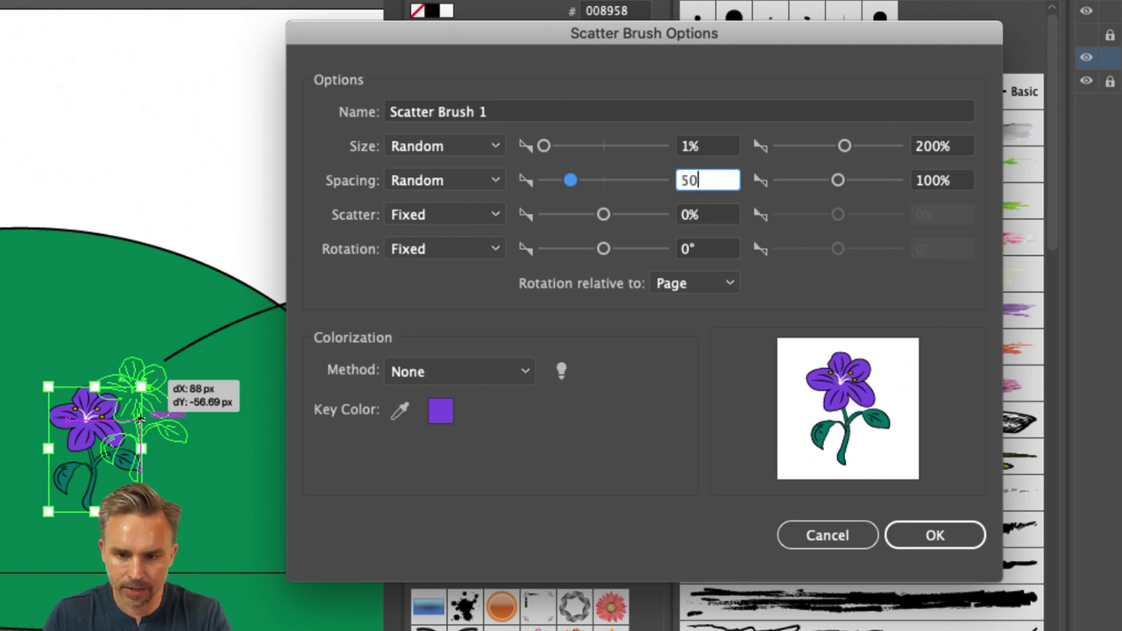
{"action": "key", "text": "Tab"}
{"action": "type", "text": "200"}
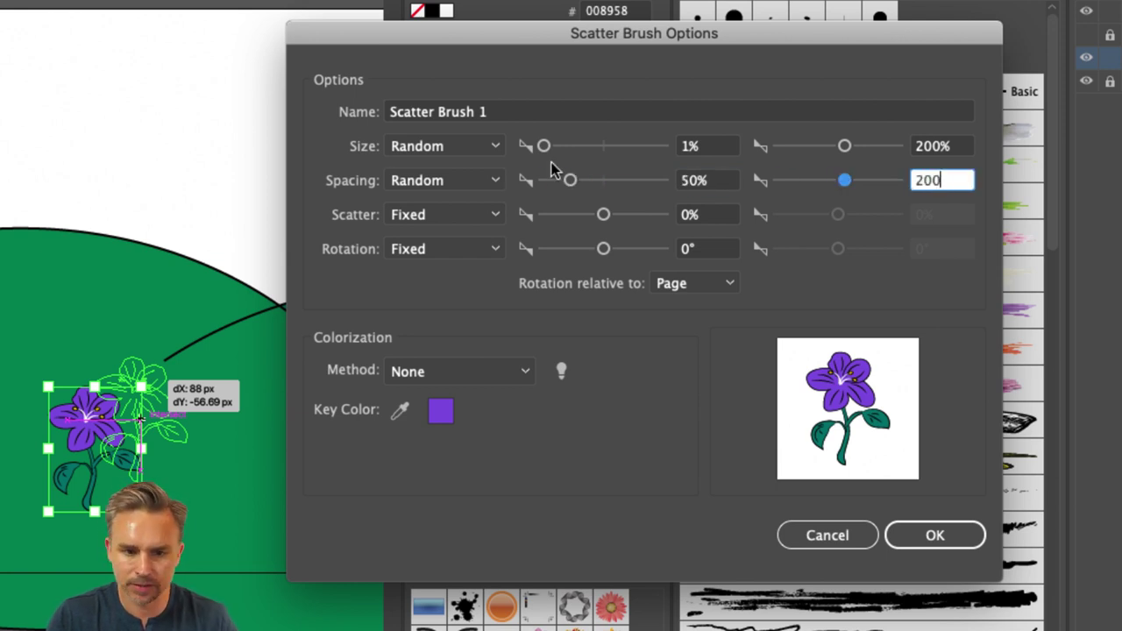
Step: Set the brush's scatter to Random from 50% to 200%, keep rotation Fixed, and create the brush
{"action": "left_click", "coordinate": [393, 215]}
{"action": "left_click", "coordinate": [407, 263]}
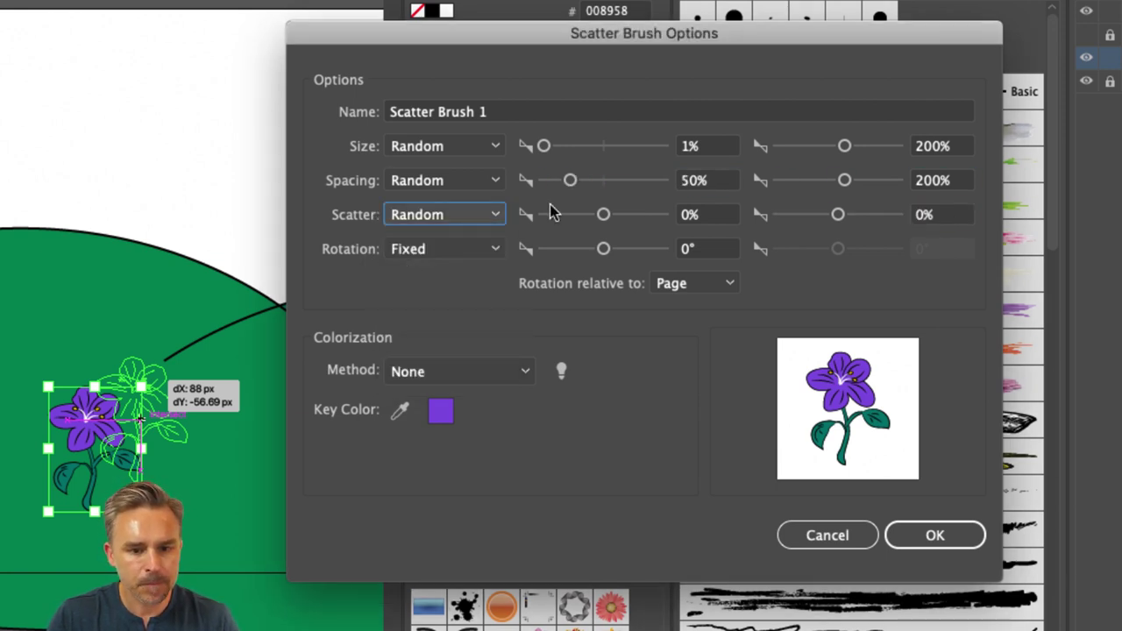
{"action": "left_click", "coordinate": [730, 220]}
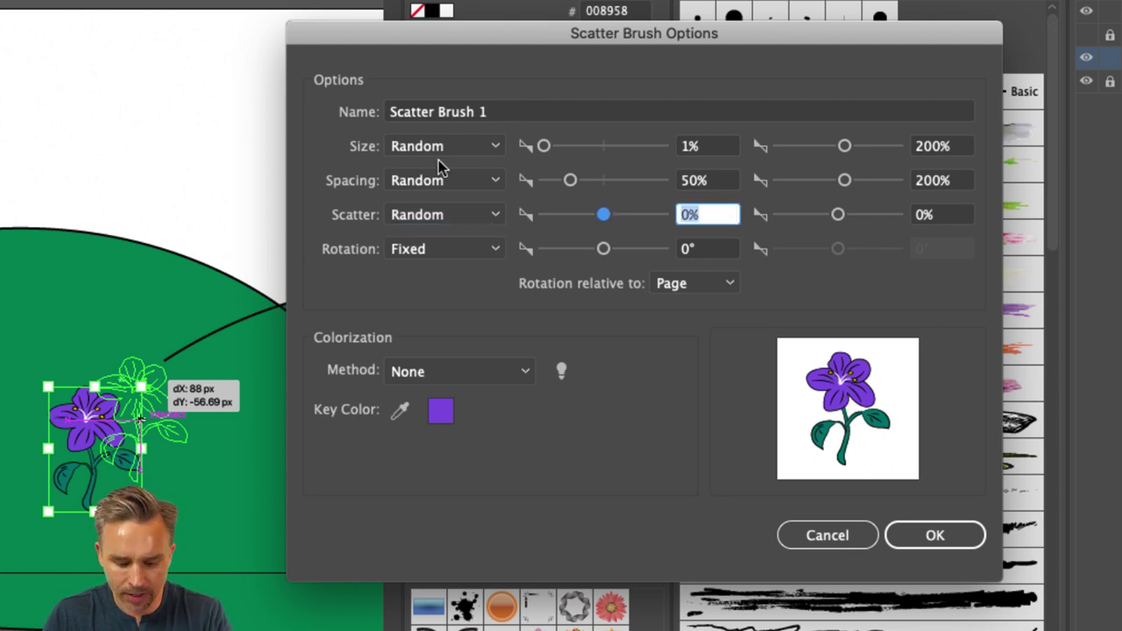
{"action": "type", "text": "50"}
{"action": "key", "text": "Tab"}
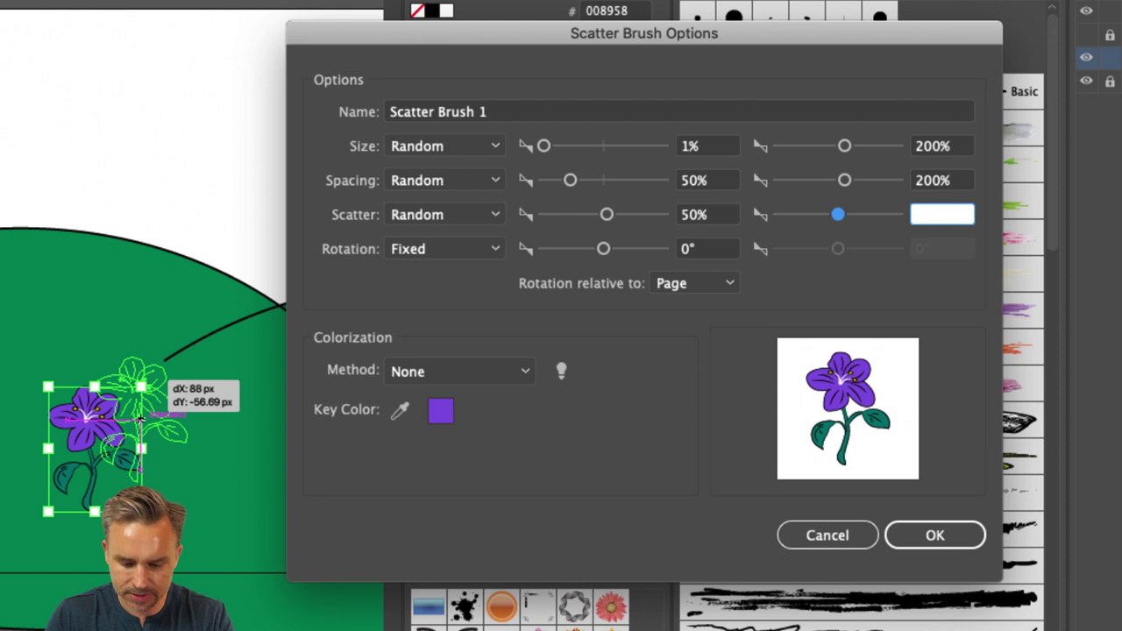
{"action": "type", "text": "200"}
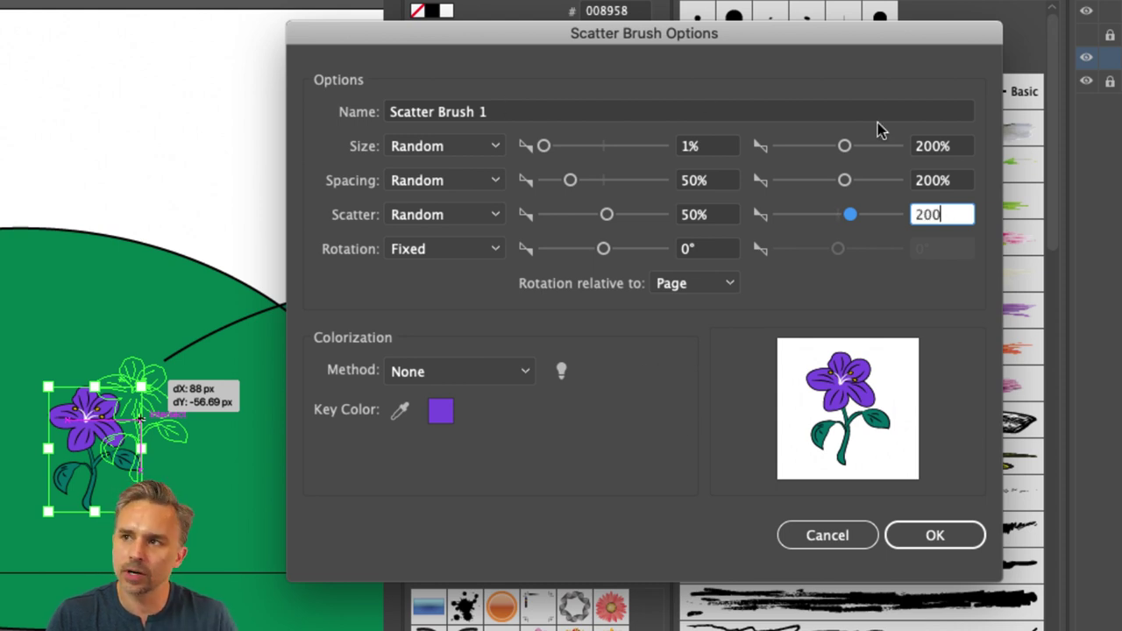
{"action": "left_click", "coordinate": [433, 250]}
{"action": "left_click", "coordinate": [647, 371]}
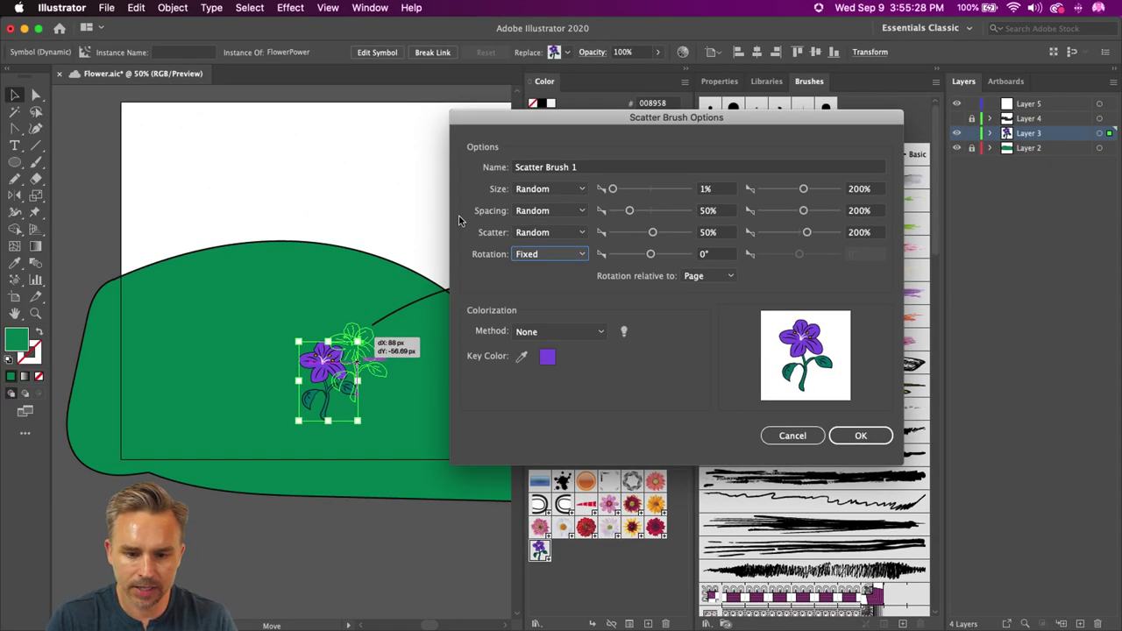
{"action": "left_click", "coordinate": [858, 436]}
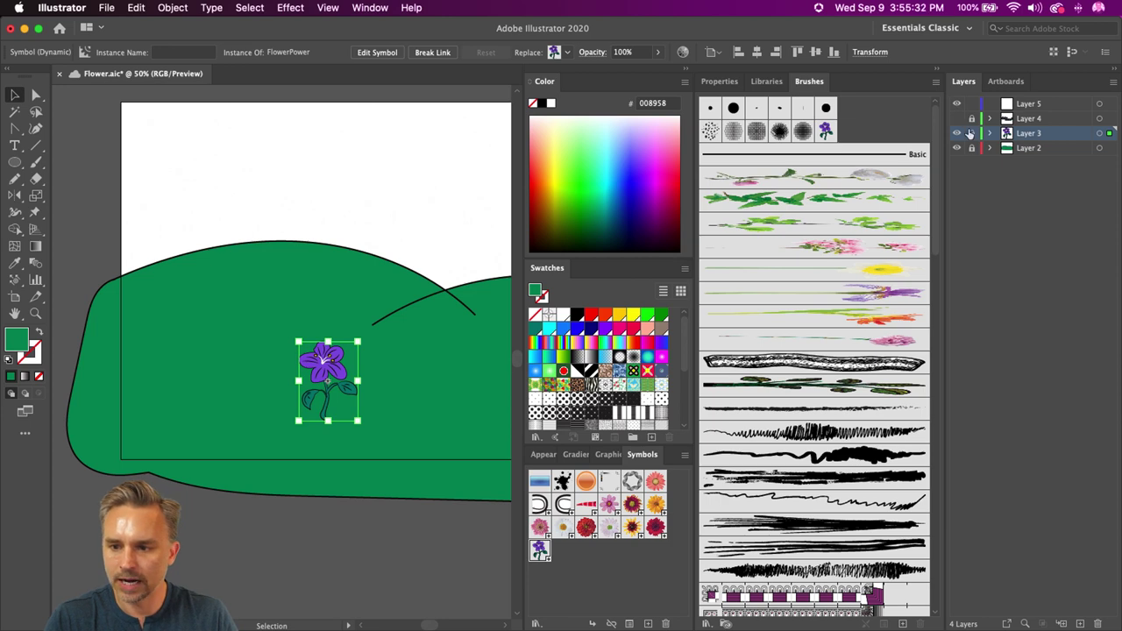
Step: Lock Layer 3 and draw a winding Pencil path across both hills on Layer 5 with the flower scatter brush
{"action": "left_click", "coordinate": [1026, 103]}
{"action": "key", "text": "n"}
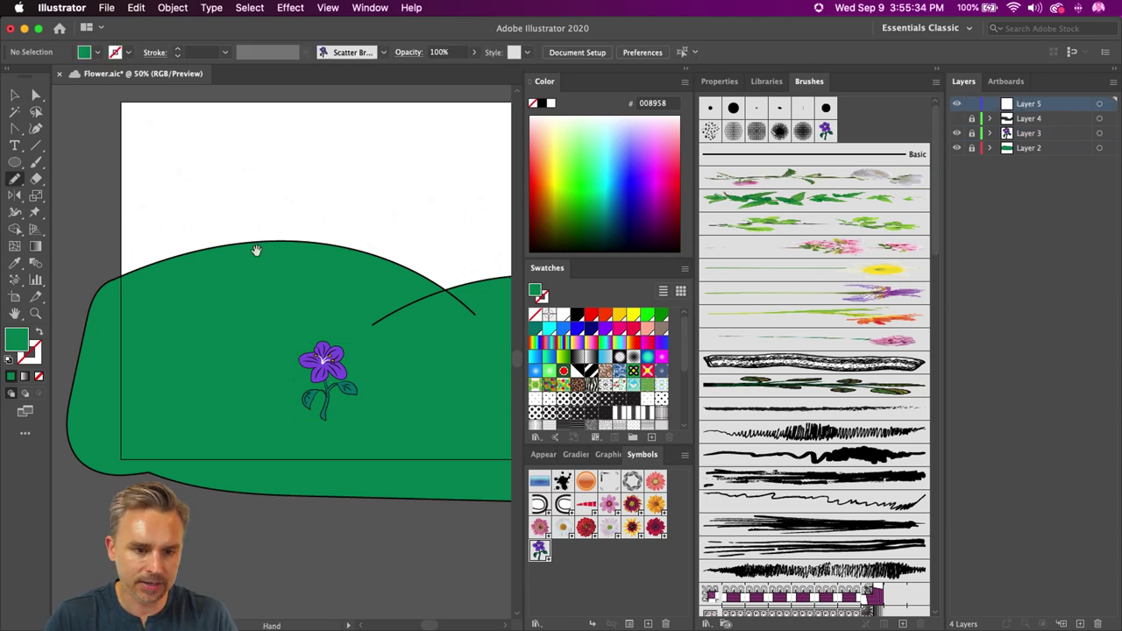
{"action": "left_click_drag", "start_coordinate": [257, 251], "coordinate": [187, 239]}
{"action": "left_click", "coordinate": [686, 72]}
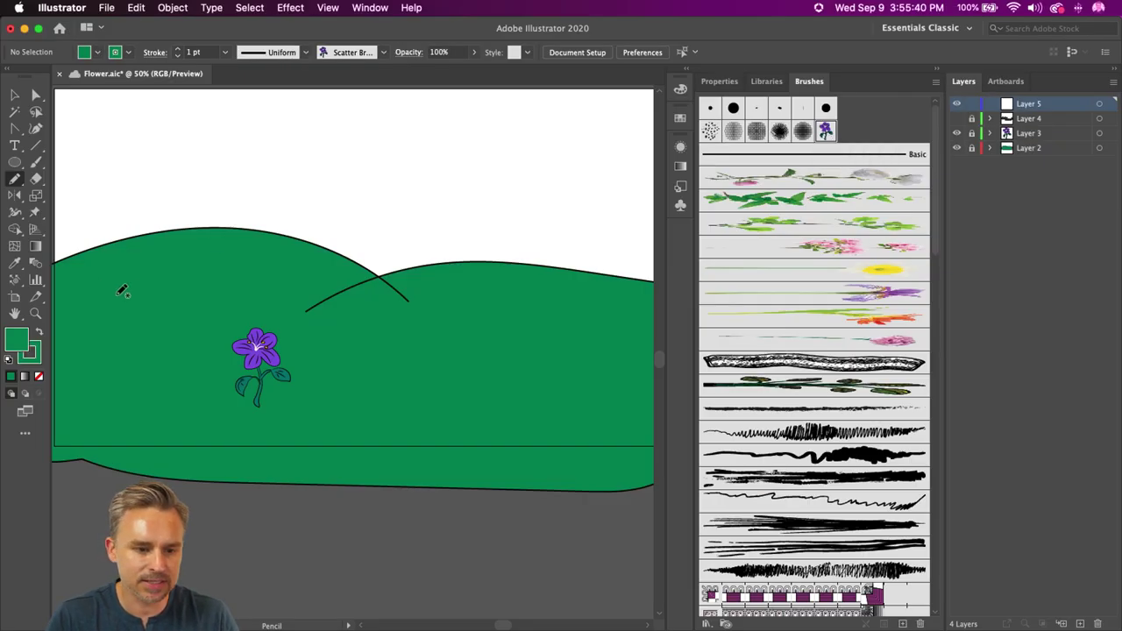
{"action": "mouse_move", "coordinate": [123, 292]}
{"action": "left_mouse_down"}
{"action": "mouse_move", "coordinate": [354, 307]}
{"action": "mouse_move", "coordinate": [585, 359]}
{"action": "left_mouse_up"}
{"action": "left_click_drag", "start_coordinate": [398, 225], "coordinate": [469, 307]}
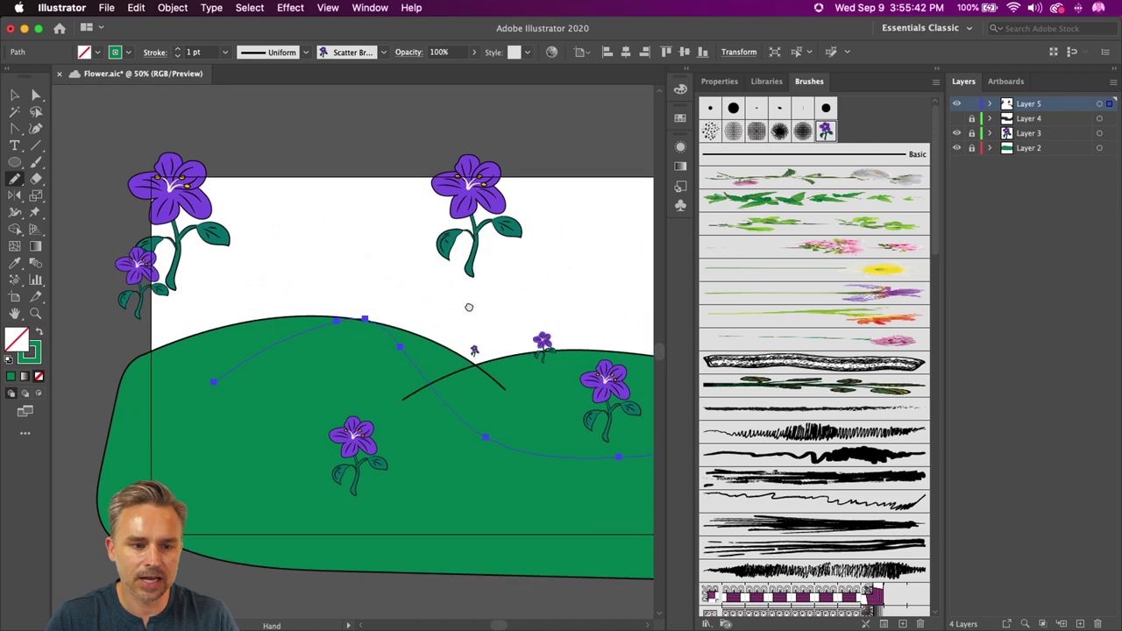
Step: Collapse the Brushes panel and reduce the flower path's stroke weight to 0.5 pt
{"action": "left_click", "coordinate": [939, 72]}
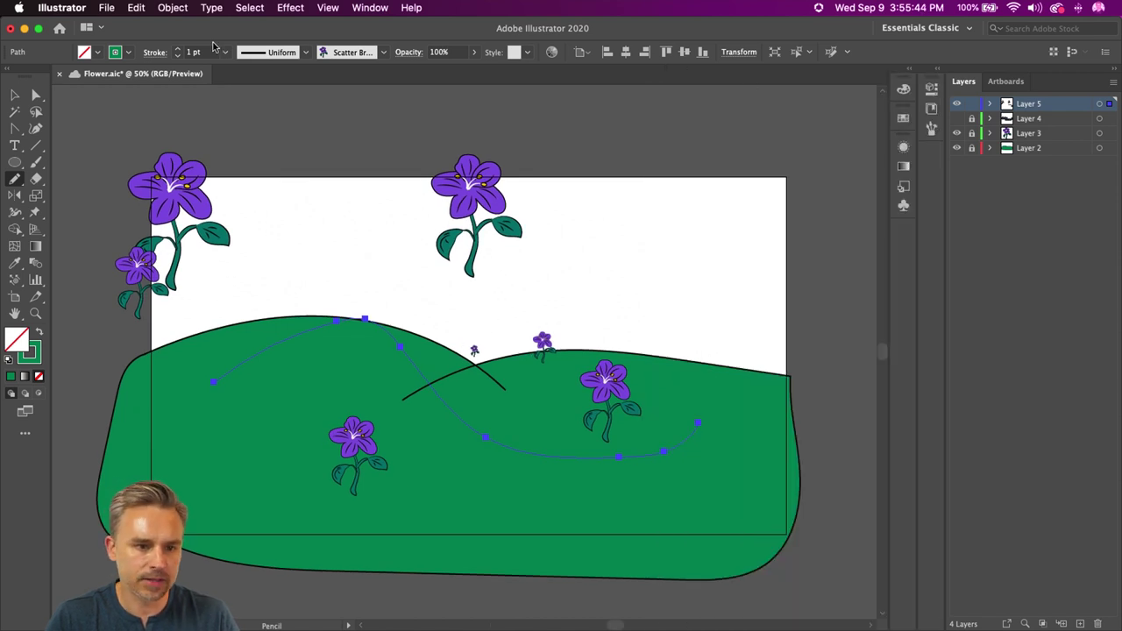
{"action": "left_click", "coordinate": [176, 56]}
{"action": "left_click", "coordinate": [176, 55]}
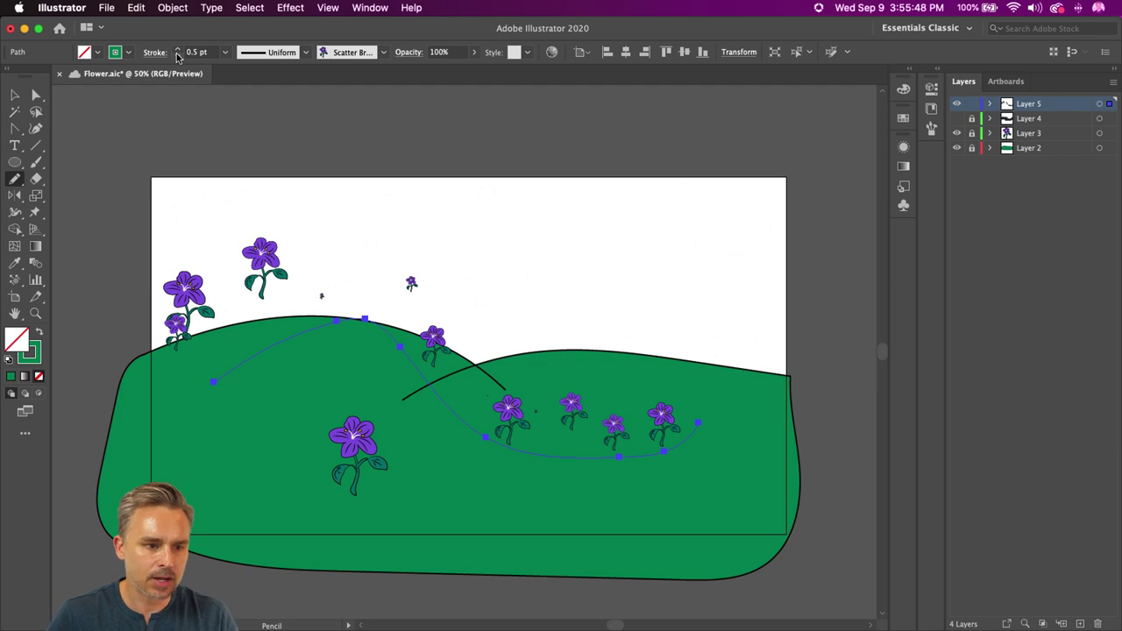
Step: Lower the crest of the flower path on the left hill and delete its extra anchor points with the Pen tool
{"action": "left_click_drag", "start_coordinate": [365, 319], "coordinate": [368, 349]}
{"action": "key", "text": "p"}
{"action": "left_click", "coordinate": [369, 350]}
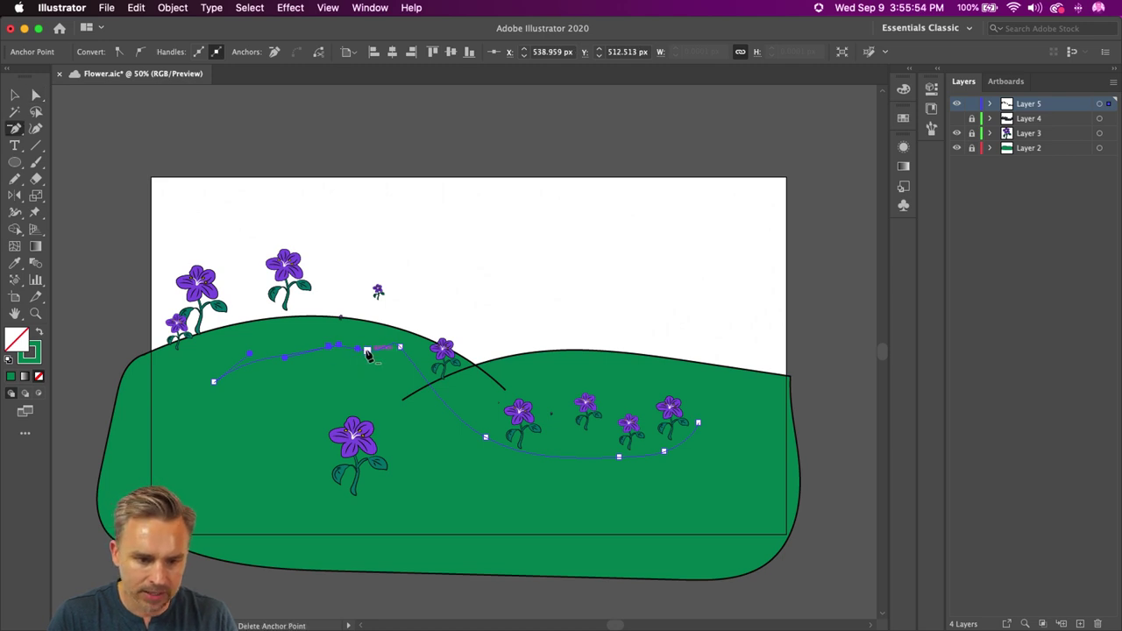
{"action": "left_click", "coordinate": [328, 348]}
Step: Move the whole flower path down so its flowers sit on the green hills, and save the document
{"action": "left_click", "coordinate": [36, 95]}
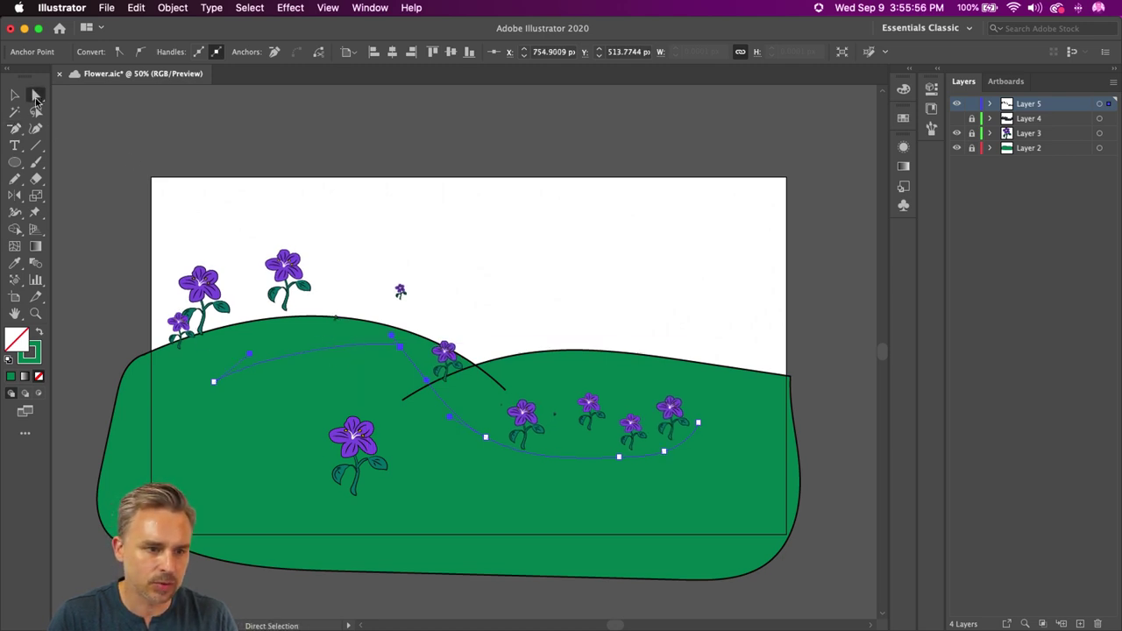
{"action": "left_click_drag", "start_coordinate": [402, 341], "coordinate": [378, 424]}
{"action": "left_click", "coordinate": [15, 94]}
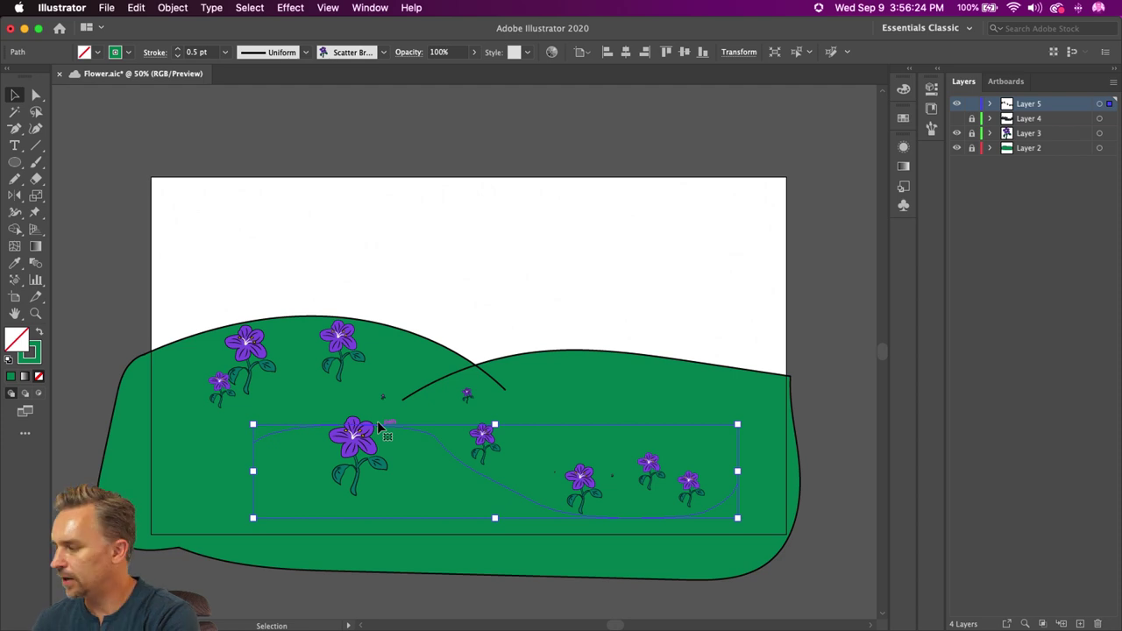
{"action": "key", "text": "super+s"}
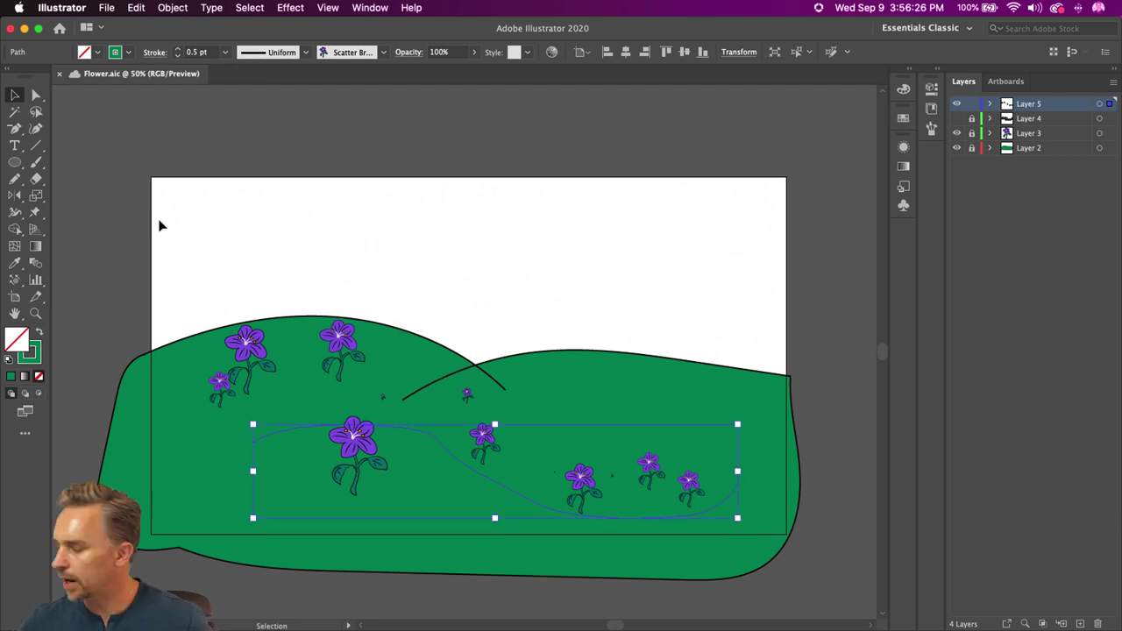